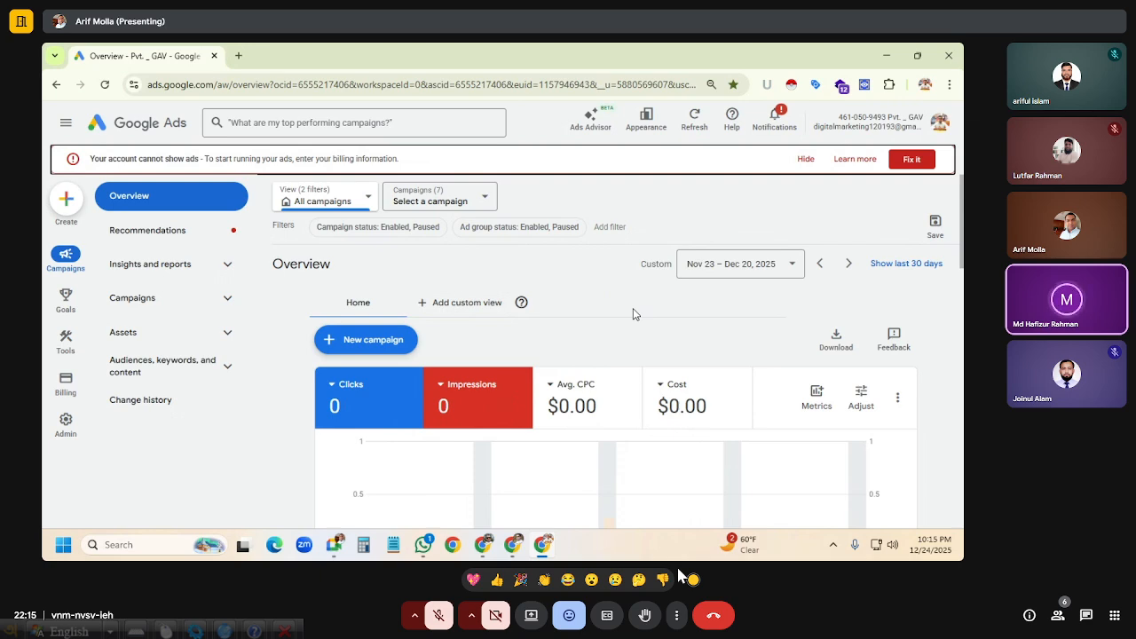
# Examine the account overview's diagnostics, recommendation, campaign, keyword, ad and conversion tracking summaries.
pyautogui.scroll(-5, 633, 308)
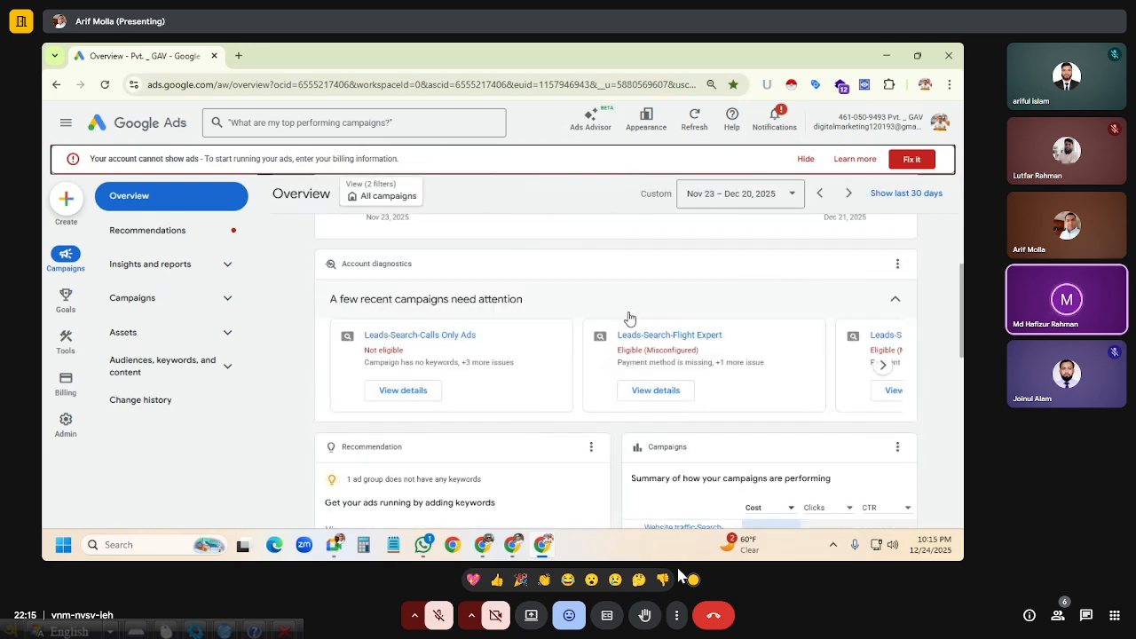
pyautogui.scroll(-2, 627, 318)
pyautogui.scroll(-5, 612, 342)
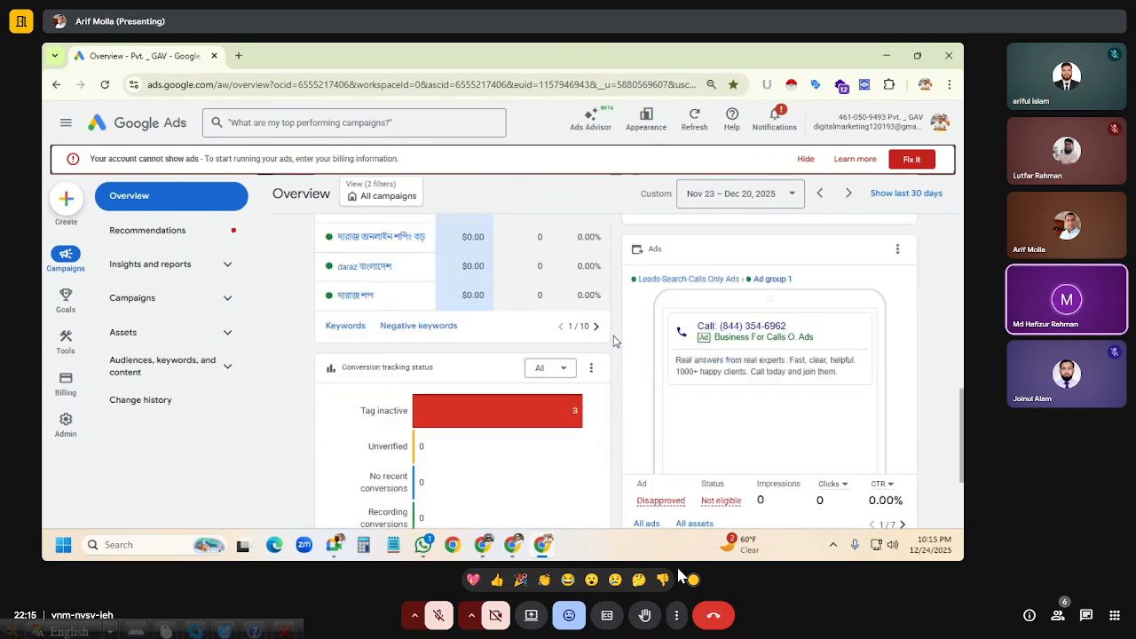
pyautogui.scroll(10, 608, 330)
pyautogui.scroll(2, 607, 331)
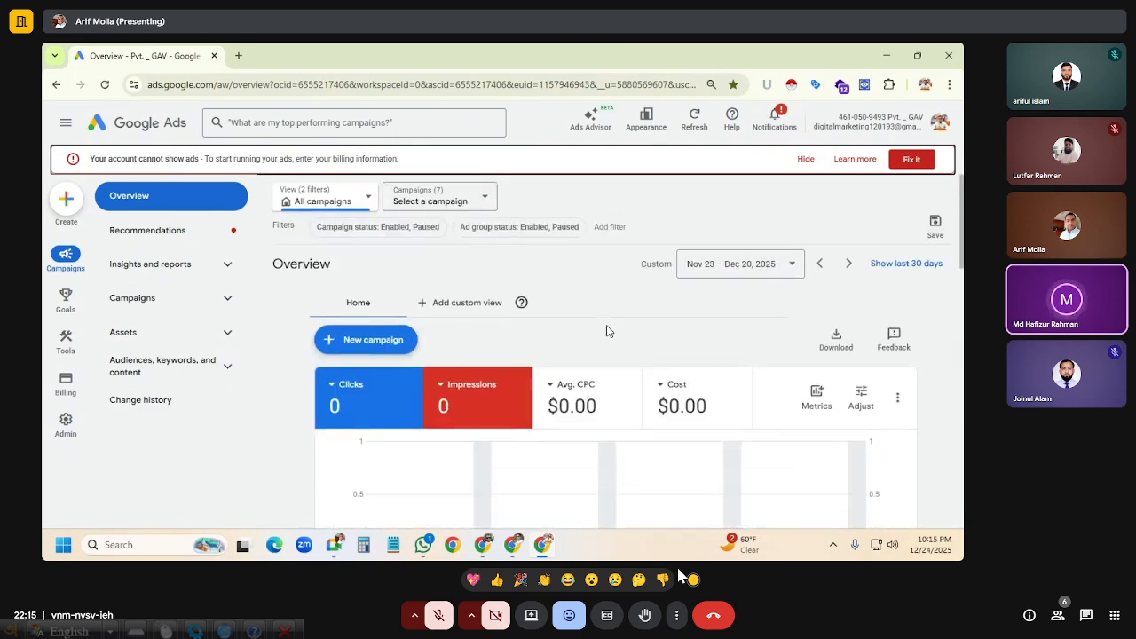
pyautogui.moveTo(68, 293)
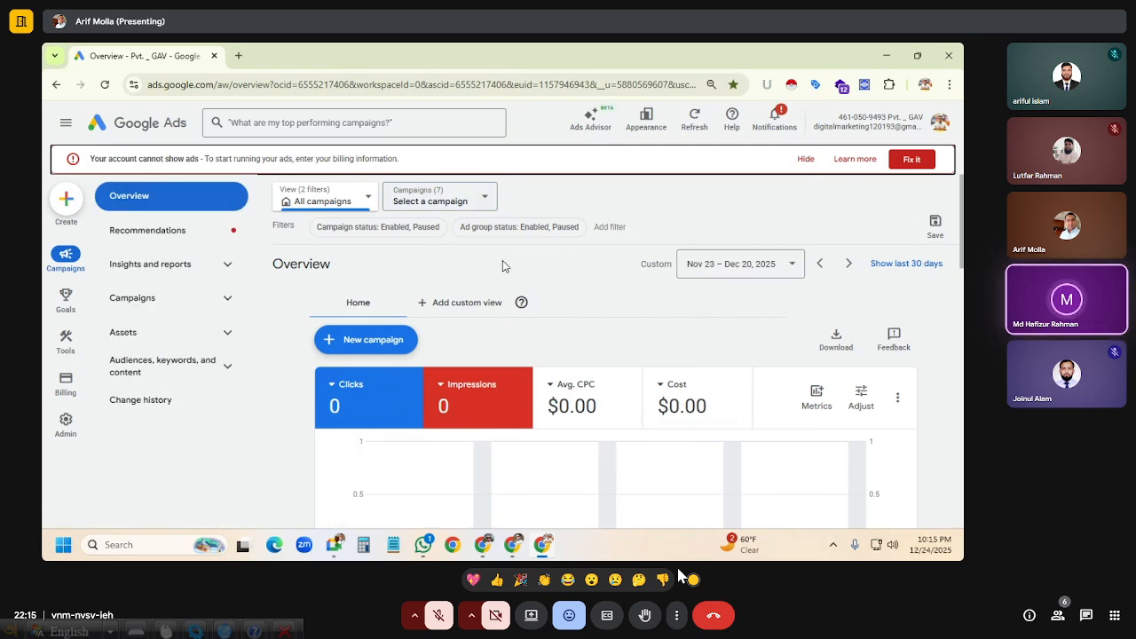
pyautogui.scroll(-5, 662, 316)
pyautogui.scroll(-3, 553, 420)
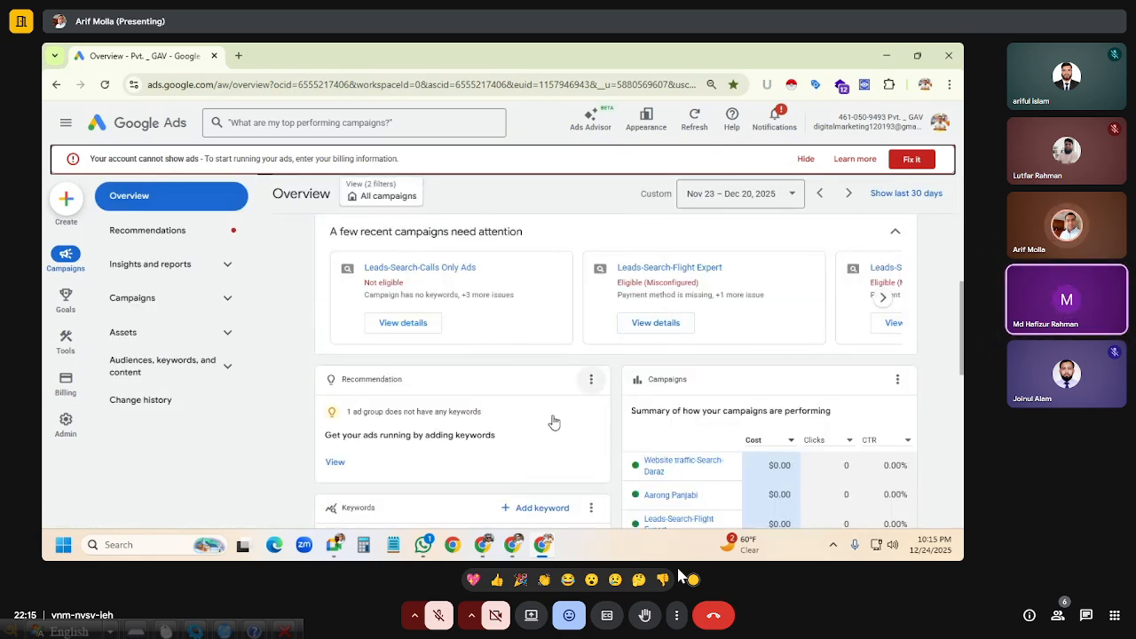
pyautogui.scroll(-3, 635, 396)
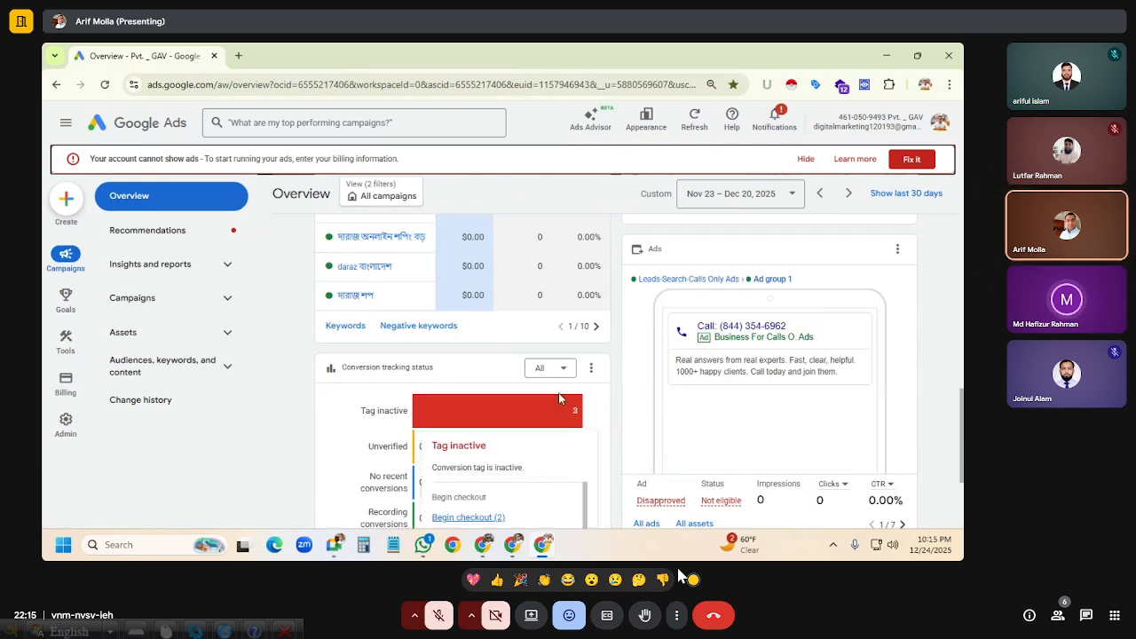
pyautogui.scroll(2, 550, 399)
pyautogui.scroll(2, 660, 367)
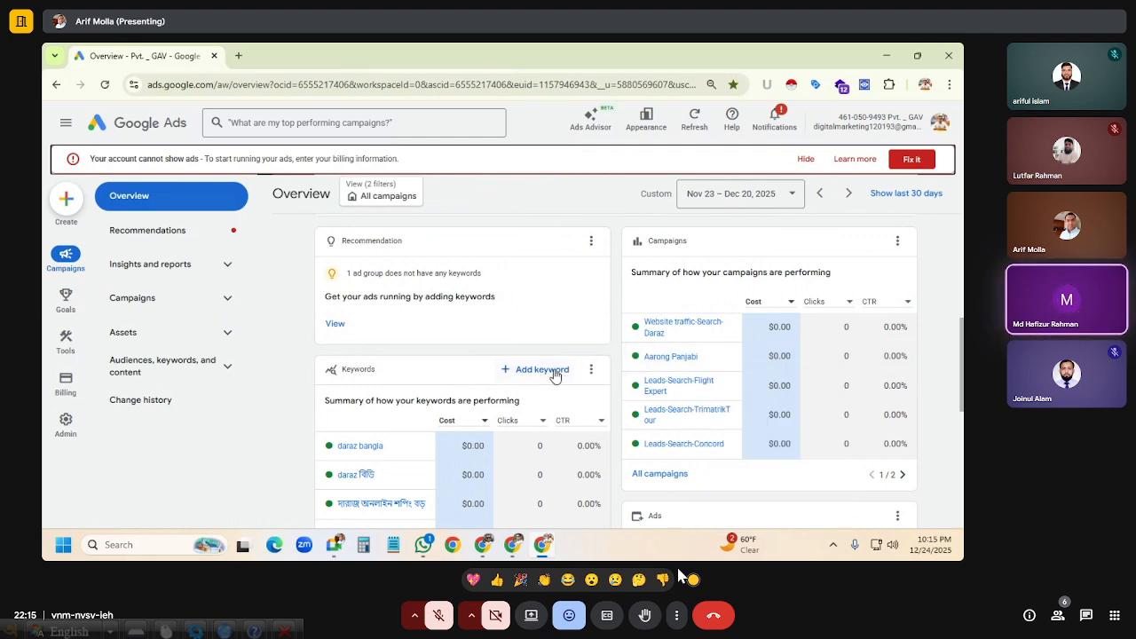
# Open the Locations report for all campaigns and review the targeted location of each campaign.
pyautogui.click(132, 367)
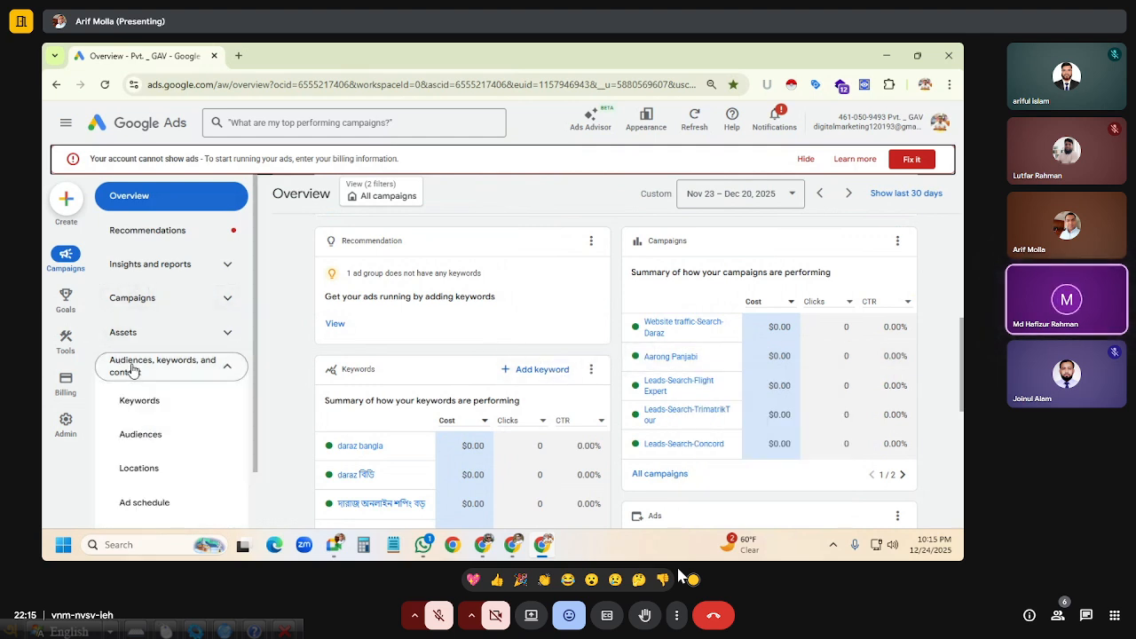
pyautogui.click(152, 468)
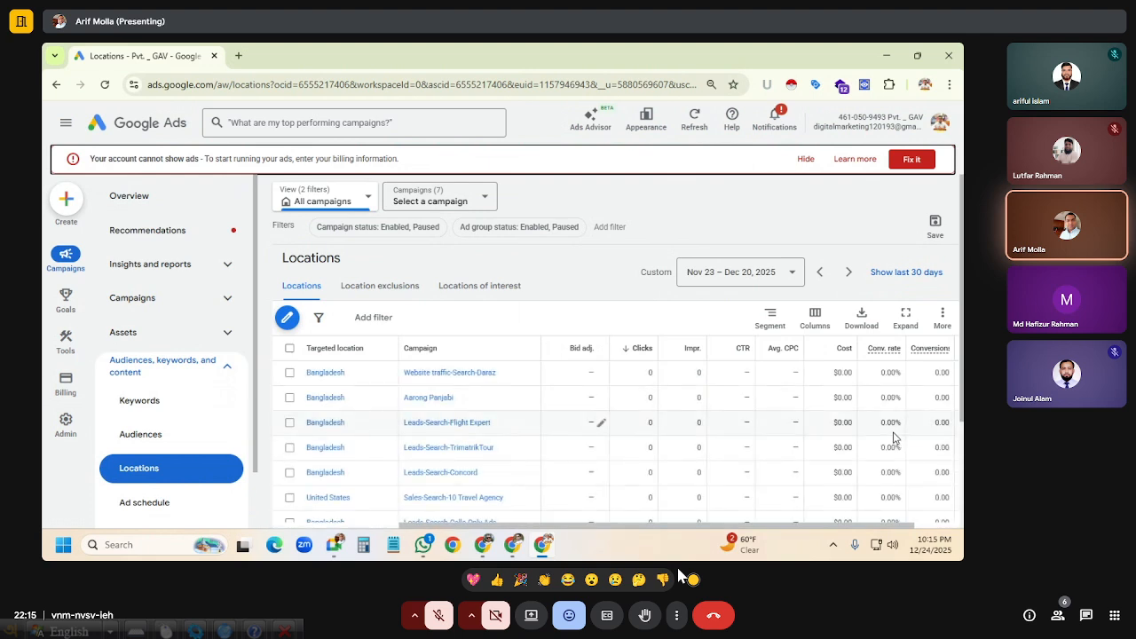
pyautogui.scroll(-2, 811, 428)
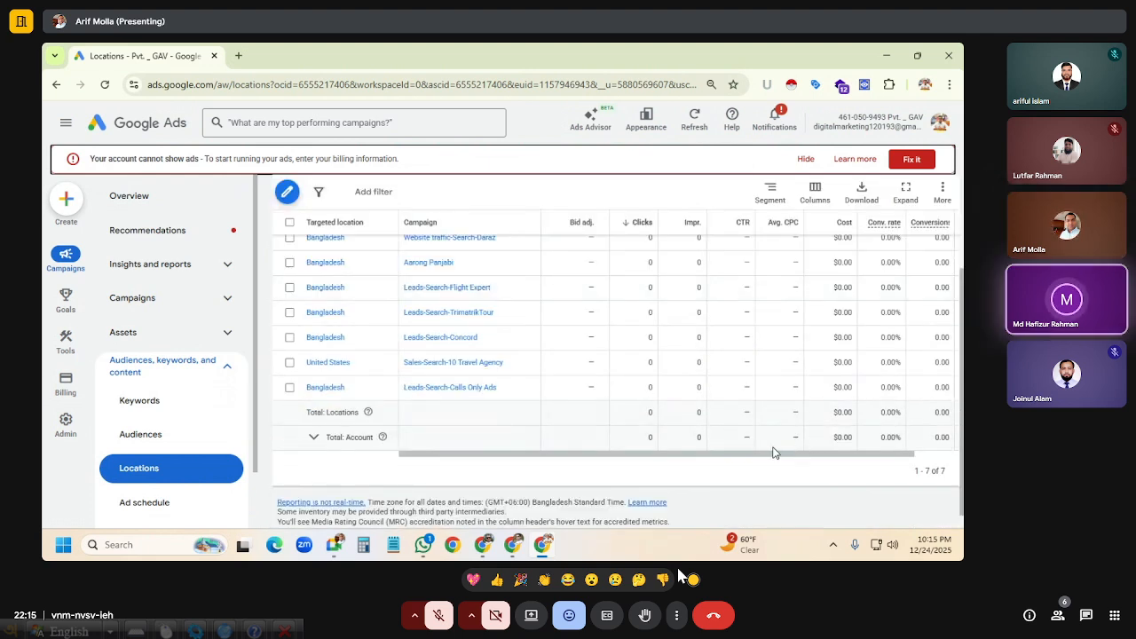
pyautogui.moveTo(768, 454)
pyautogui.mouseDown()
pyautogui.moveTo(762, 460)
pyautogui.moveTo(852, 460)
pyautogui.moveTo(754, 458)
pyautogui.mouseUp()
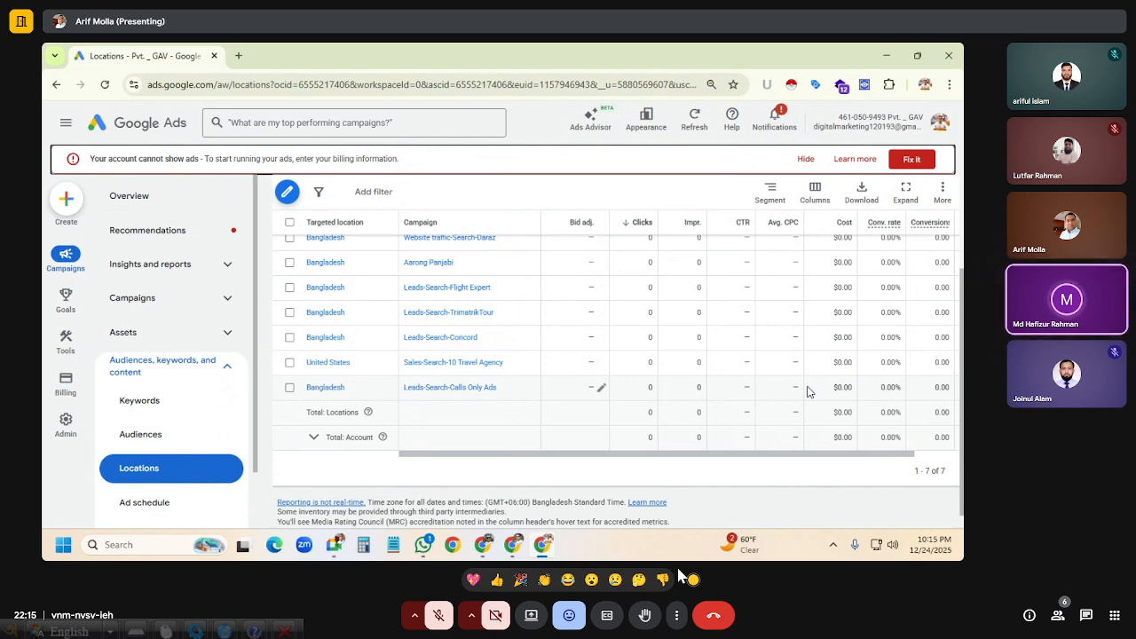
pyautogui.scroll(3, 815, 391)
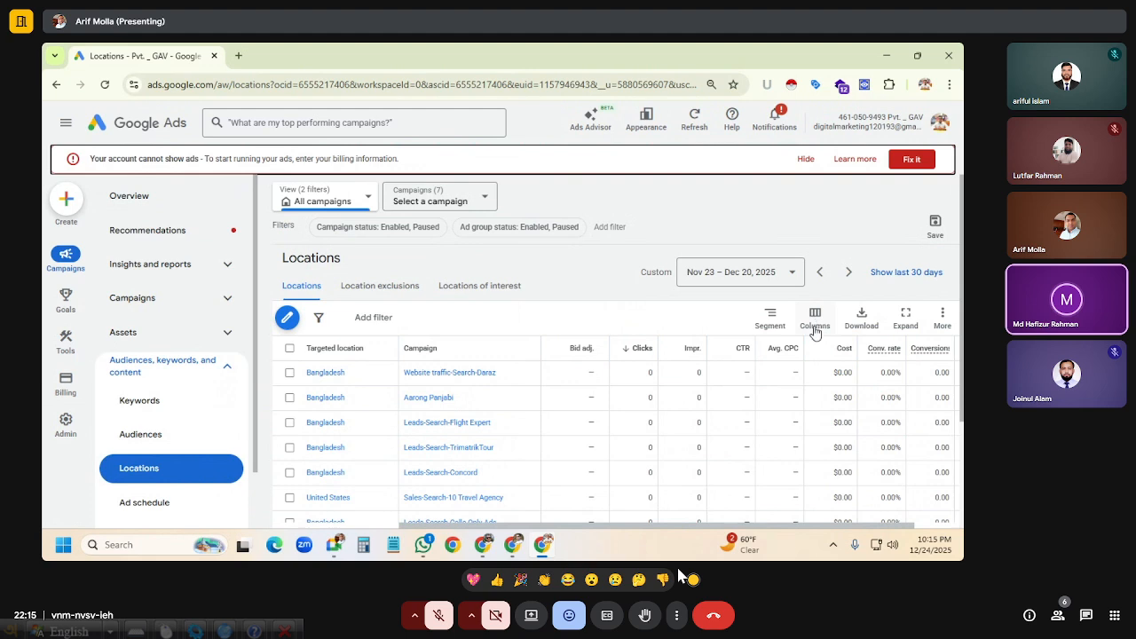
pyautogui.scroll(-1, 815, 333)
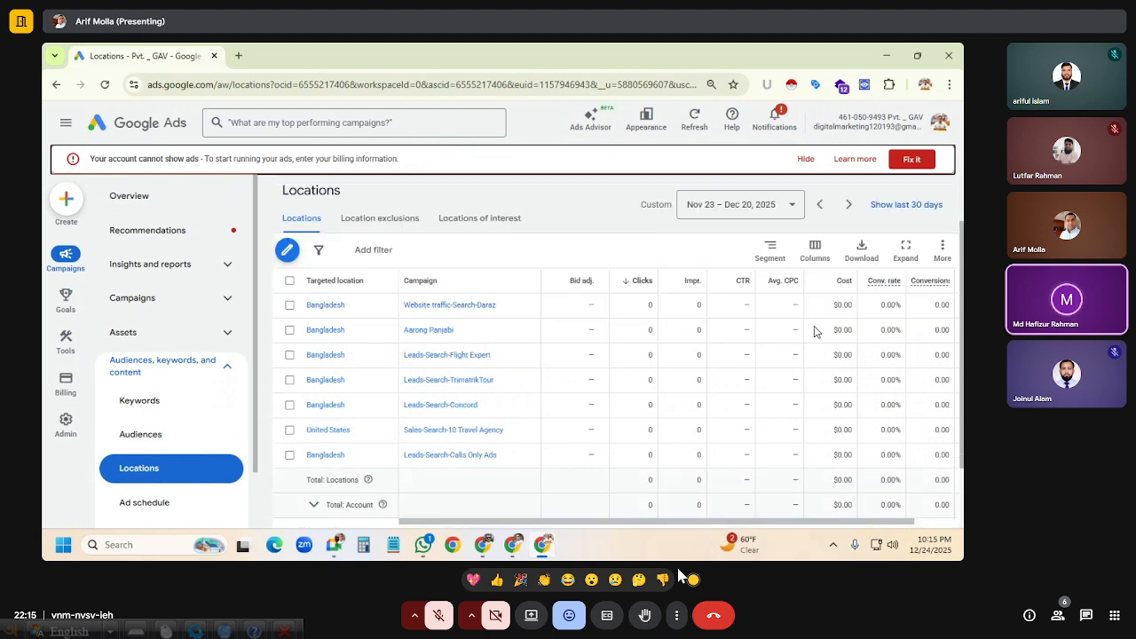
# Narrow the Bangladesh location of the Website traffic-Search-Daraz campaign by districts.
pyautogui.click(326, 307)
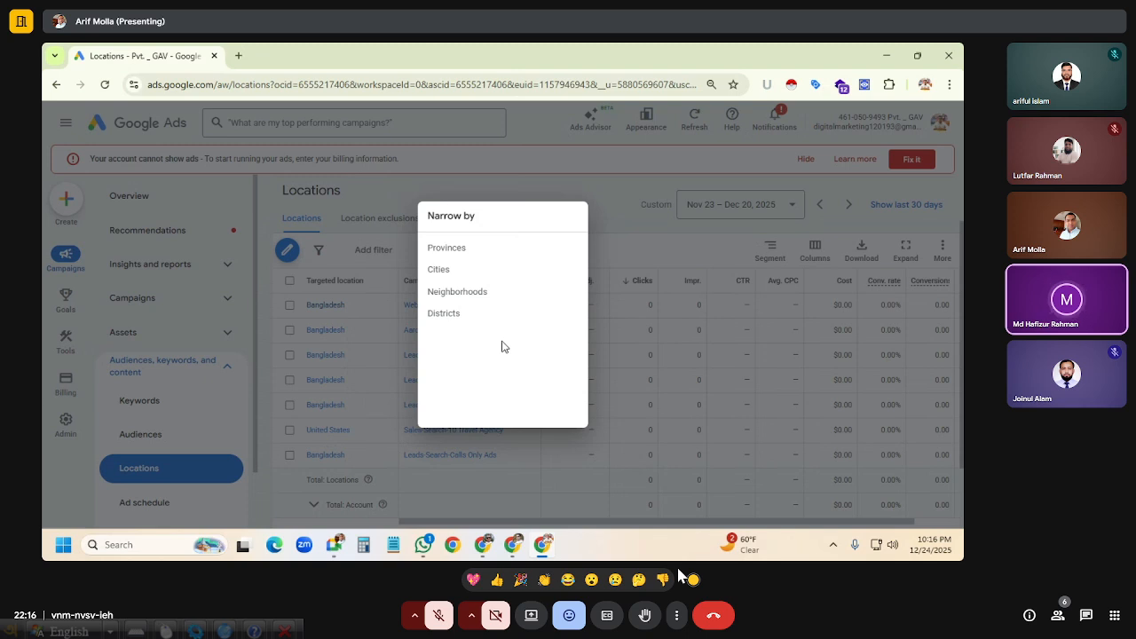
pyautogui.click(448, 314)
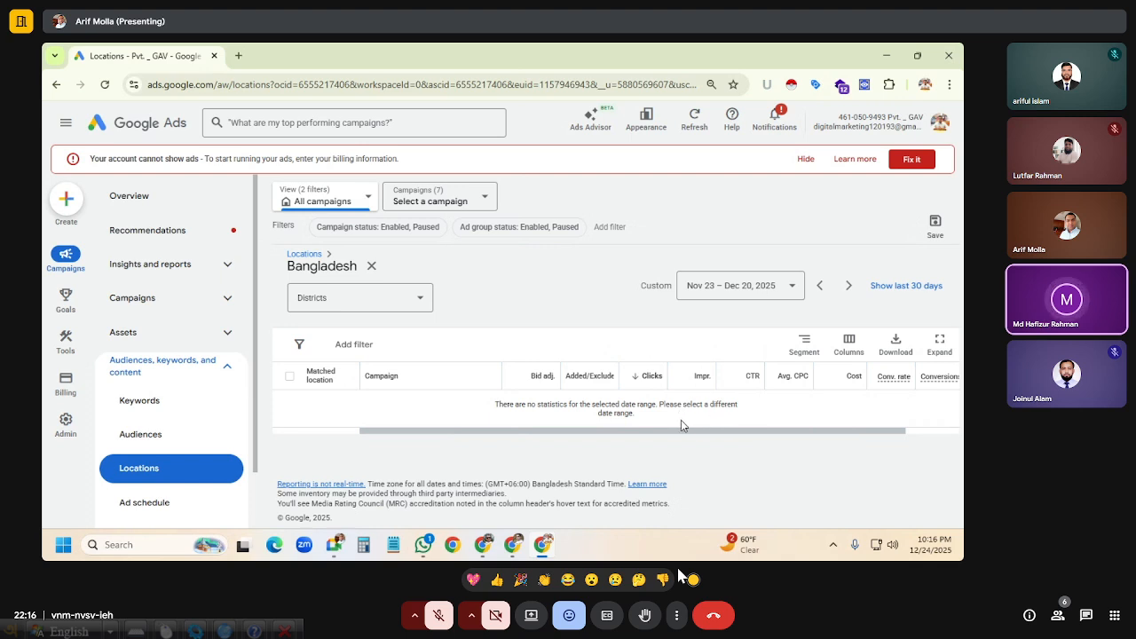
pyautogui.moveTo(680, 435)
pyautogui.mouseDown()
pyautogui.moveTo(748, 436)
pyautogui.moveTo(664, 436)
pyautogui.mouseUp()
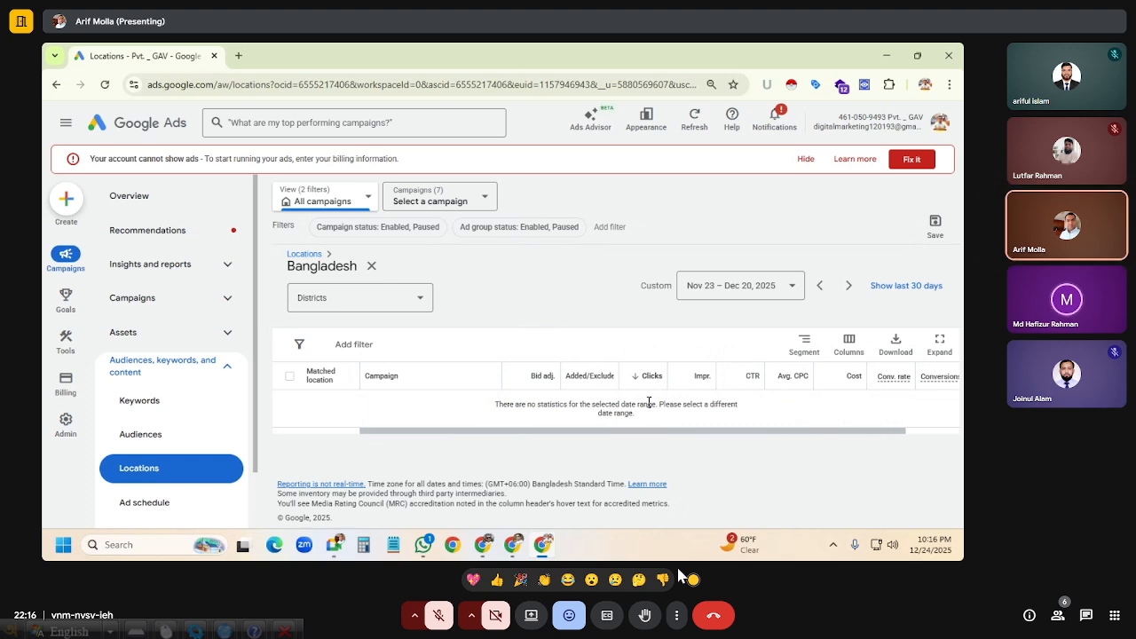
pyautogui.moveTo(335, 549)
pyautogui.click(279, 481)
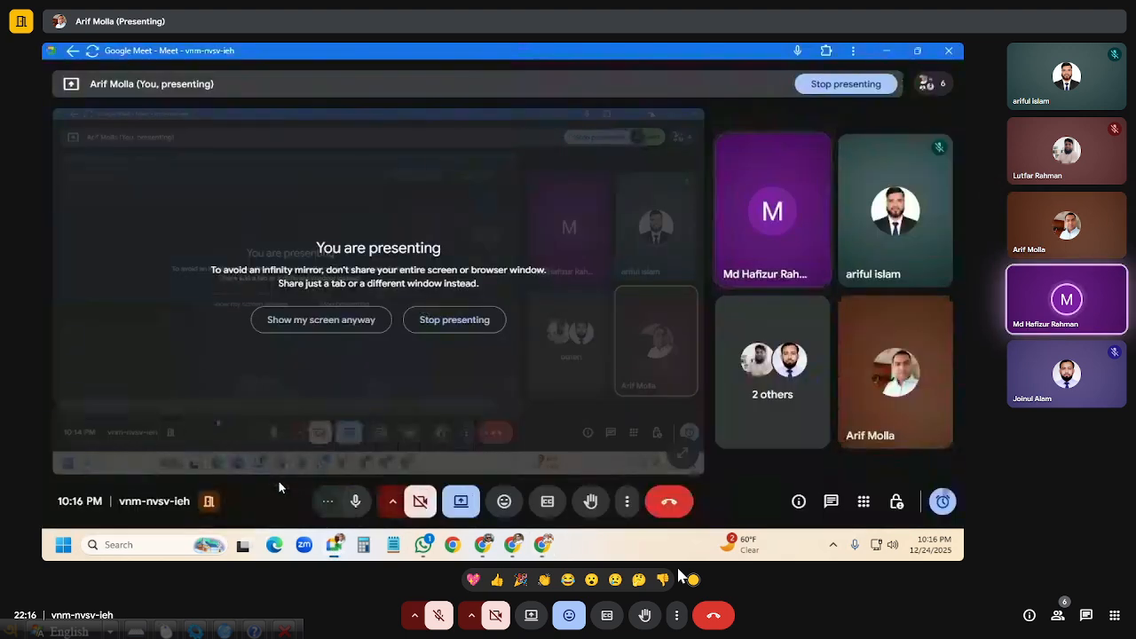
pyautogui.moveTo(325, 551)
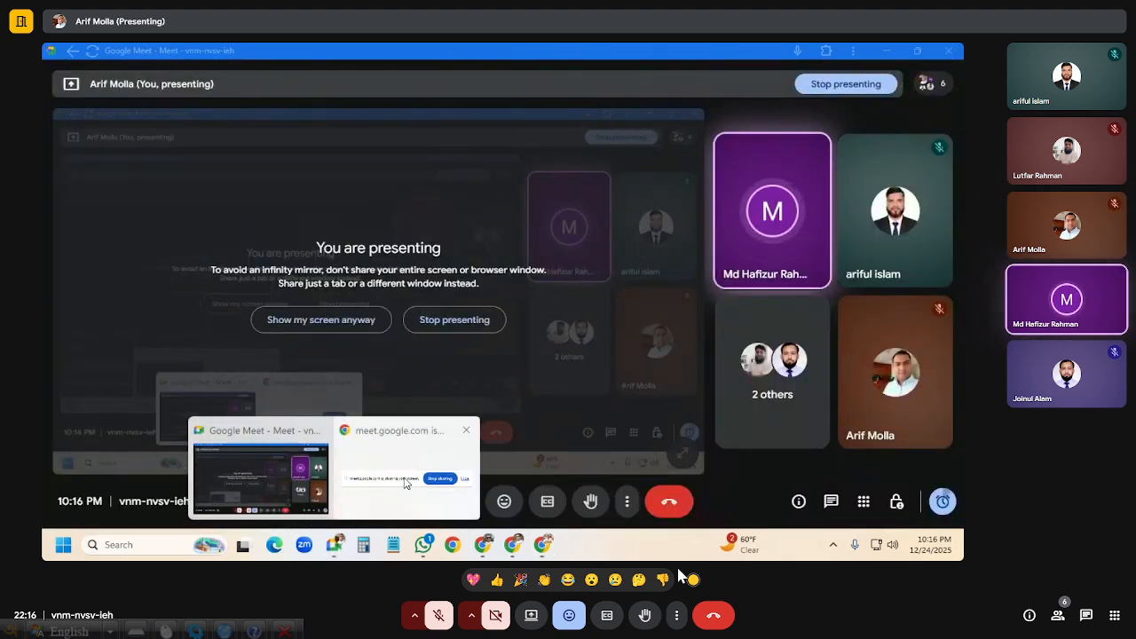
pyautogui.click(886, 53)
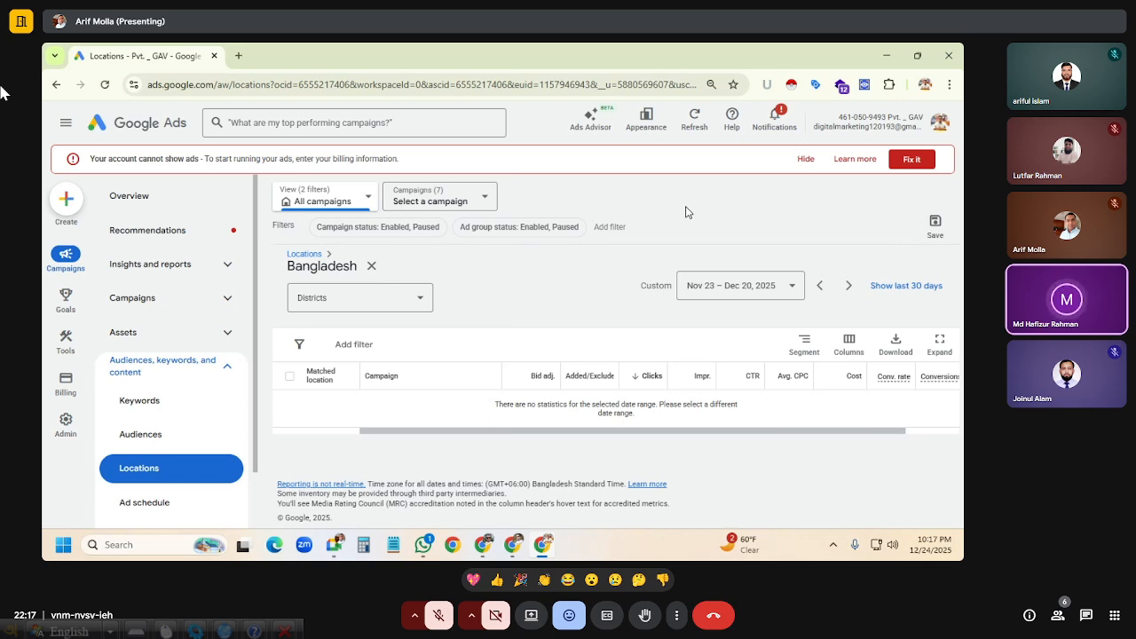
# Return to the campaigns overview and select the Sales-Search-10 Travel Agency campaign.
pyautogui.moveTo(60, 289)
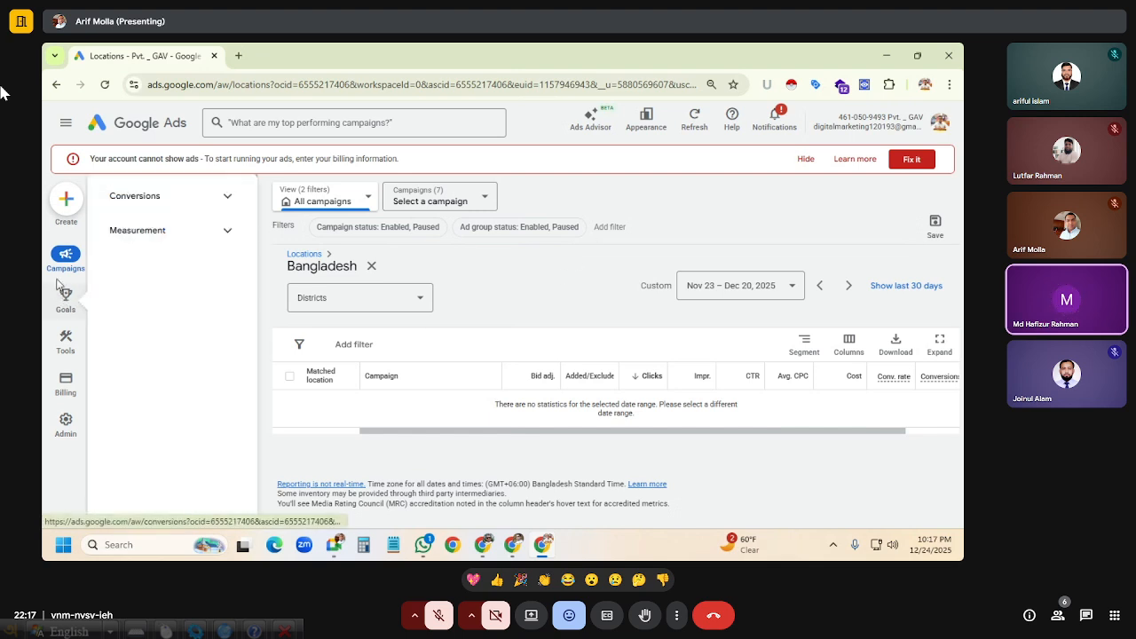
pyautogui.click(66, 257)
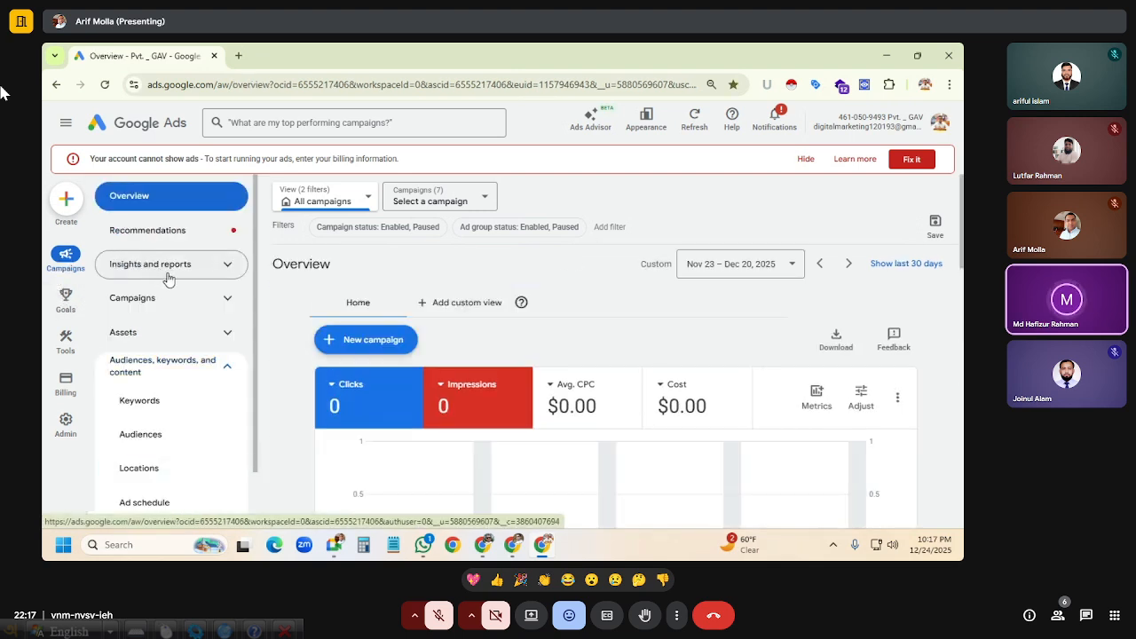
pyautogui.click(229, 371)
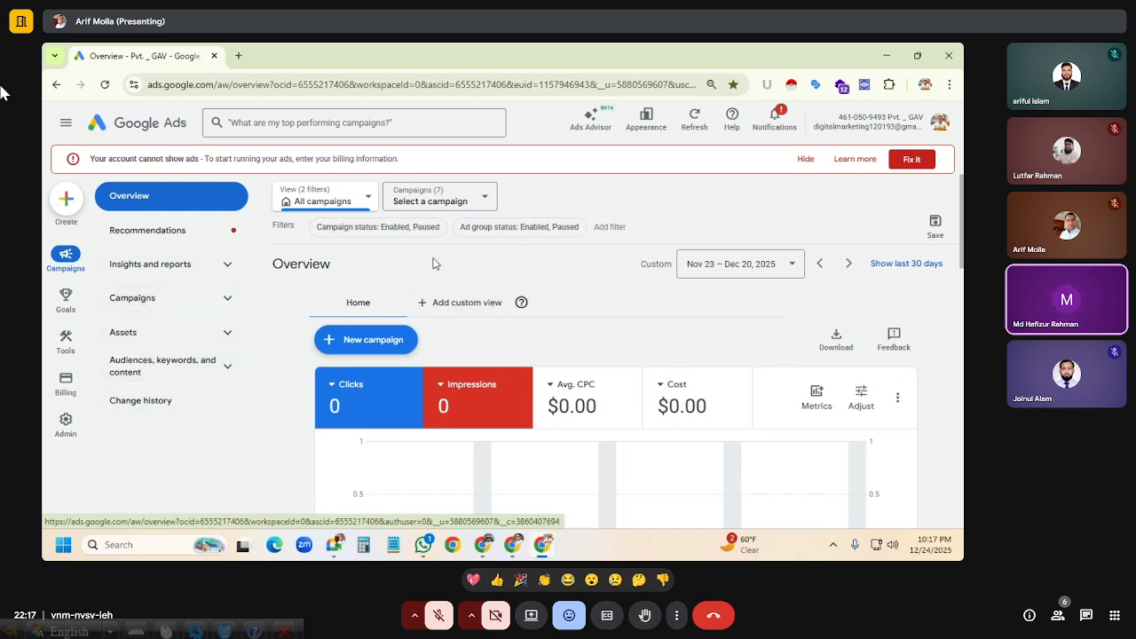
pyautogui.click(419, 201)
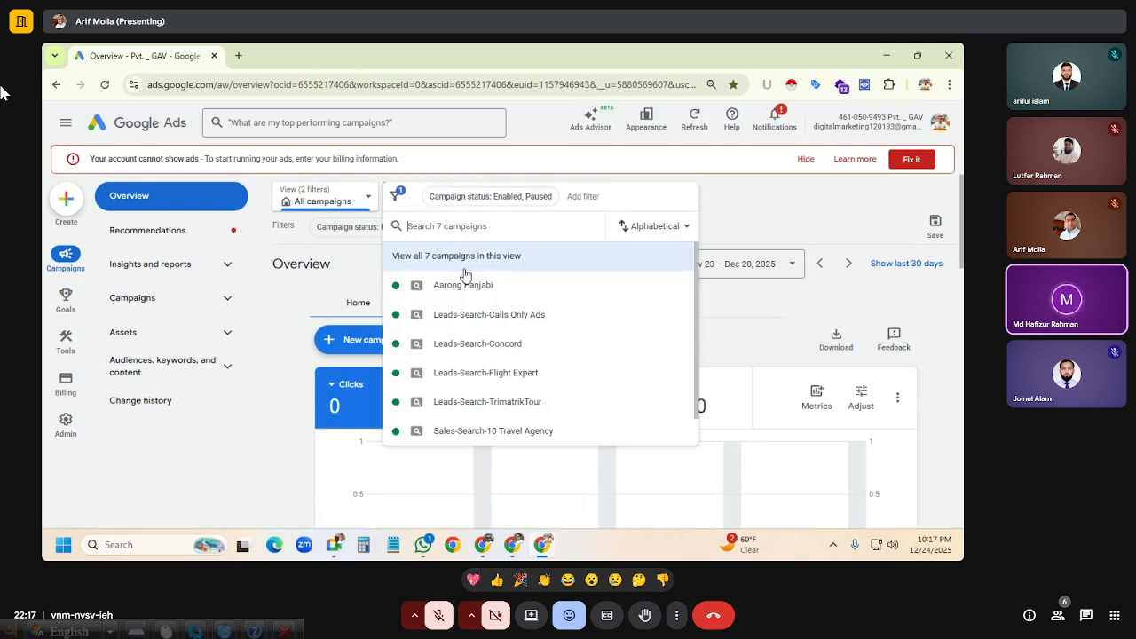
pyautogui.click(471, 432)
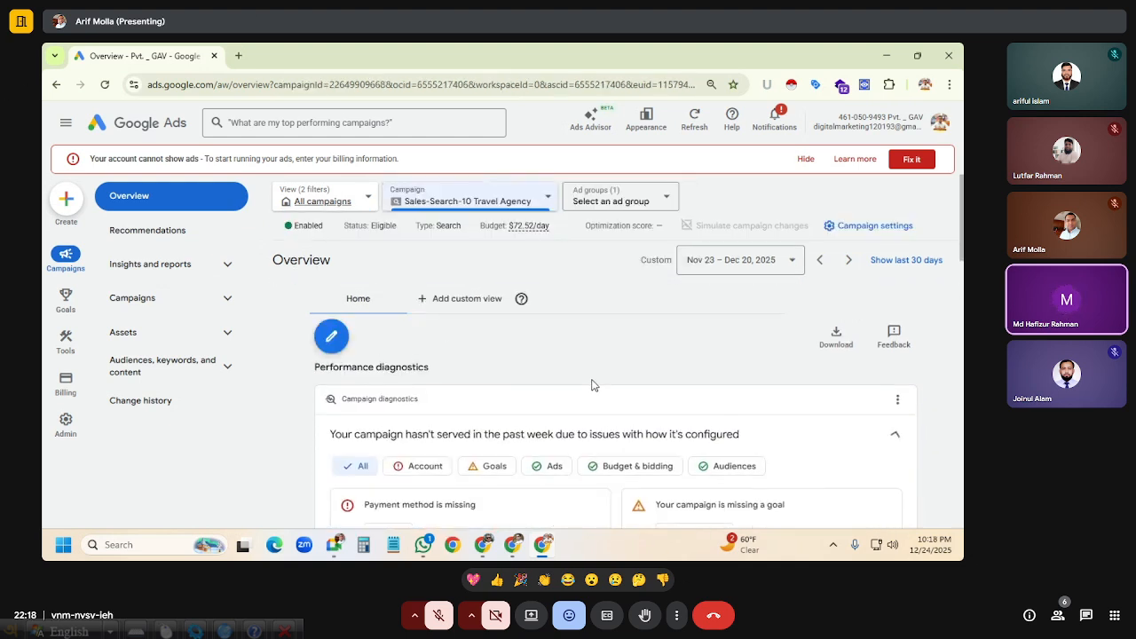
# Look through the campaign's performance diagnostics and open the location targeting dialog in its campaign settings.
pyautogui.scroll(-2, 676, 327)
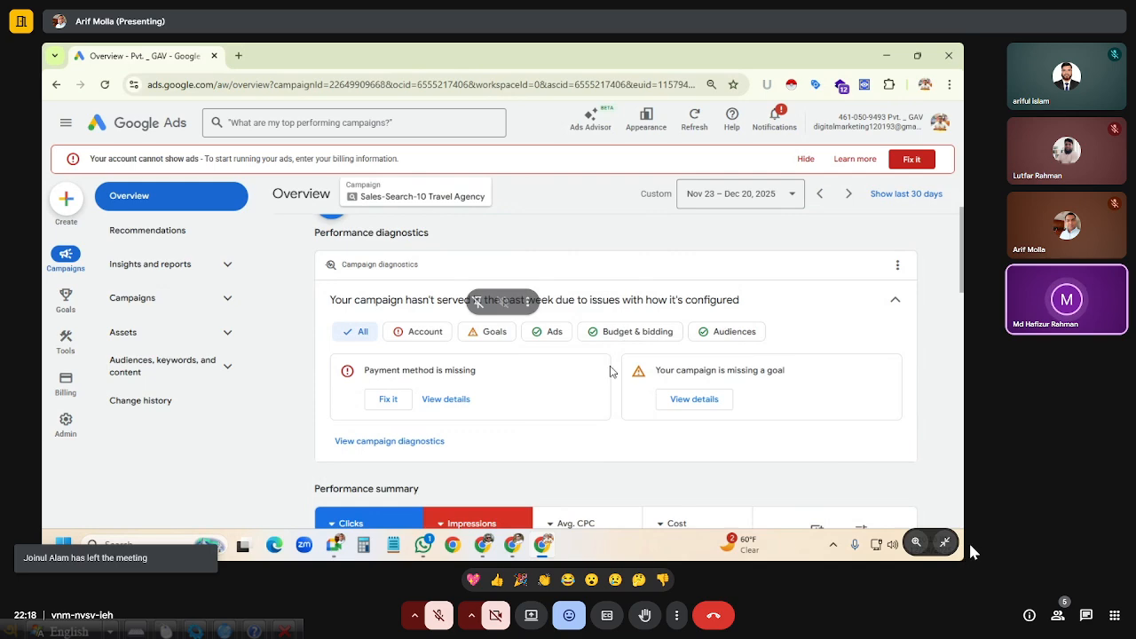
pyautogui.scroll(-1, 622, 355)
pyautogui.scroll(2, 595, 368)
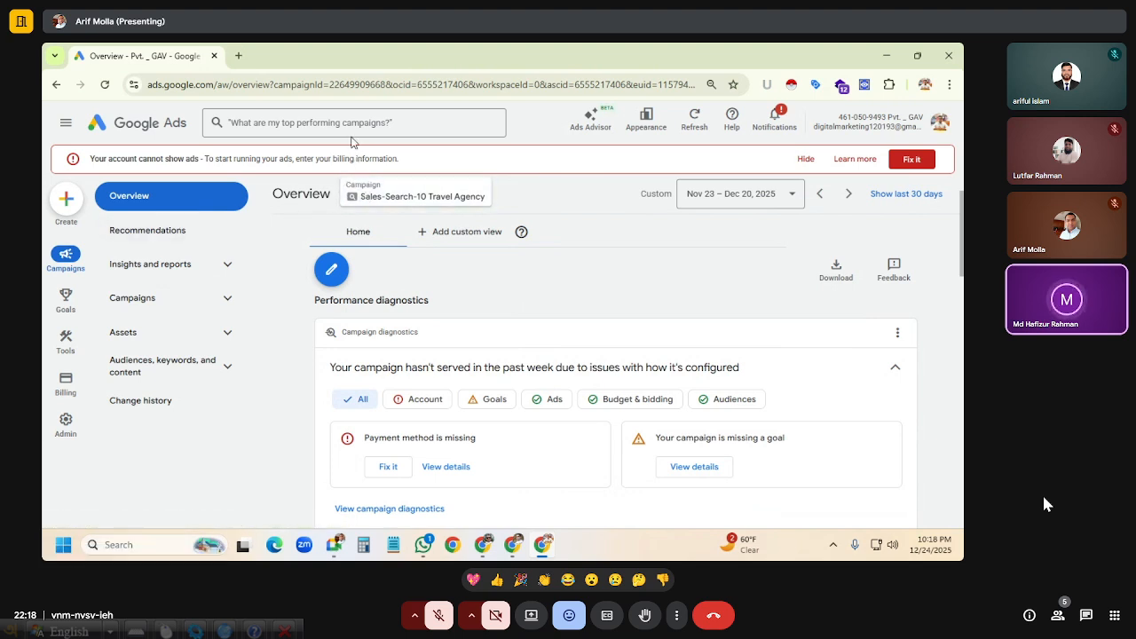
pyautogui.scroll(-5, 463, 266)
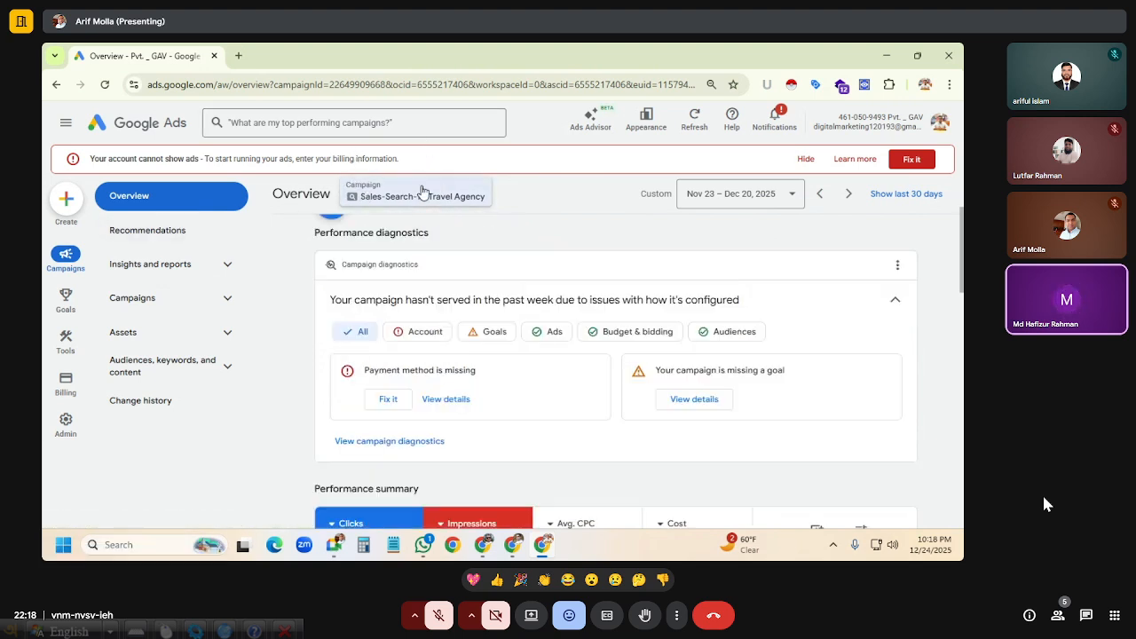
pyautogui.scroll(-3, 463, 266)
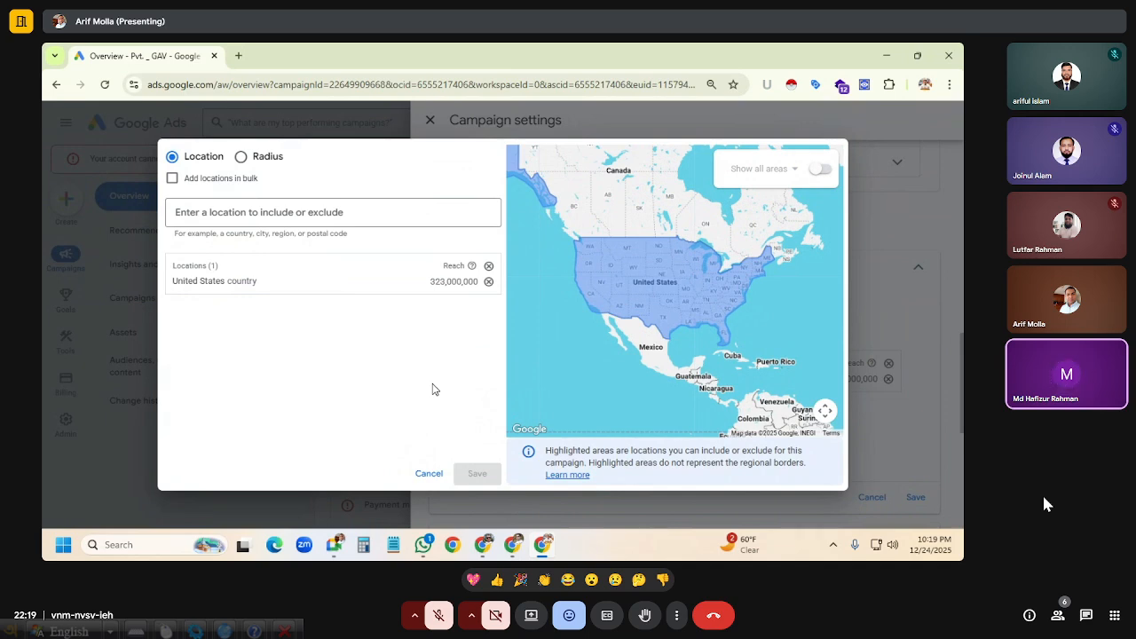
# Switch to radius targeting, search for "new york" and include the area around New York, NY, USA.
pyautogui.moveTo(540, 251); pyautogui.dragTo(595, 276)
pyautogui.click(263, 160)
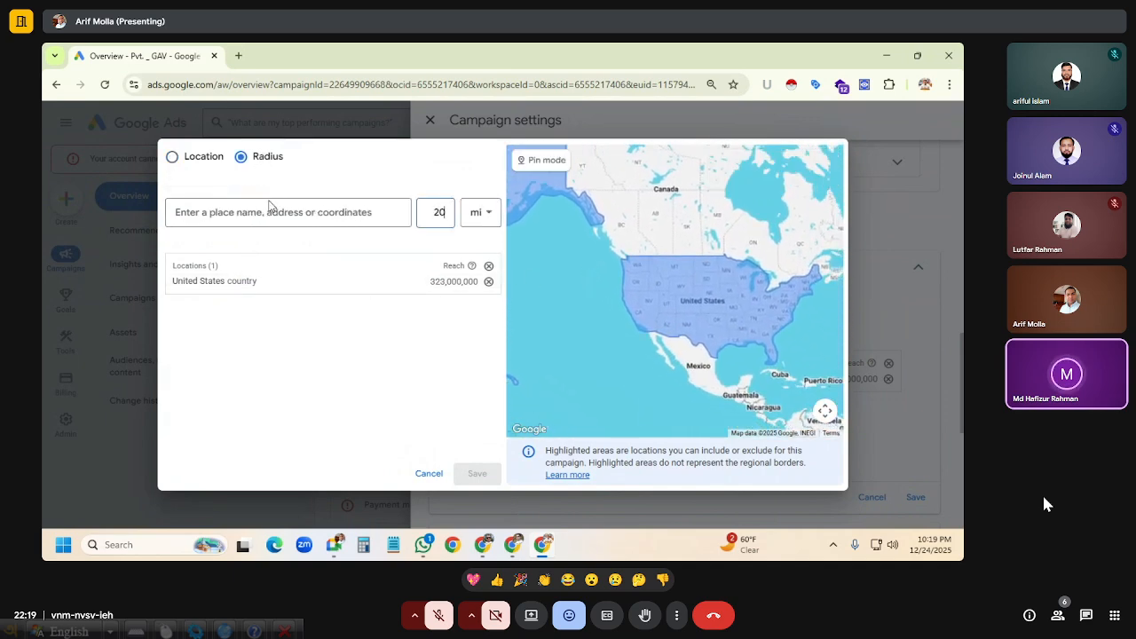
pyautogui.click(234, 210)
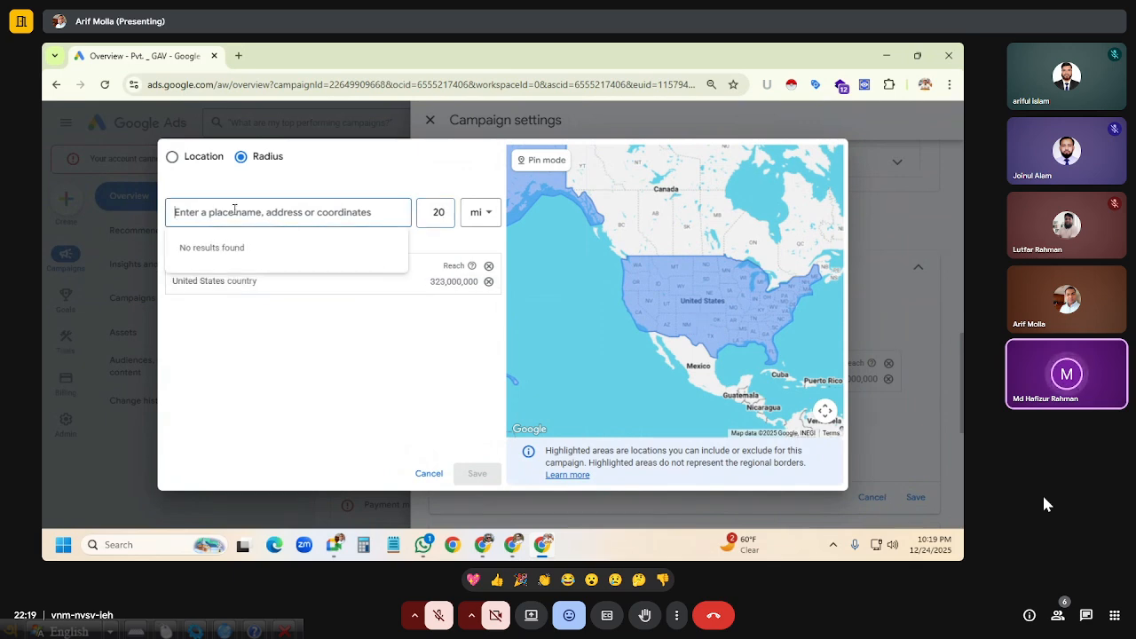
pyautogui.write('new')
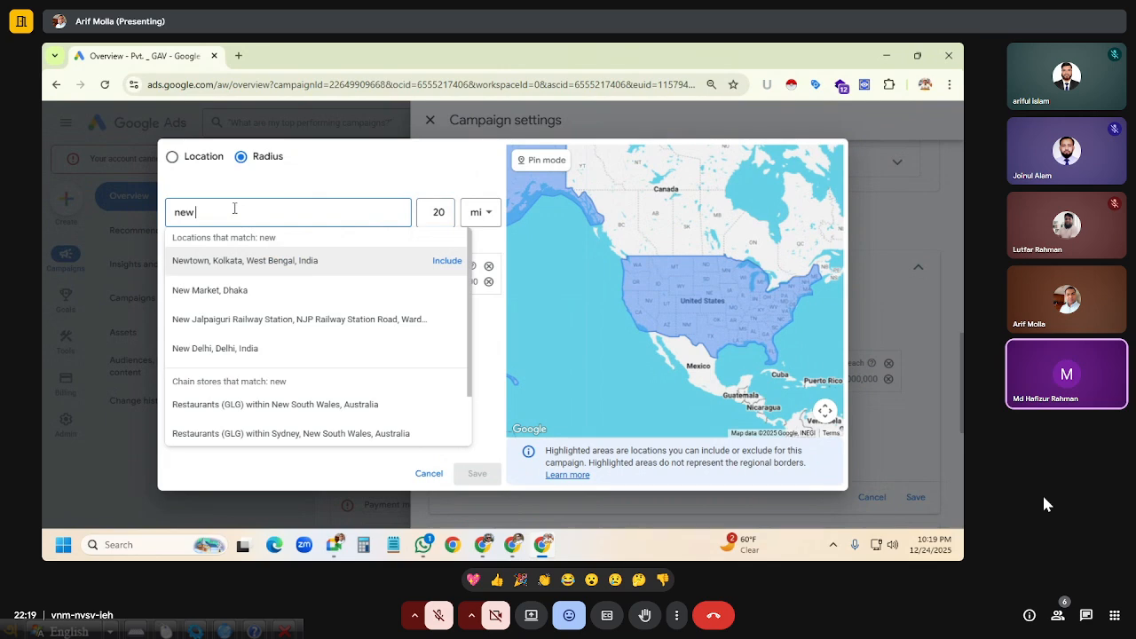
pyautogui.write(' yor')
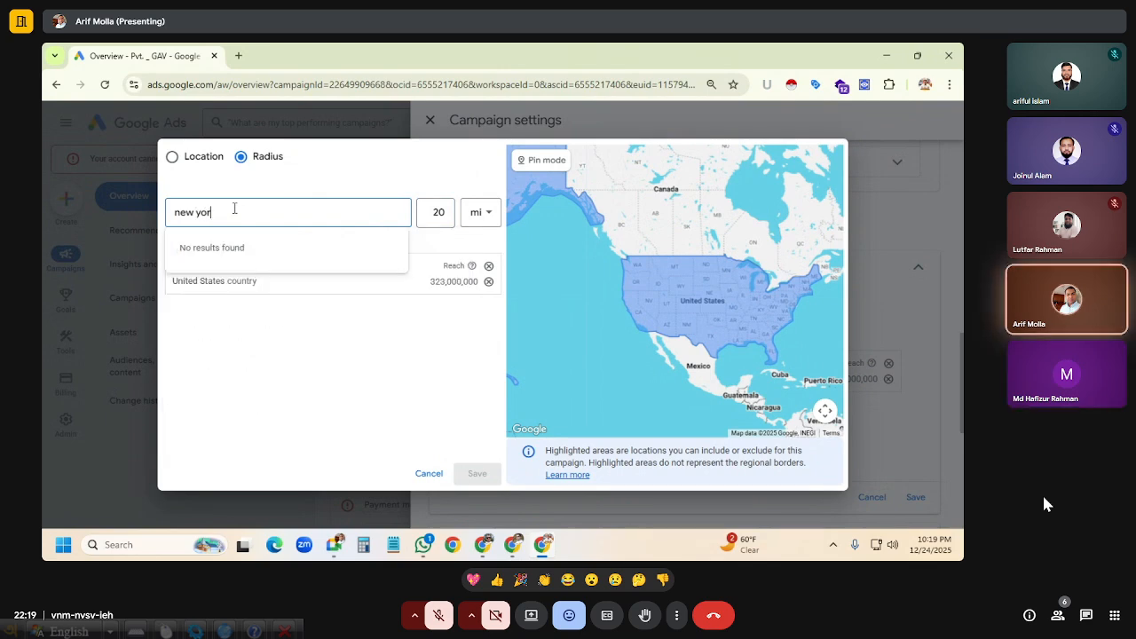
pyautogui.write('k')
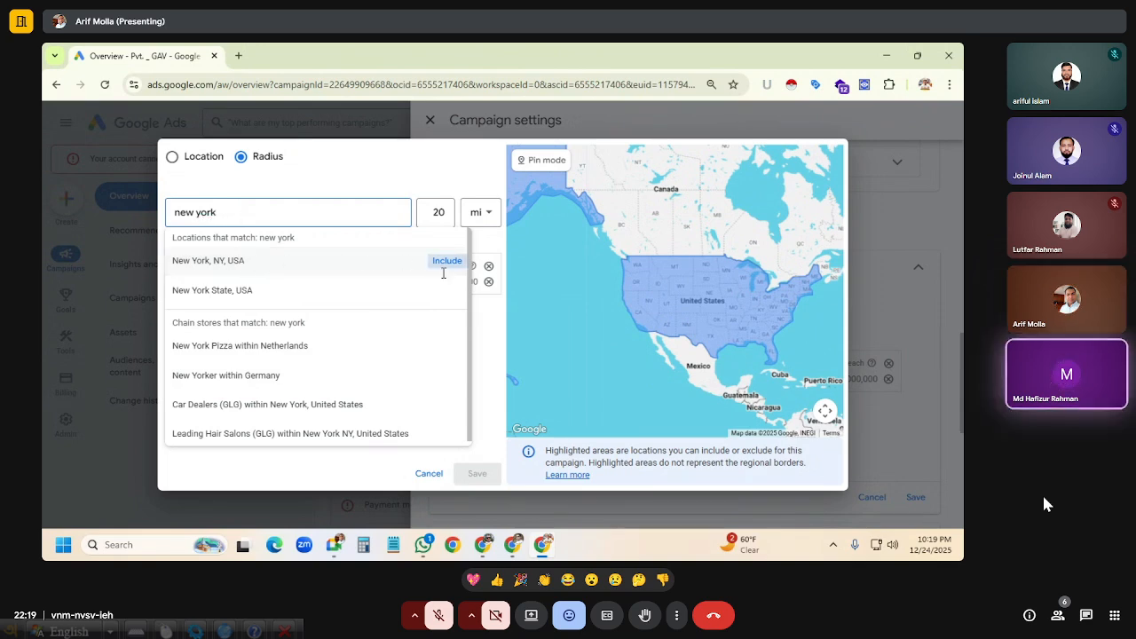
pyautogui.click(432, 263)
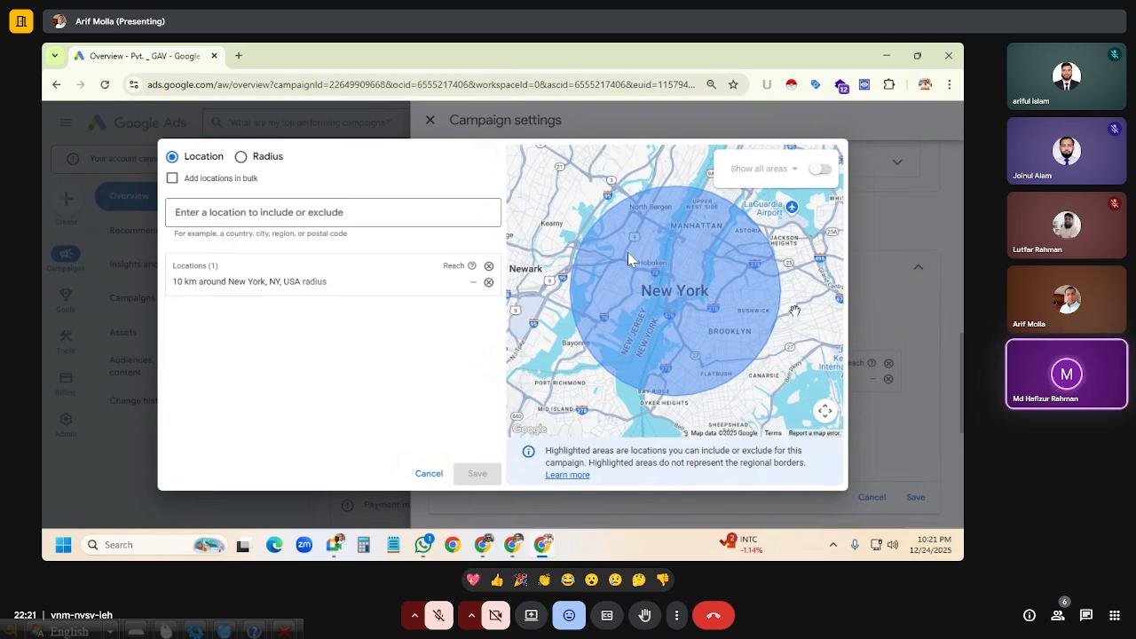
pyautogui.moveTo(797, 285); pyautogui.dragTo(803, 407)
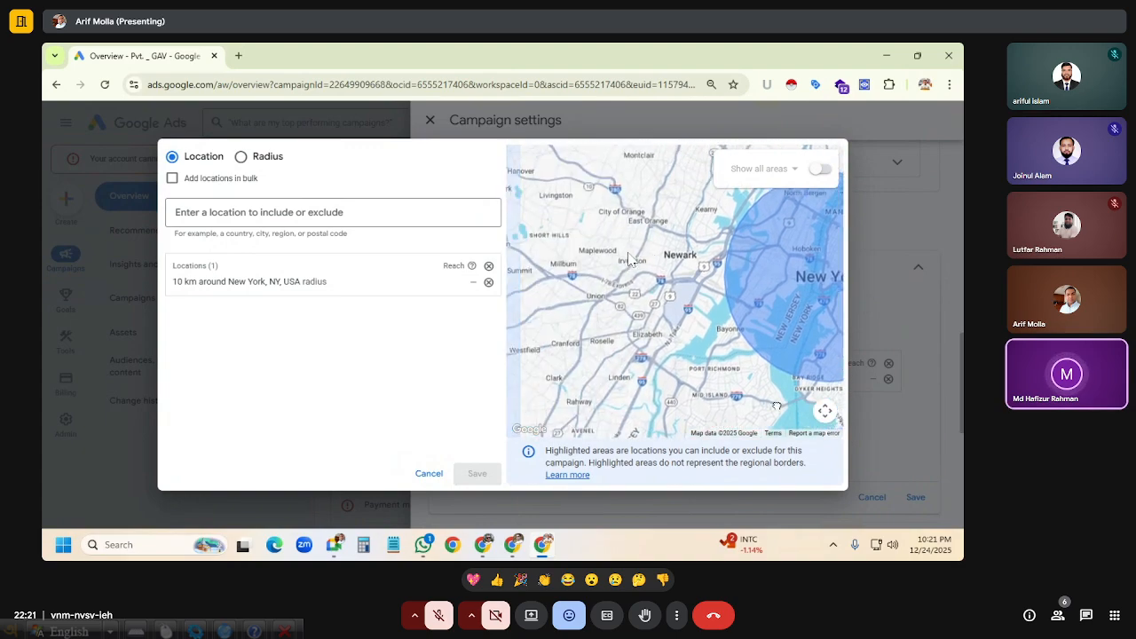
# Examine the 10 km radius around New York and its surrounding region on the targeting map.
pyautogui.scroll(-2, 618, 352)
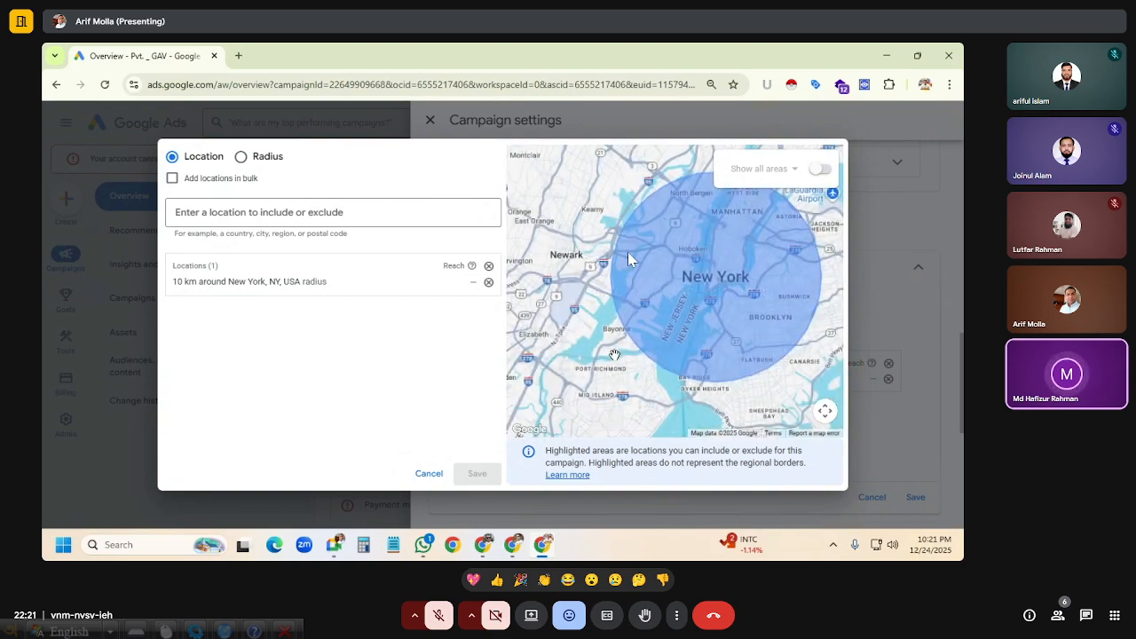
pyautogui.scroll(-3, 614, 355)
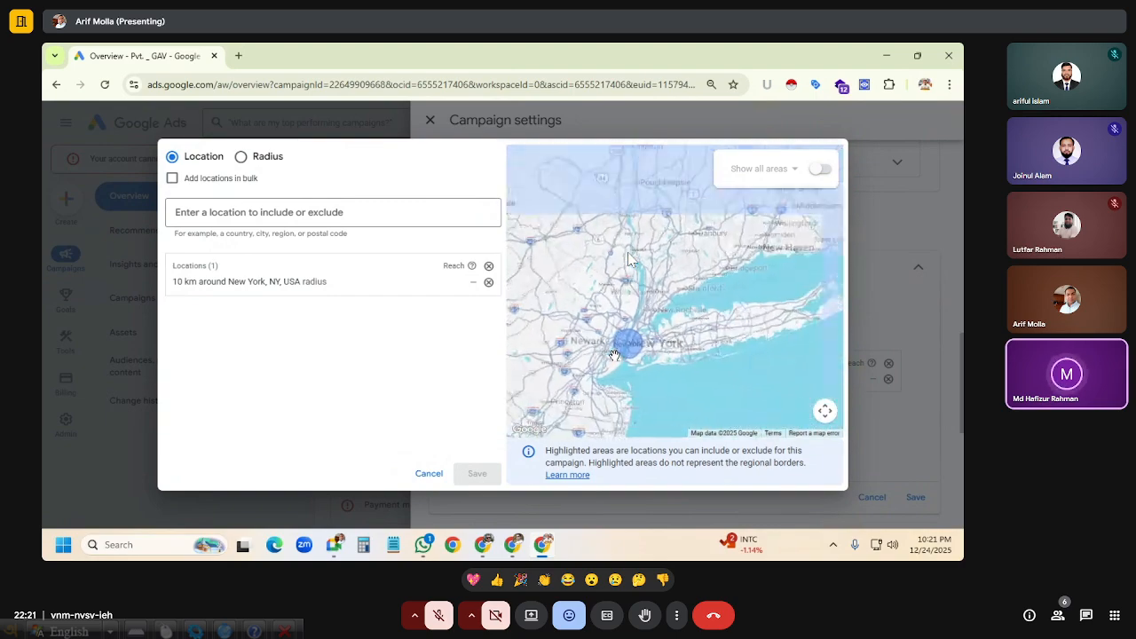
pyautogui.moveTo(708, 364)
pyautogui.mouseDown()
pyautogui.moveTo(719, 321)
pyautogui.moveTo(712, 409)
pyautogui.moveTo(704, 379)
pyautogui.mouseUp()
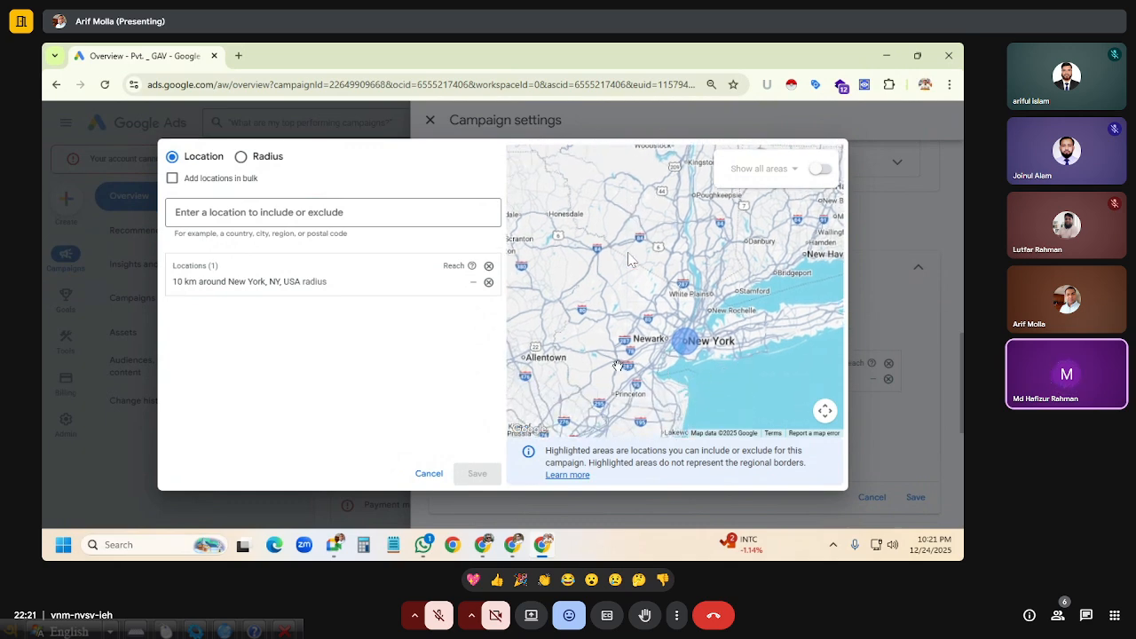
pyautogui.moveTo(610, 342); pyautogui.dragTo(635, 298)
pyautogui.moveTo(619, 359); pyautogui.dragTo(599, 320)
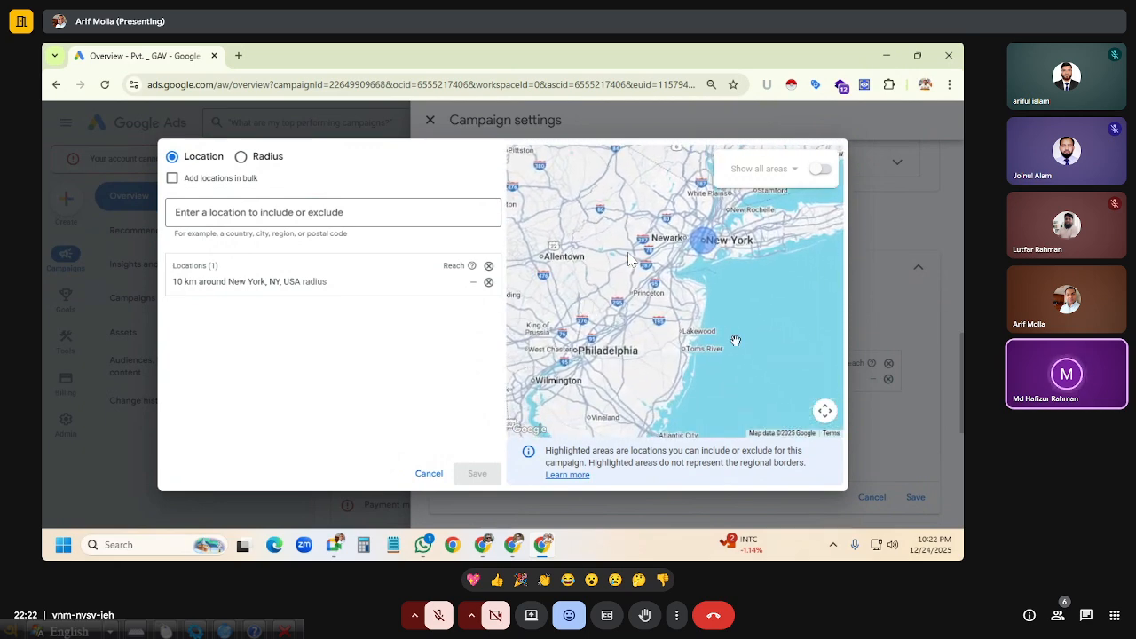
pyautogui.moveTo(756, 319); pyautogui.dragTo(738, 362)
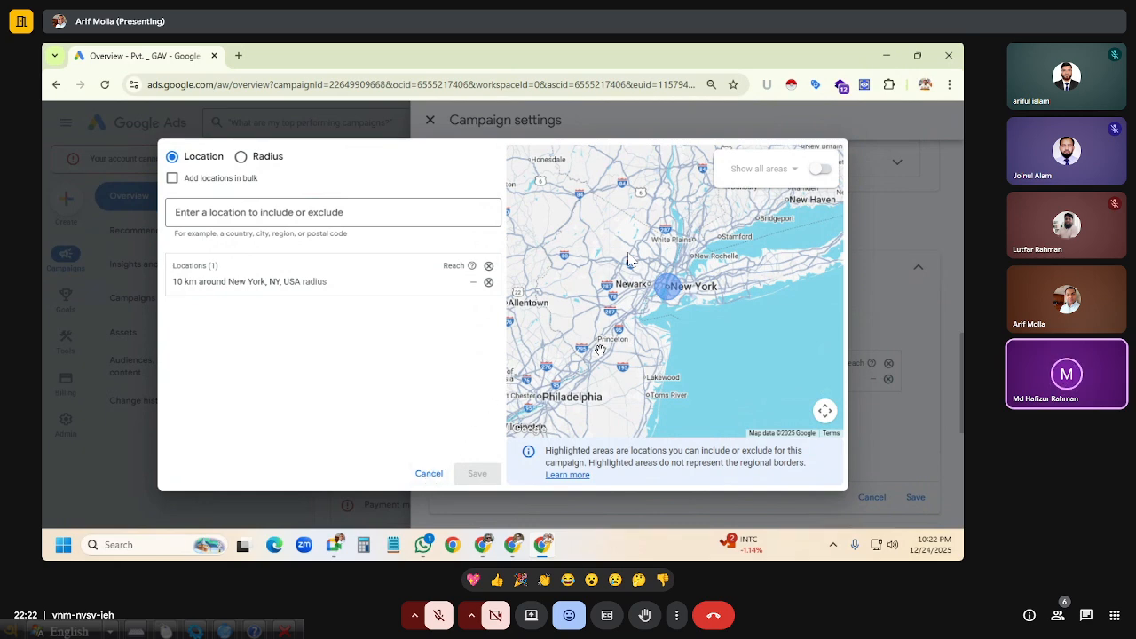
pyautogui.moveTo(580, 327); pyautogui.dragTo(605, 355)
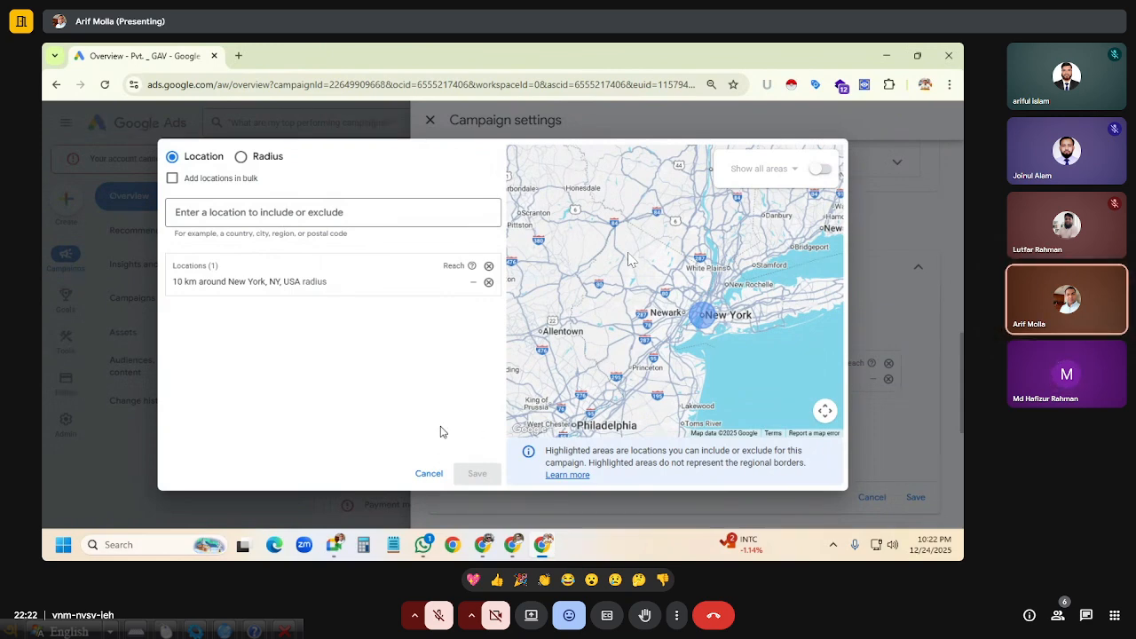
# Switch to radius targeting, search for "France" and include the 20 mi area around France.
pyautogui.click(264, 159)
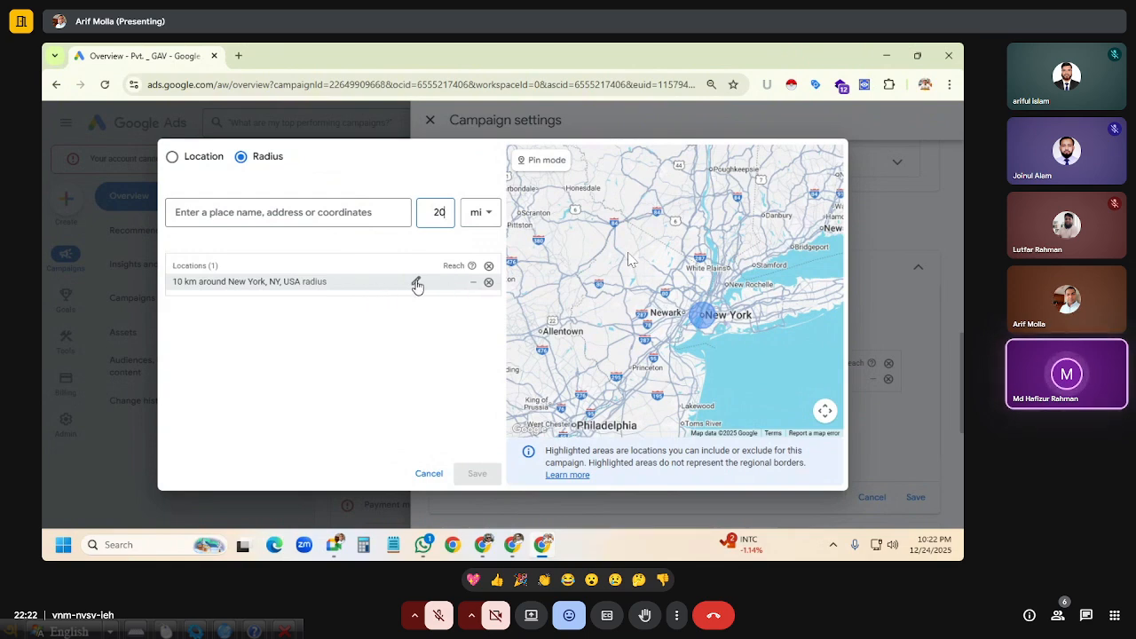
pyautogui.click(335, 220)
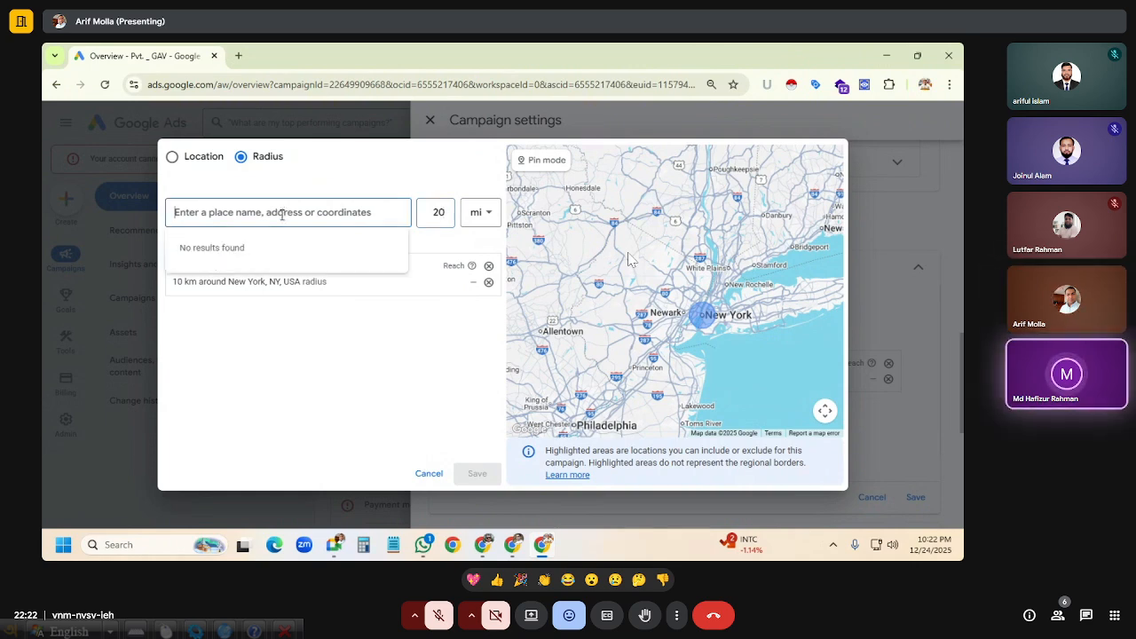
pyautogui.write('Fran')
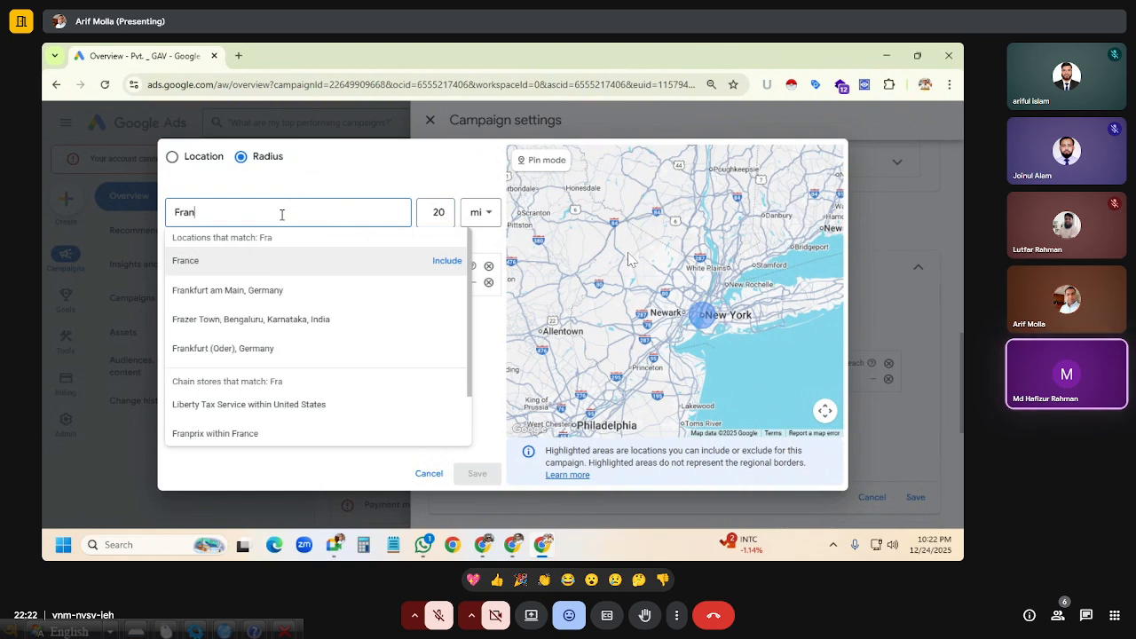
pyautogui.write('ce')
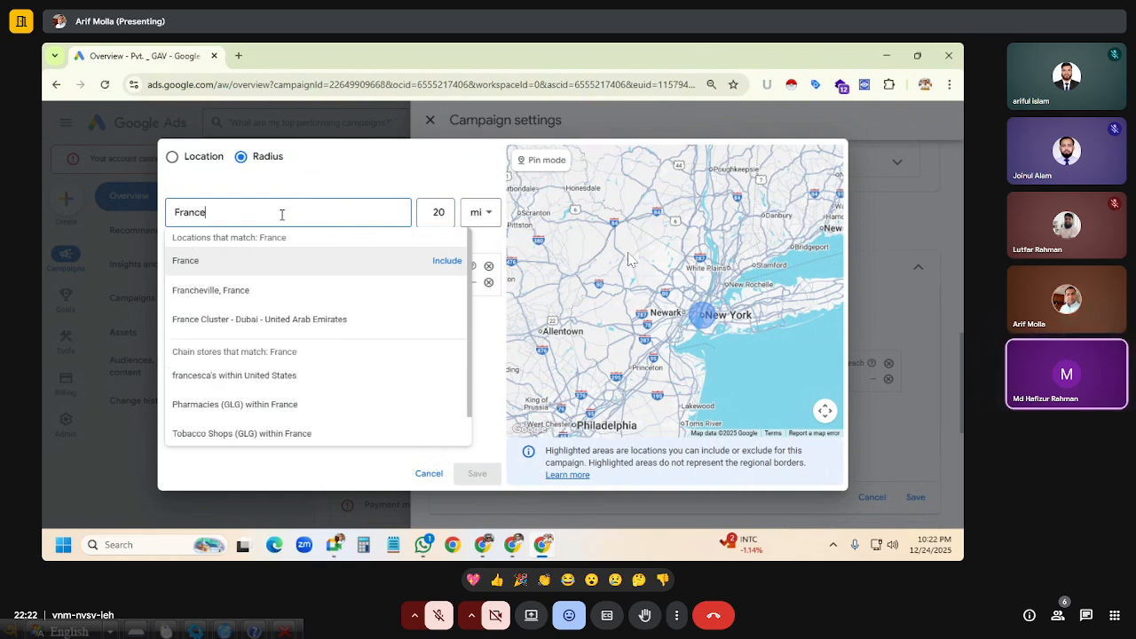
pyautogui.click(445, 264)
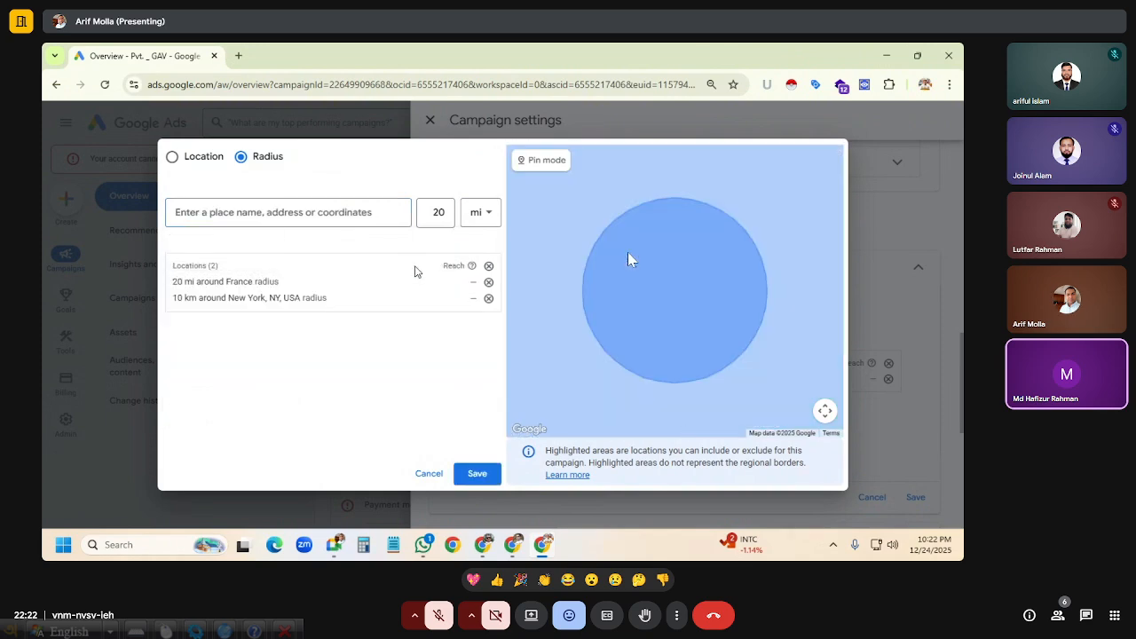
# Set the radius unit to km, remove the New York radius from the targeted locations and save.
pyautogui.click(486, 217)
pyautogui.click(482, 259)
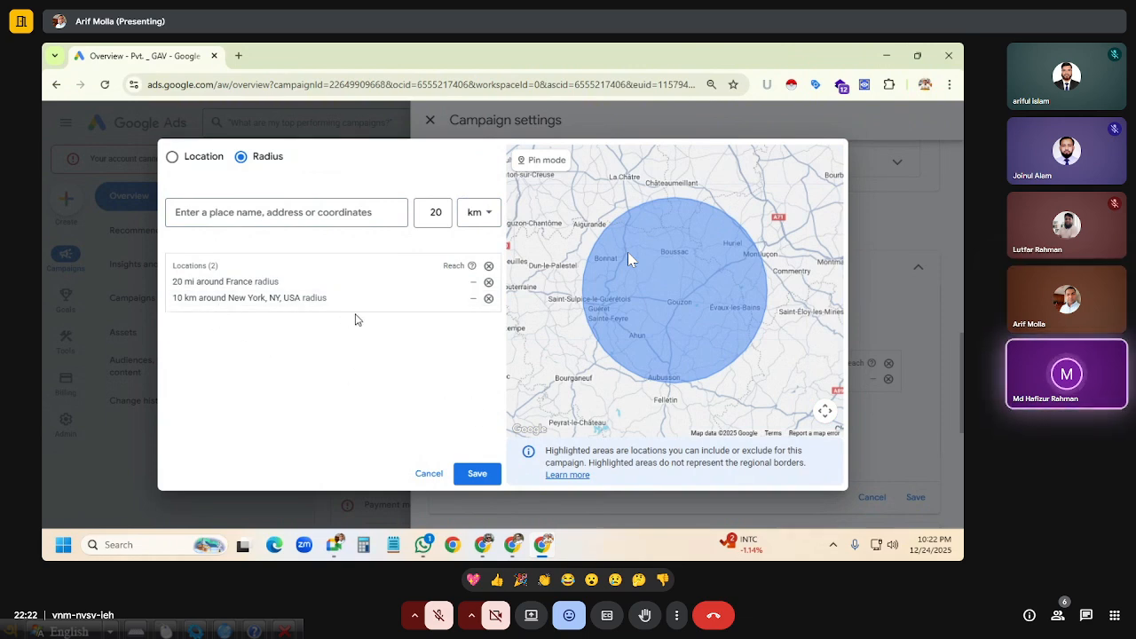
pyautogui.click(488, 298)
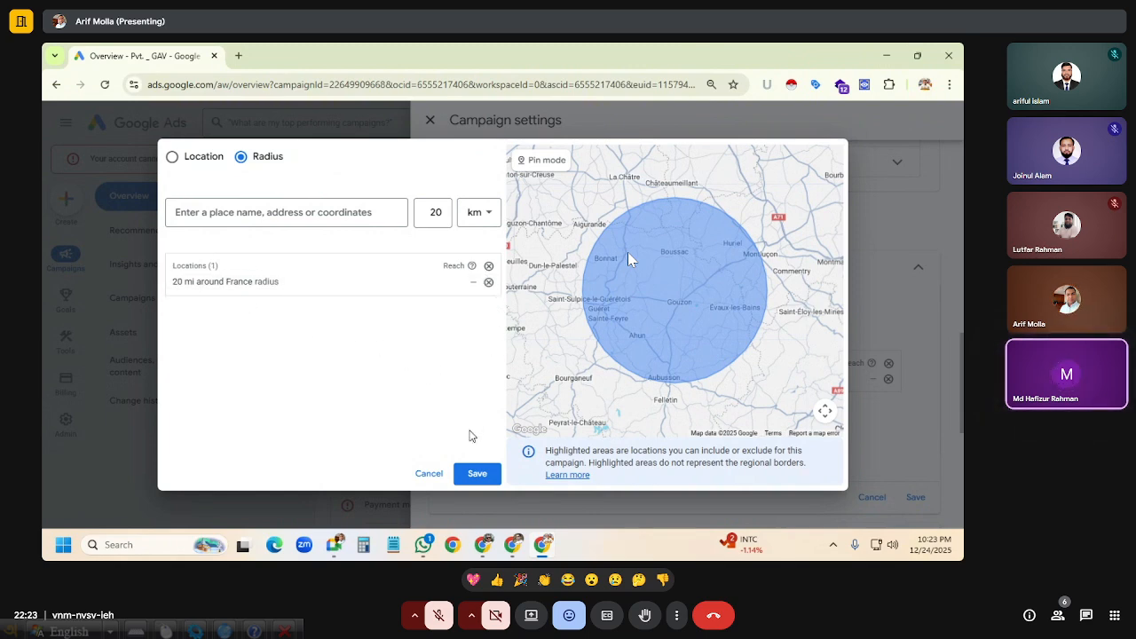
pyautogui.click(475, 473)
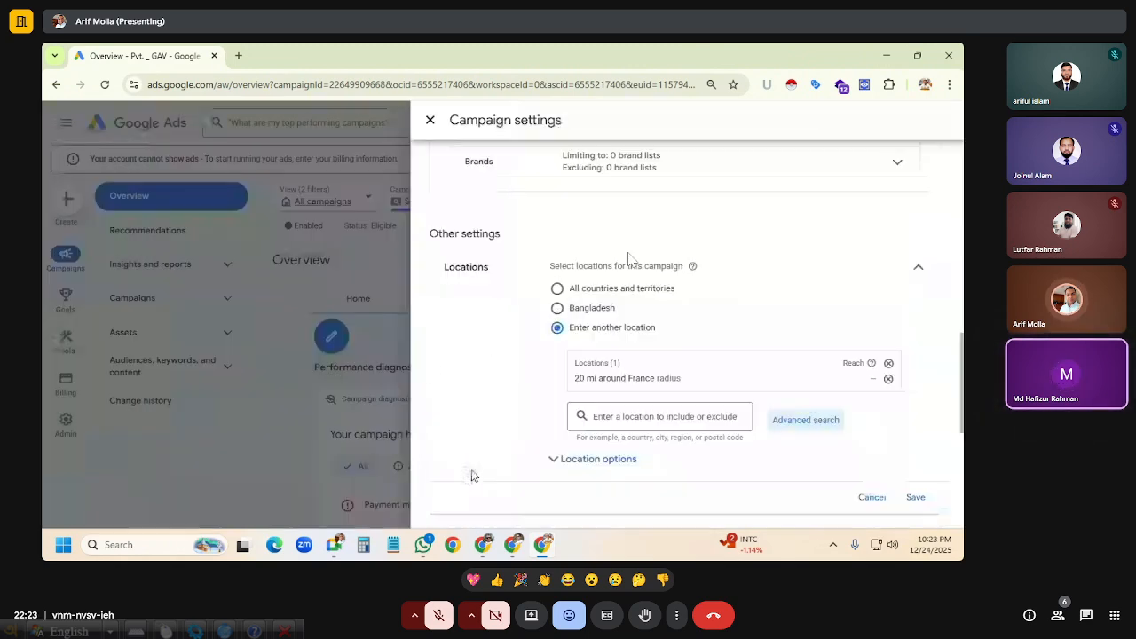
# Reopen the advanced location search and examine on the map how much of France the targeted radius covers.
pyautogui.click(809, 422)
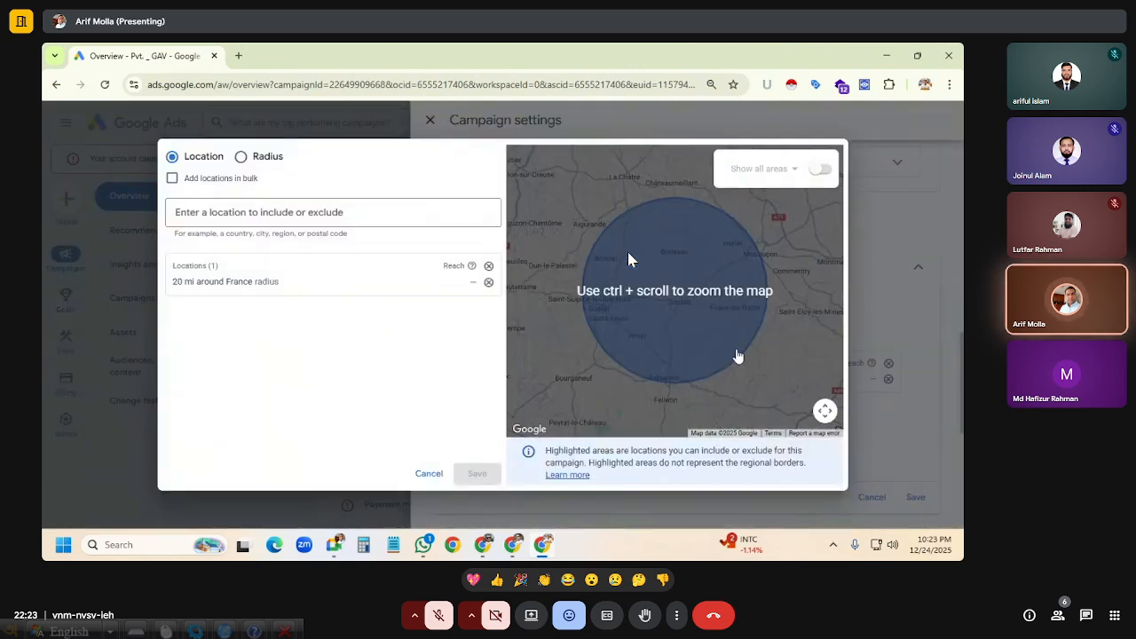
pyautogui.scroll(-2, 748, 352)
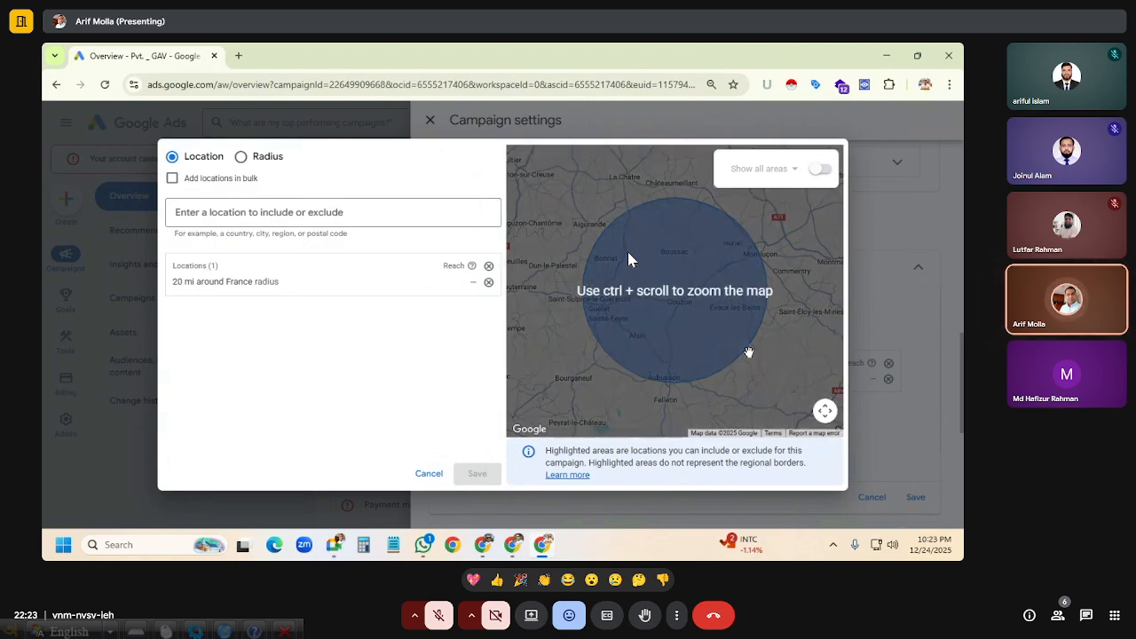
pyautogui.scroll(-4, 754, 377)
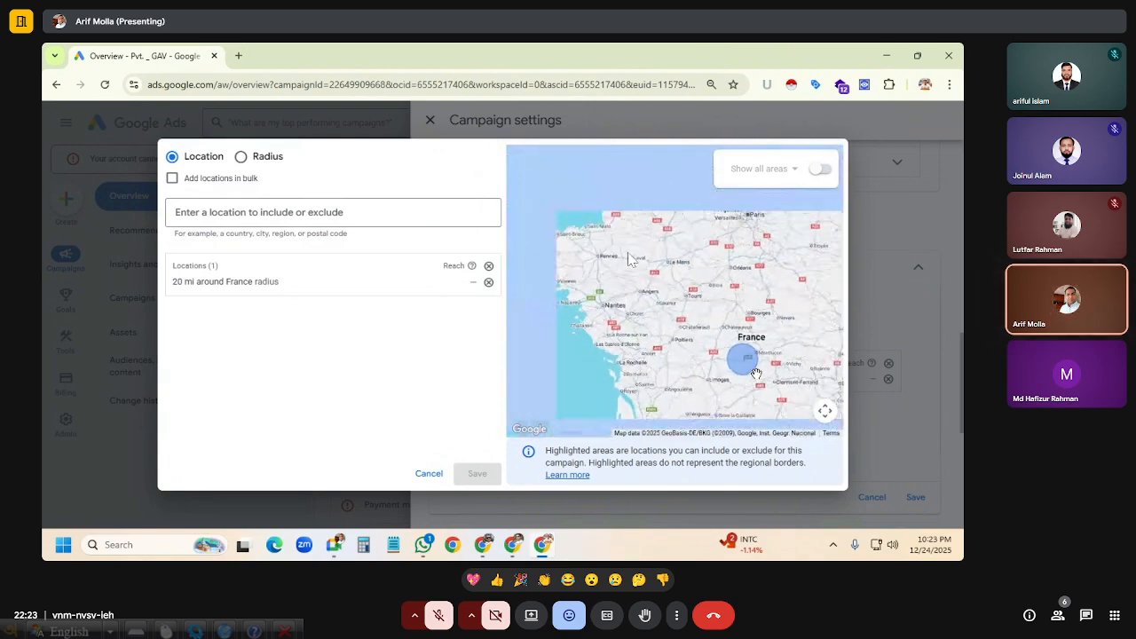
pyautogui.scroll(-2, 681, 366)
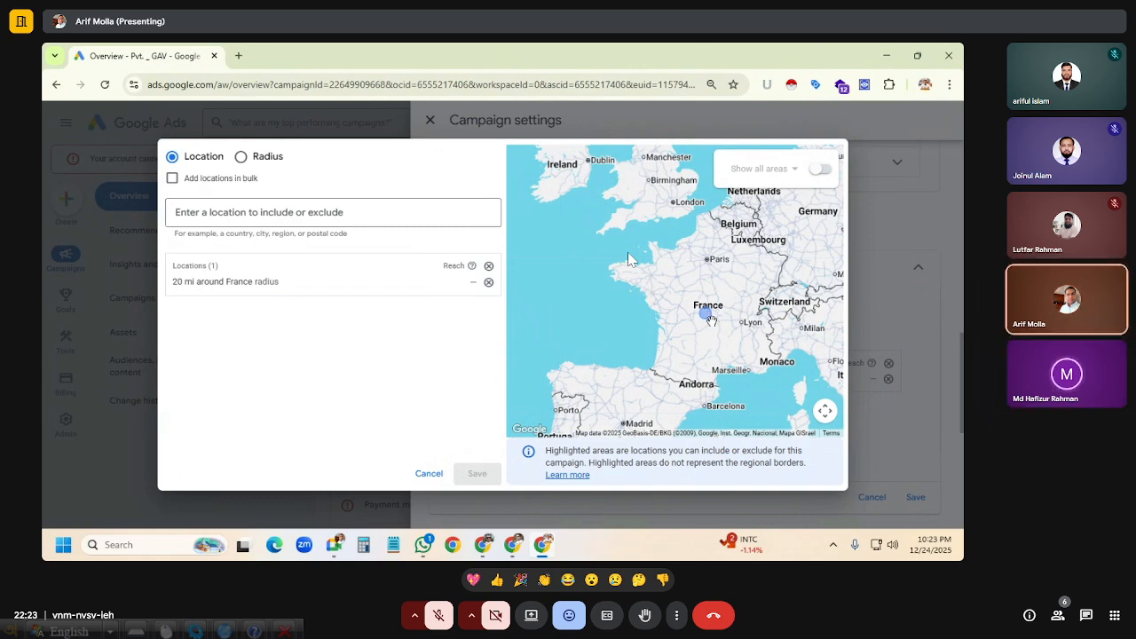
pyautogui.scroll(1, 710, 320)
pyautogui.scroll(2, 711, 319)
pyautogui.scroll(1, 711, 333)
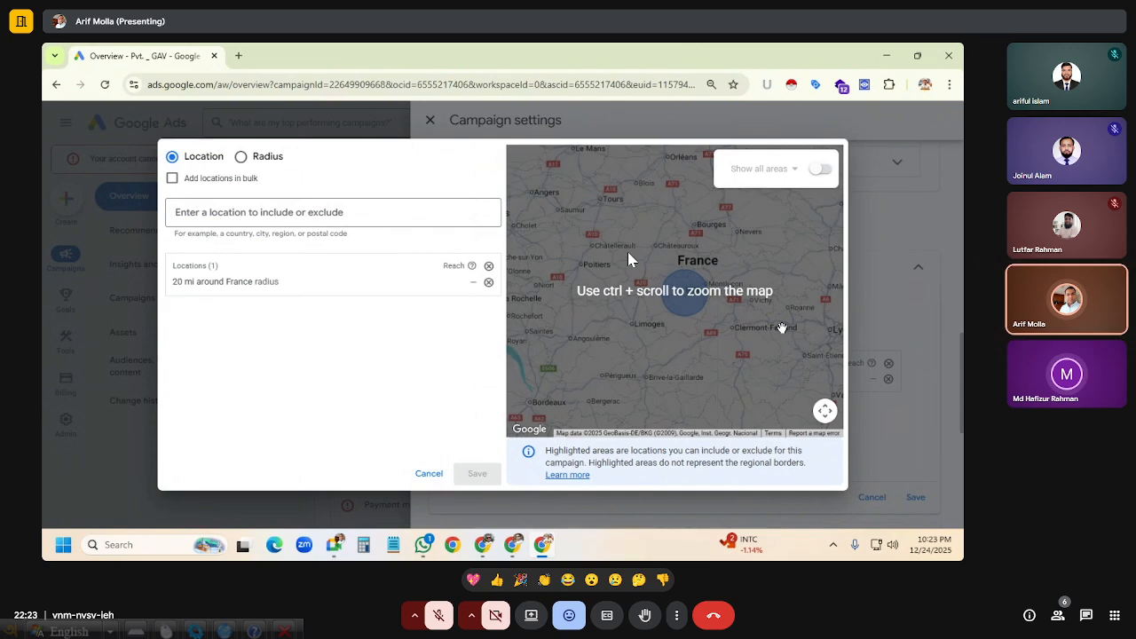
pyautogui.scroll(-3, 781, 328)
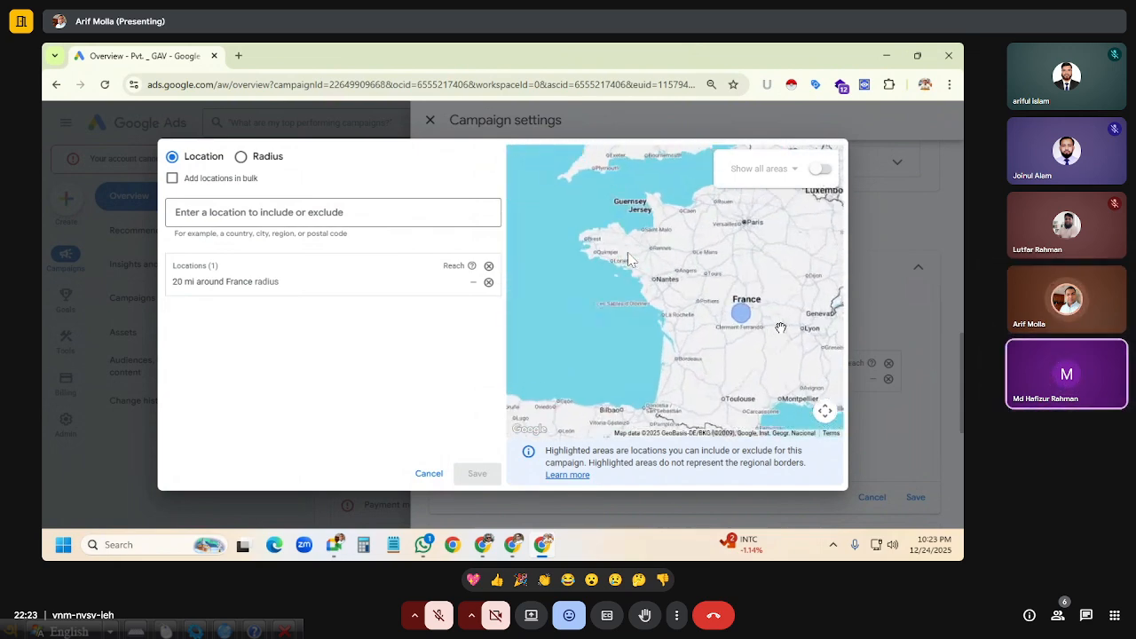
pyautogui.scroll(-1, 755, 321)
pyautogui.moveTo(695, 340); pyautogui.dragTo(613, 317)
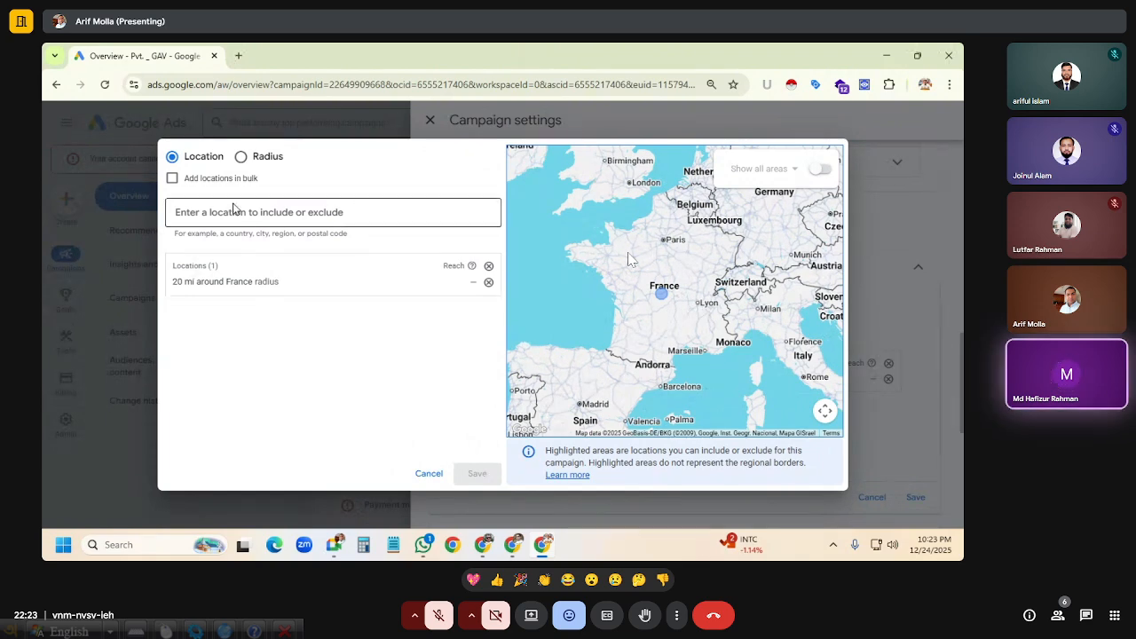
# In radius targeting, replace the France location with a 20 mi radius around Lyon, France.
pyautogui.click(241, 156)
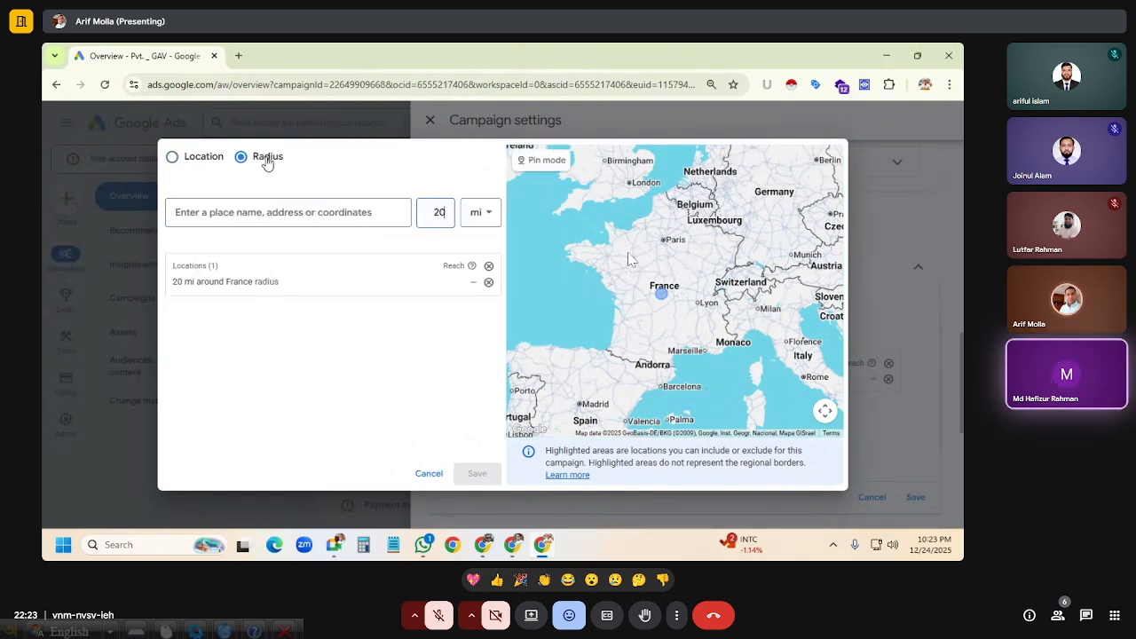
pyautogui.click(489, 282)
pyautogui.click(264, 213)
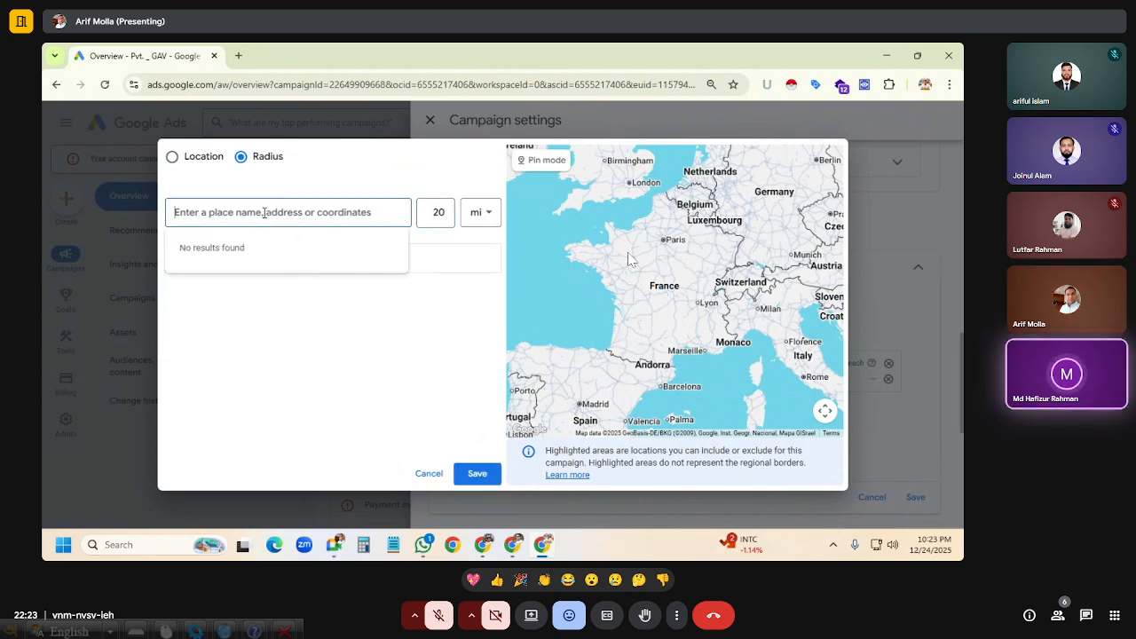
pyautogui.write('Lyon')
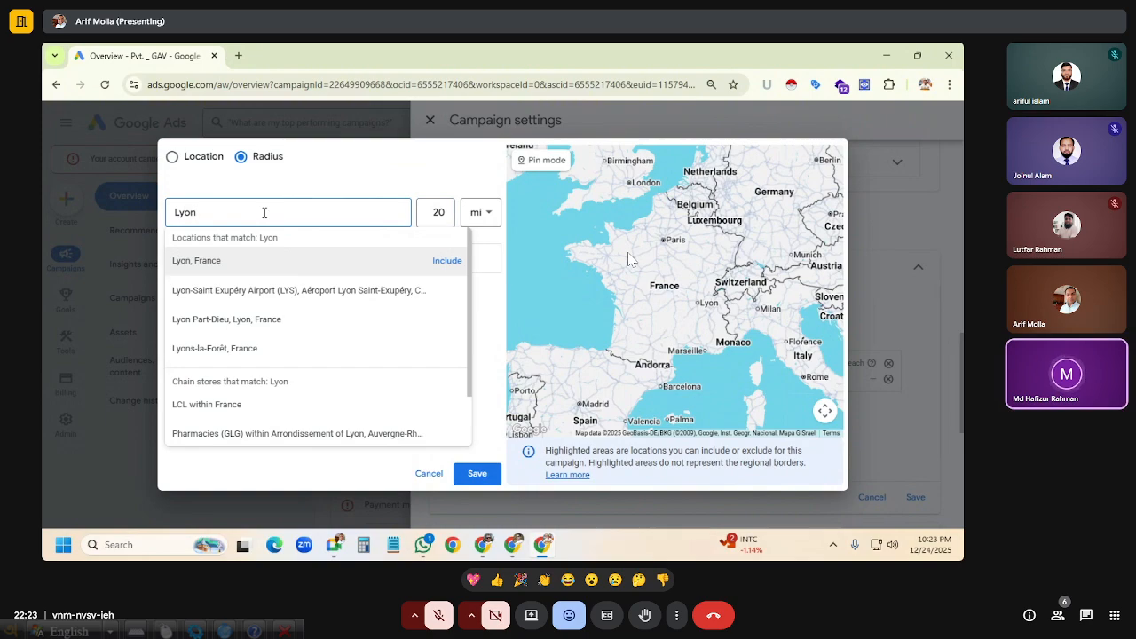
pyautogui.click(455, 269)
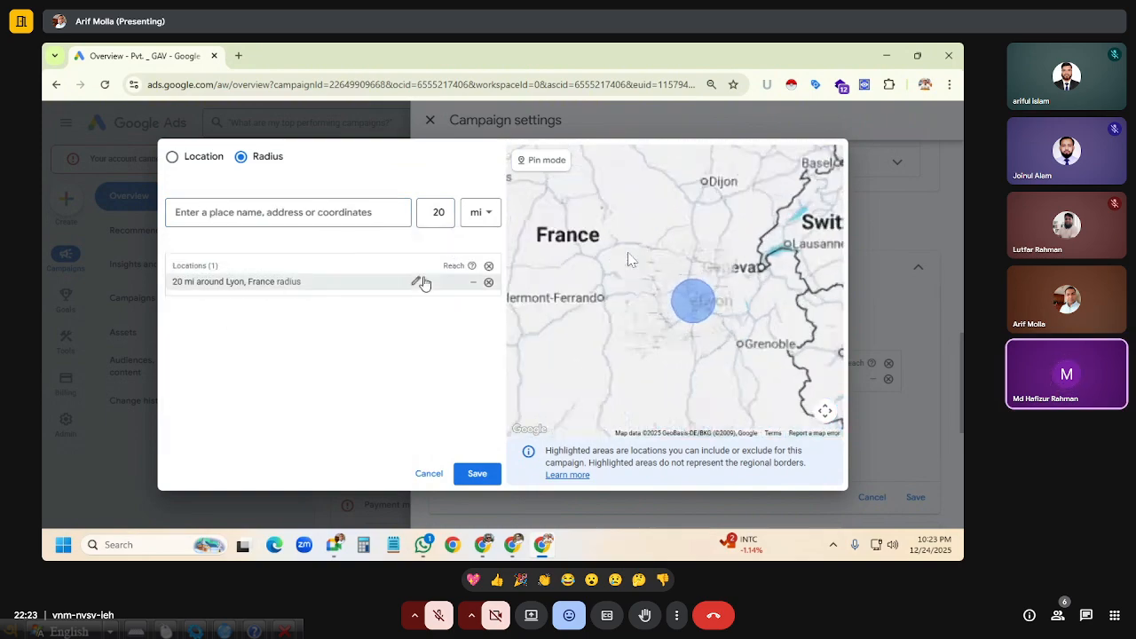
# Change the radius entry unit to km and save the Lyon location selection.
pyautogui.click(479, 213)
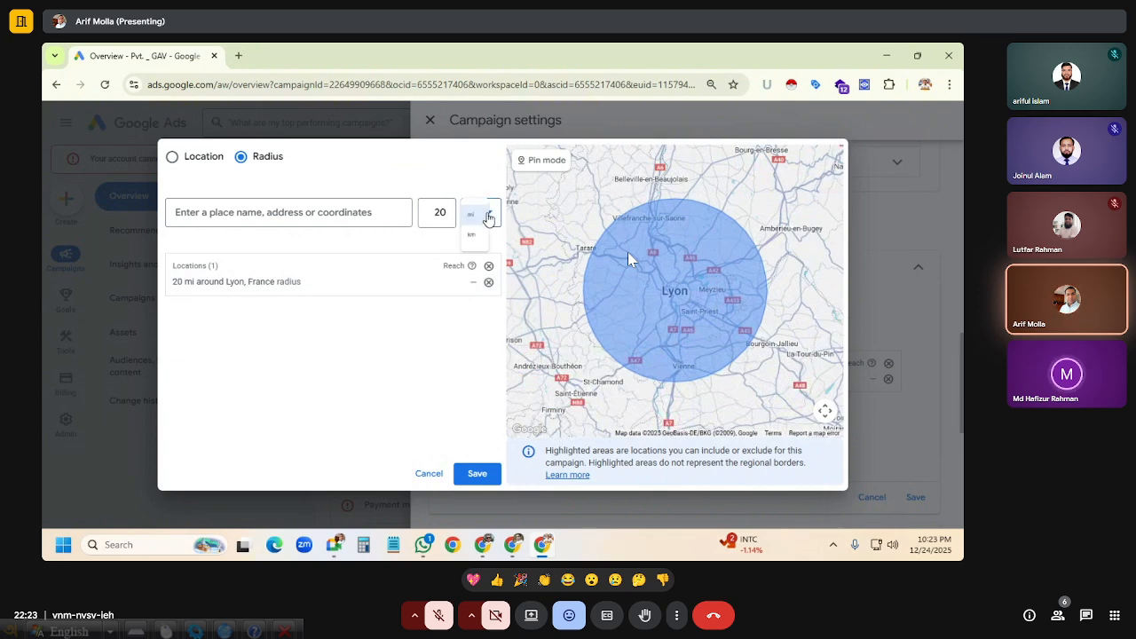
pyautogui.click(477, 255)
pyautogui.click(476, 473)
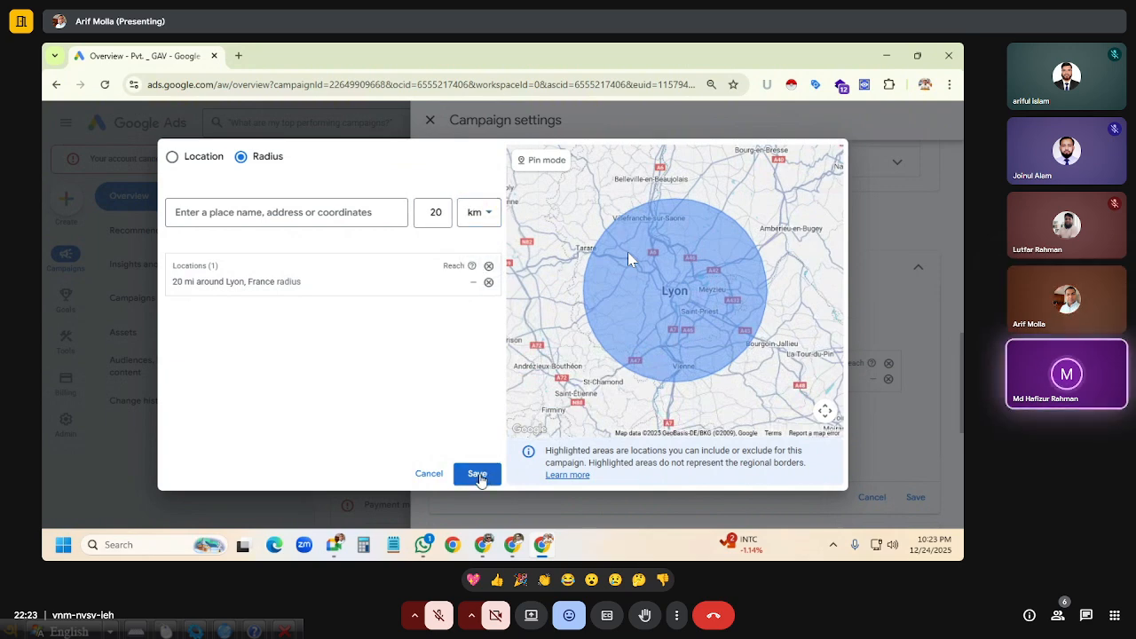
# Examine the Lyon radius on the advanced search map, close the dialog and look over the campaign's other settings.
pyautogui.click(805, 420)
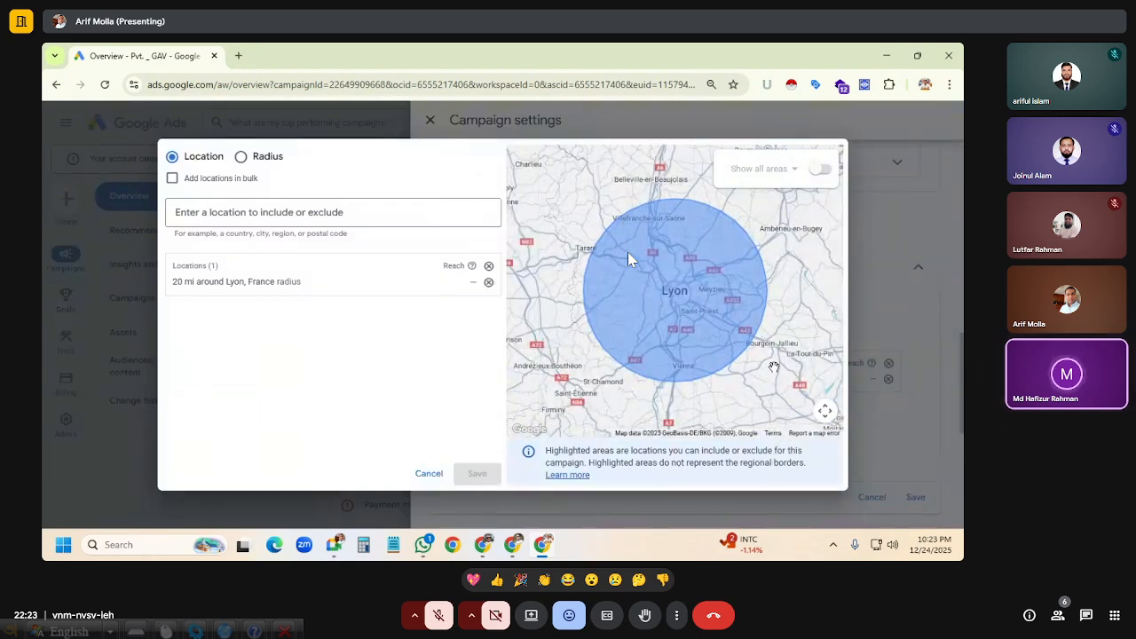
pyautogui.scroll(-2, 773, 364)
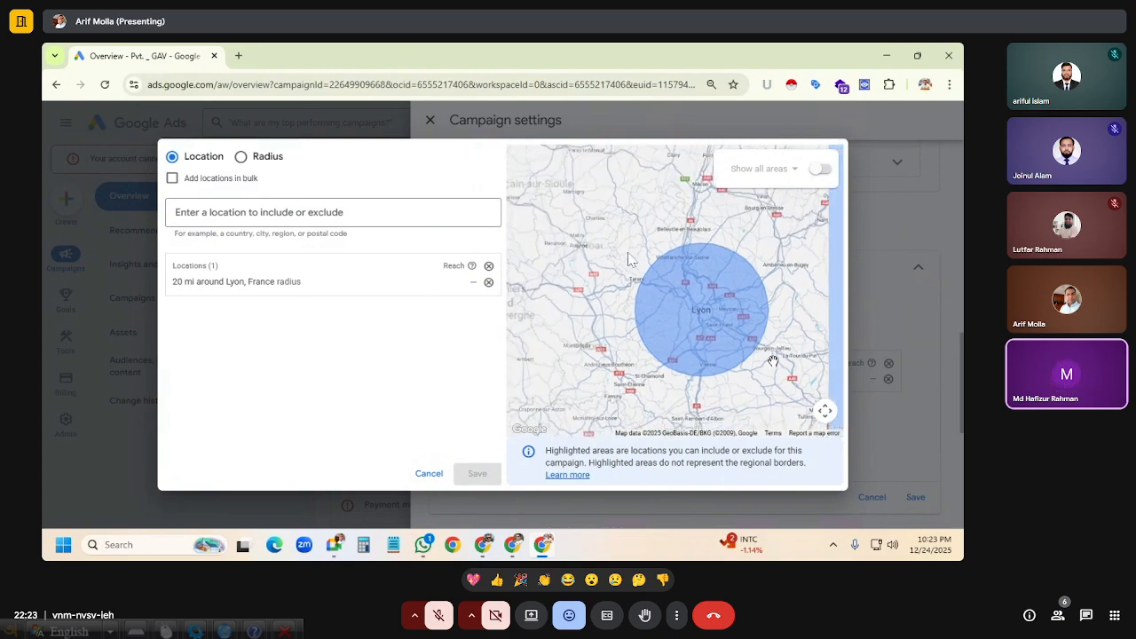
pyautogui.scroll(-2, 772, 361)
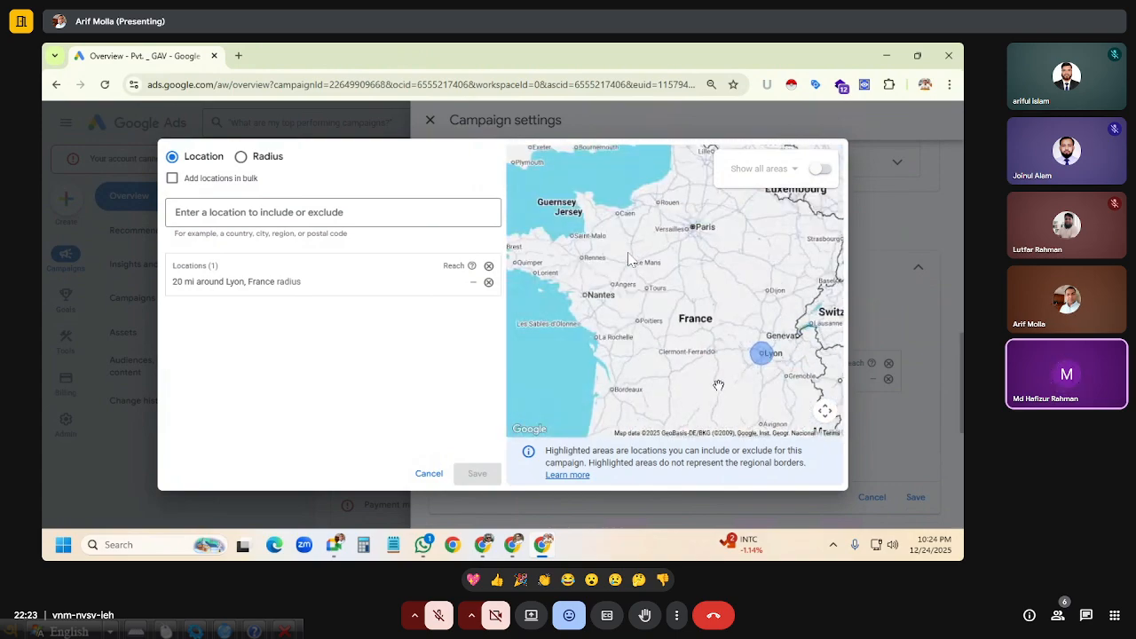
pyautogui.scroll(-2, 719, 385)
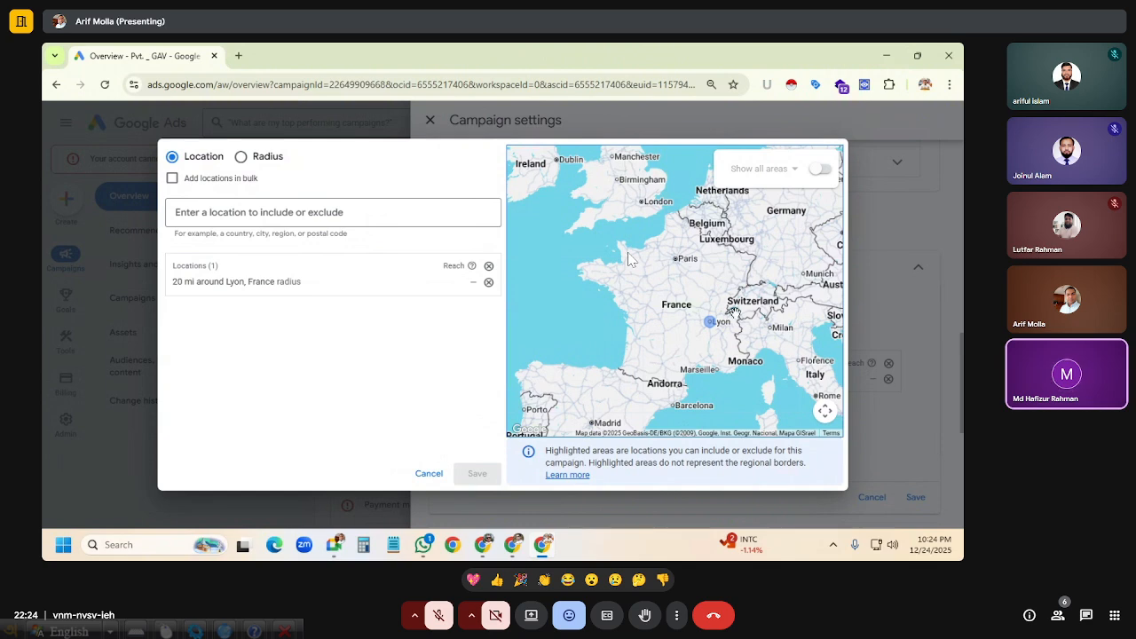
pyautogui.moveTo(732, 270); pyautogui.dragTo(710, 322)
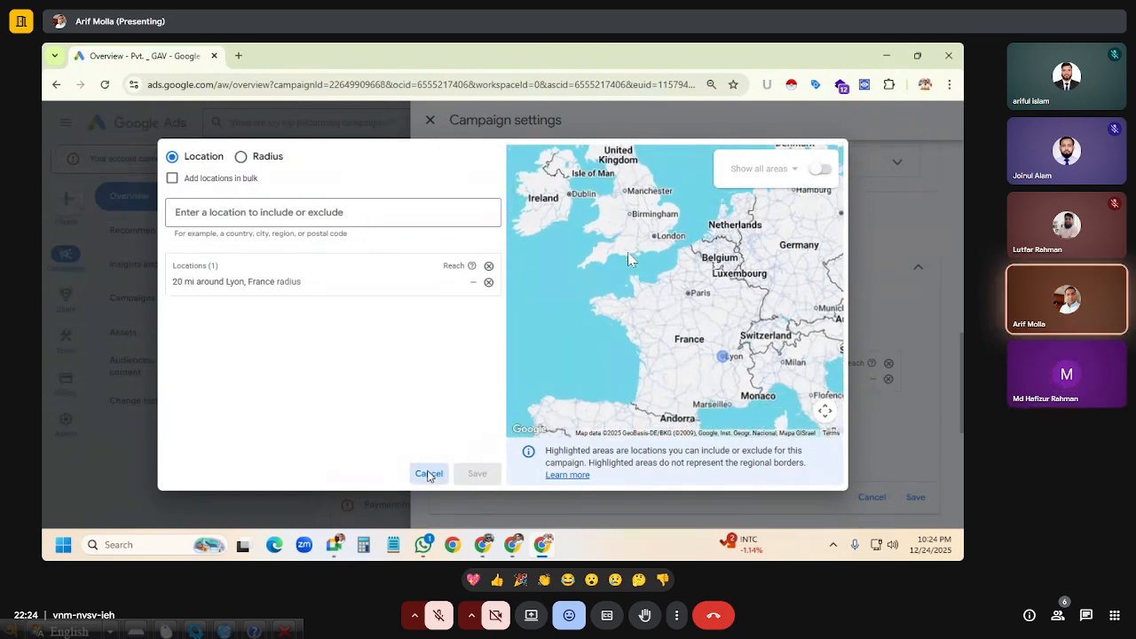
pyautogui.click(428, 473)
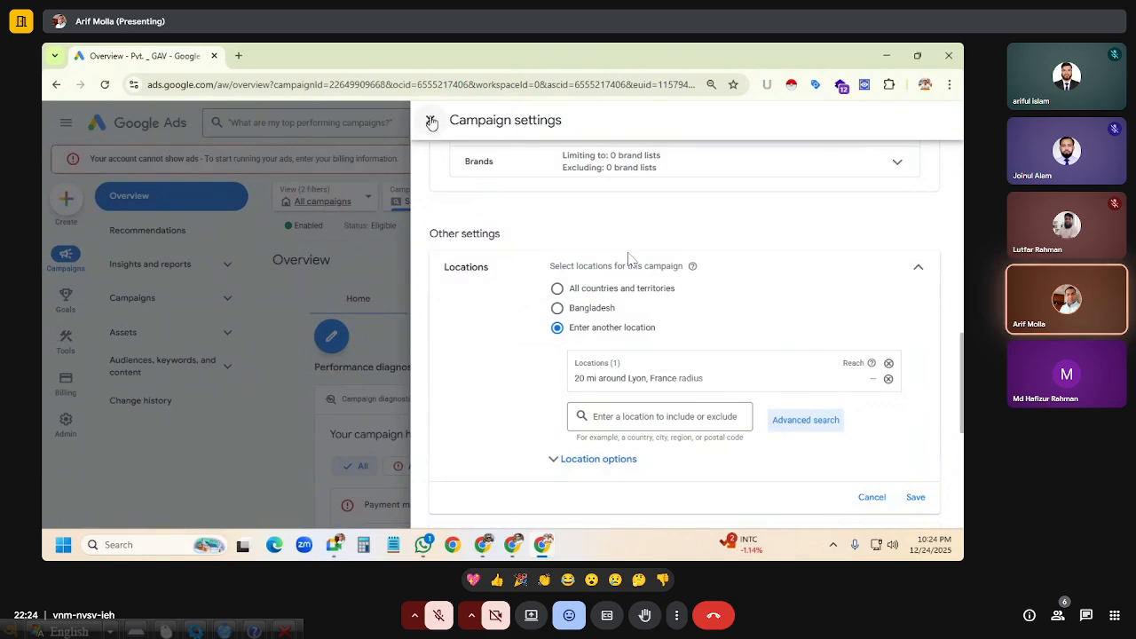
pyautogui.scroll(-1, 512, 296)
pyautogui.scroll(-3, 512, 296)
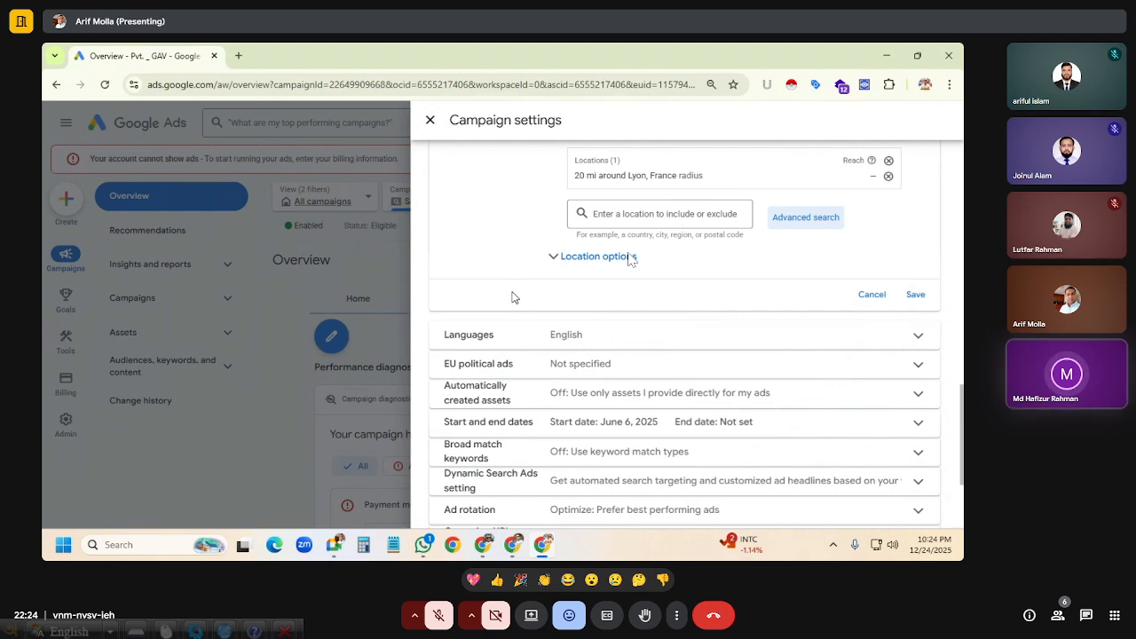
pyautogui.scroll(2, 509, 297)
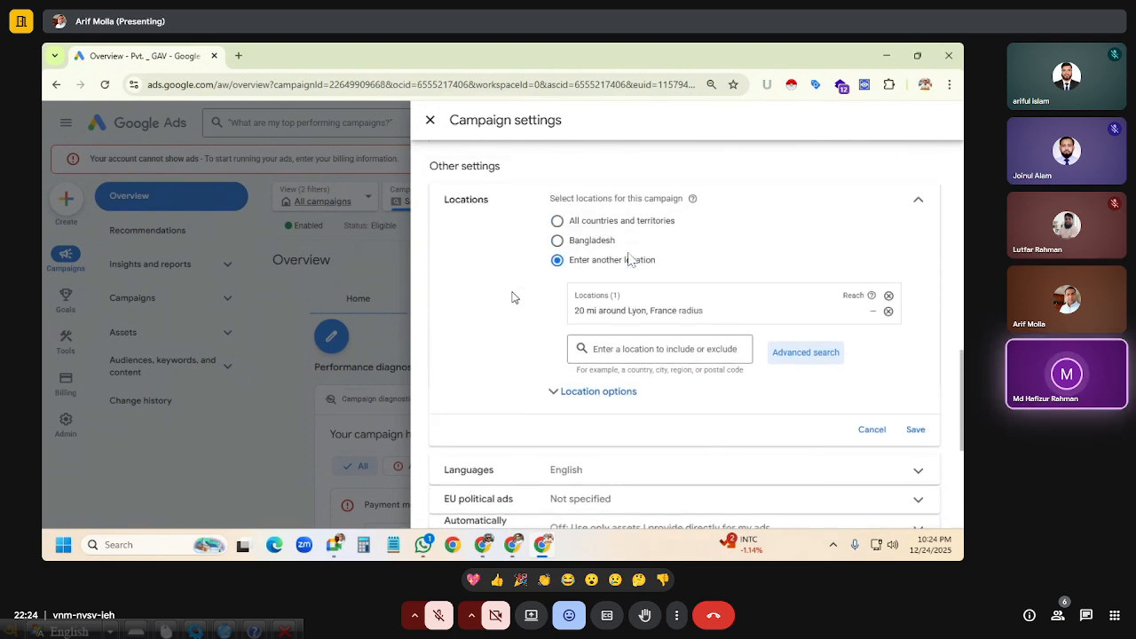
# Expand the location options and set the included audience to Presence: People in or regularly in your included locations.
pyautogui.click(596, 391)
pyautogui.scroll(-1, 522, 396)
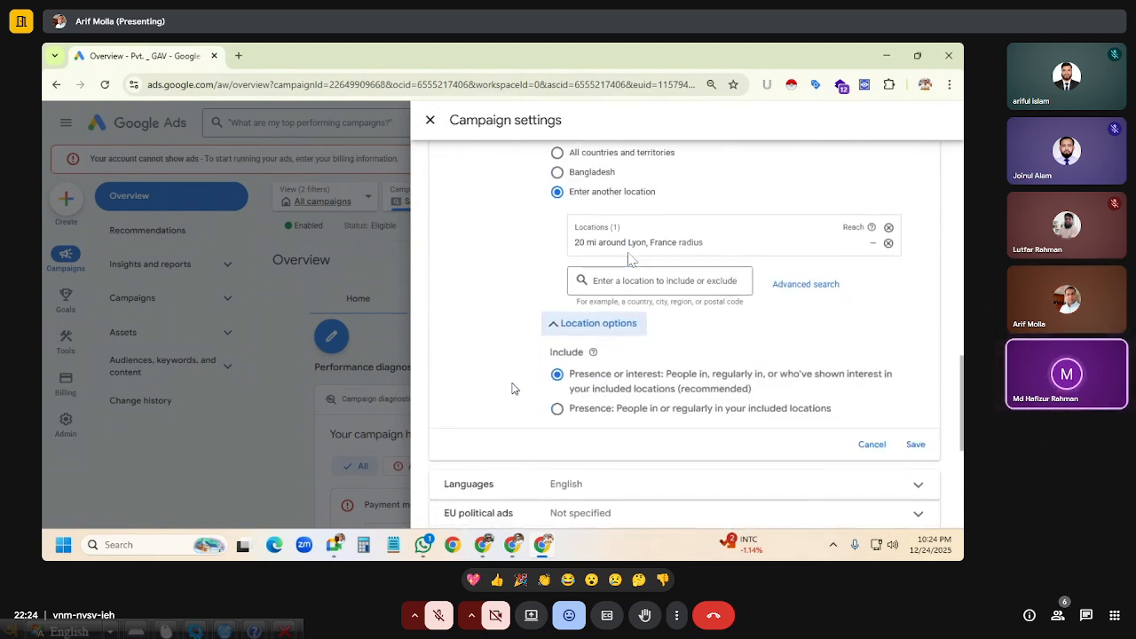
pyautogui.scroll(-1, 514, 388)
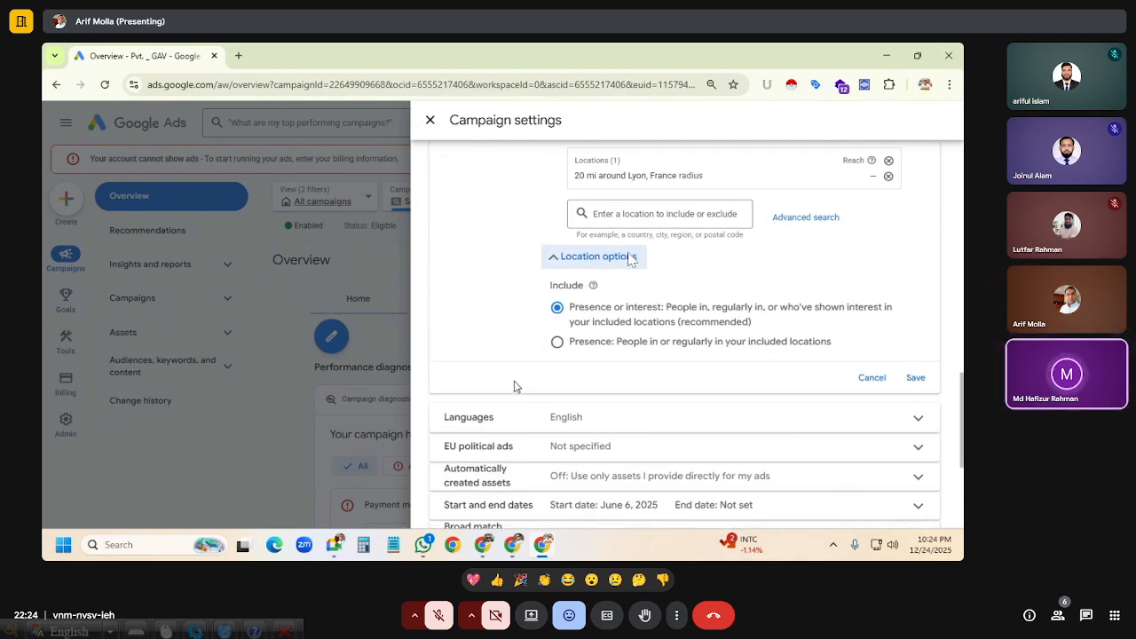
pyautogui.click(558, 344)
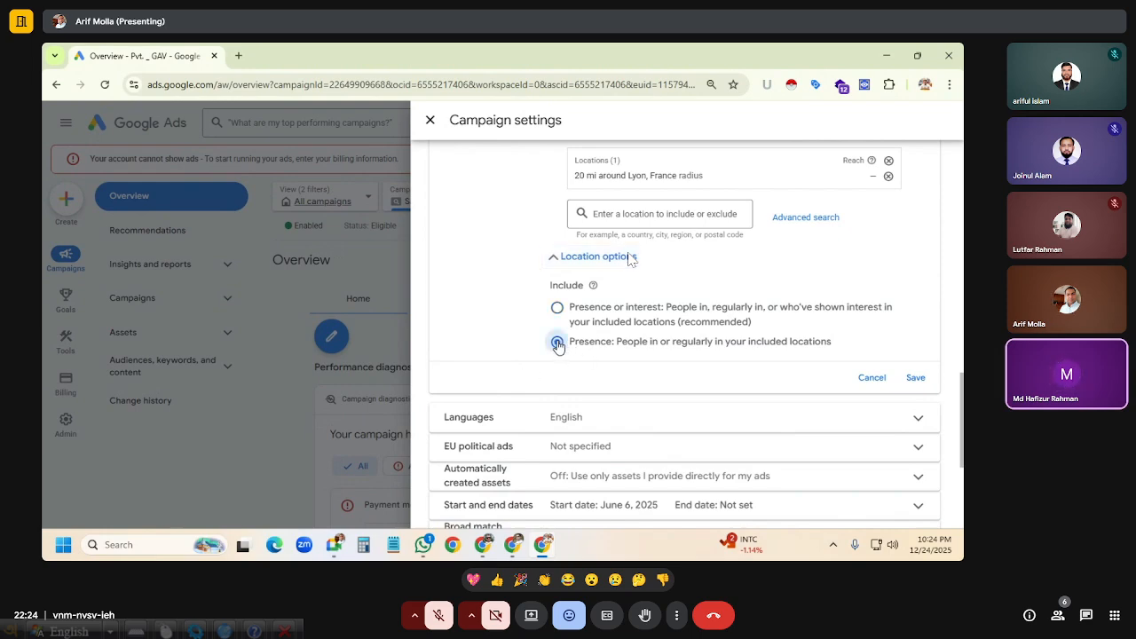
# Try to save the changed locations, agreeing to remove existing ones, and cancel at the European Union political ads question.
pyautogui.click(915, 380)
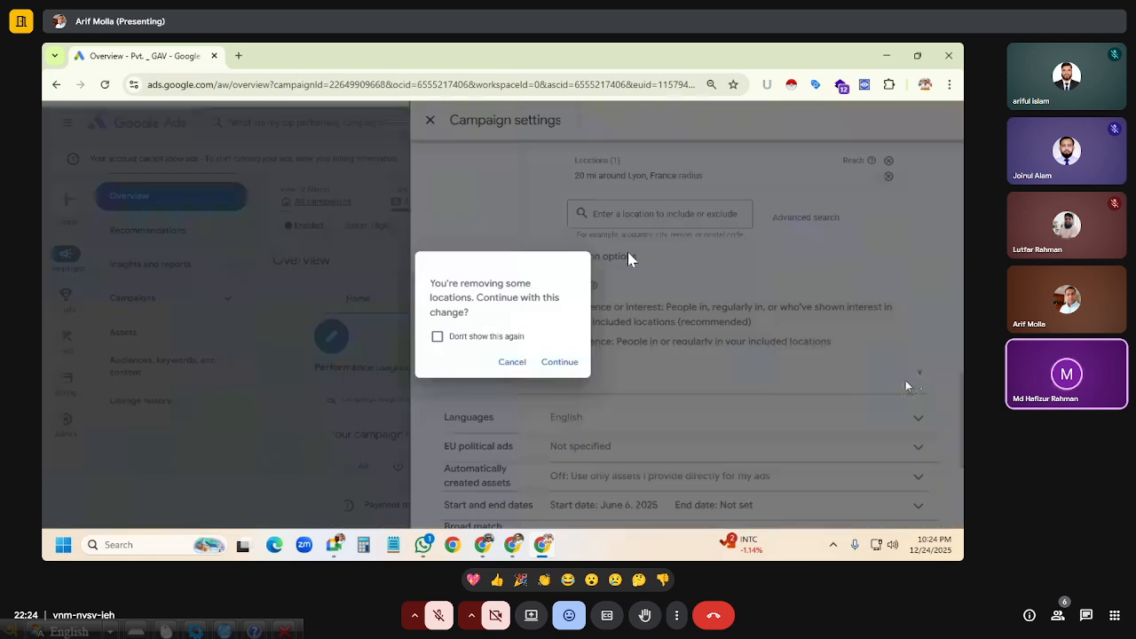
pyautogui.click(559, 363)
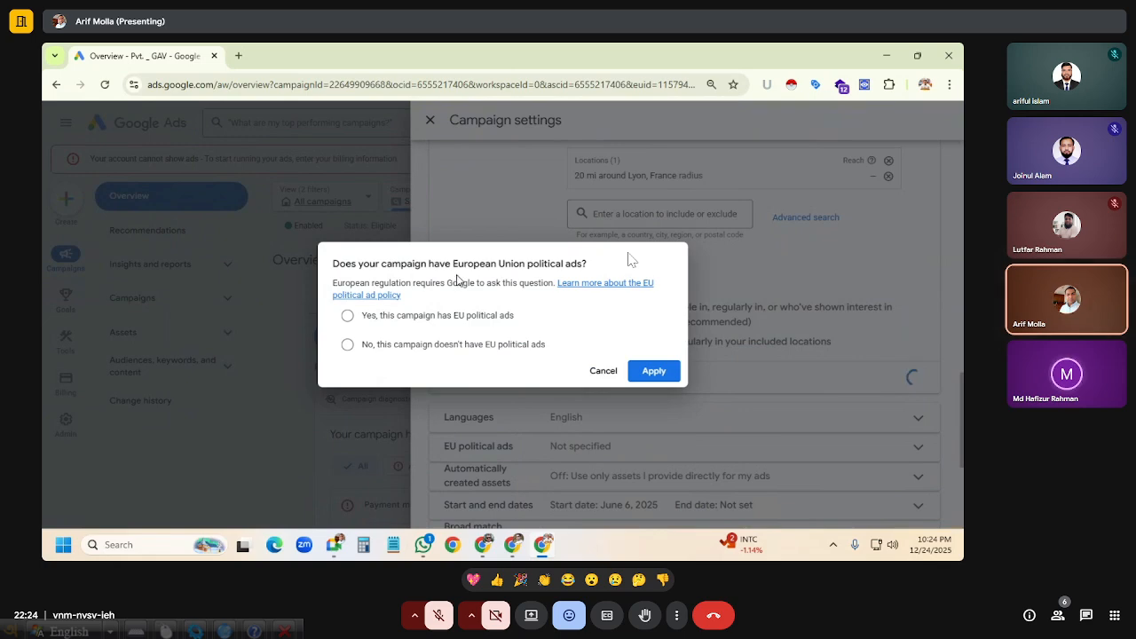
pyautogui.click(604, 371)
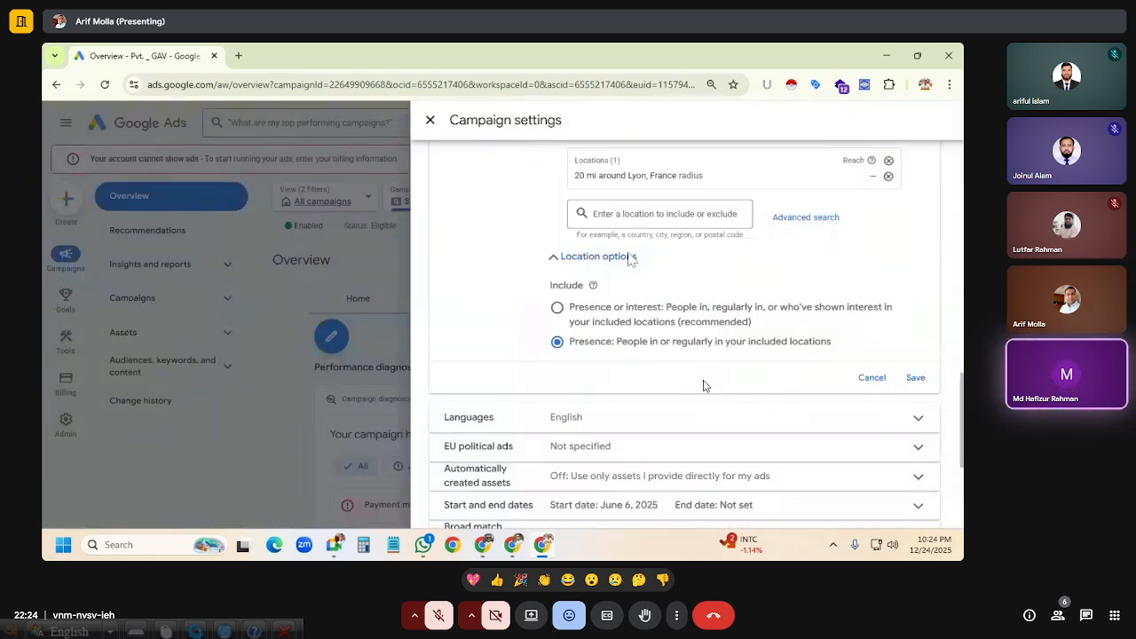
# Look over the Lyon radius location, the presence options and the neighbouring campaign settings, and close the campaign settings.
pyautogui.scroll(3, 626, 355)
pyautogui.scroll(-2, 762, 464)
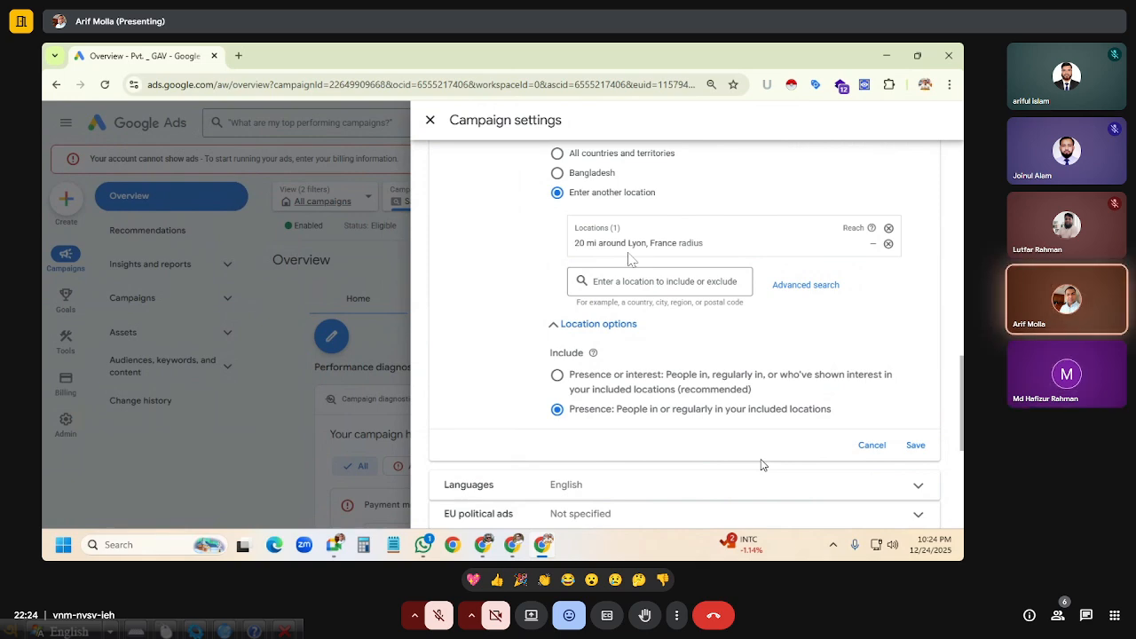
pyautogui.scroll(2, 672, 363)
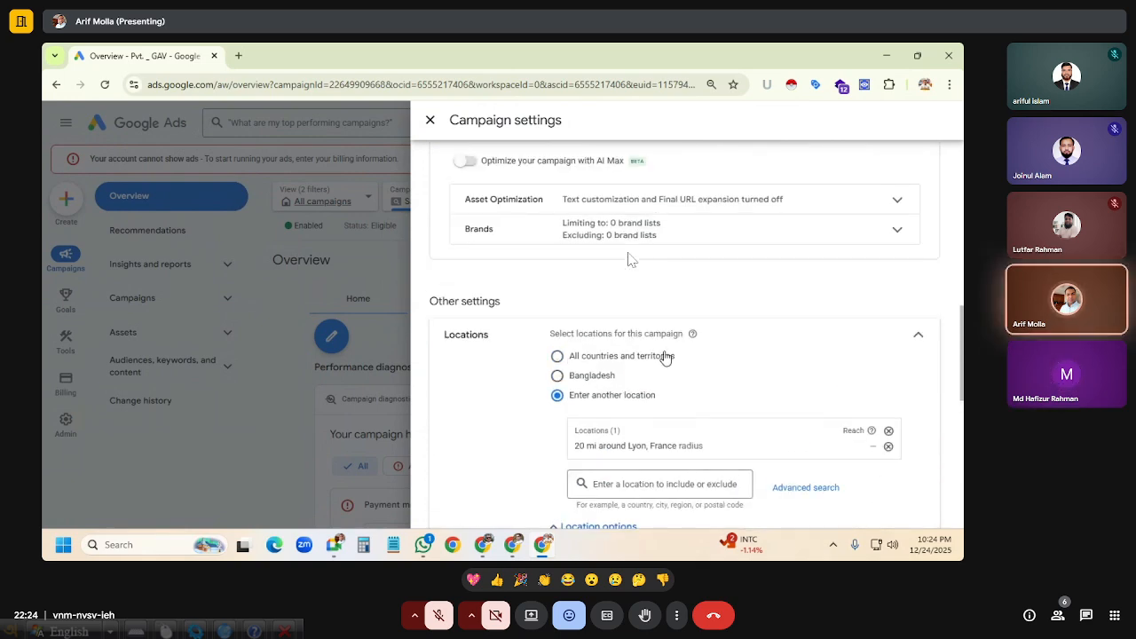
pyautogui.scroll(-5, 665, 358)
pyautogui.scroll(4, 670, 360)
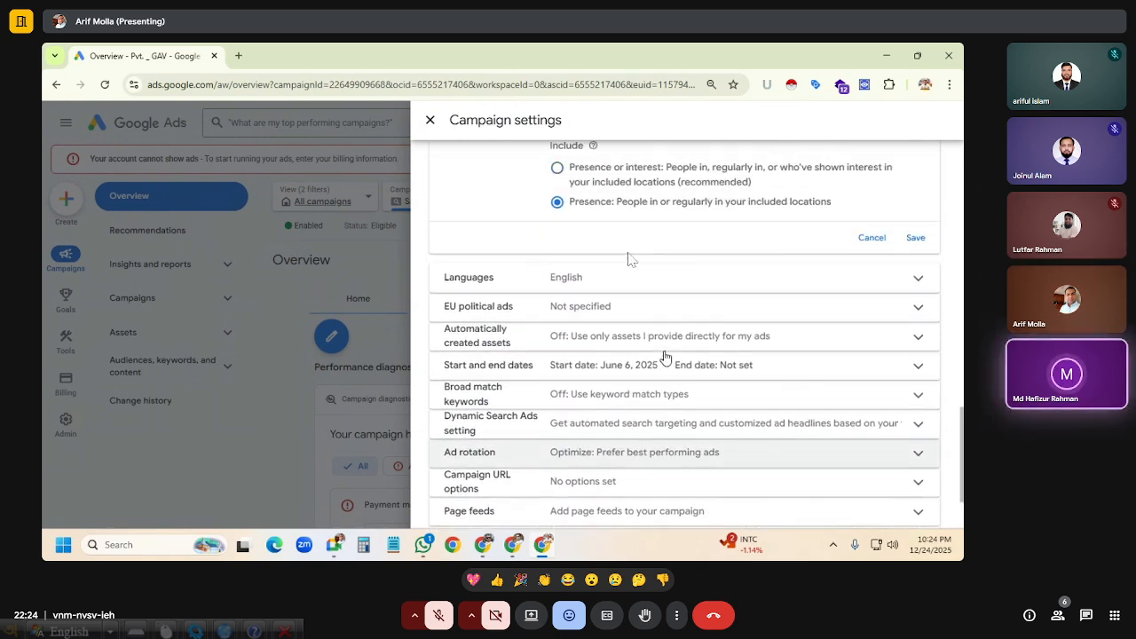
pyautogui.scroll(2, 680, 367)
pyautogui.scroll(-1, 680, 361)
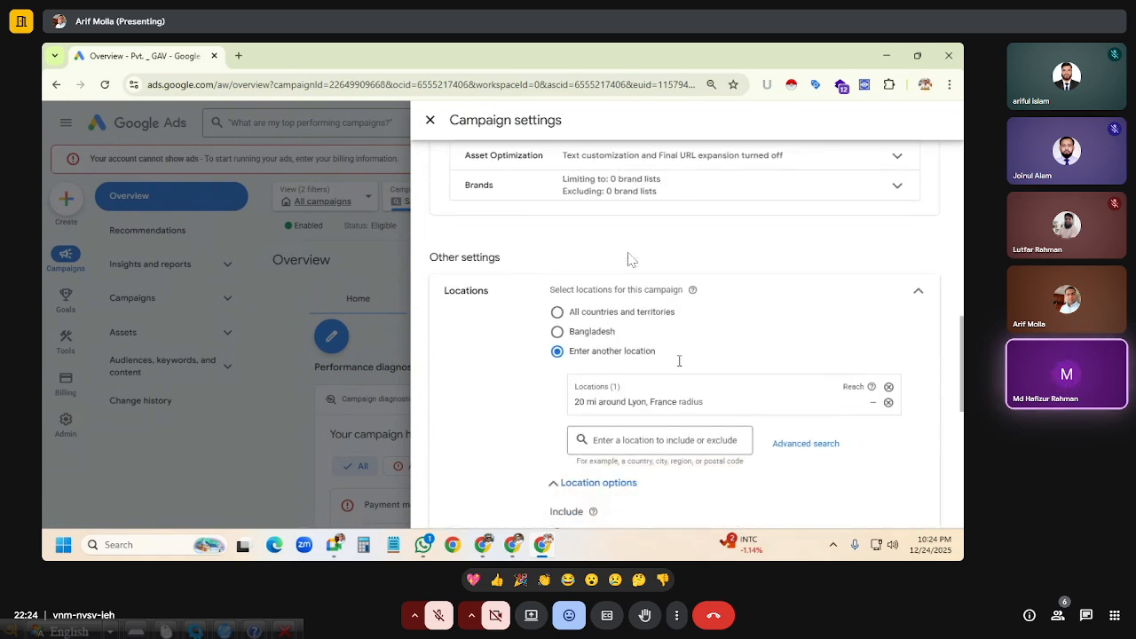
pyautogui.scroll(-1, 676, 364)
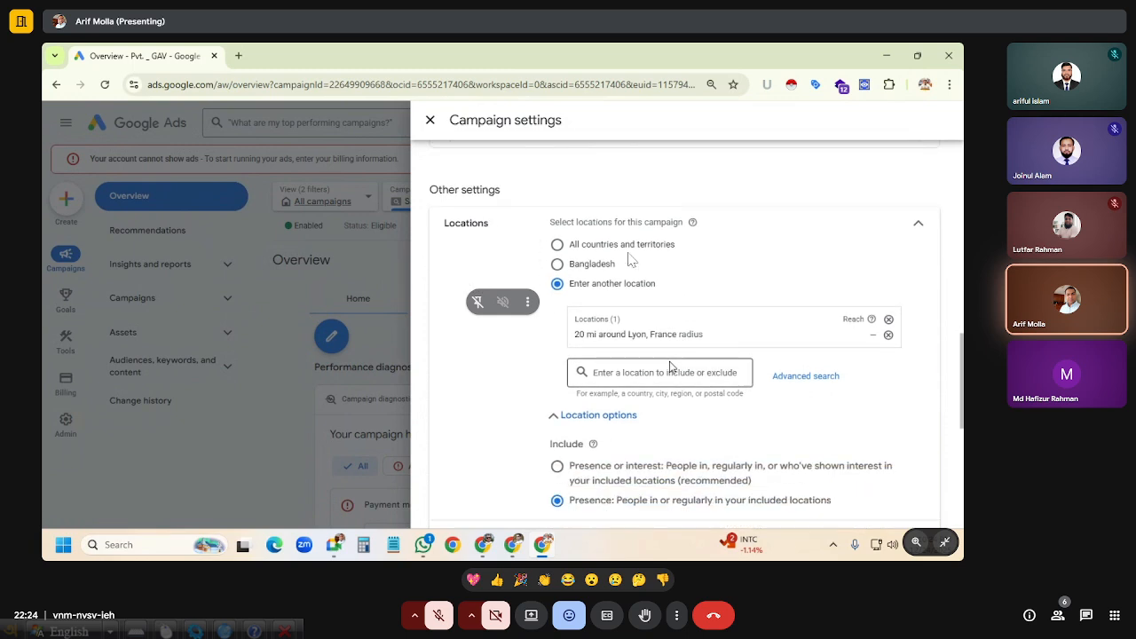
pyautogui.click(431, 121)
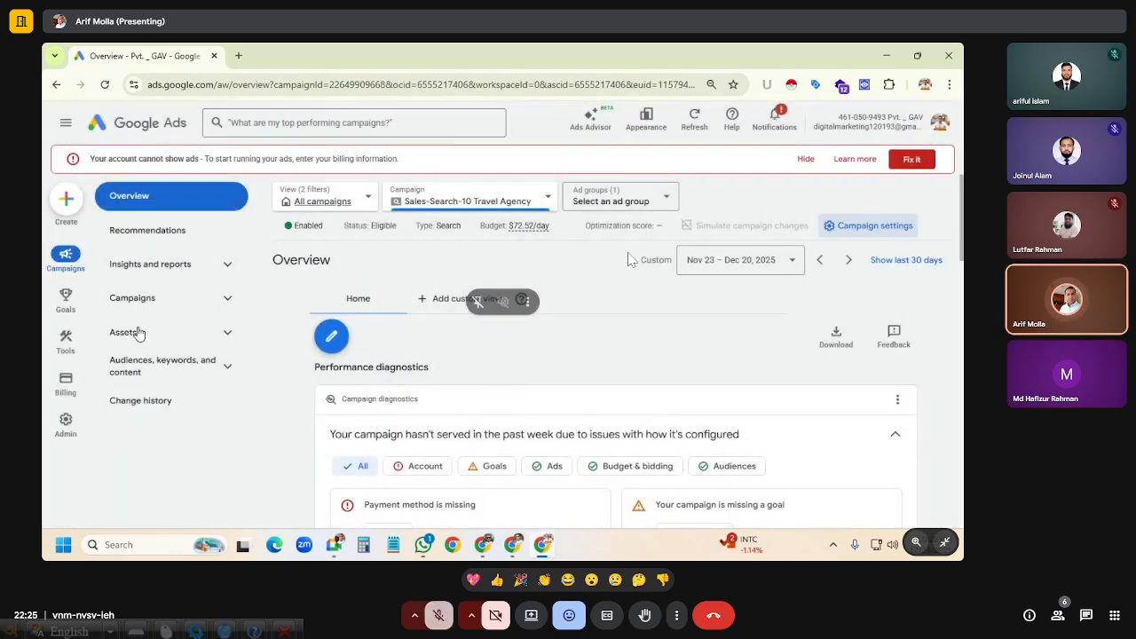
# Look over the campaign overview and open the Locations report for the Sales-Search-10 Travel Agency campaign.
pyautogui.scroll(-2, 498, 399)
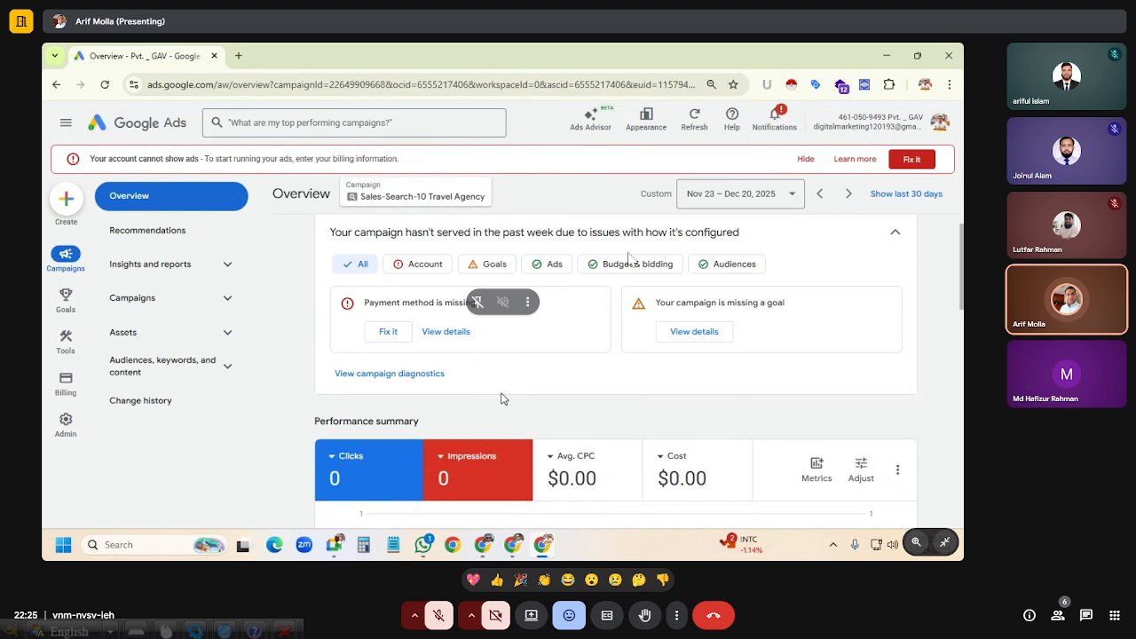
pyautogui.scroll(2, 499, 396)
pyautogui.scroll(-3, 152, 328)
pyautogui.scroll(3, 213, 330)
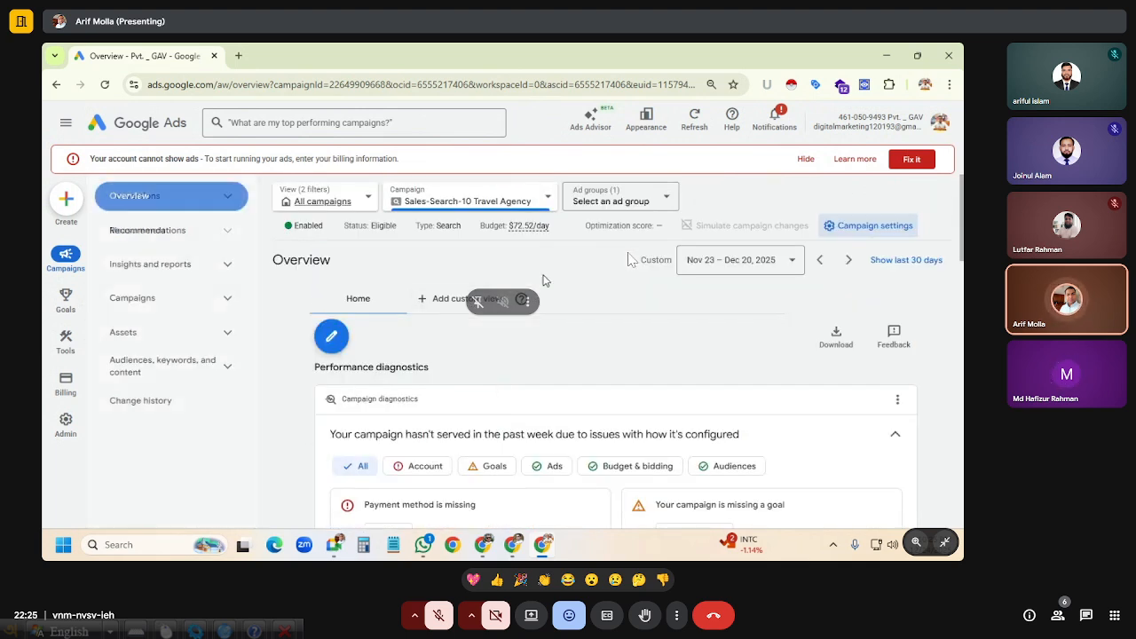
pyautogui.click(214, 334)
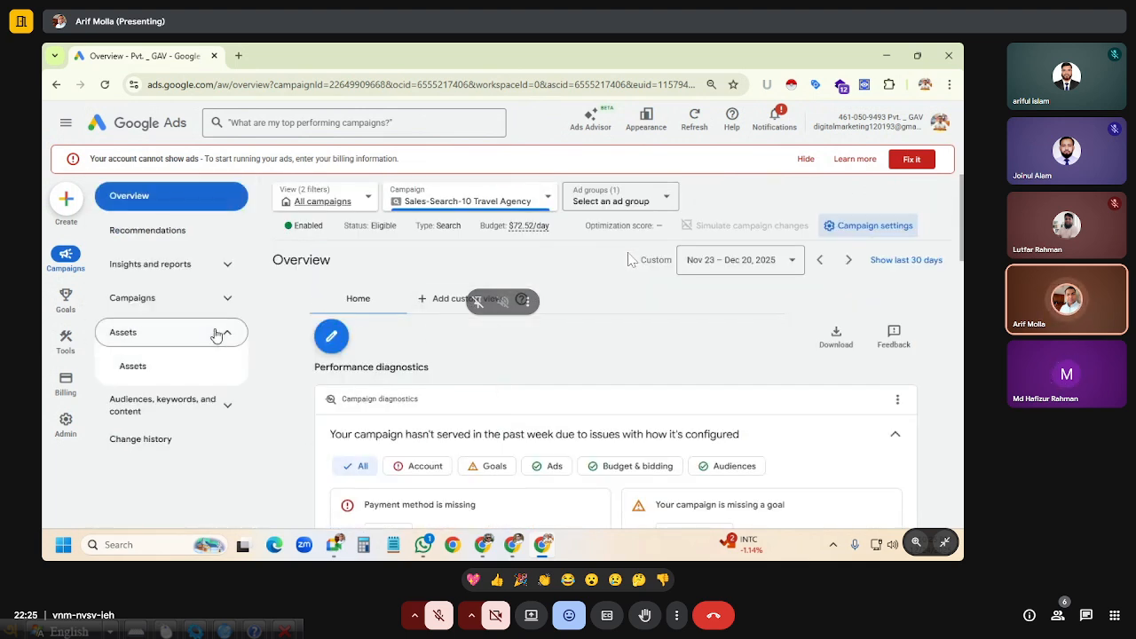
pyautogui.click(223, 409)
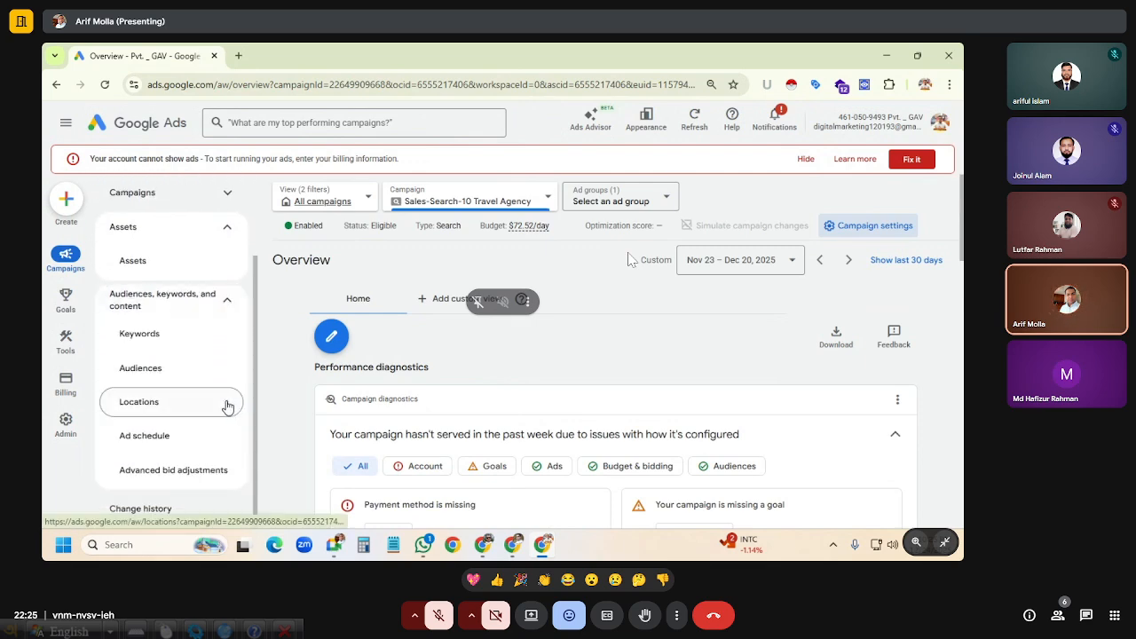
pyautogui.click(199, 405)
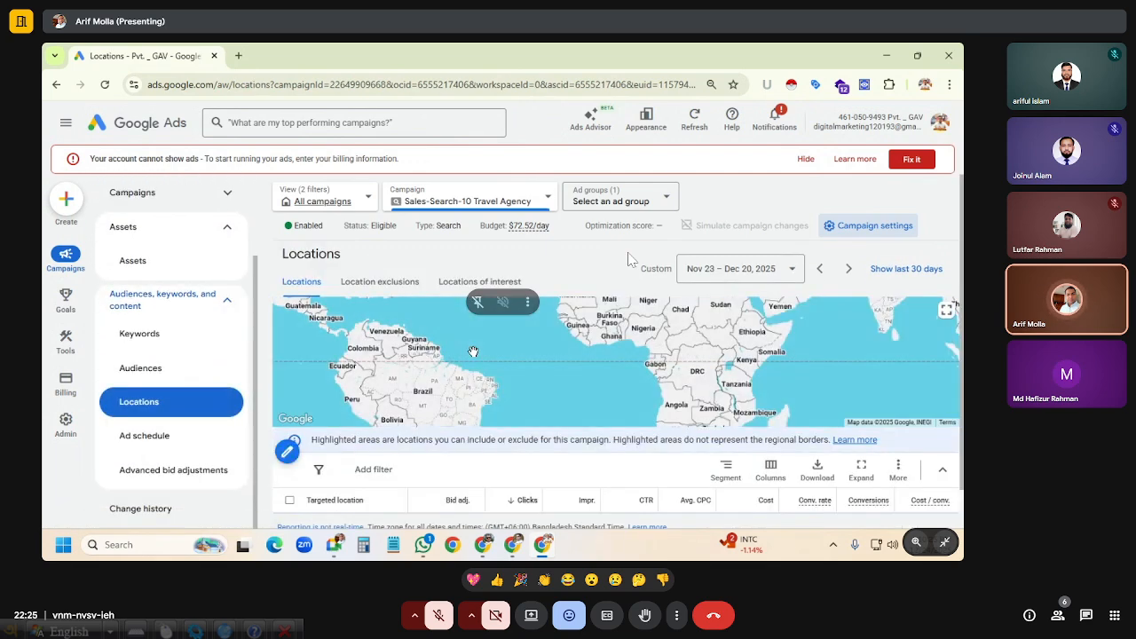
# Examine the targeted location table and map, and narrow the United States location by States.
pyautogui.scroll(-1, 589, 423)
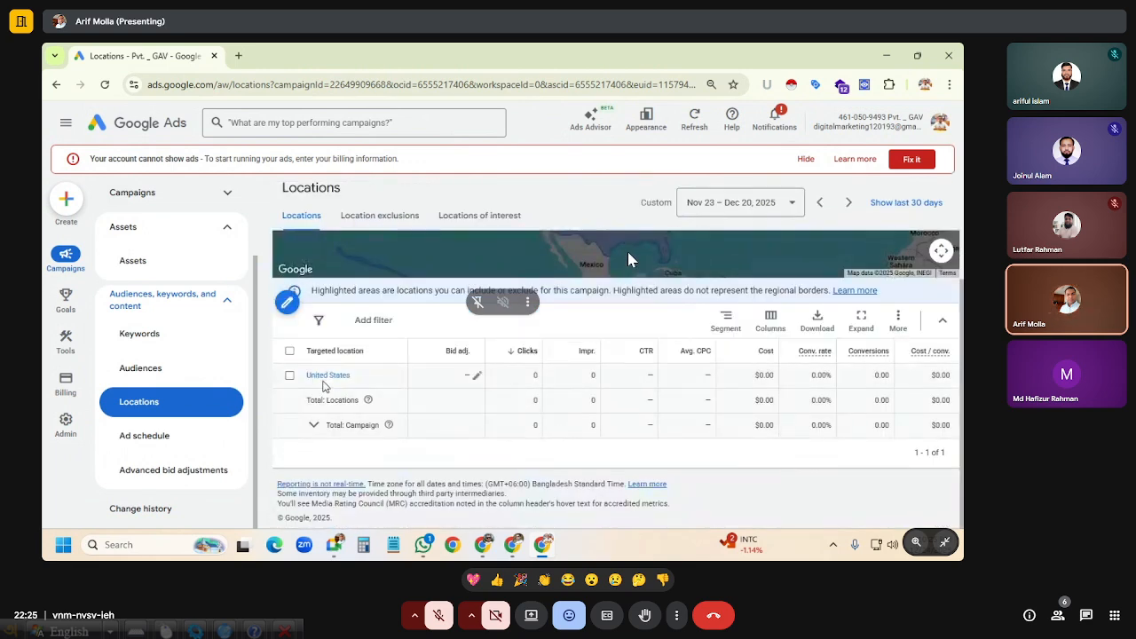
pyautogui.scroll(2, 533, 407)
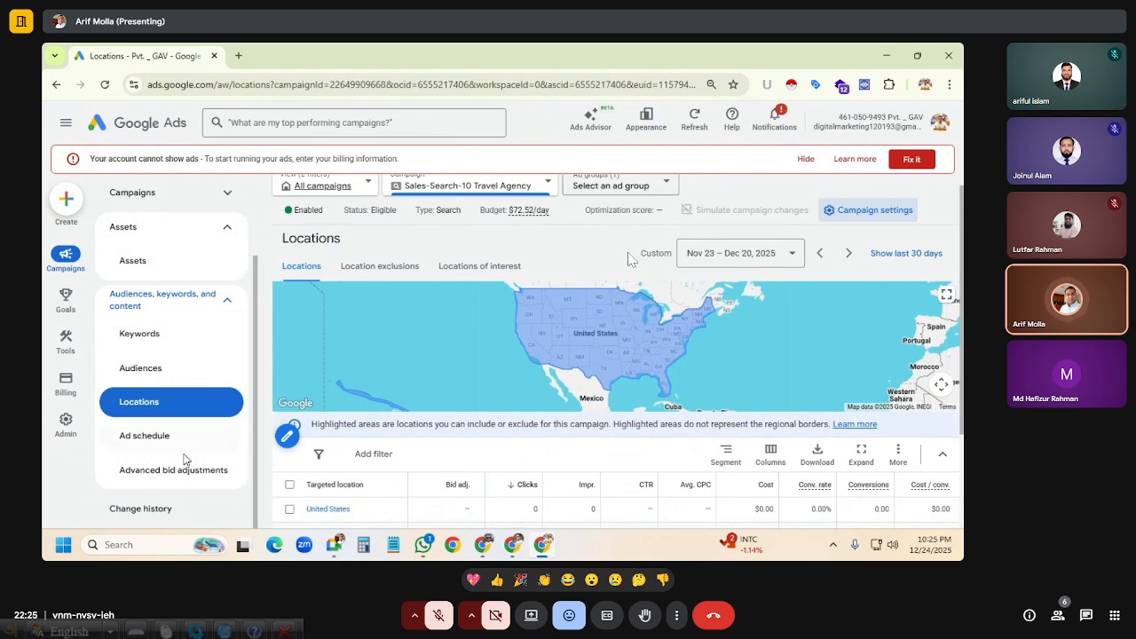
pyautogui.scroll(-1, 480, 382)
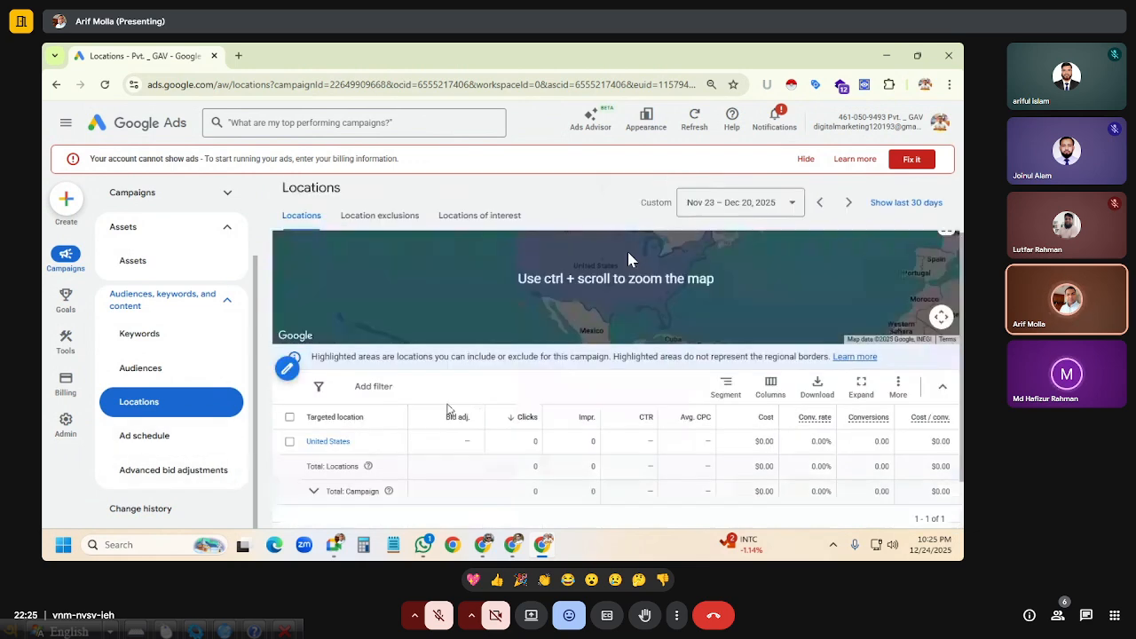
pyautogui.click(326, 441)
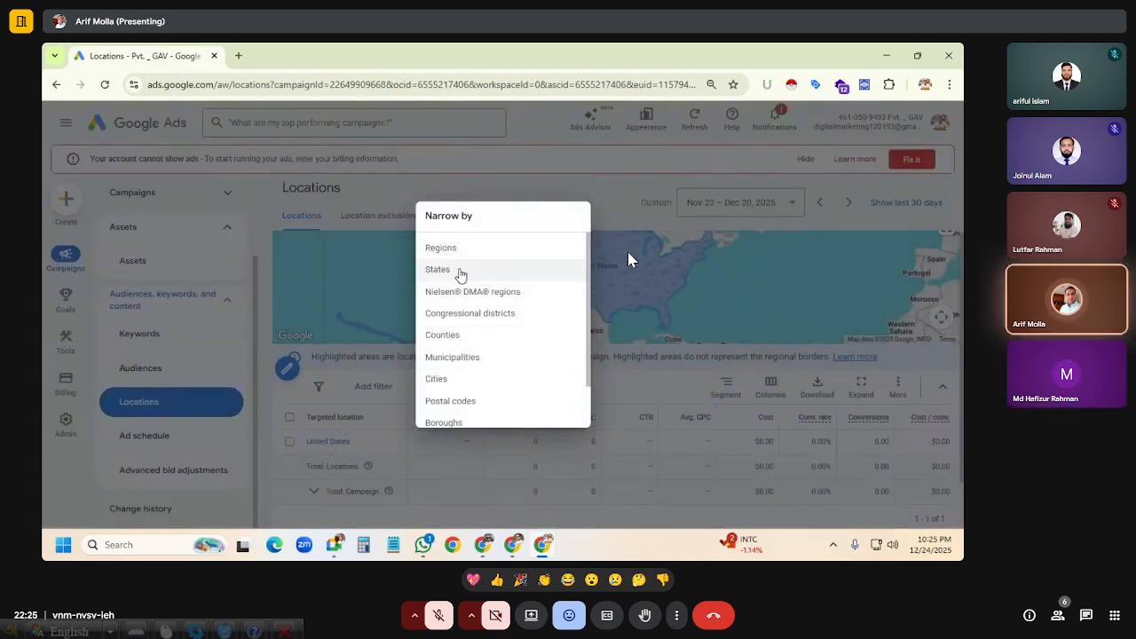
pyautogui.click(459, 270)
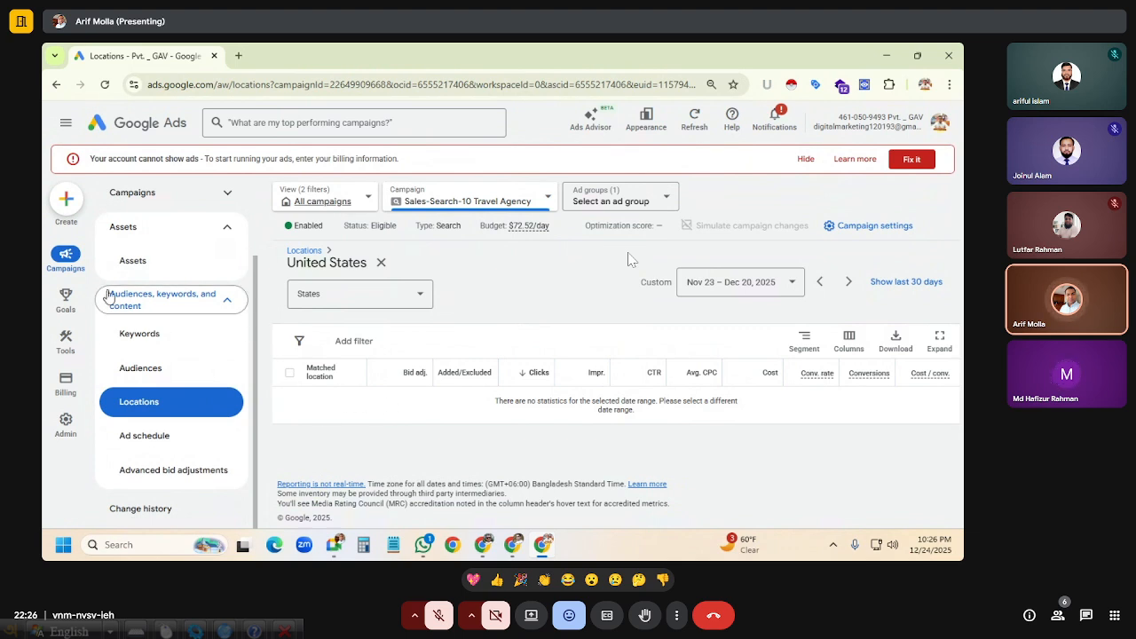
# Return to the campaign overview, expand the Campaigns section, and briefly view the campaign settings.
pyautogui.scroll(2, 169, 311)
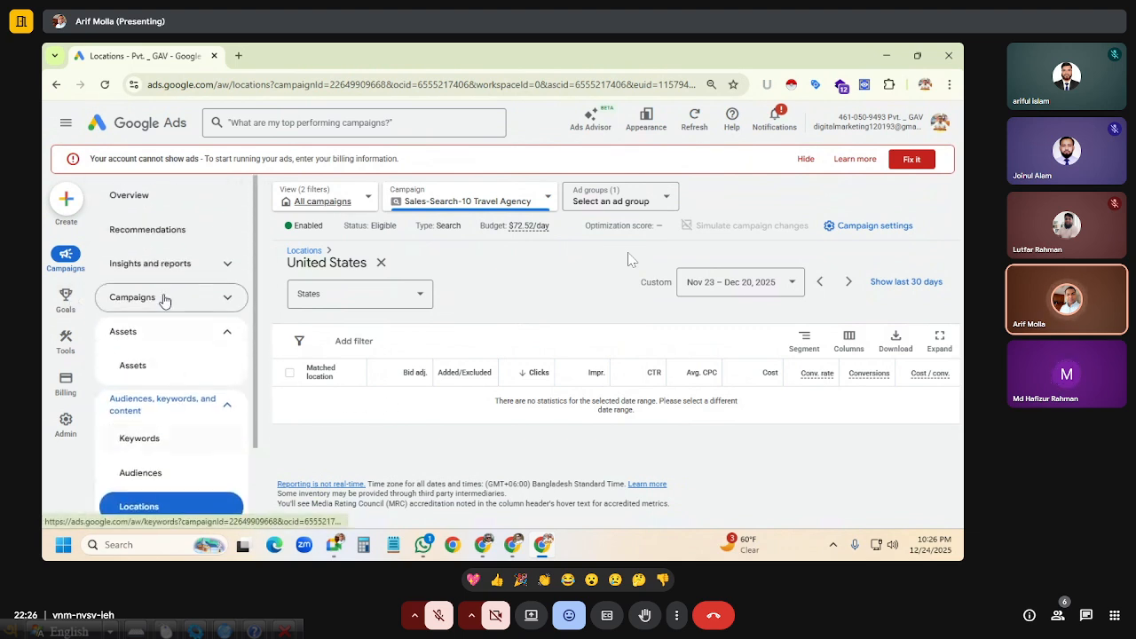
pyautogui.click(65, 257)
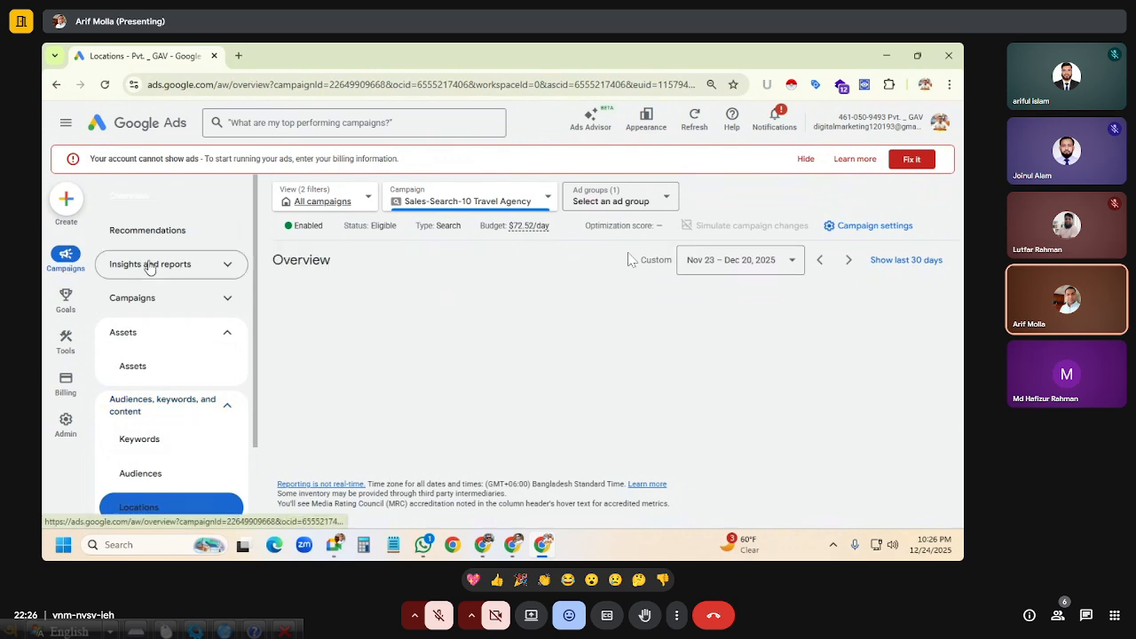
pyautogui.click(182, 298)
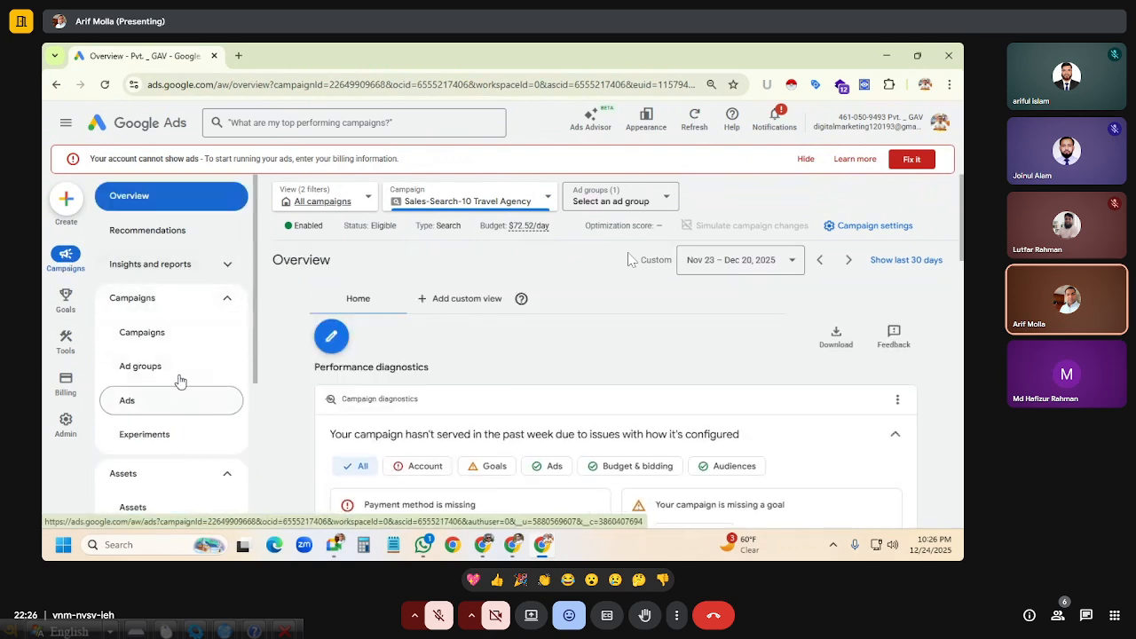
pyautogui.click(866, 227)
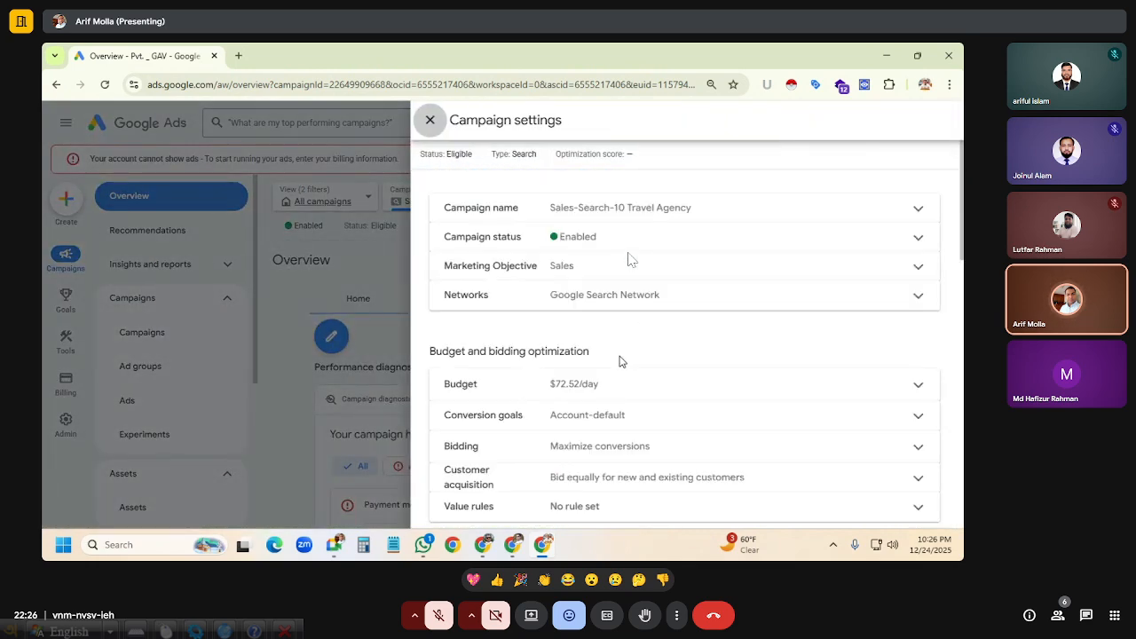
pyautogui.click(430, 119)
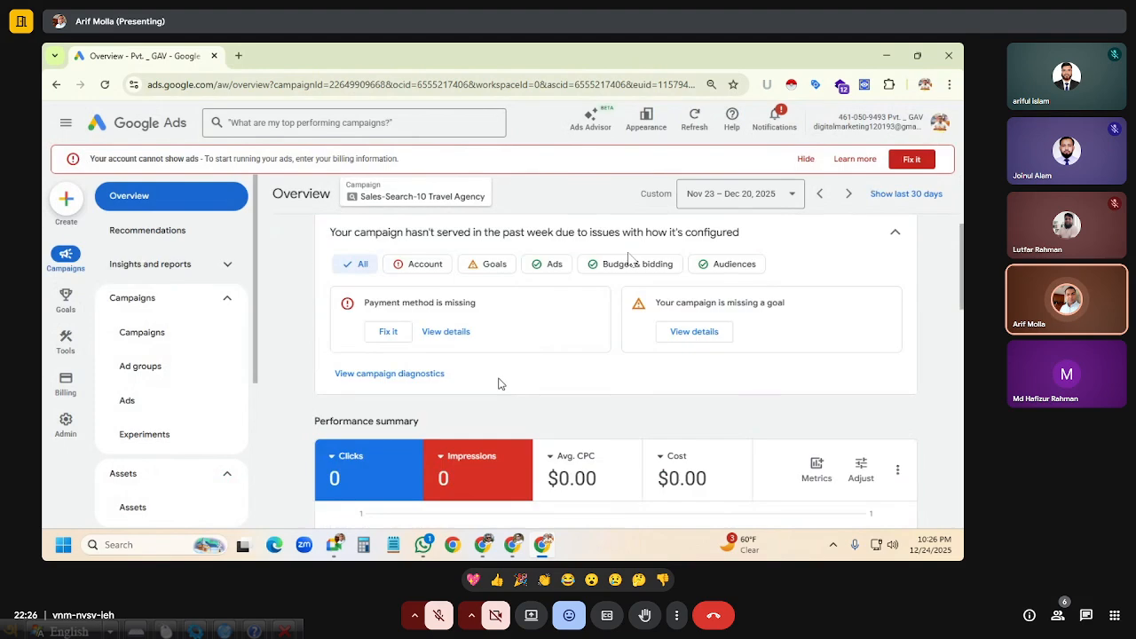
# Reopen the campaign settings and expand the Locations setting under Other settings.
pyautogui.click(868, 227)
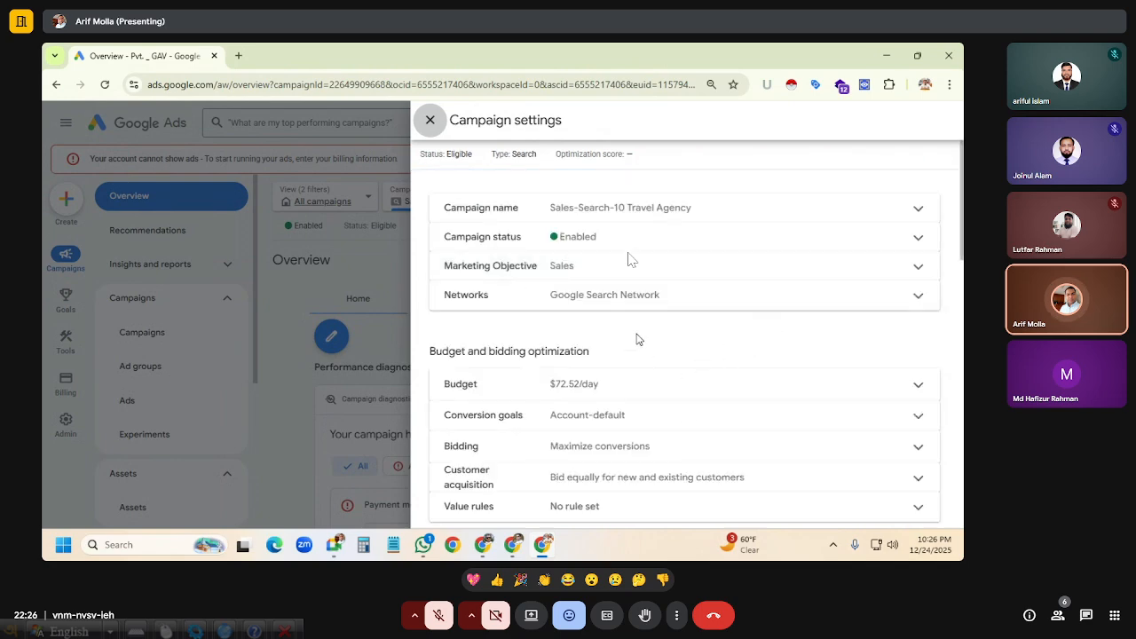
pyautogui.scroll(-5, 655, 406)
pyautogui.scroll(3, 638, 380)
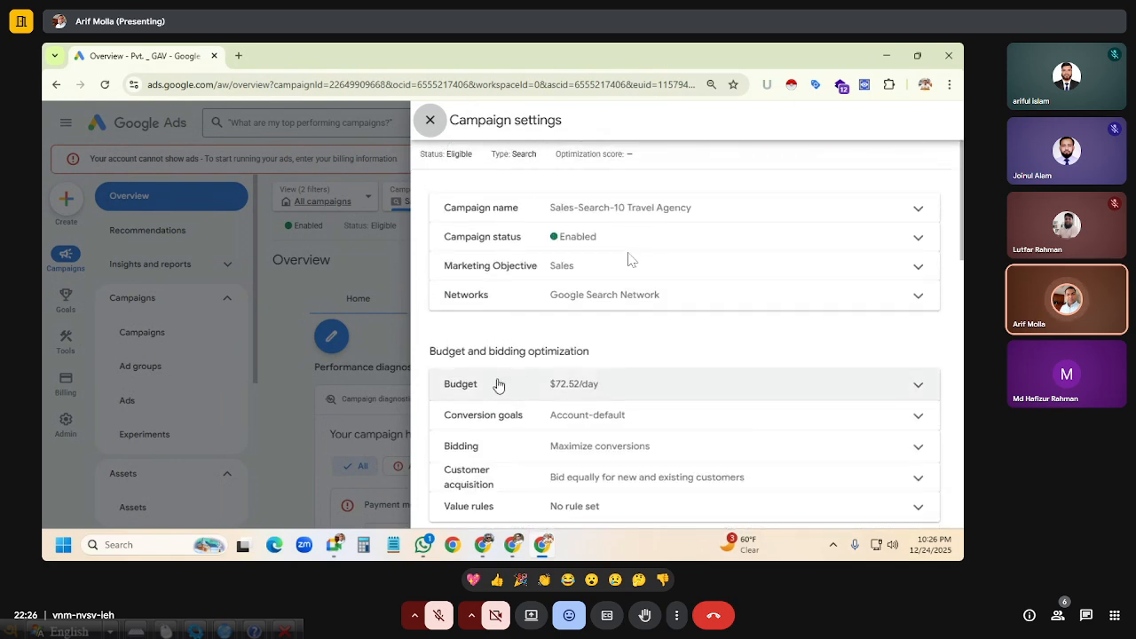
pyautogui.scroll(-8, 559, 306)
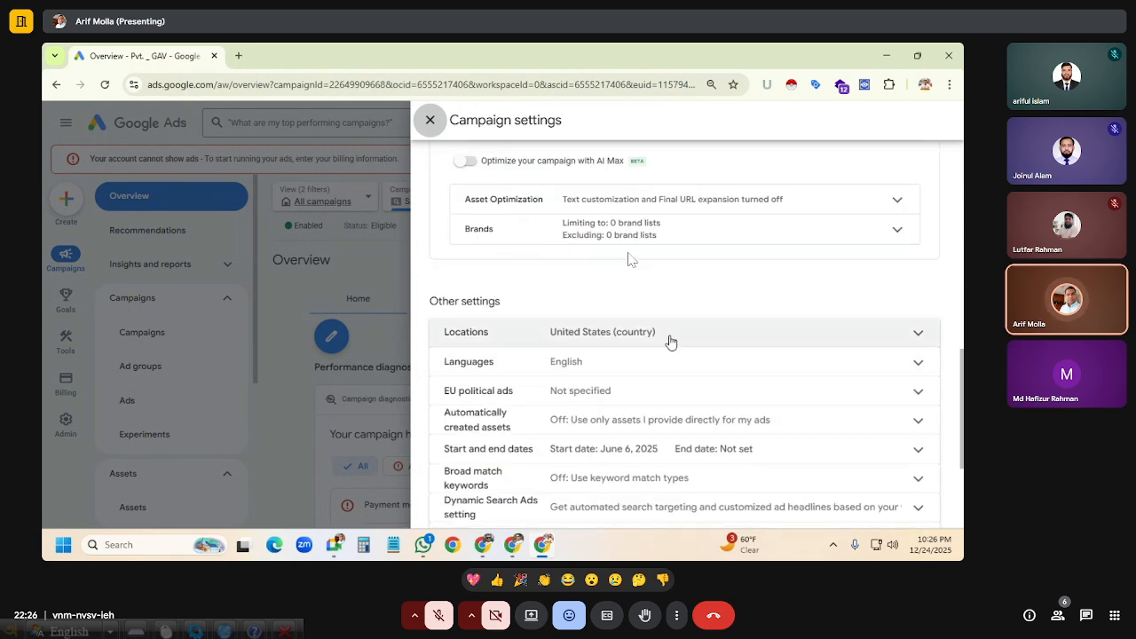
pyautogui.click(913, 334)
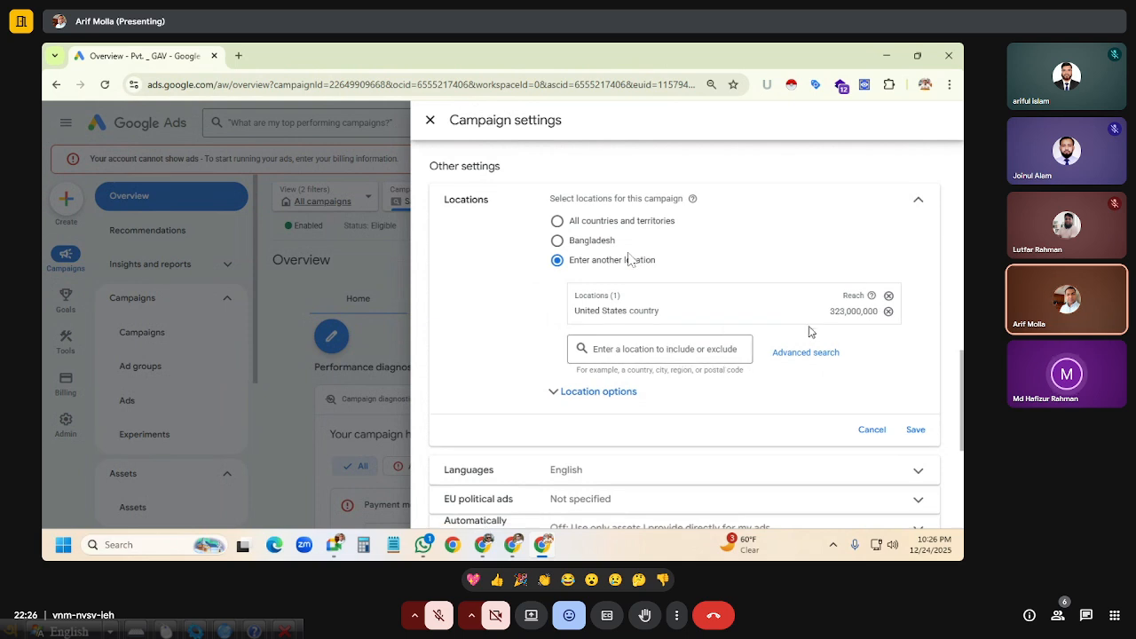
# Open the advanced location search and examine the included United States and excluded Alaska areas on the map.
pyautogui.click(805, 354)
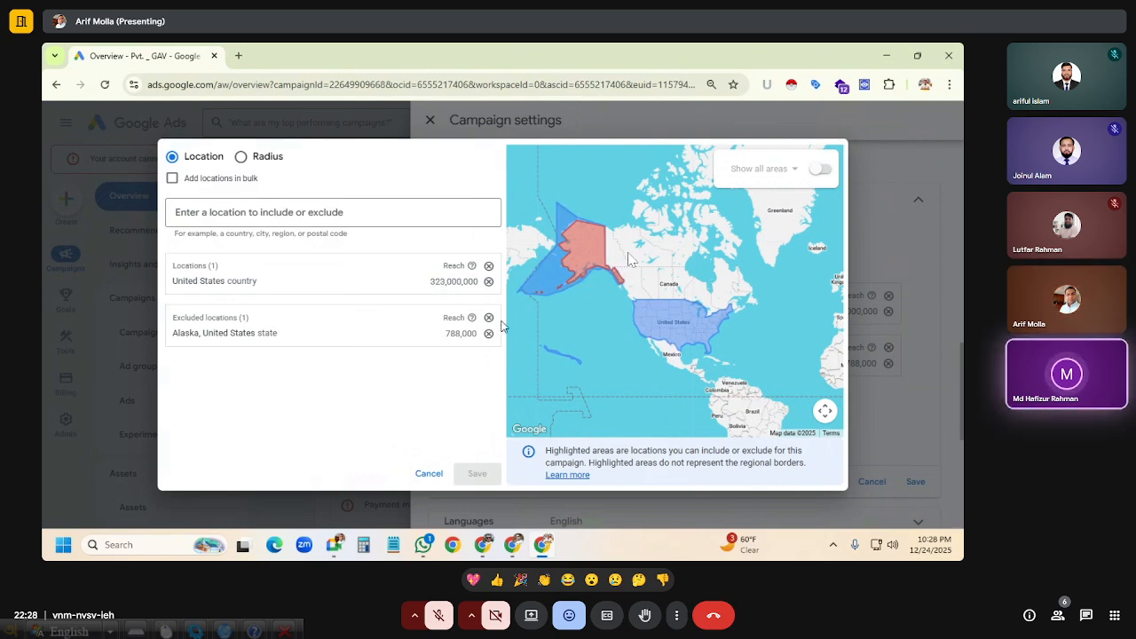
pyautogui.scroll(-2, 559, 273)
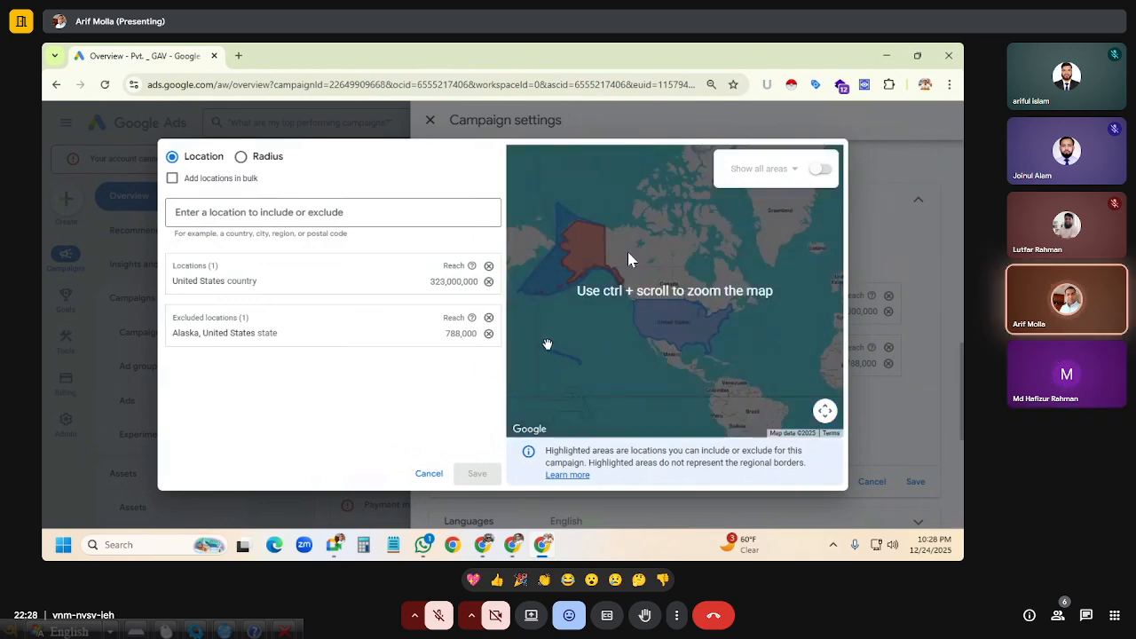
pyautogui.scroll(2, 598, 324)
pyautogui.scroll(-1, 598, 324)
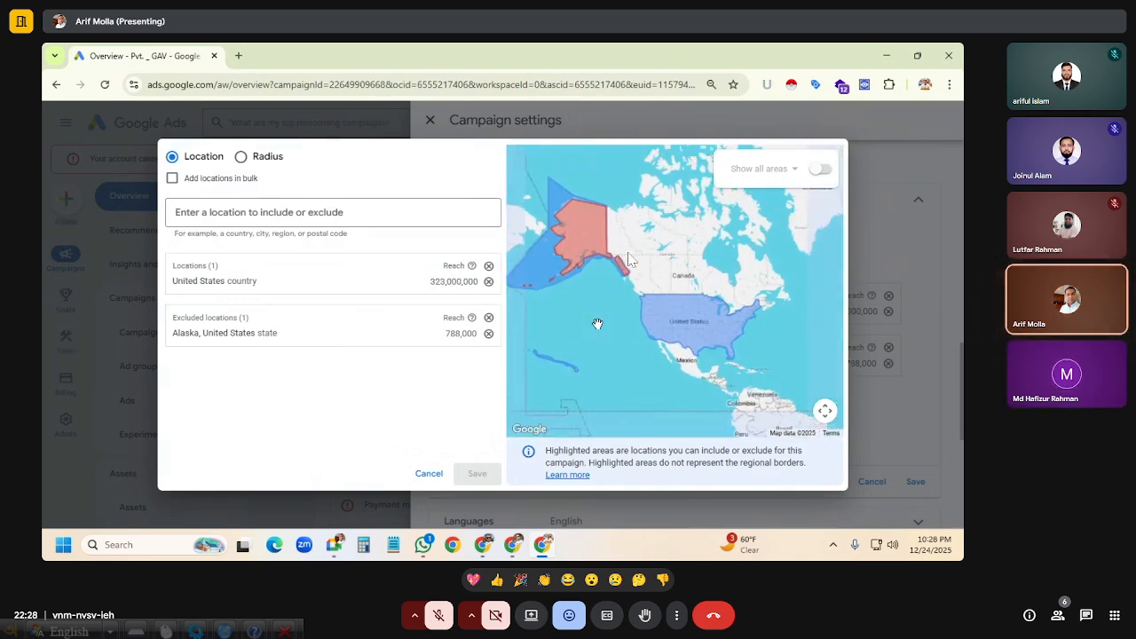
pyautogui.scroll(-1, 598, 324)
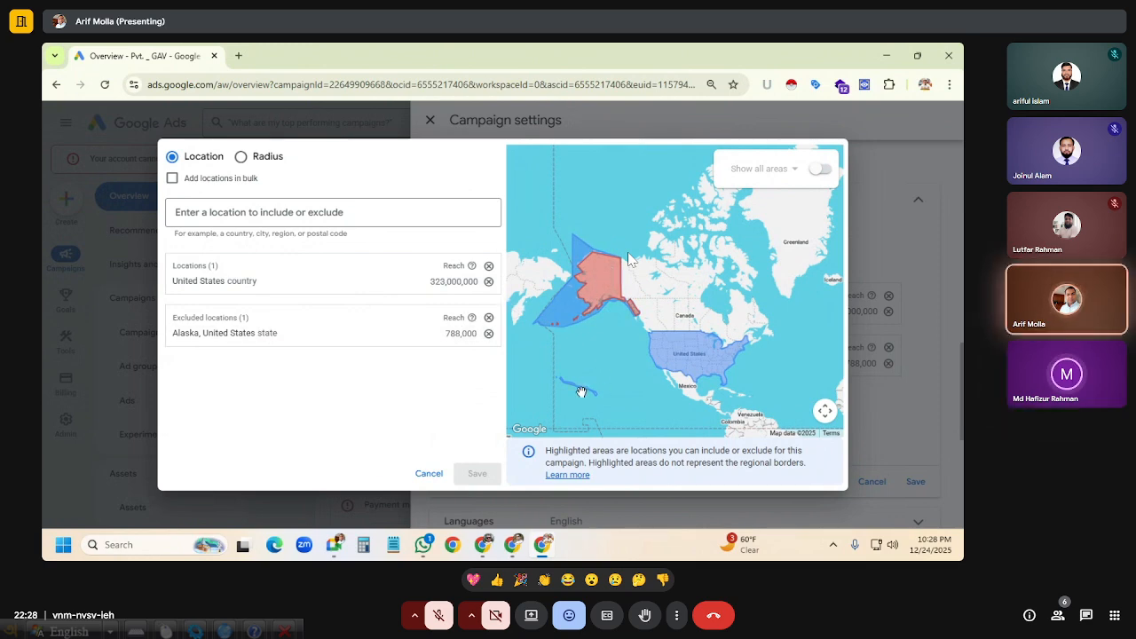
# Switch the advanced location search to radius targeting and include a 20 mi radius around United States.
pyautogui.scroll(-2, 581, 391)
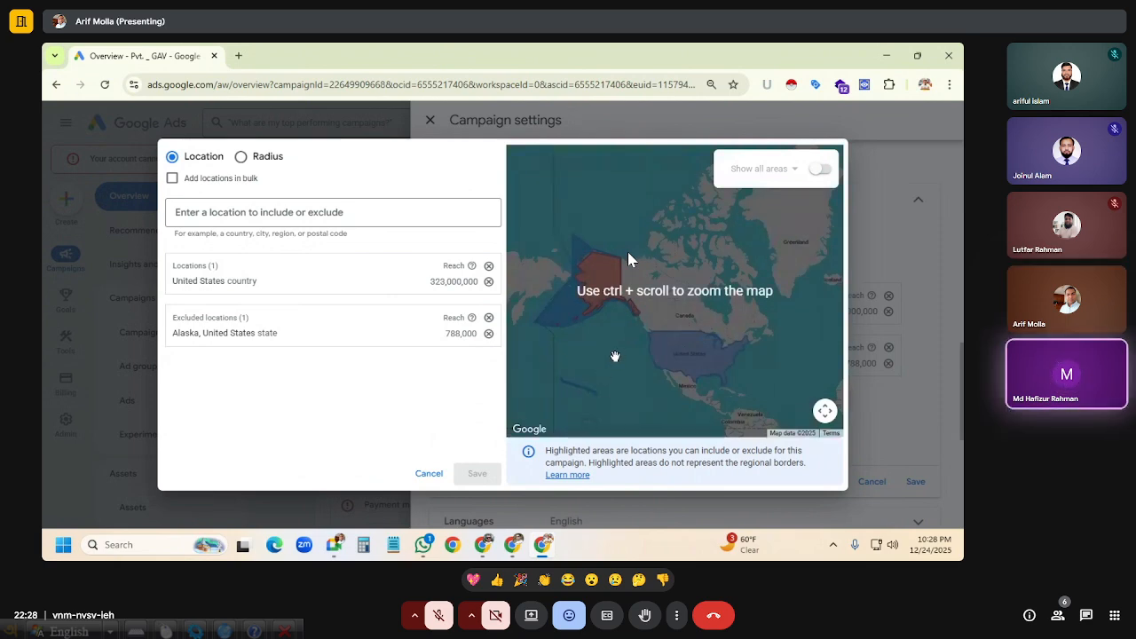
pyautogui.keyDown('ctrl'); pyautogui.scroll(4, 613, 354); pyautogui.keyUp('ctrl')
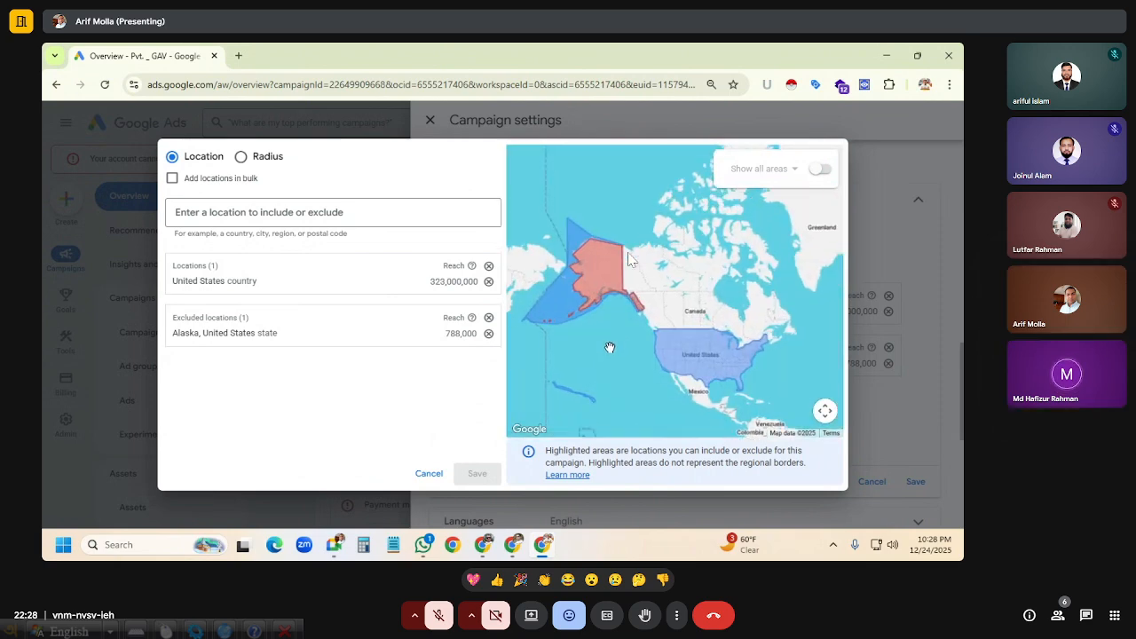
pyautogui.moveTo(612, 346); pyautogui.dragTo(622, 285)
pyautogui.keyDown('ctrl'); pyautogui.scroll(-3, 599, 317); pyautogui.keyUp('ctrl')
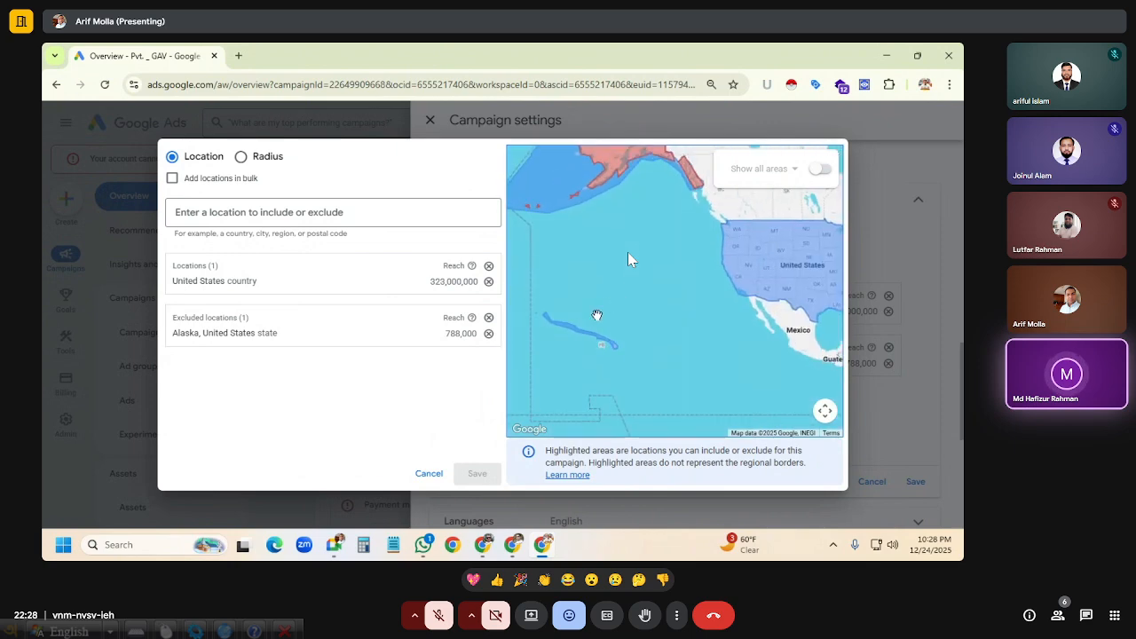
pyautogui.click(269, 160)
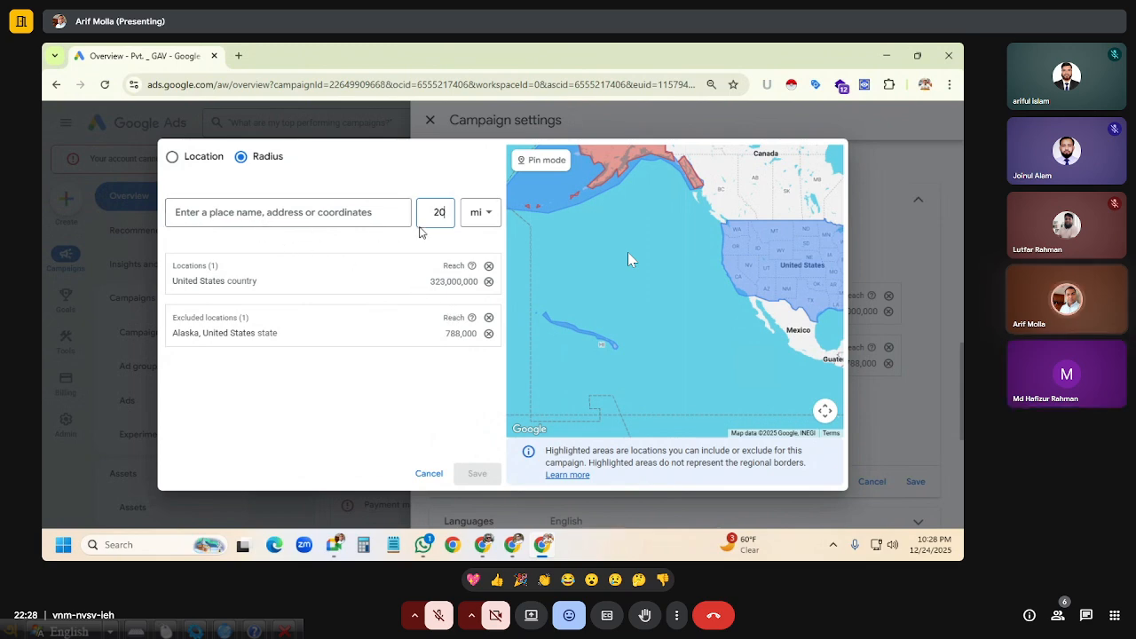
pyautogui.click(348, 213)
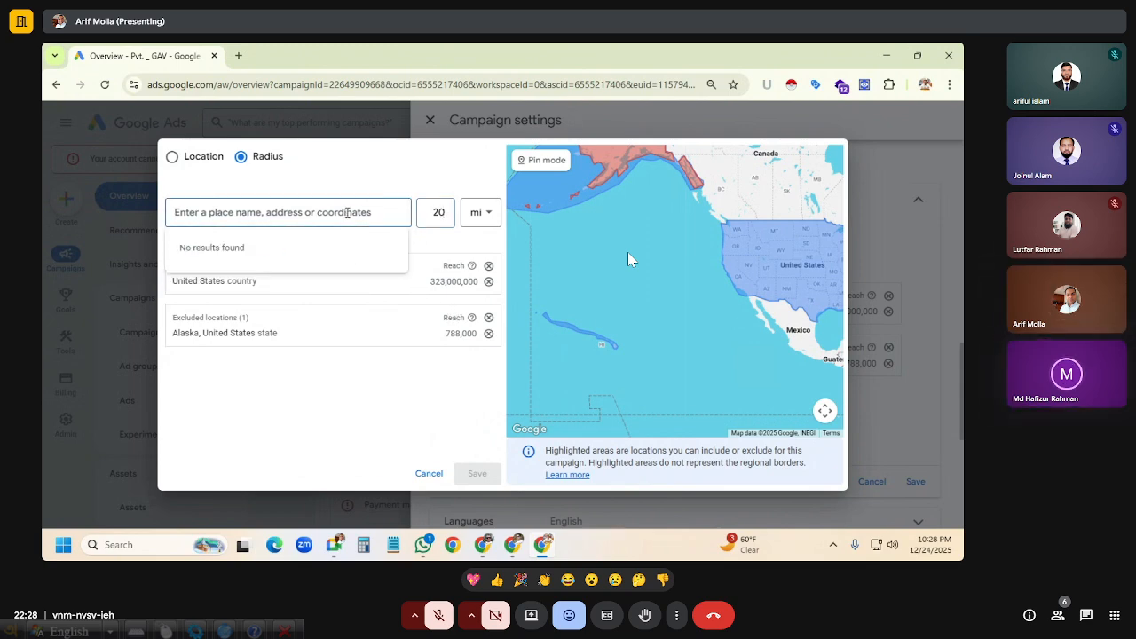
pyautogui.write('united')
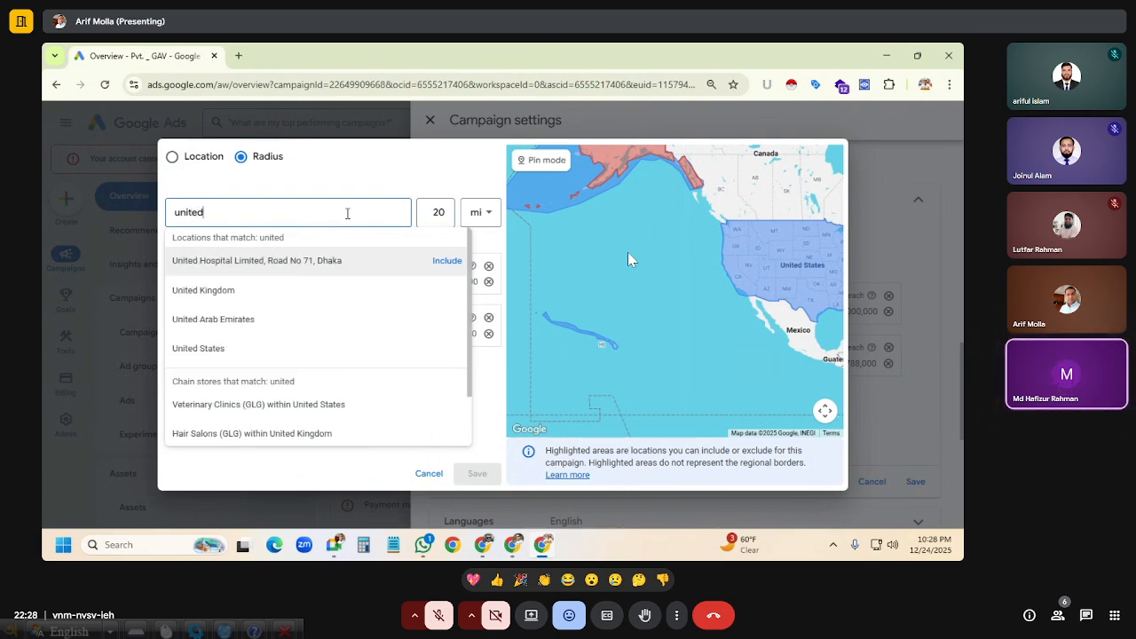
pyautogui.click(265, 352)
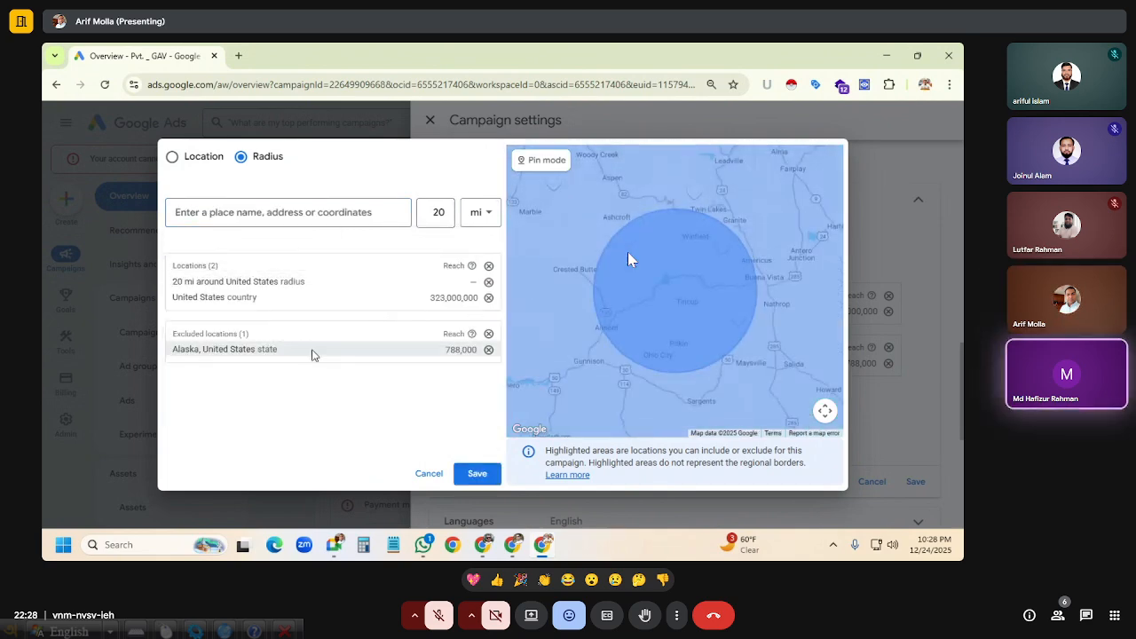
# Remove the Alaska exclusion and the United States country from the campaign's locations.
pyautogui.click(489, 350)
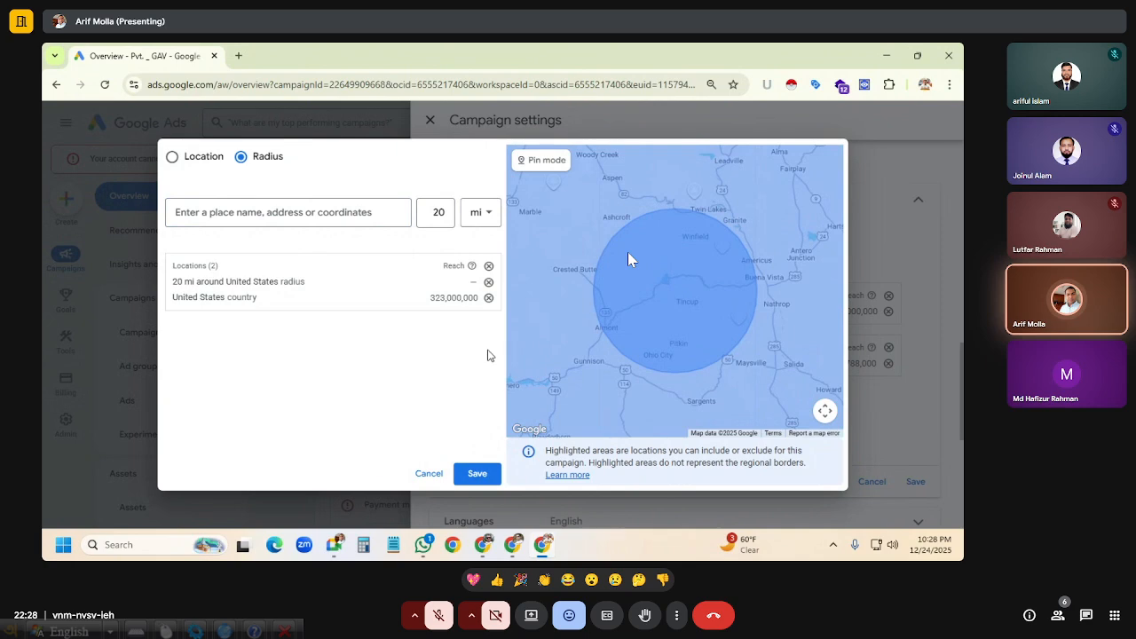
pyautogui.click(489, 297)
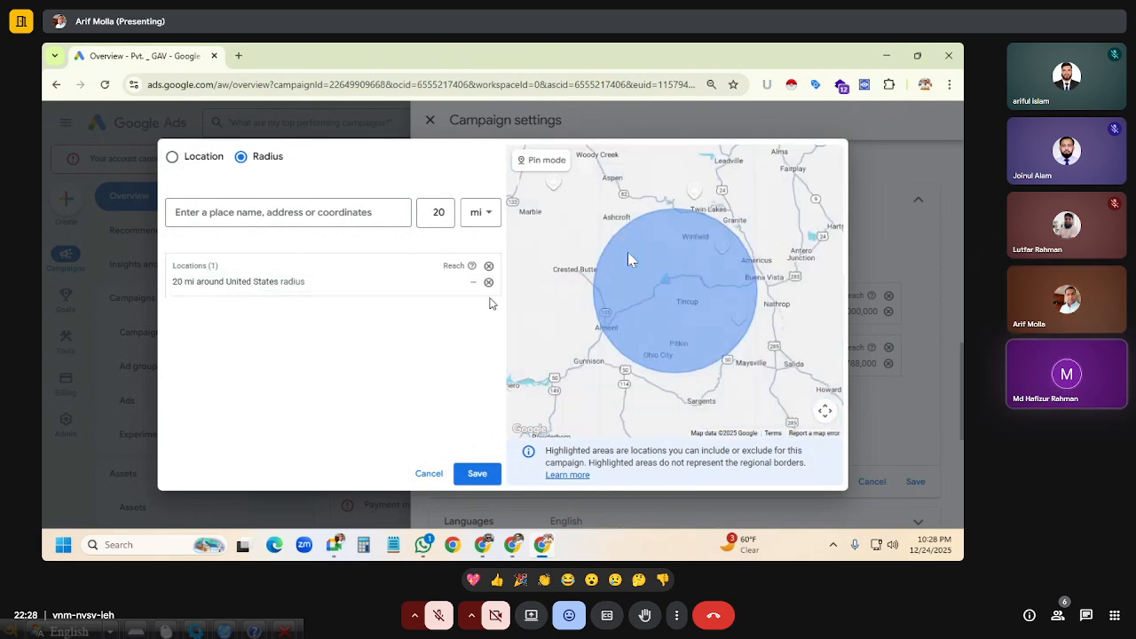
# Include another 20 mi radius target around United States.
pyautogui.click(282, 213)
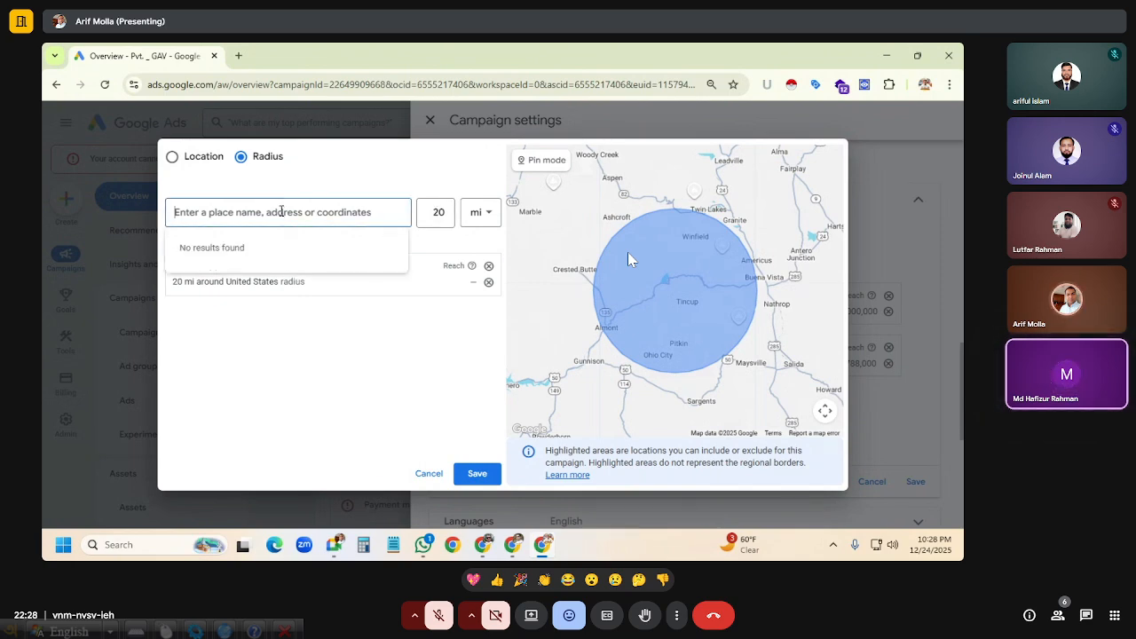
pyautogui.write('uni')
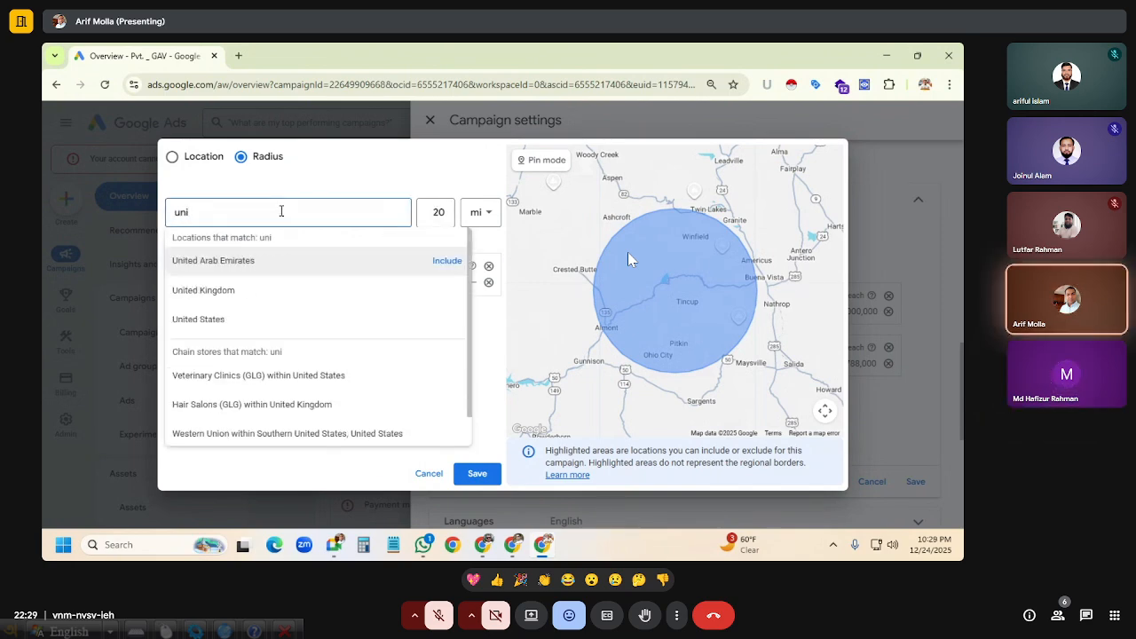
pyautogui.click(244, 320)
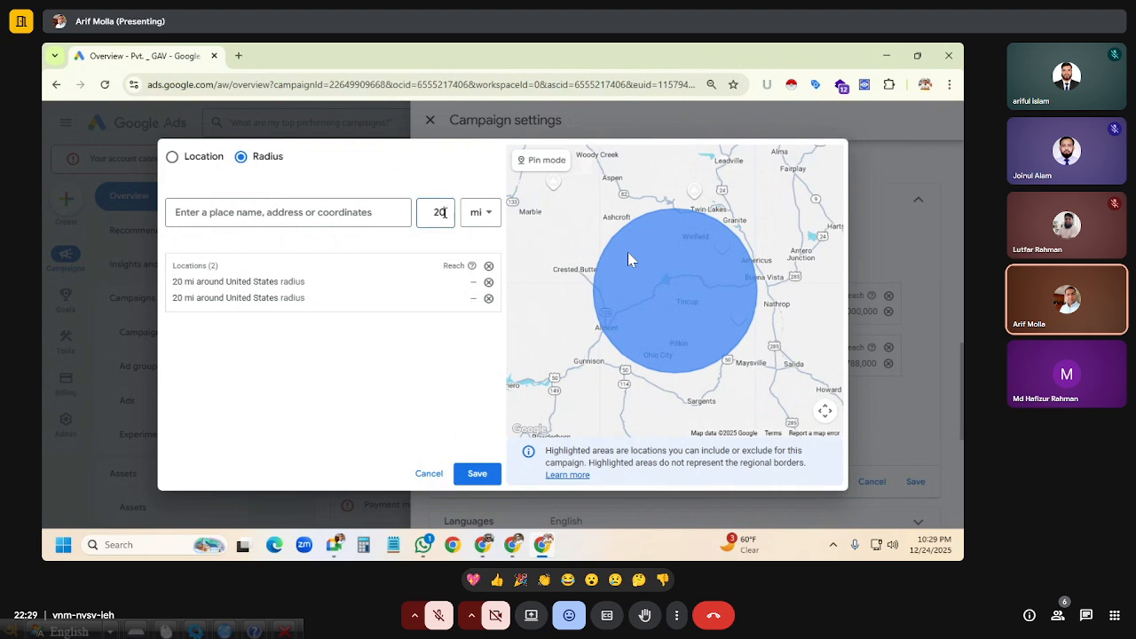
# Set the targeting radius to 200 km and remove both 20 mi United States radius targets.
pyautogui.write('0')
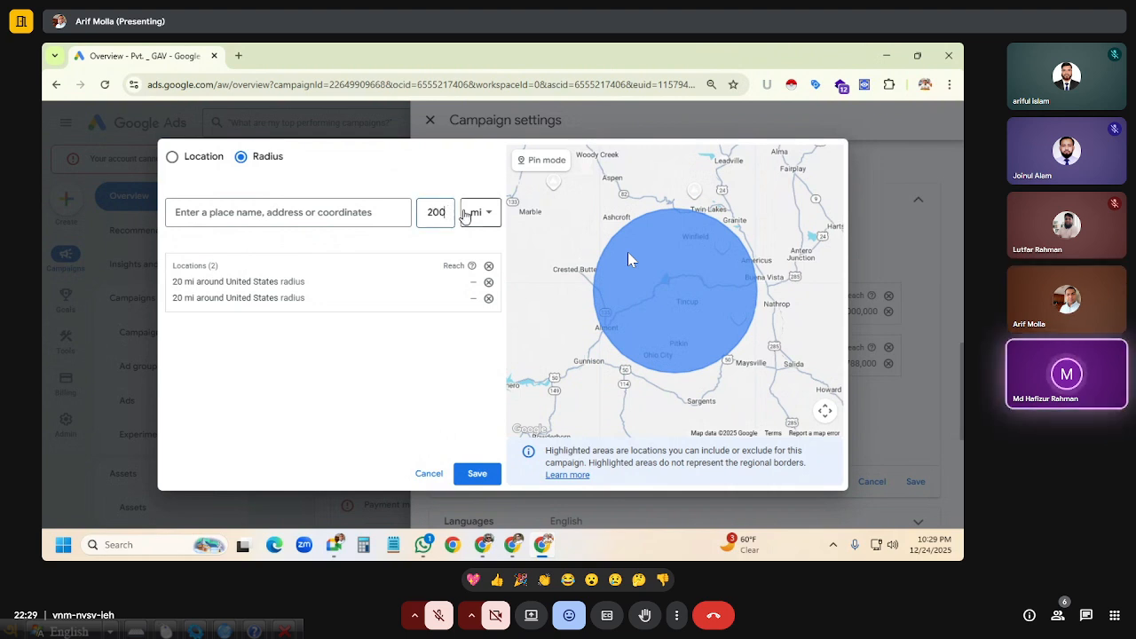
pyautogui.click(470, 214)
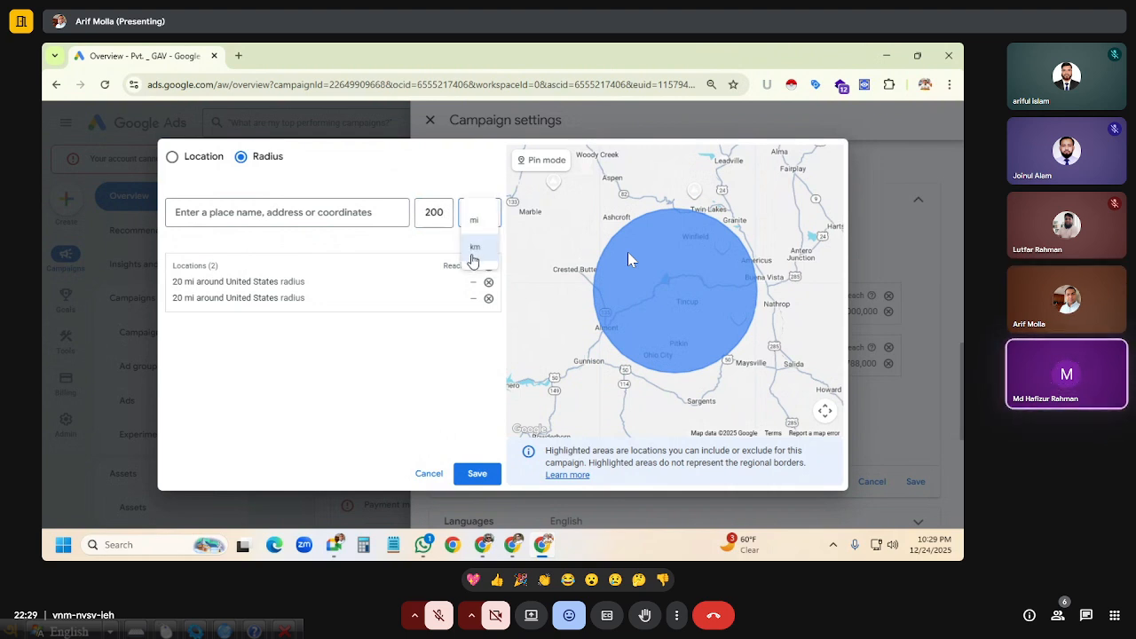
pyautogui.click(473, 260)
pyautogui.click(263, 213)
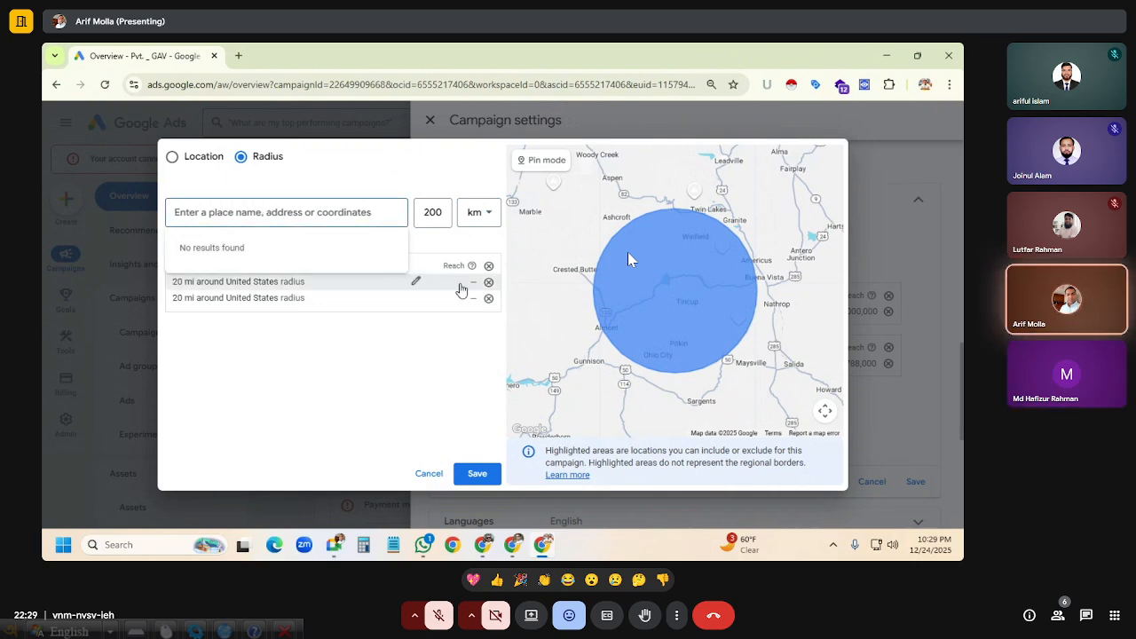
pyautogui.click(488, 282)
pyautogui.click(488, 282)
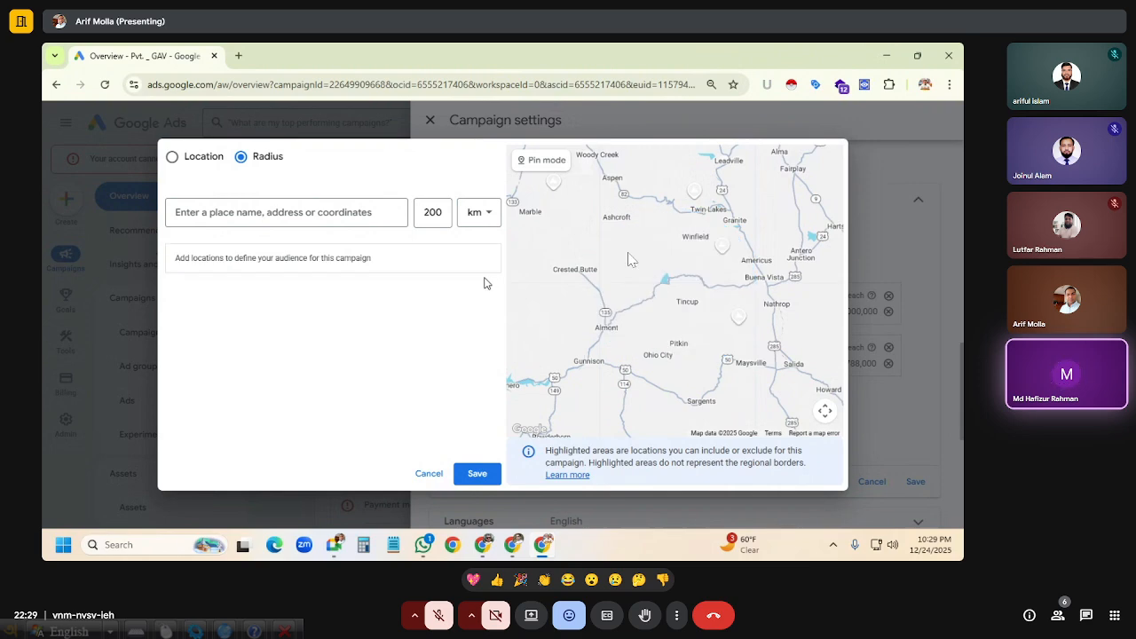
# Search for United States and include it as a 200 km radius target.
pyautogui.click(272, 212)
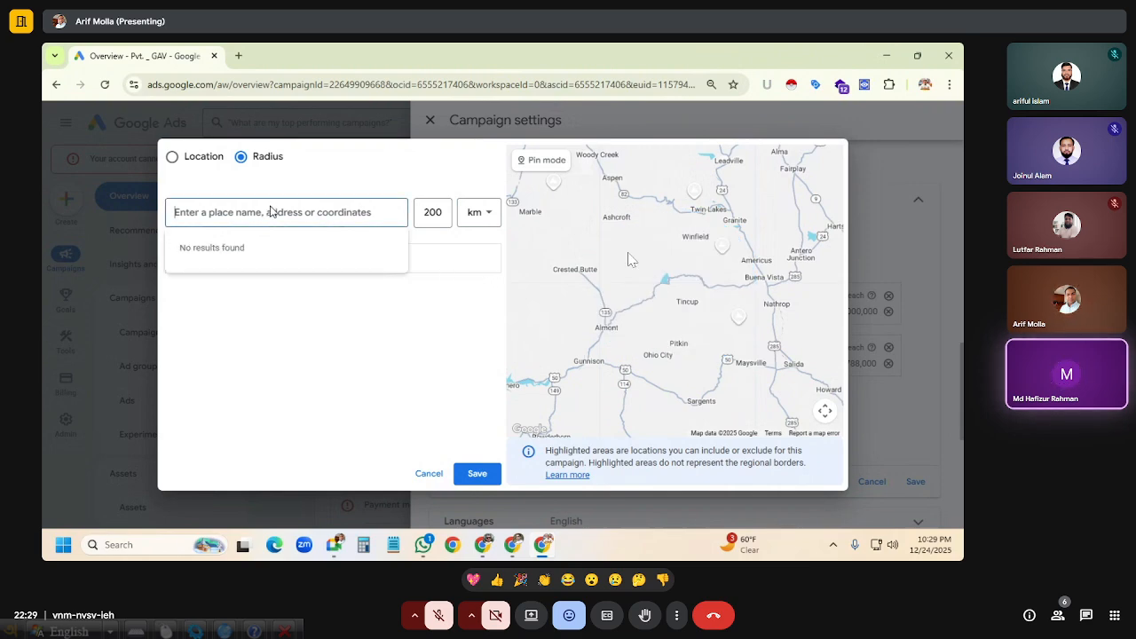
pyautogui.write('united')
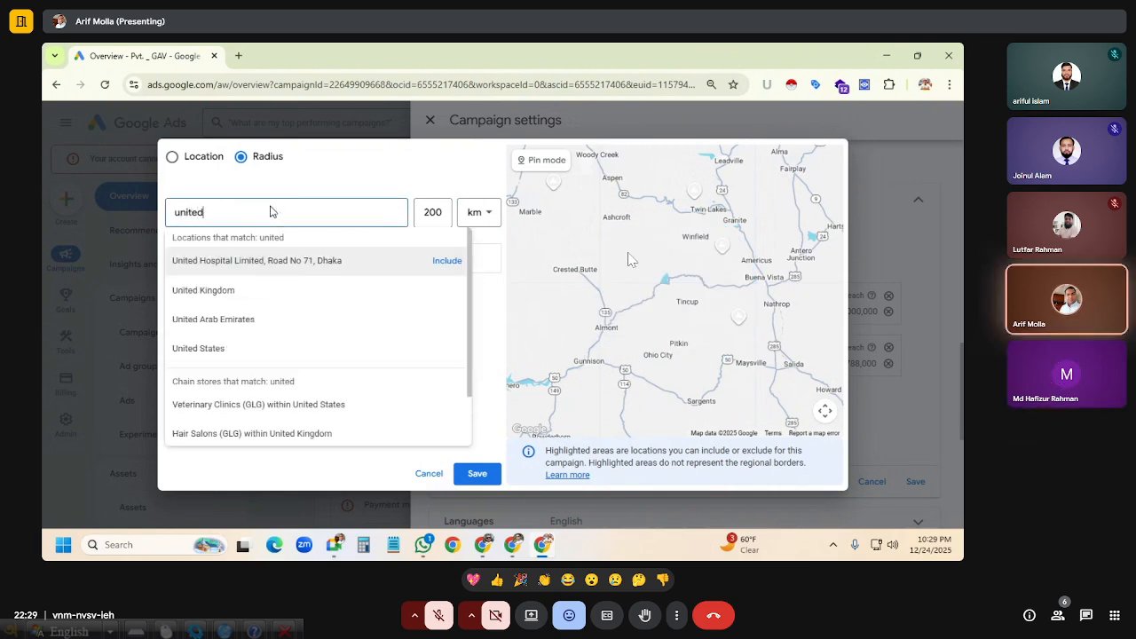
pyautogui.click(225, 352)
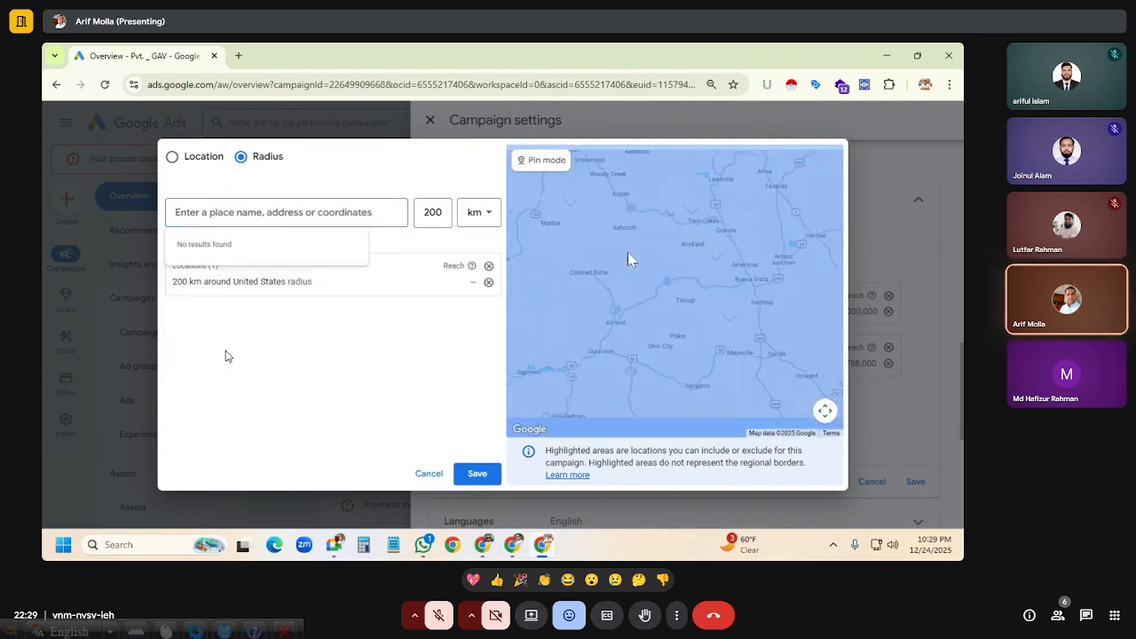
# Examine on the map how the 200 km radius circle compares with the rest of the United States and North America.
pyautogui.scroll(-2, 621, 311)
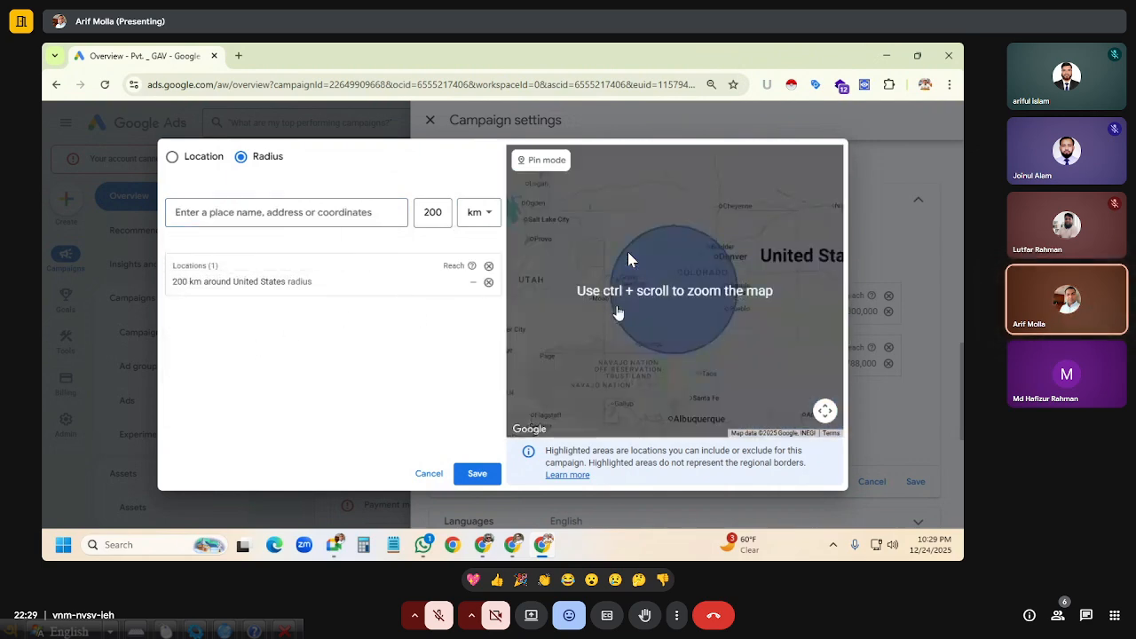
pyautogui.keyDown('ctrl'); pyautogui.scroll(-3, 626, 317); pyautogui.keyUp('ctrl')
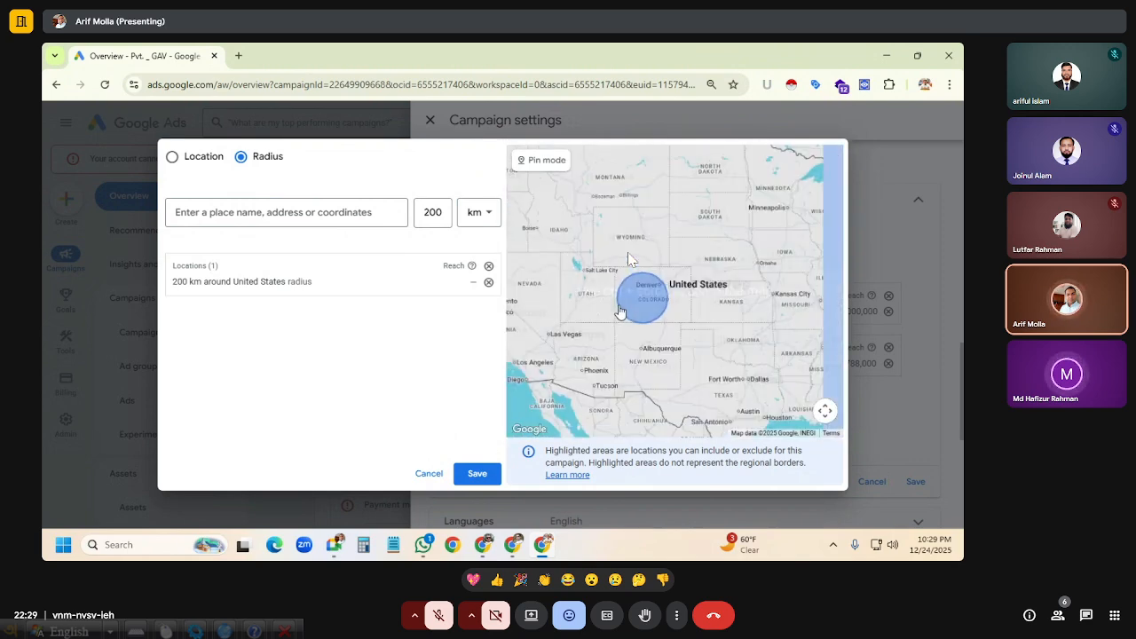
pyautogui.keyDown('ctrl'); pyautogui.scroll(-2, 627, 258); pyautogui.keyUp('ctrl')
pyautogui.keyDown('ctrl'); pyautogui.scroll(2, 627, 258); pyautogui.keyUp('ctrl')
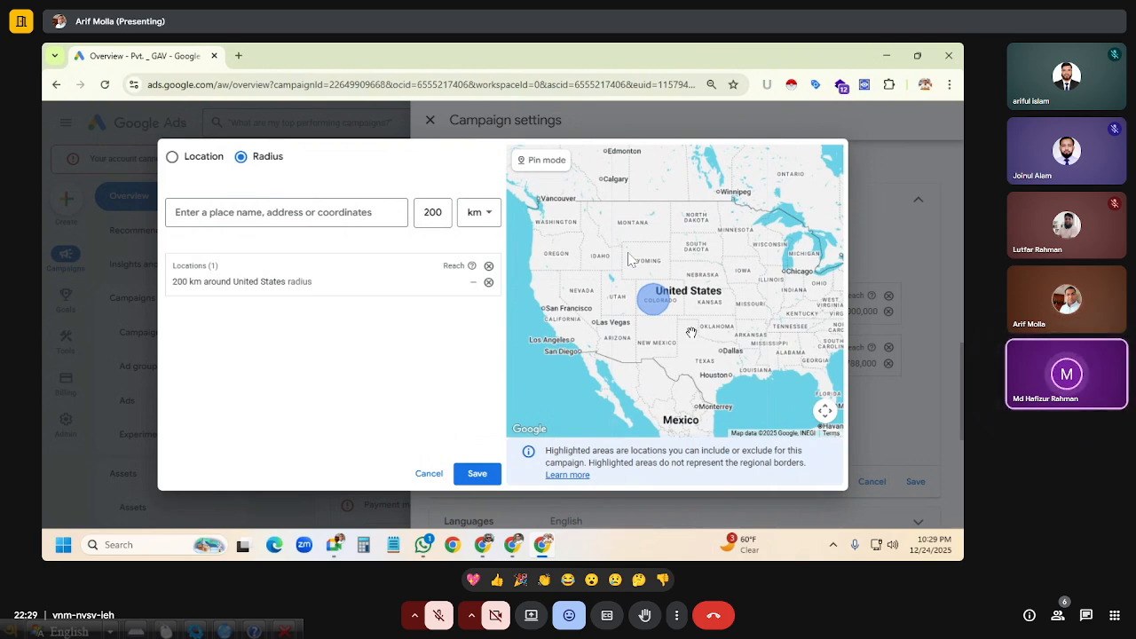
pyautogui.scroll(3, 688, 330)
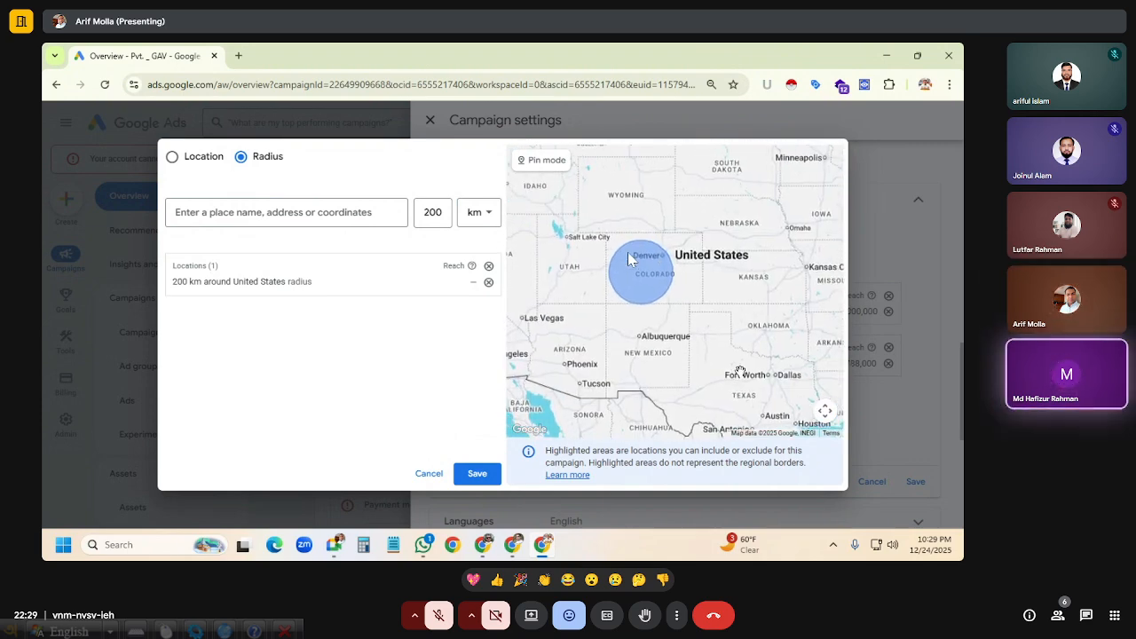
pyautogui.moveTo(734, 358); pyautogui.dragTo(775, 357)
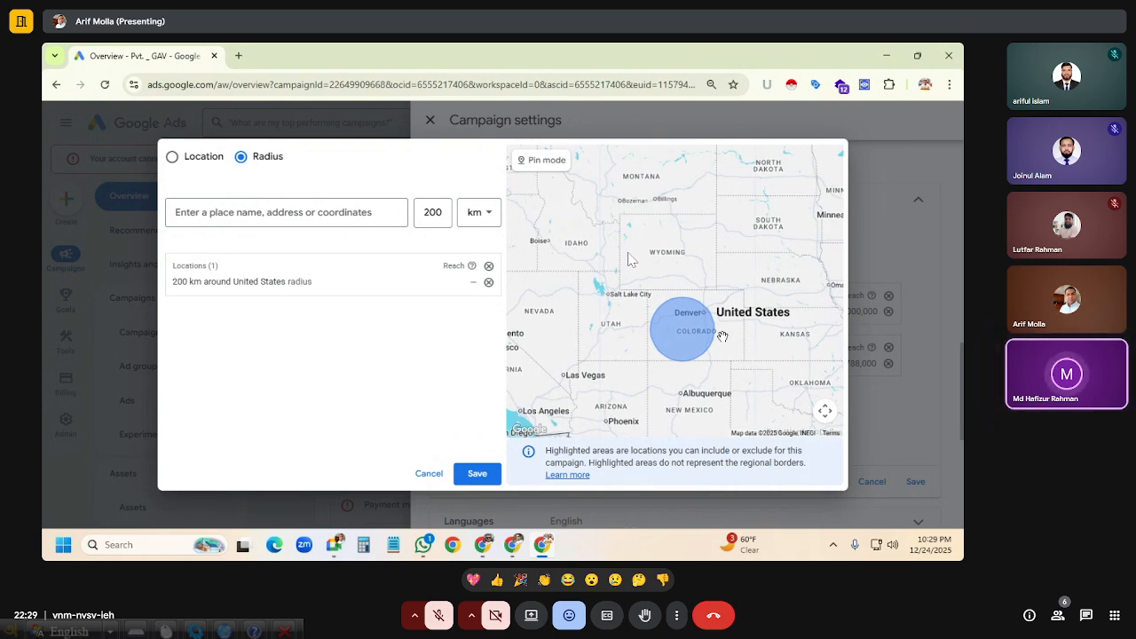
pyautogui.moveTo(706, 265); pyautogui.dragTo(718, 444)
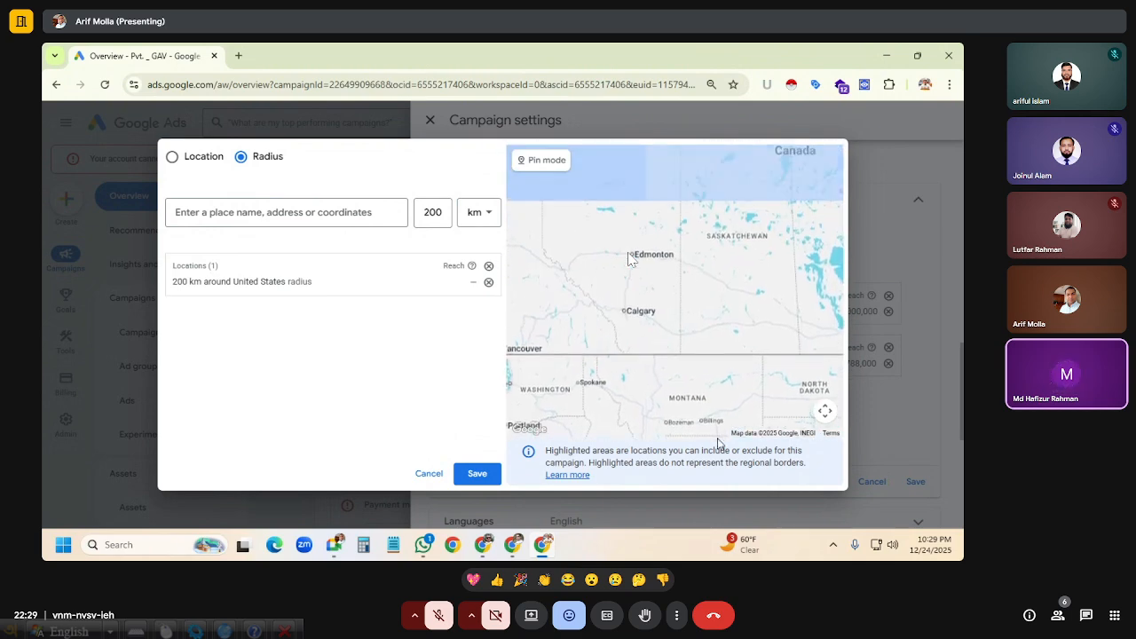
pyautogui.moveTo(661, 409); pyautogui.dragTo(701, 279)
pyautogui.scroll(-4, 701, 279)
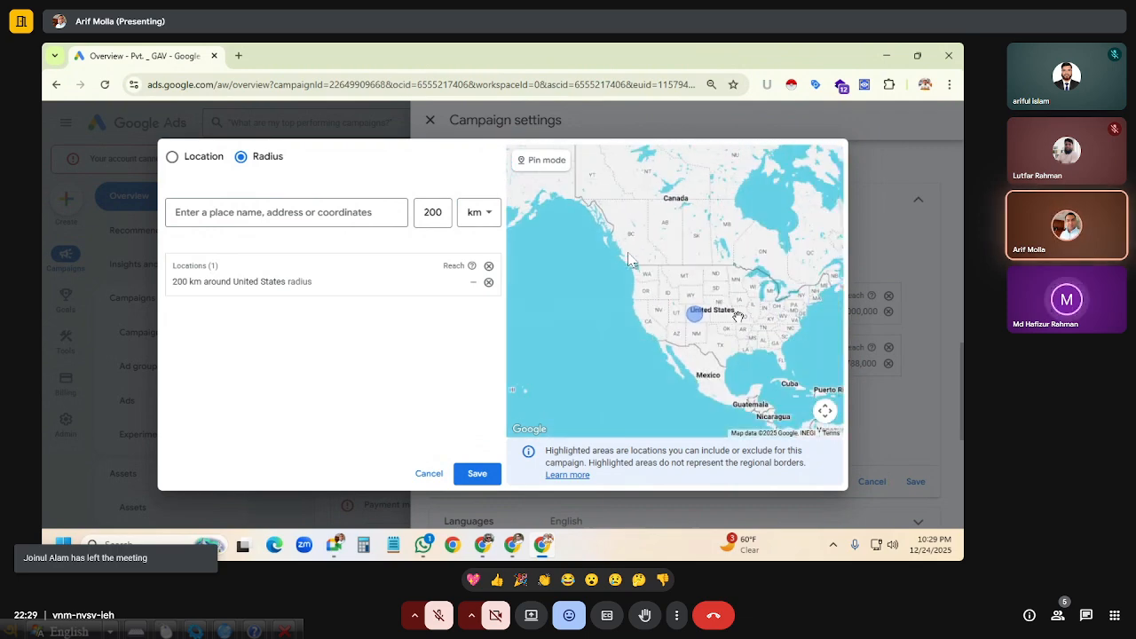
pyautogui.moveTo(736, 316); pyautogui.dragTo(701, 325)
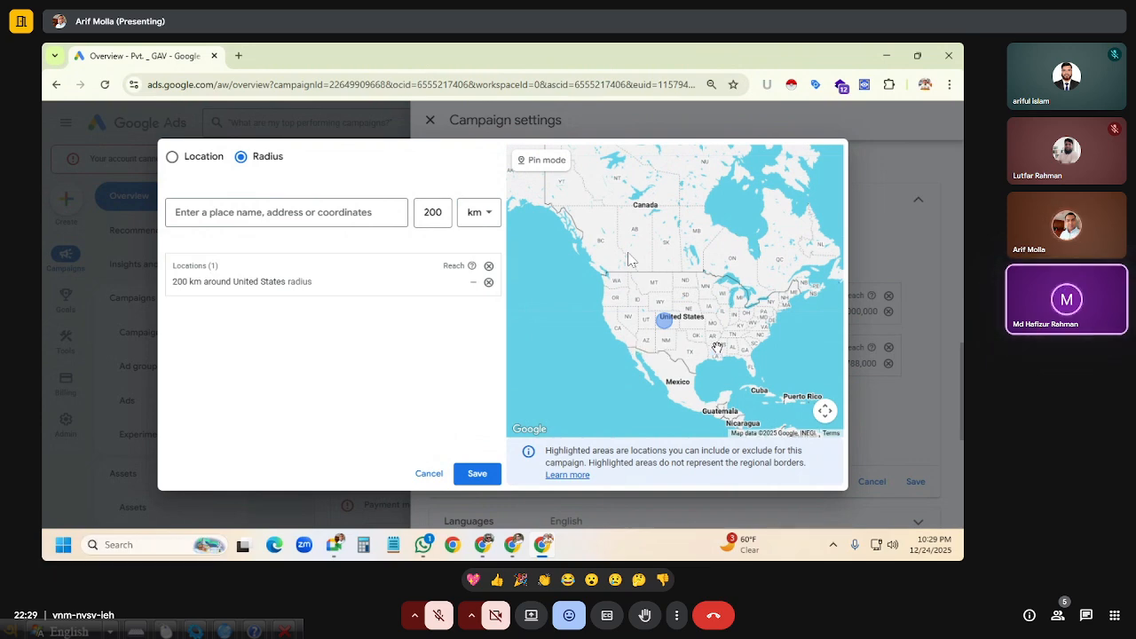
pyautogui.moveTo(710, 346); pyautogui.dragTo(686, 358)
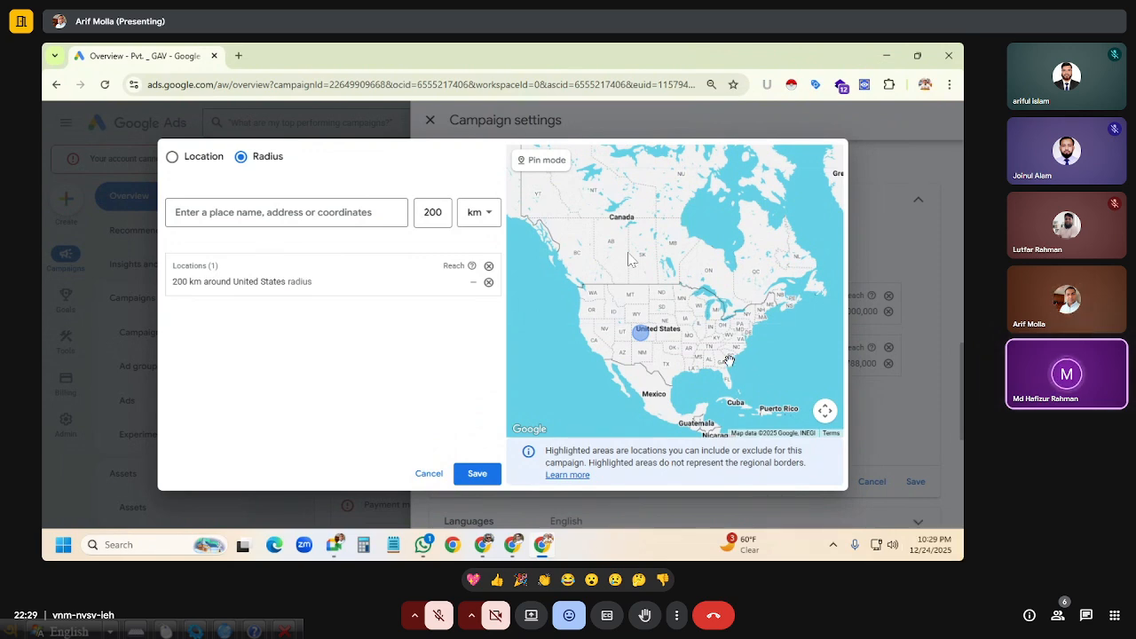
pyautogui.moveTo(731, 330); pyautogui.dragTo(720, 346)
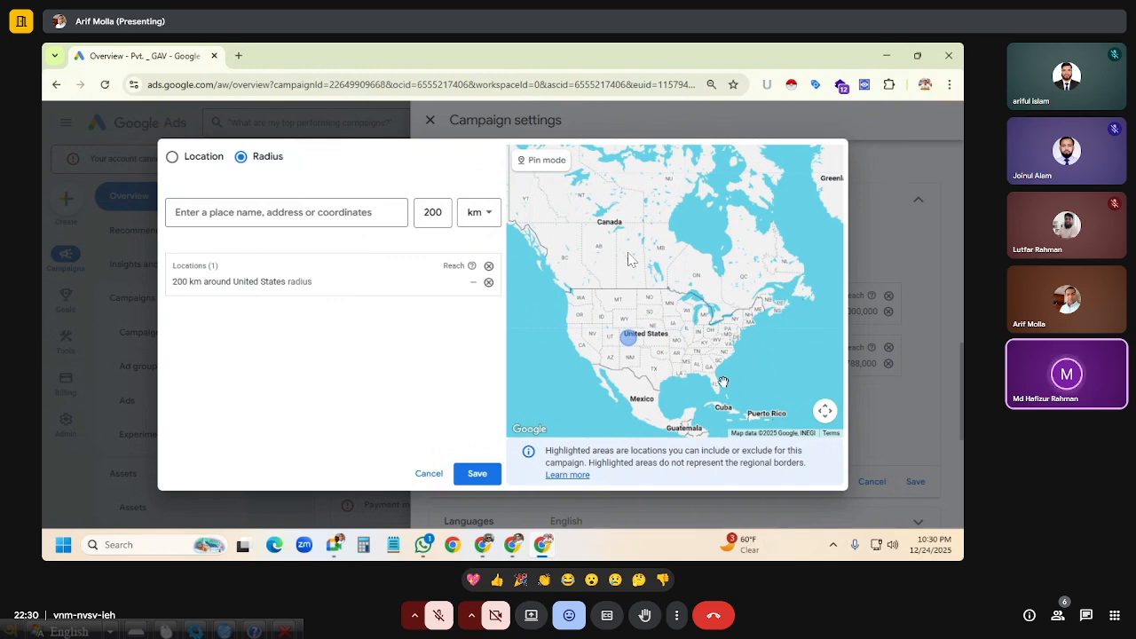
pyautogui.moveTo(689, 384); pyautogui.dragTo(682, 362)
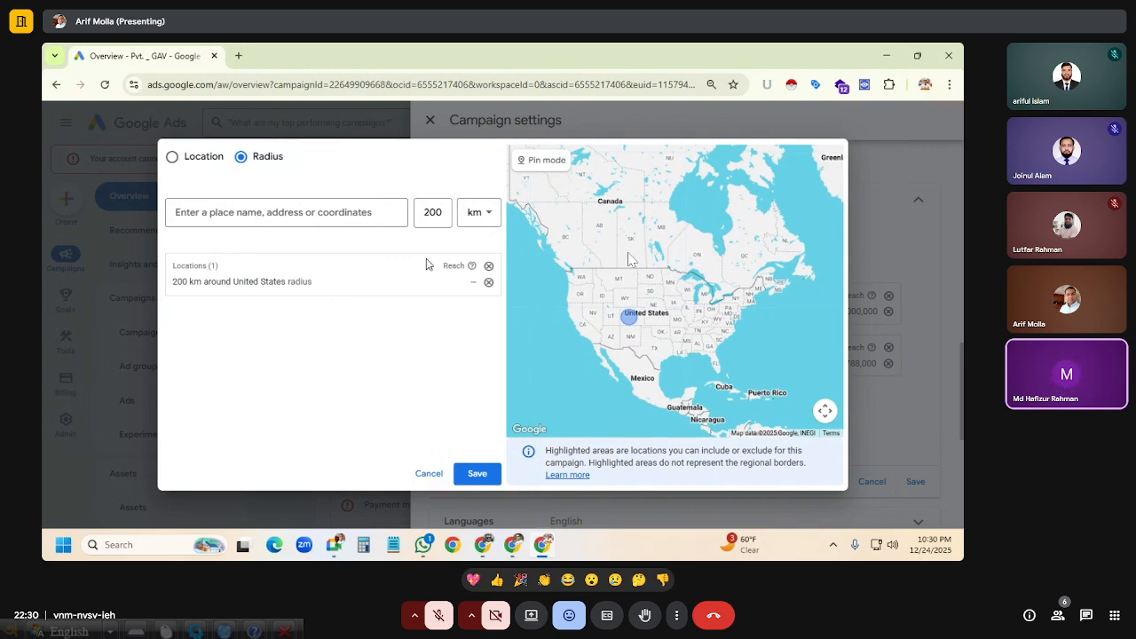
# Replace the United States radius target with a 200 km radius around McAllen, TX, USA.
pyautogui.click(489, 286)
pyautogui.click(264, 214)
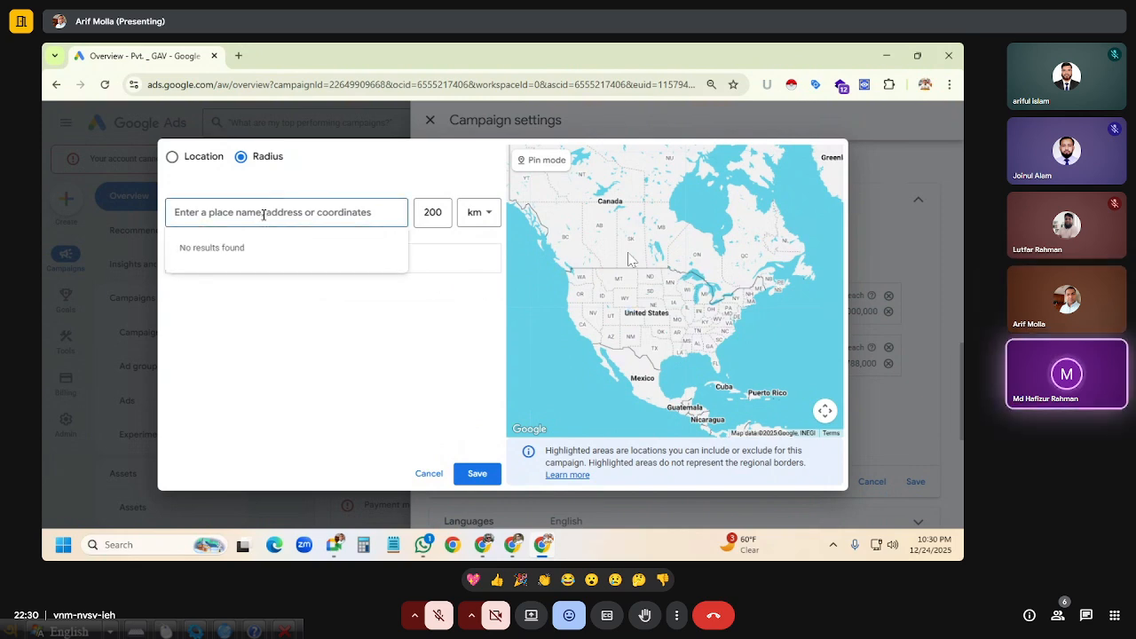
pyautogui.write('Mc')
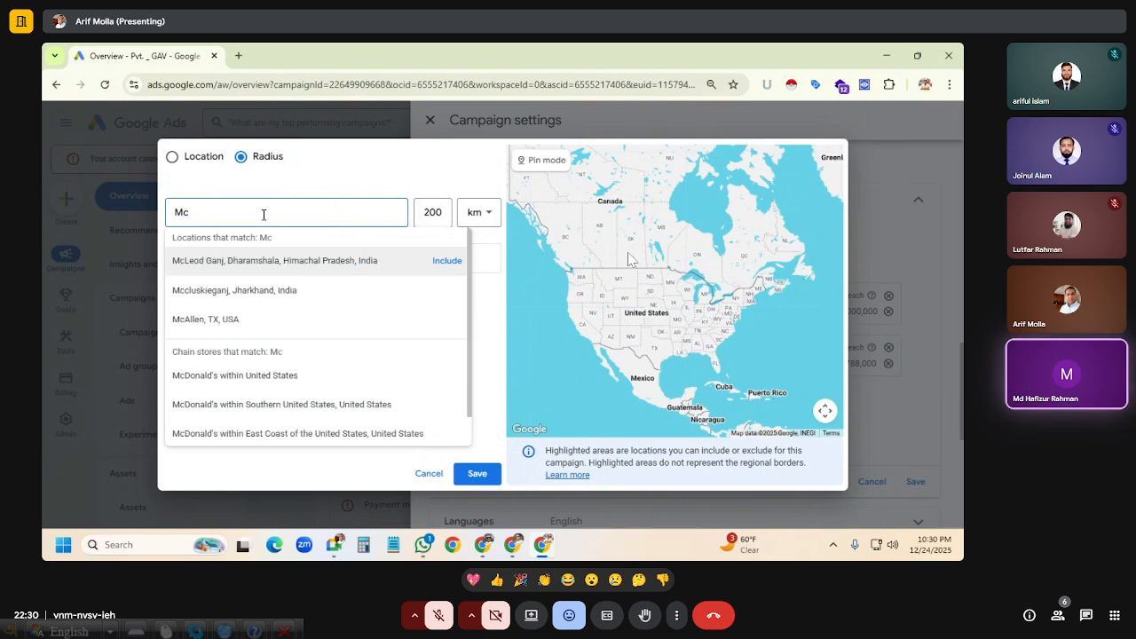
pyautogui.write('Allen')
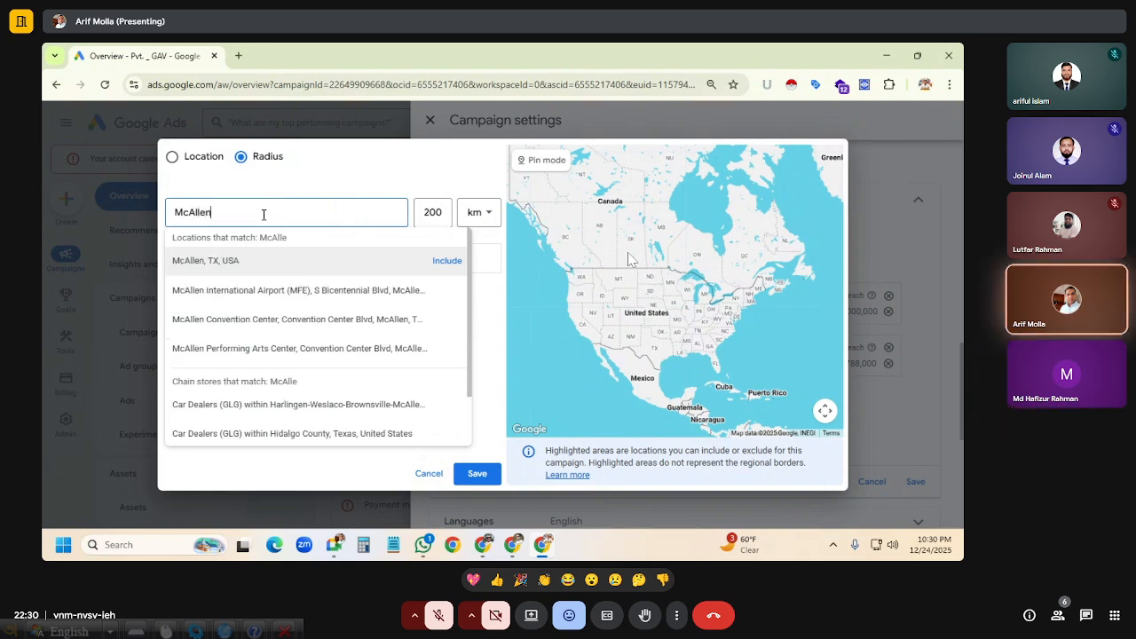
pyautogui.click(448, 263)
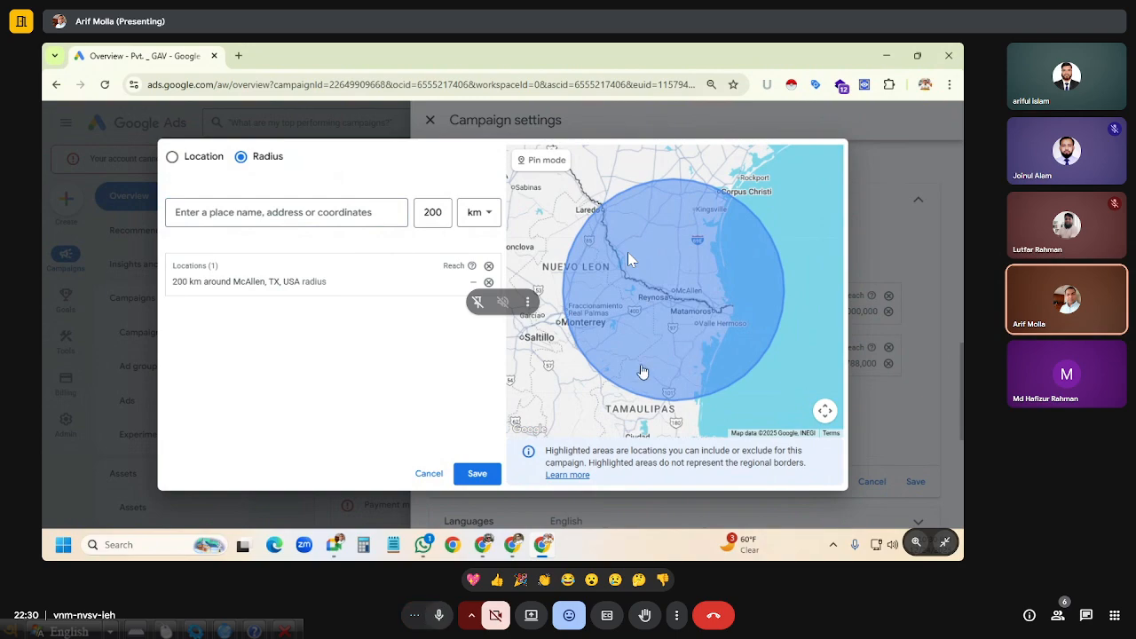
pyautogui.scroll(2, 686, 324)
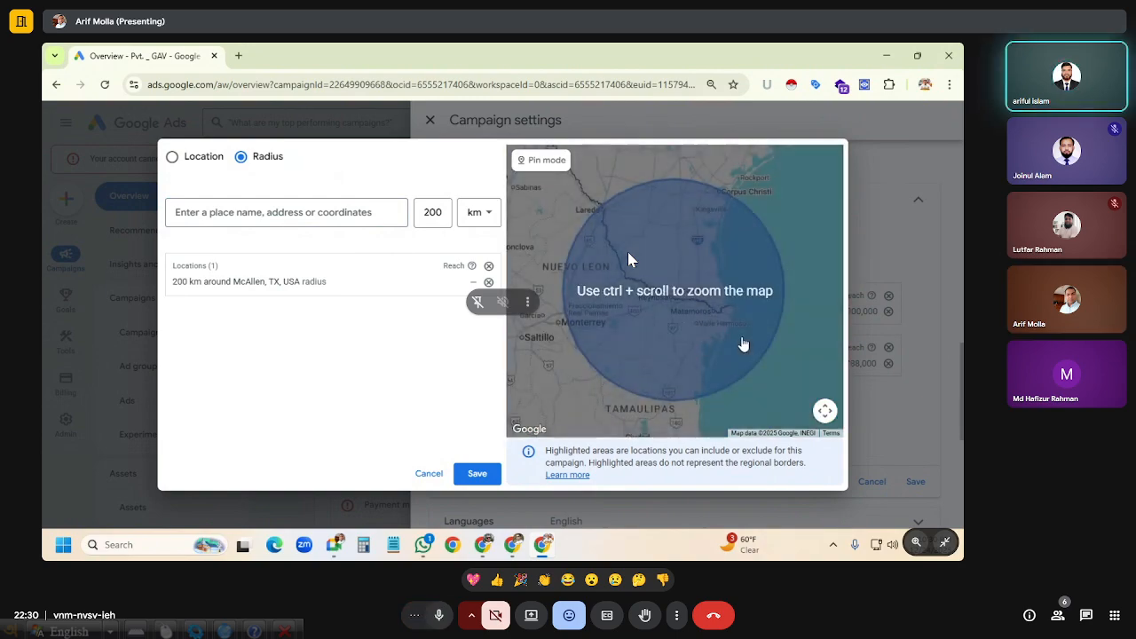
# Examine on the map the area covered by the 200 km circle around McAllen.
pyautogui.scroll(-3, 744, 344)
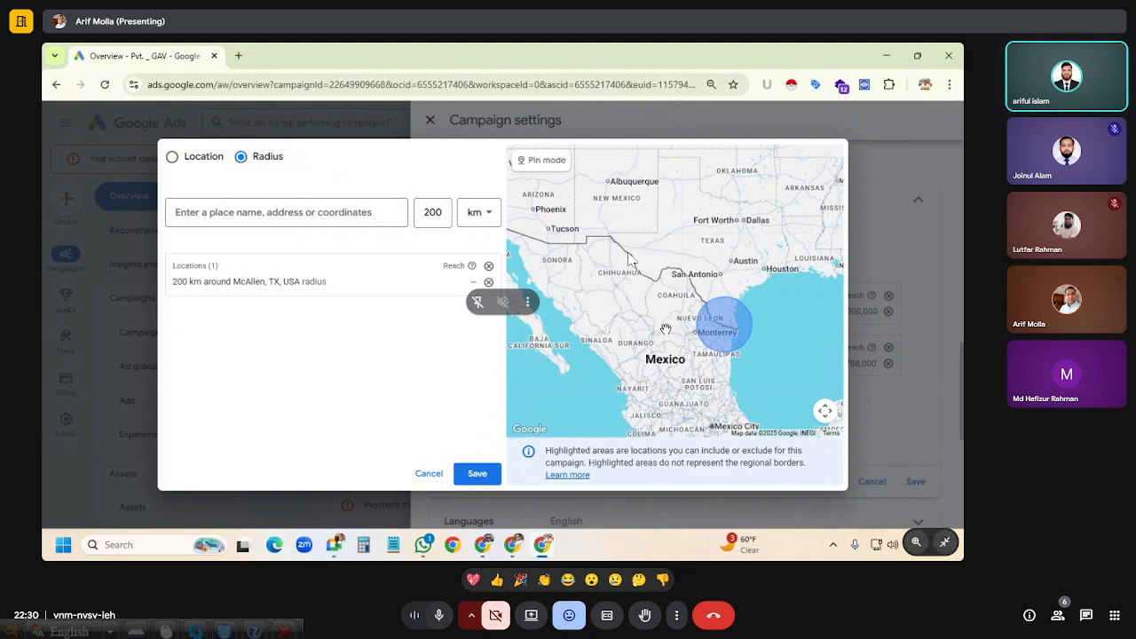
pyautogui.scroll(2, 738, 354)
pyautogui.scroll(2, 694, 336)
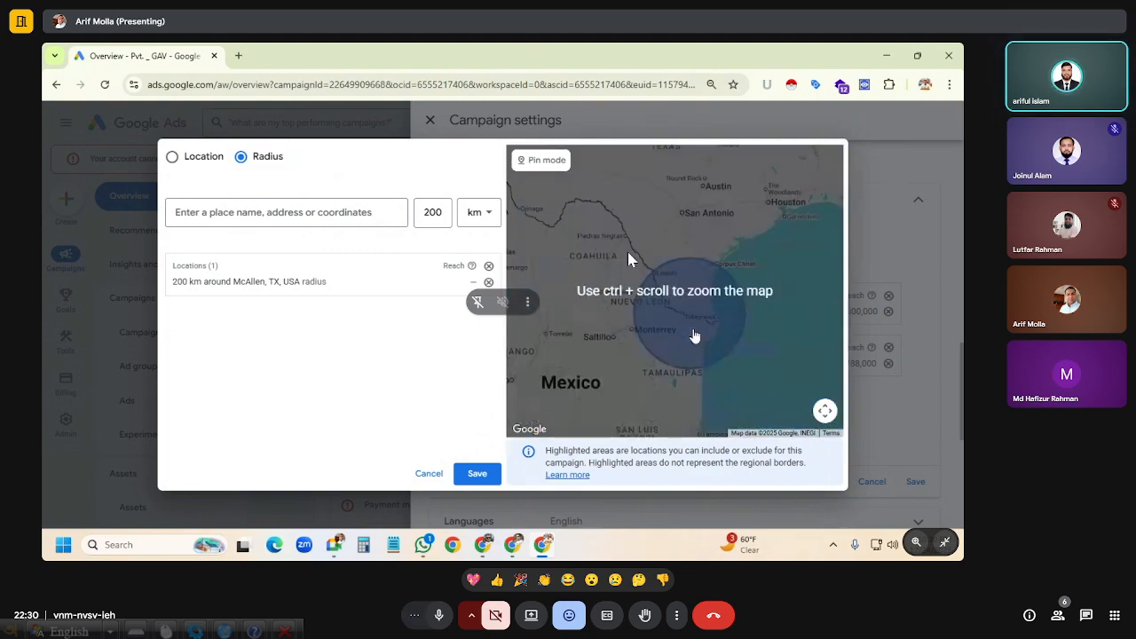
pyautogui.scroll(2, 615, 338)
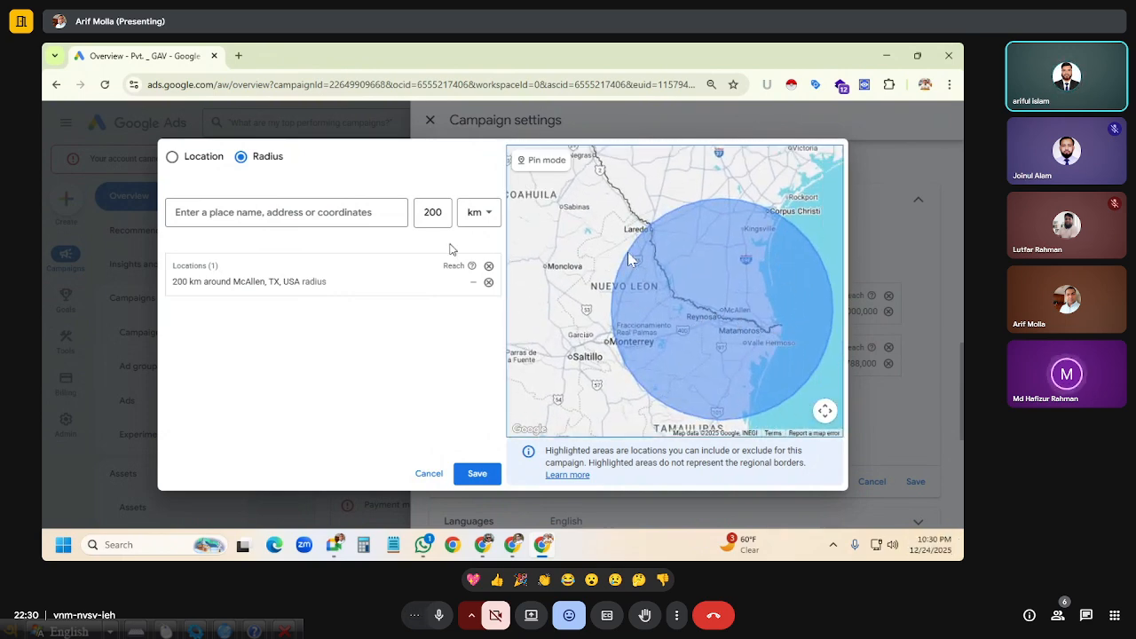
# Replace the 200 km radius target with a 20 km radius around McAllen, TX, USA.
pyautogui.click(437, 212)
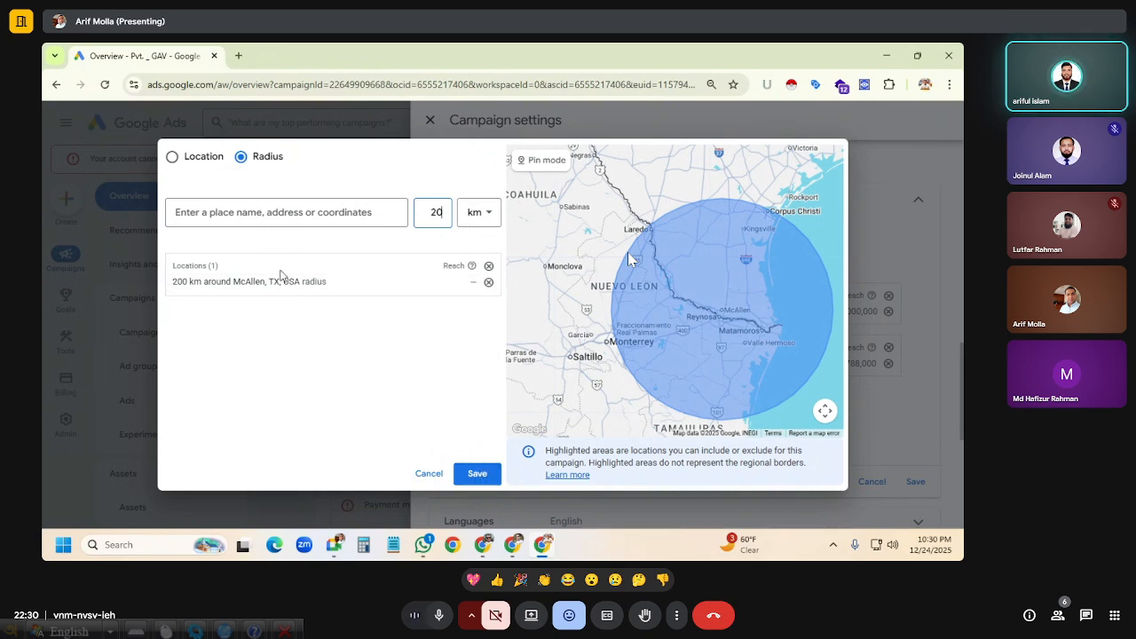
pyautogui.click(489, 283)
pyautogui.click(276, 212)
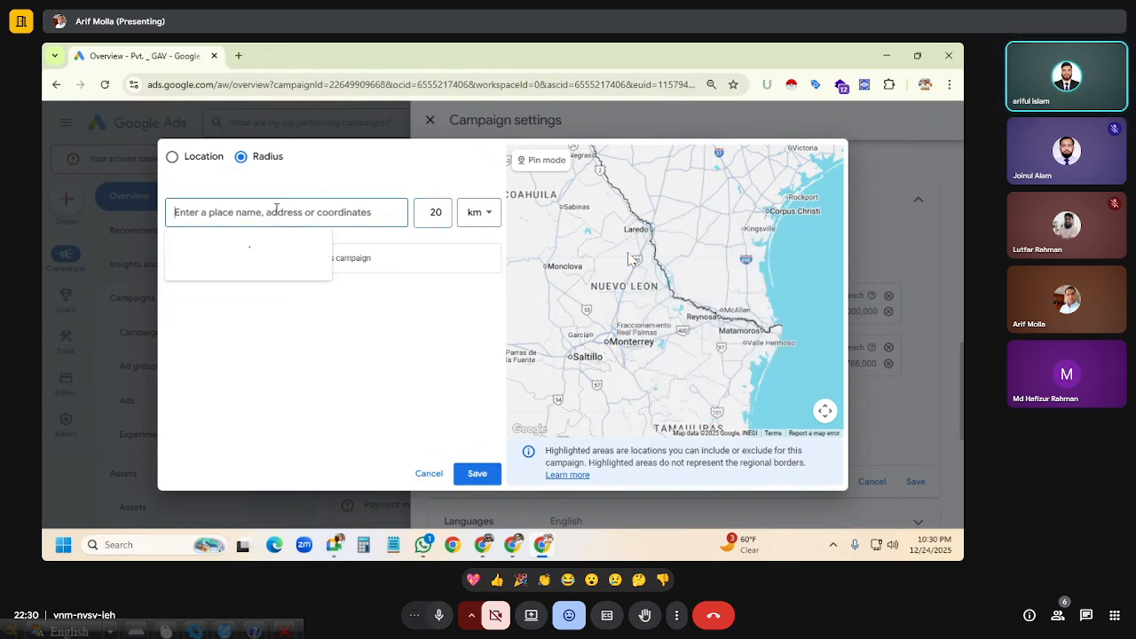
pyautogui.write('M')
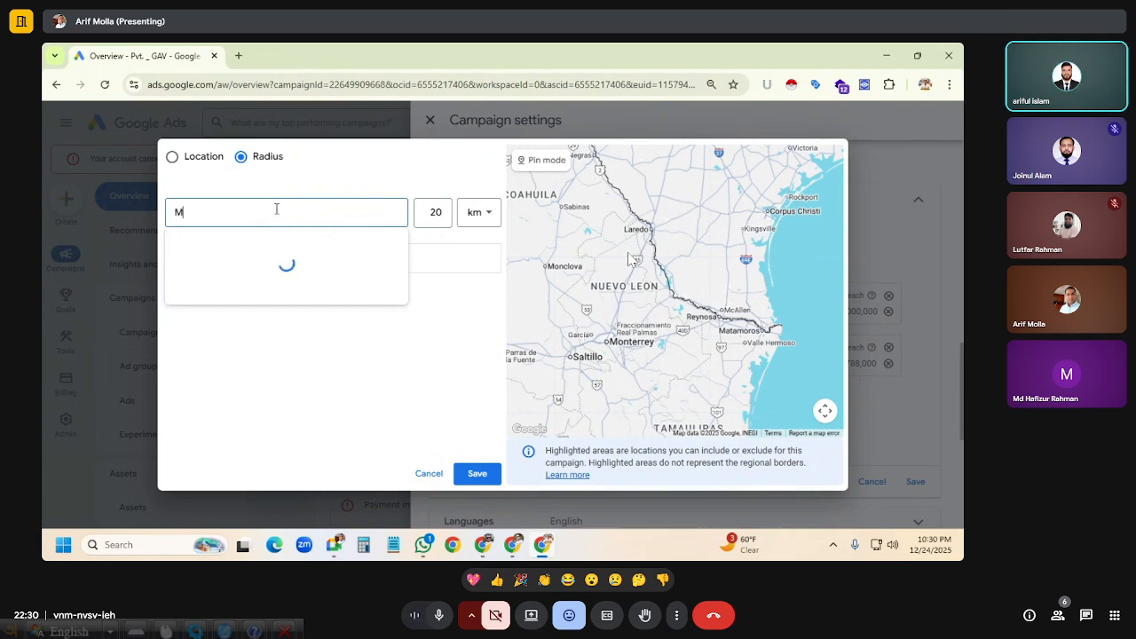
pyautogui.write('cAll')
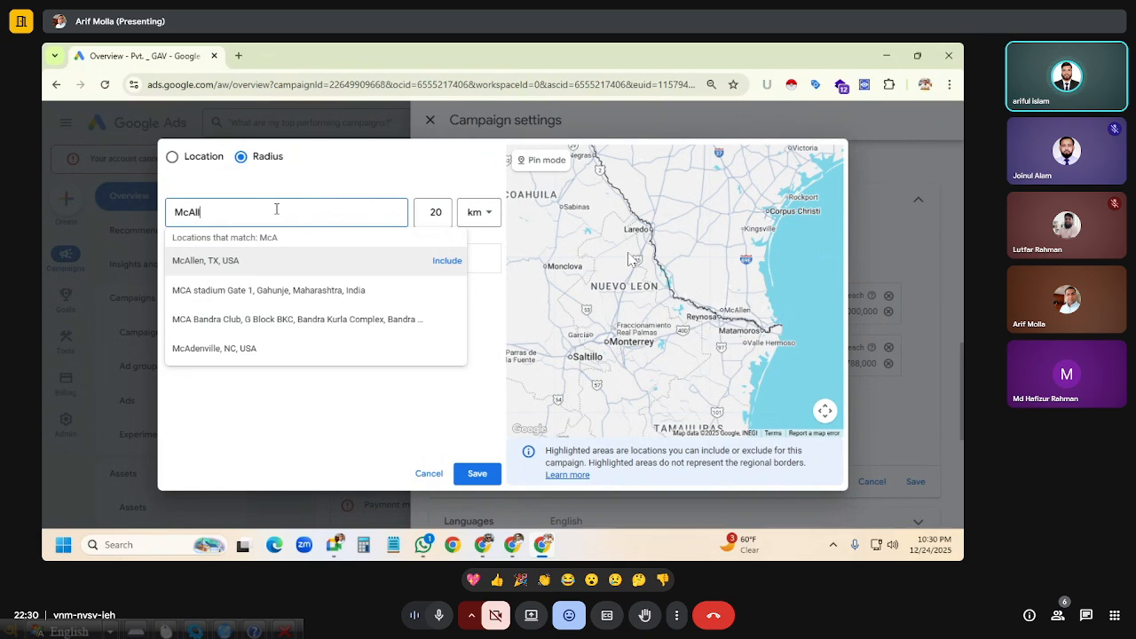
pyautogui.write('en')
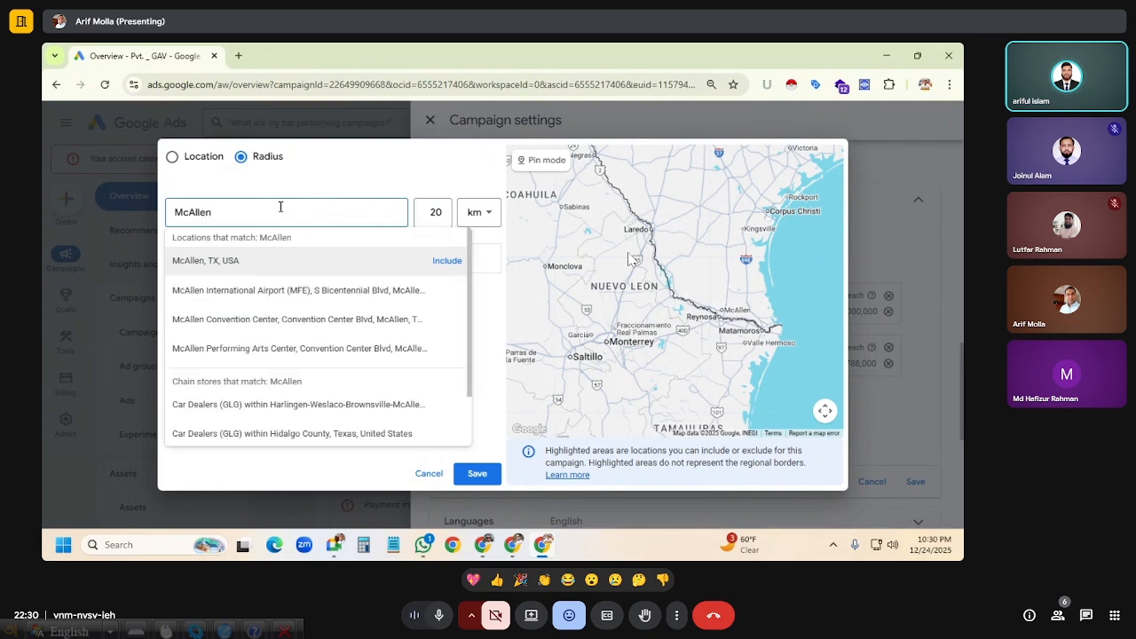
pyautogui.click(447, 261)
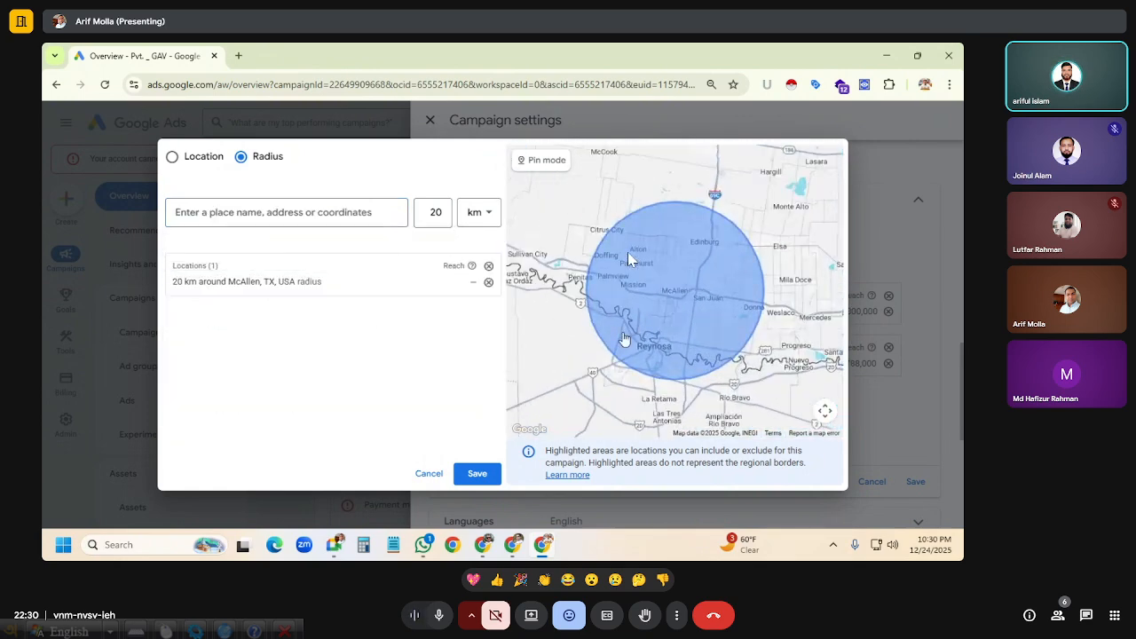
# Inspect the 20 km circle's coverage around McAllen on the map, and discard the radius changes by leaving the campaign settings.
pyautogui.moveTo(756, 266); pyautogui.dragTo(803, 282)
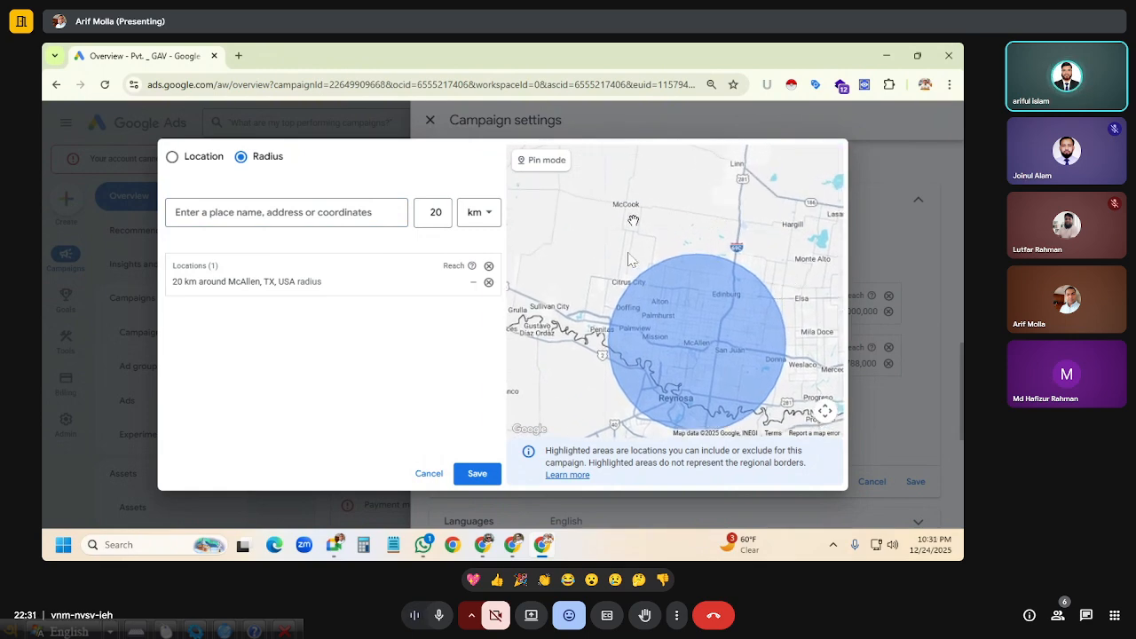
pyautogui.moveTo(633, 220); pyautogui.dragTo(699, 196)
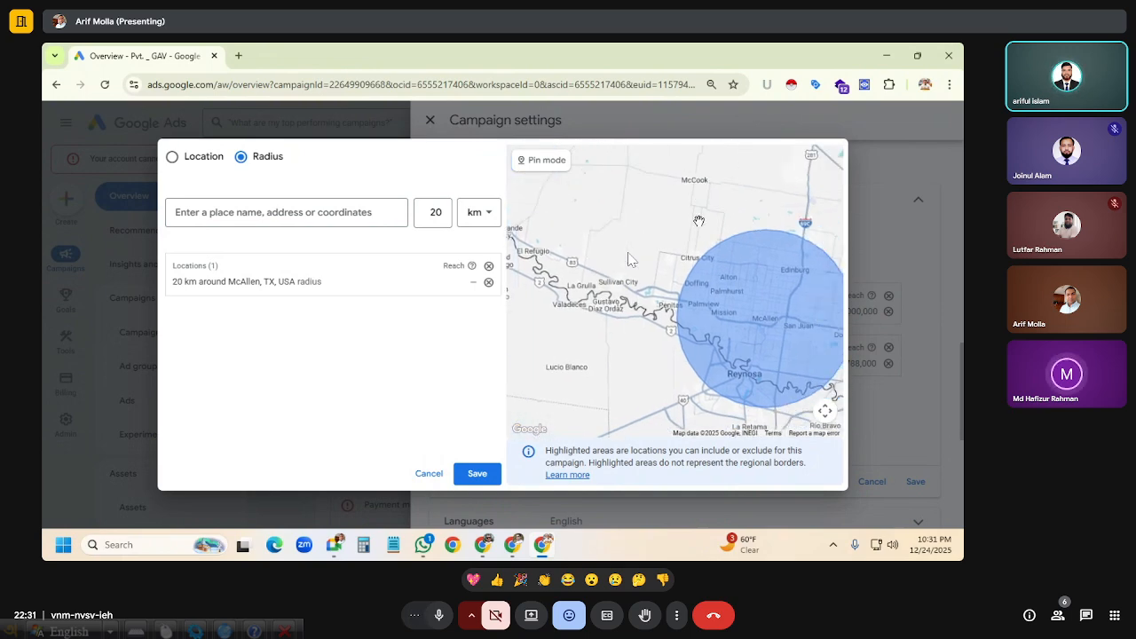
pyautogui.scroll(-2, 700, 222)
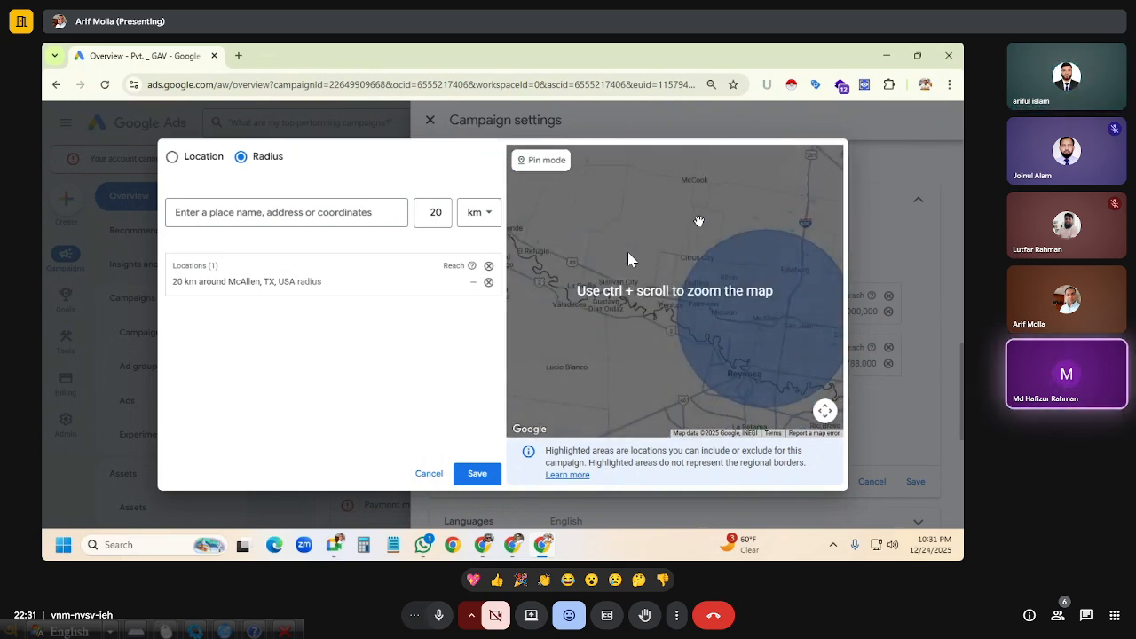
pyautogui.keyDown('ctrl'); pyautogui.scroll(-3, 700, 221); pyautogui.keyUp('ctrl')
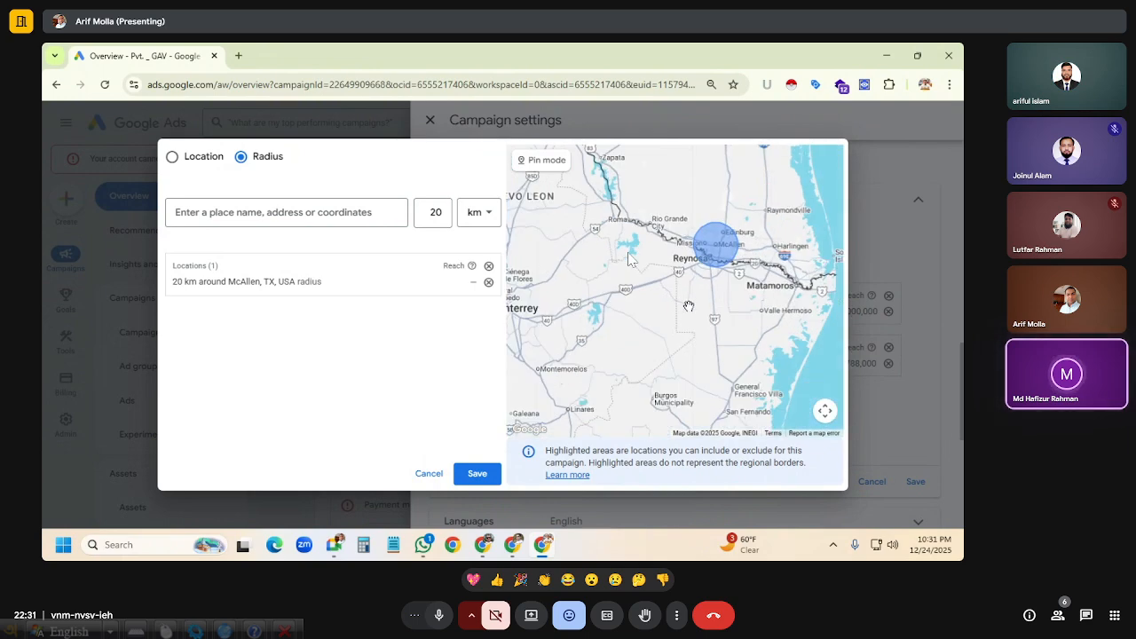
pyautogui.moveTo(689, 305); pyautogui.dragTo(654, 355)
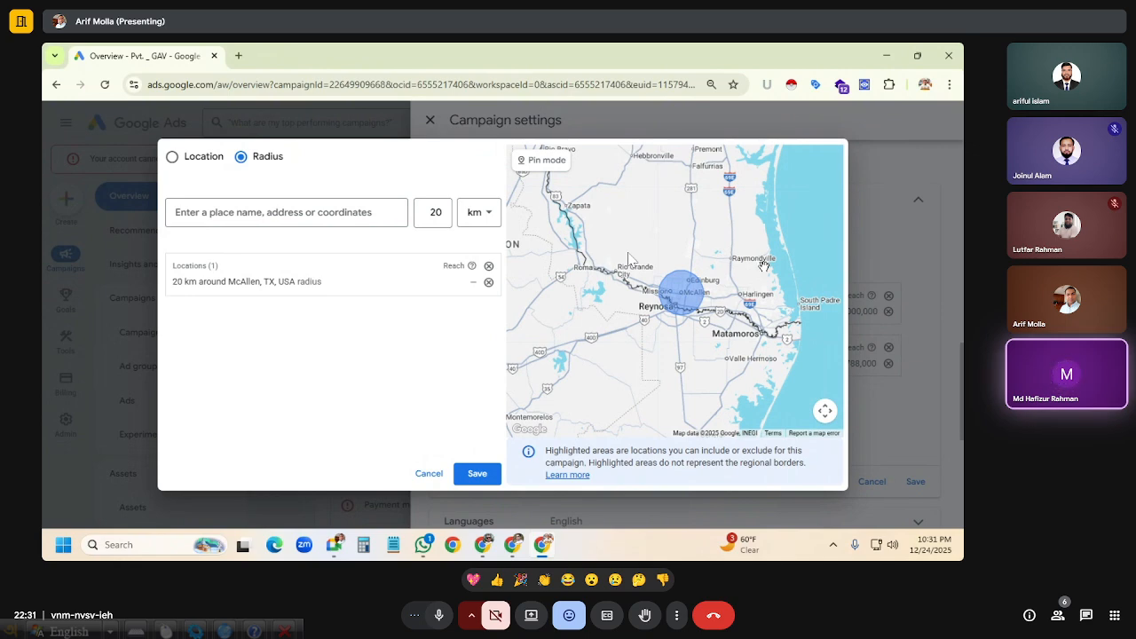
pyautogui.moveTo(759, 253); pyautogui.dragTo(734, 286)
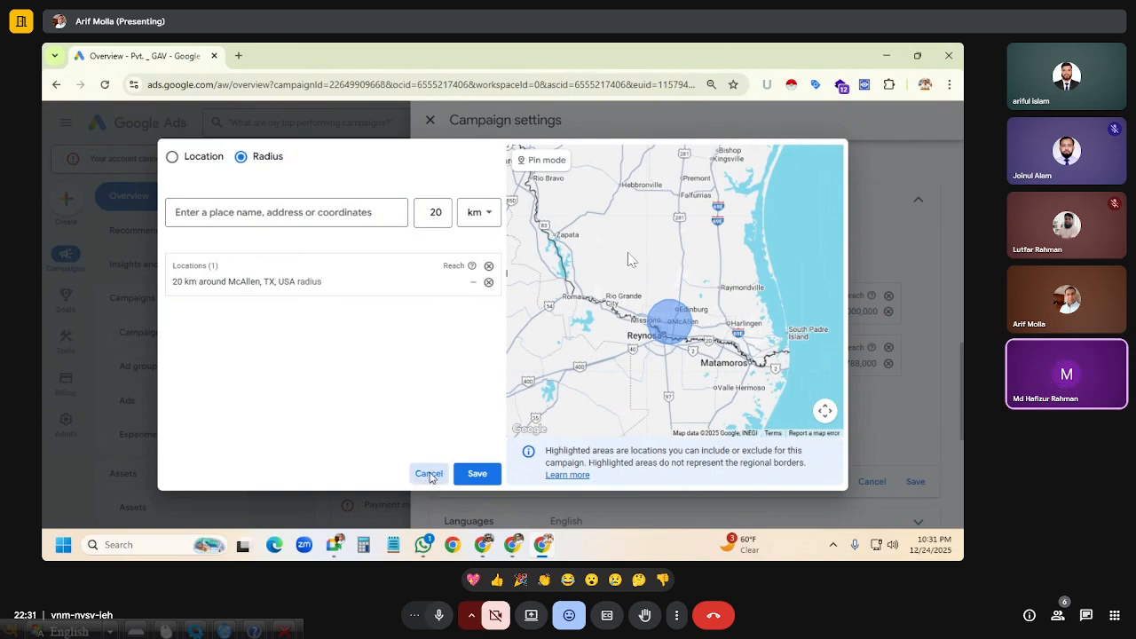
pyautogui.click(429, 473)
pyautogui.click(429, 120)
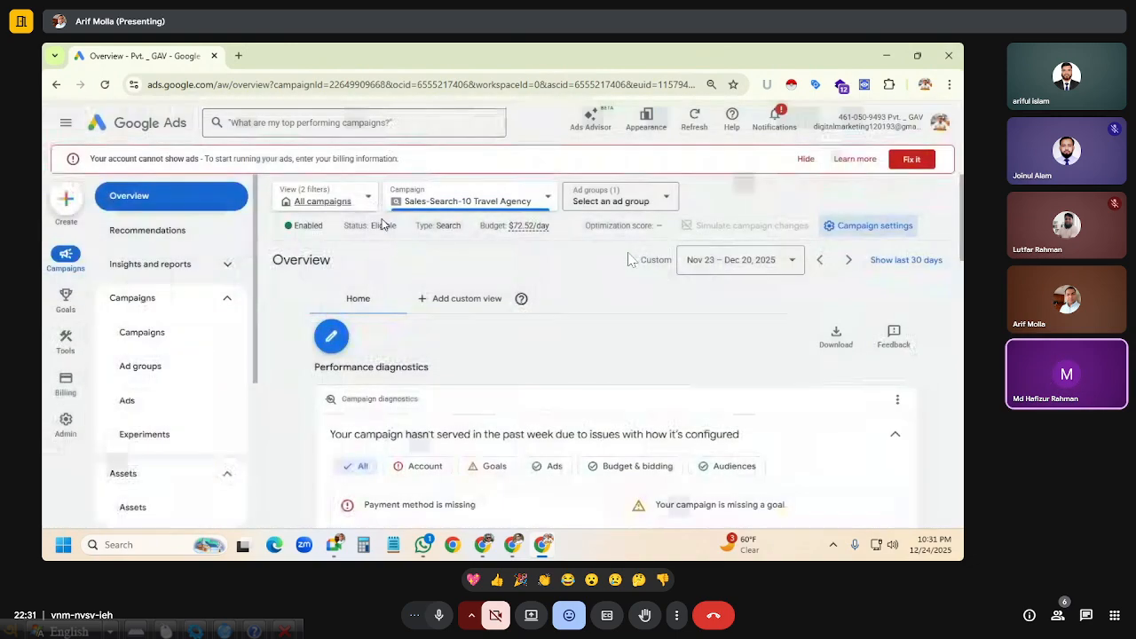
# Open the Locations report of the Sales-Search-10 Travel Agency campaign.
pyautogui.scroll(-3, 165, 295)
pyautogui.scroll(-1, 170, 456)
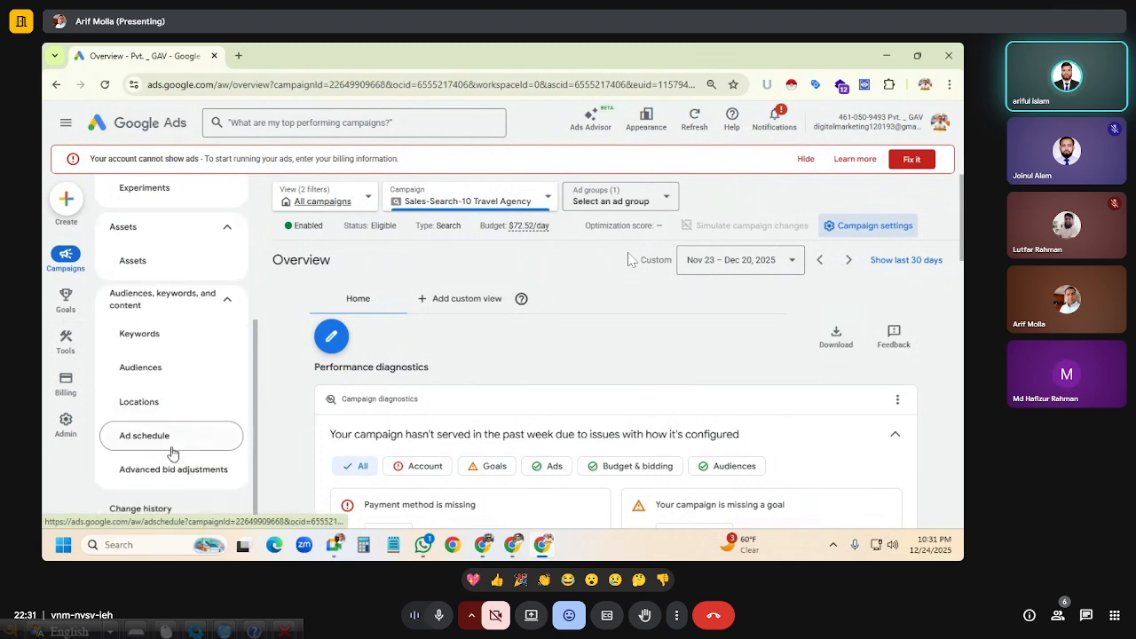
pyautogui.click(175, 408)
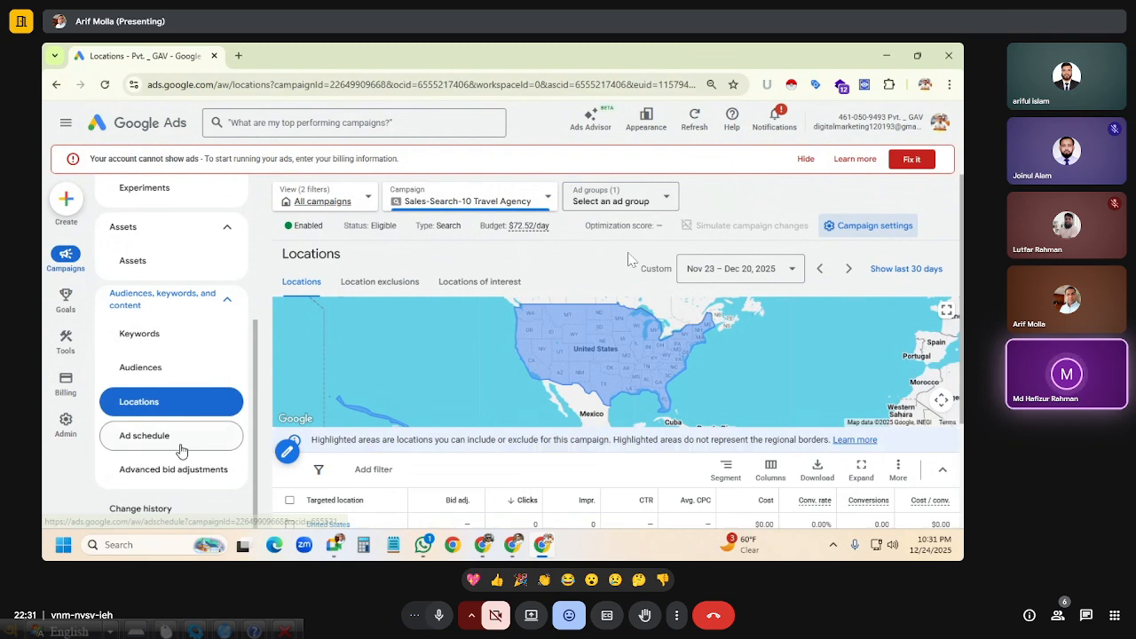
pyautogui.scroll(3, 191, 461)
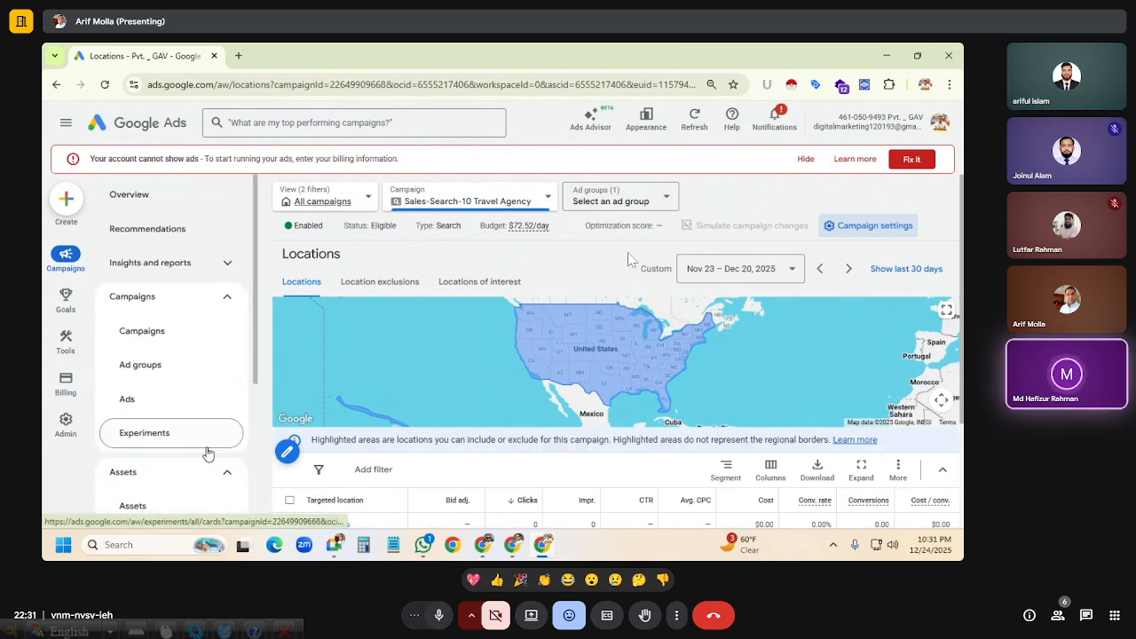
pyautogui.scroll(-3, 168, 400)
pyautogui.scroll(3, 156, 377)
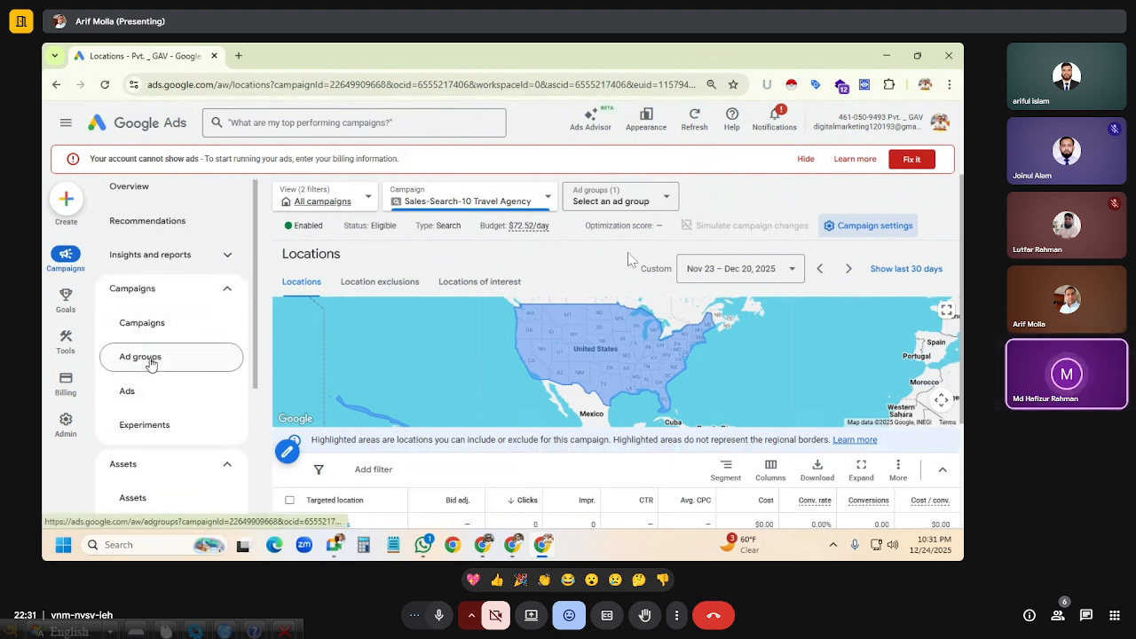
pyautogui.scroll(-5, 169, 382)
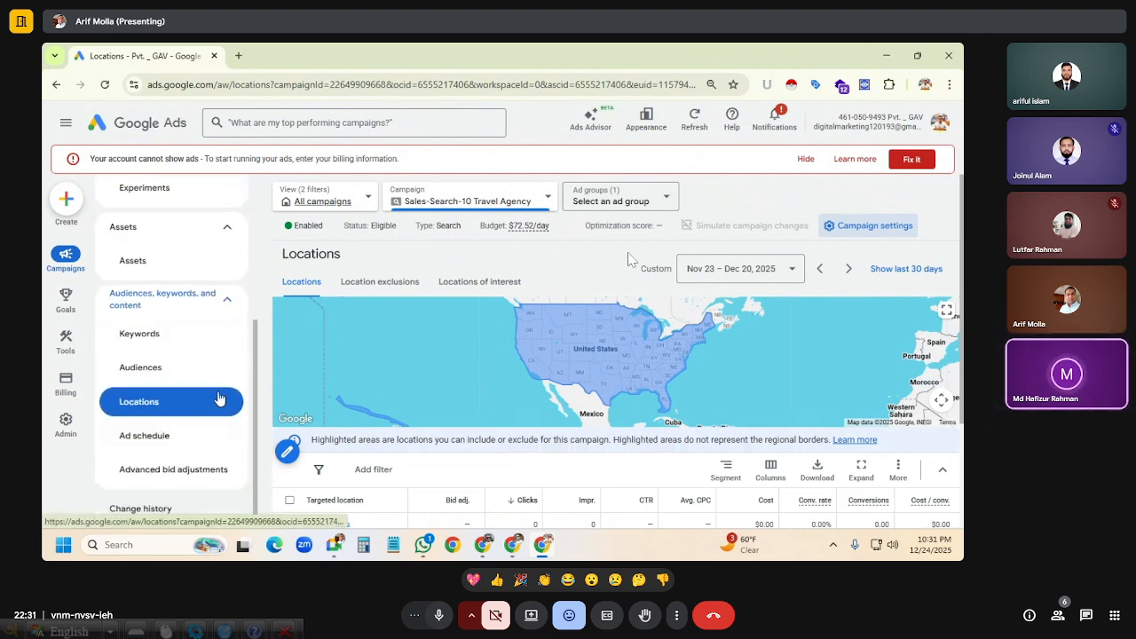
# Review the geographic levels available for narrowing the campaign's United States target, from regions down to districts.
pyautogui.scroll(-2, 337, 395)
pyautogui.click(328, 376)
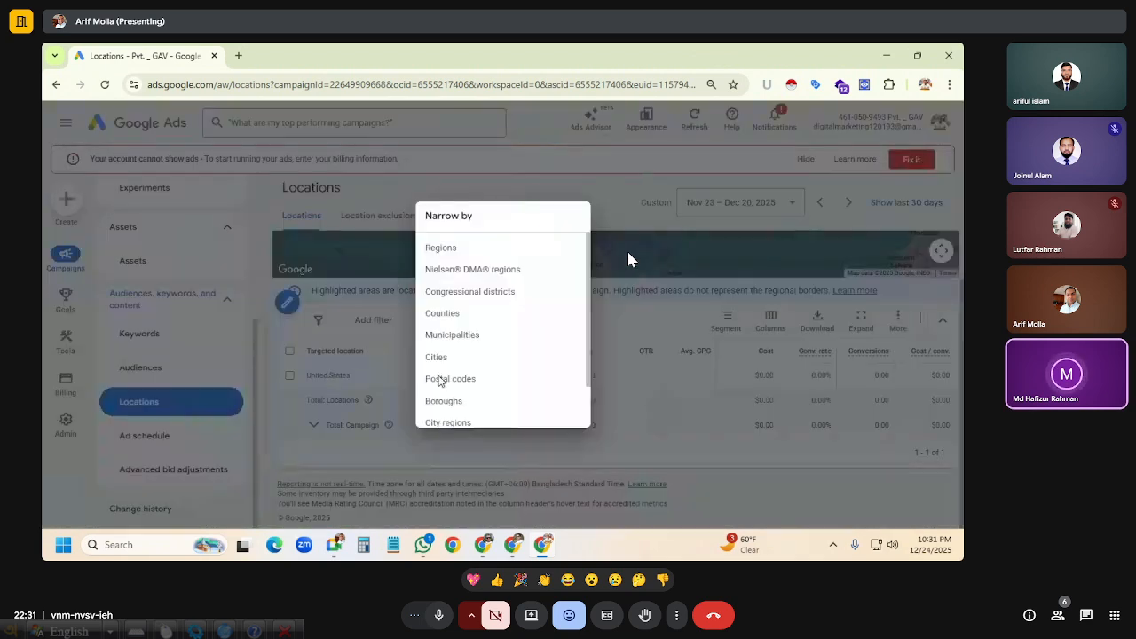
pyautogui.scroll(-2, 520, 382)
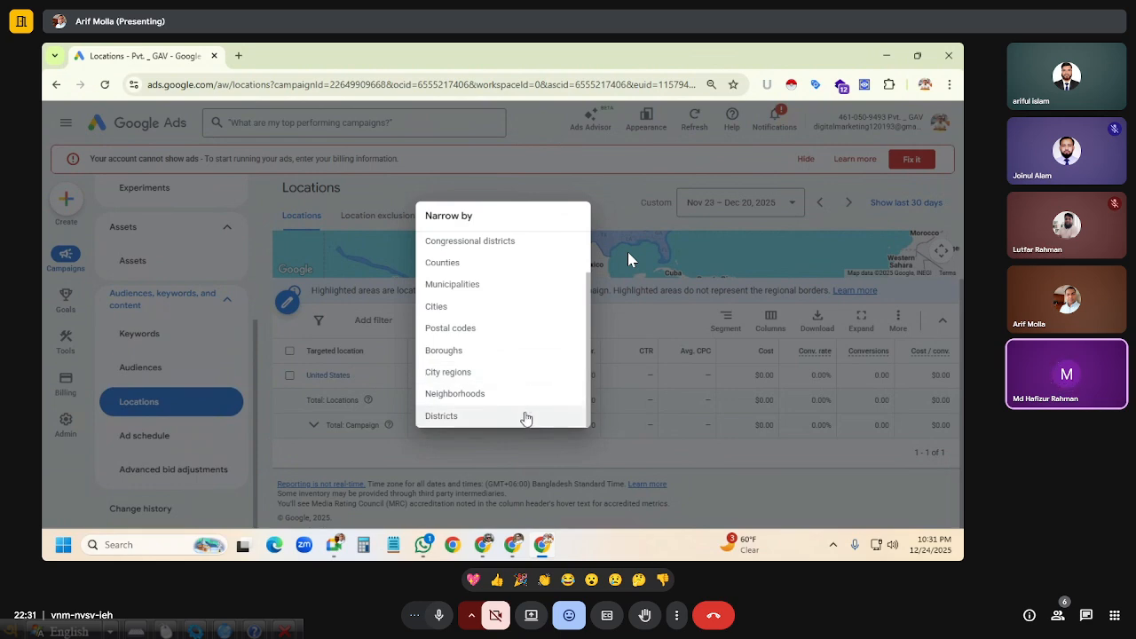
pyautogui.scroll(1, 510, 377)
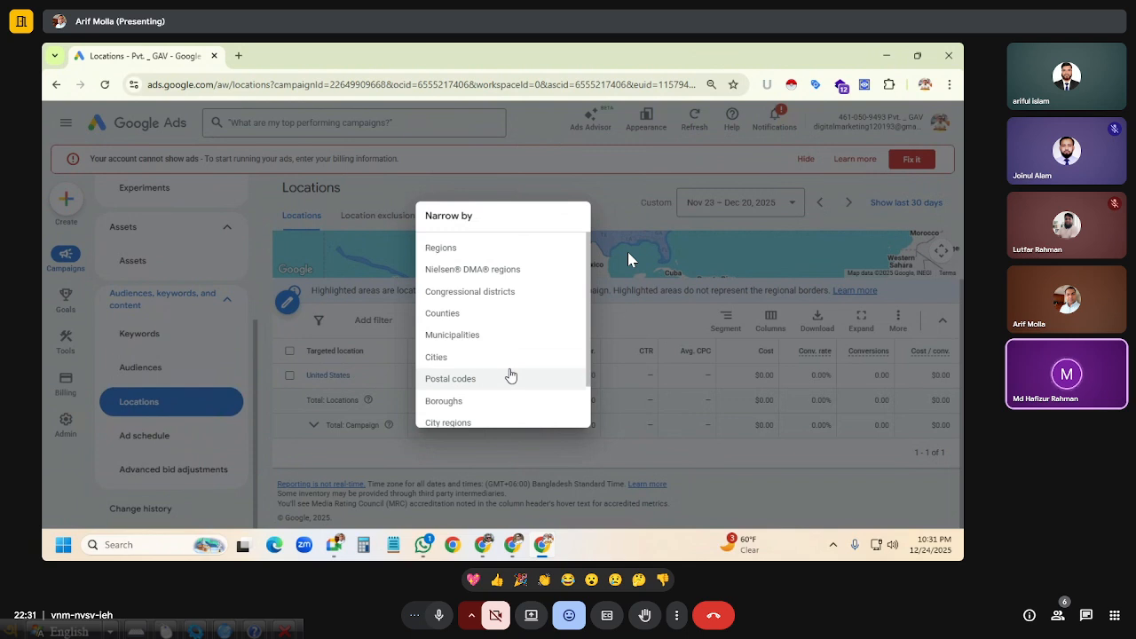
pyautogui.scroll(-1, 515, 365)
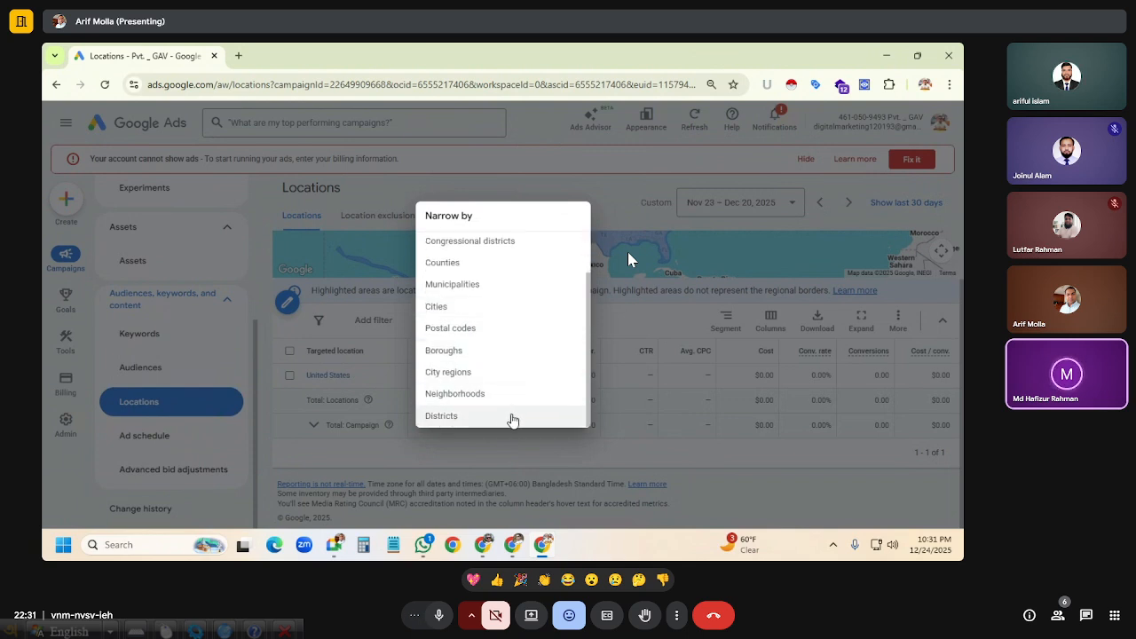
# Open the account overview in a second browser tab and bring up the Locations report for all campaigns.
pyautogui.click(238, 55)
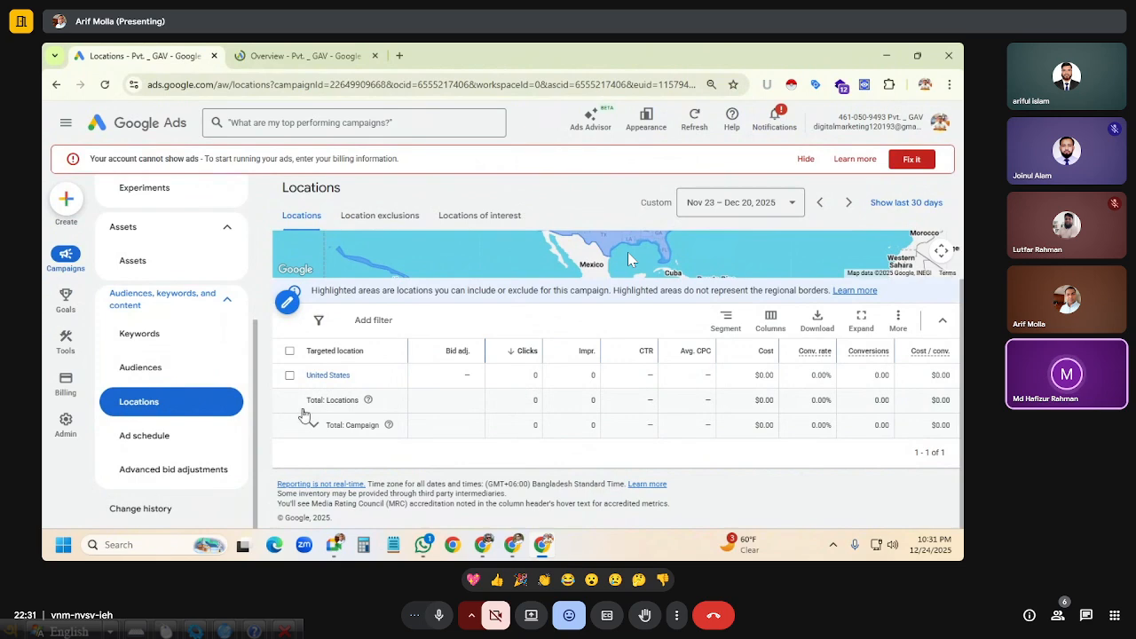
pyautogui.click(326, 375)
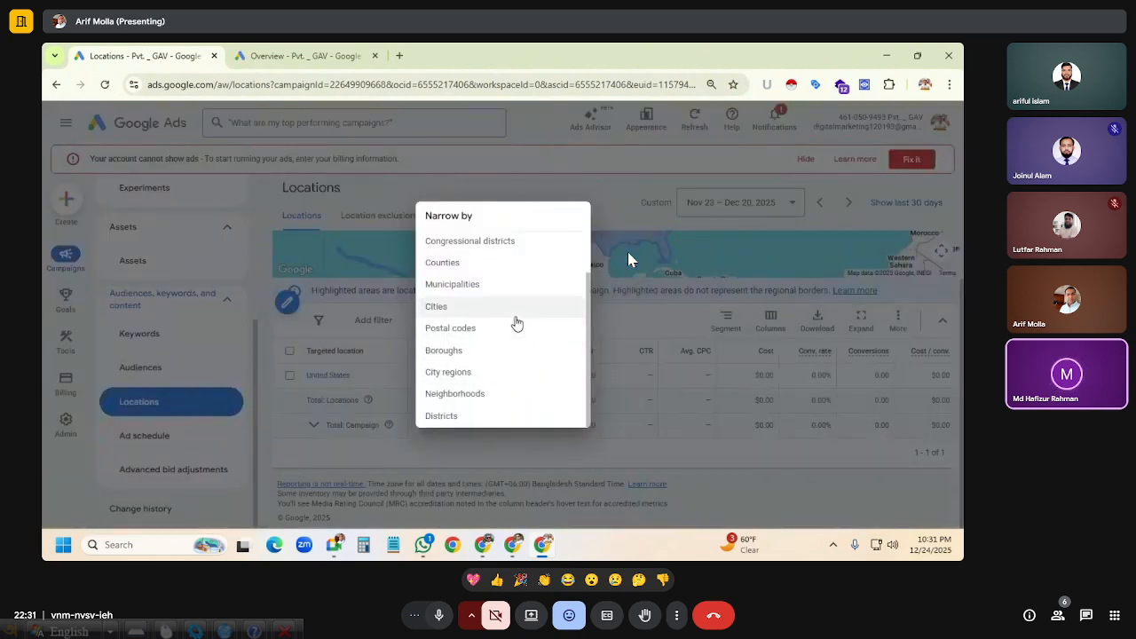
pyautogui.click(301, 55)
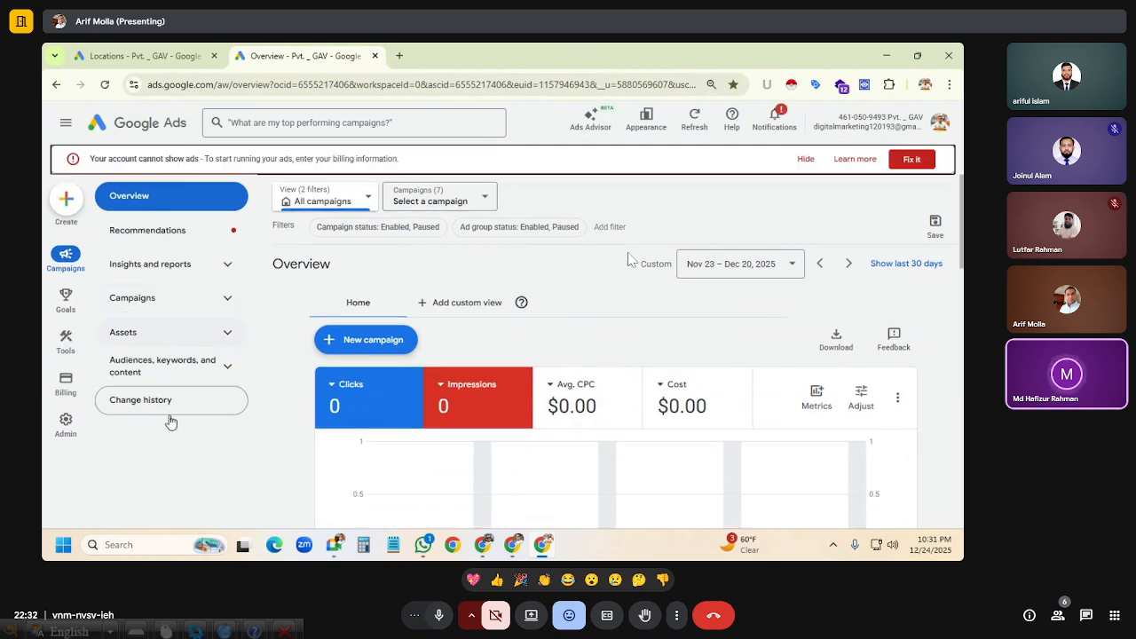
pyautogui.click(211, 346)
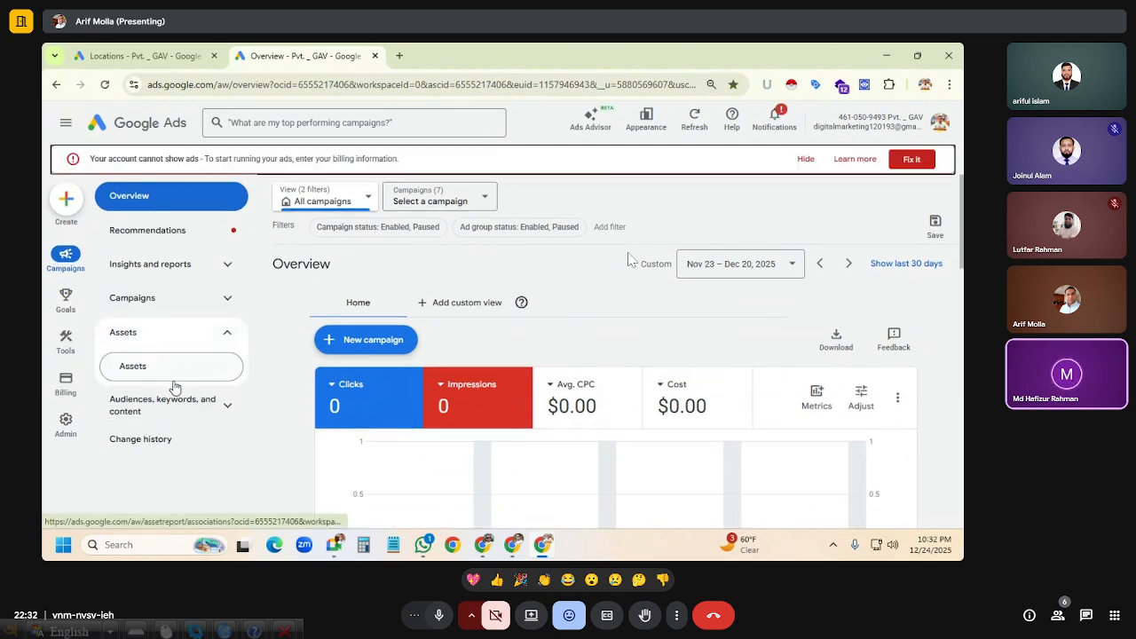
pyautogui.click(182, 405)
pyautogui.scroll(-3, 204, 439)
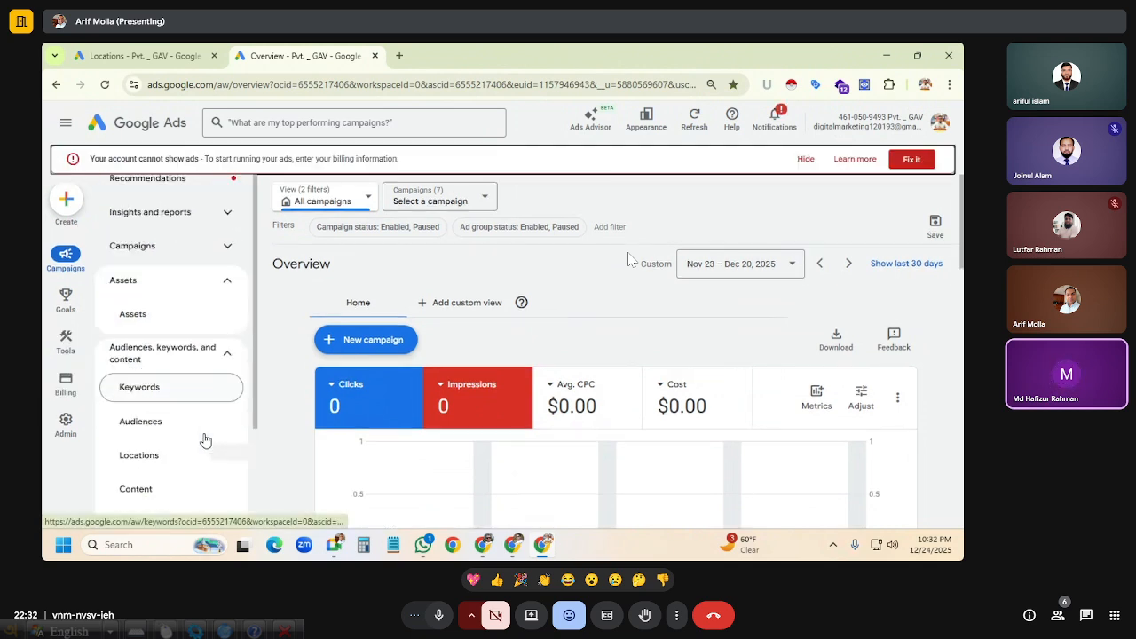
pyautogui.click(140, 372)
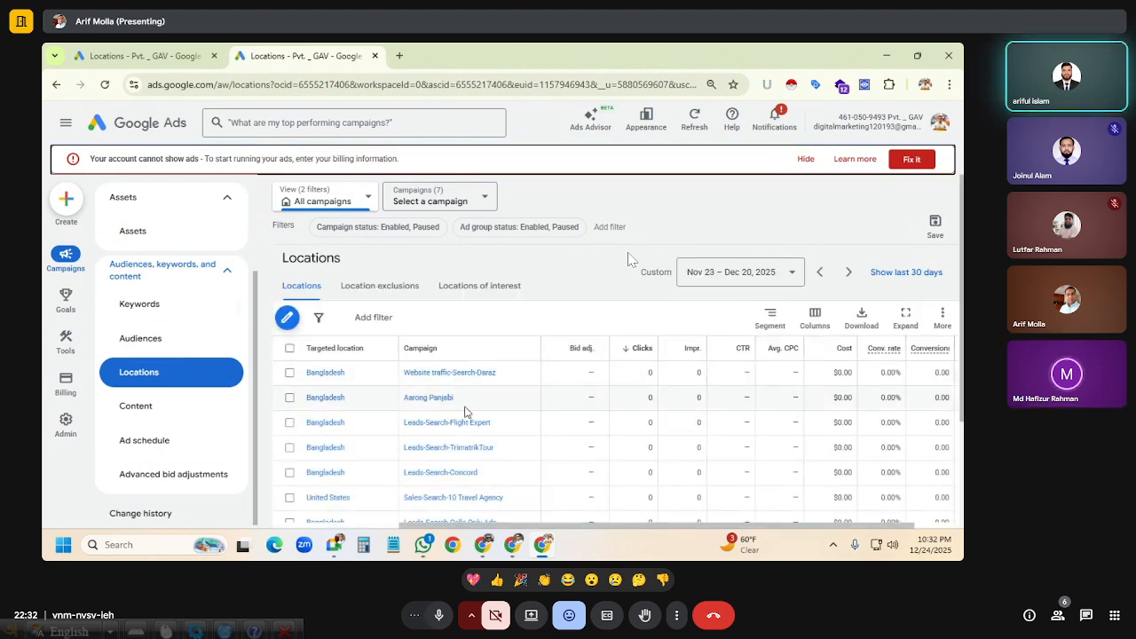
# Compare the narrowing levels offered for the Aarong Panjabi campaign's Bangladesh target with those for the United States target in the first tab.
pyautogui.click(326, 399)
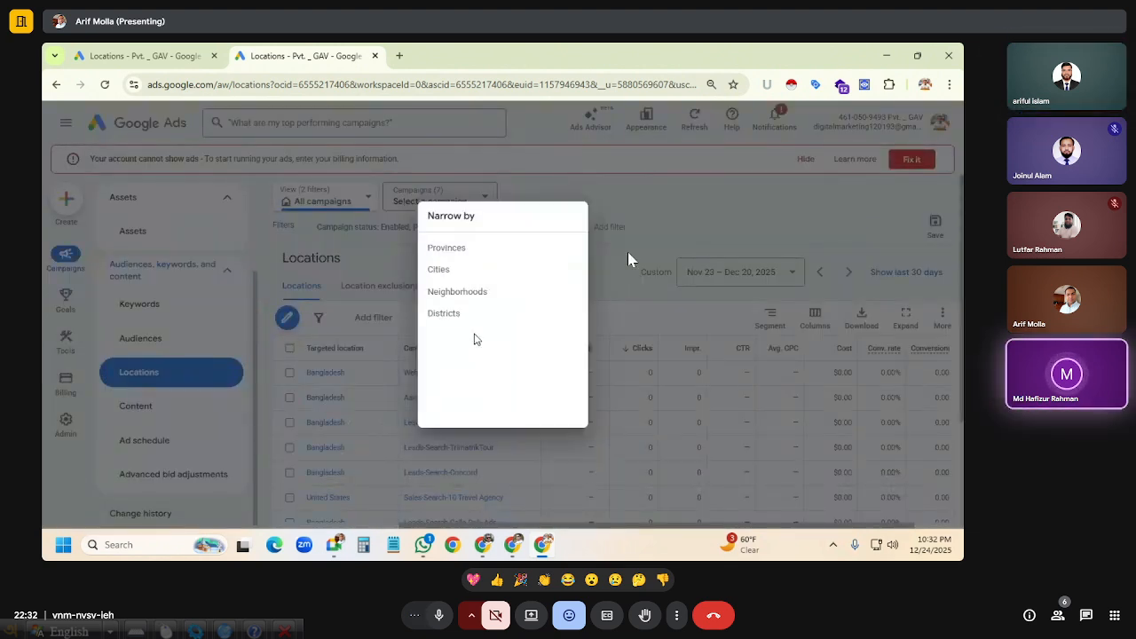
pyautogui.click(153, 55)
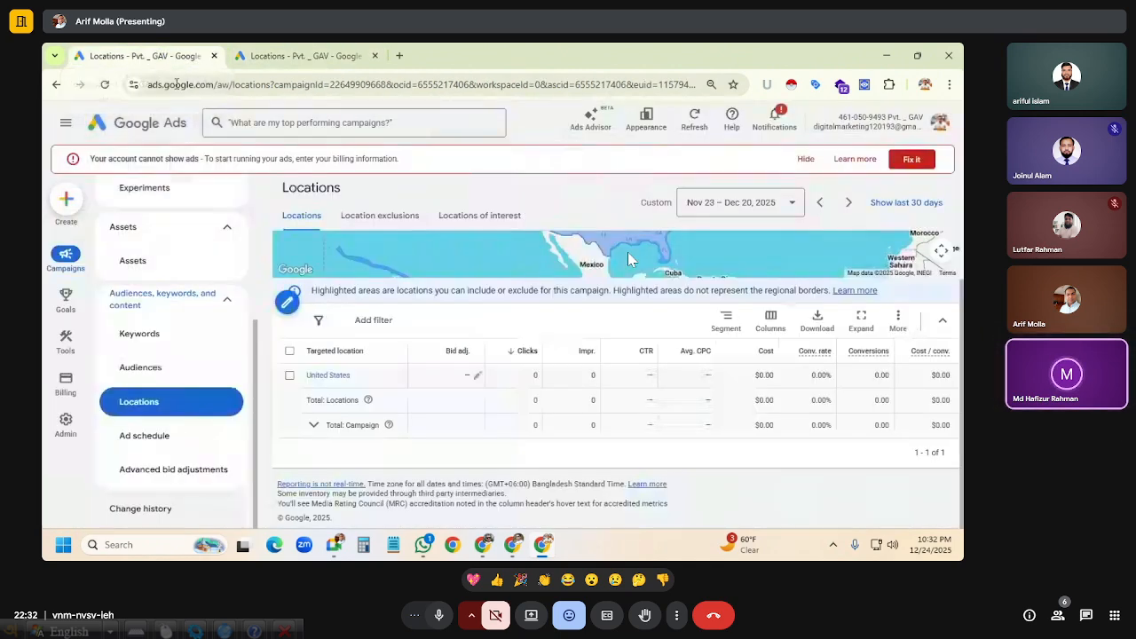
pyautogui.click(327, 376)
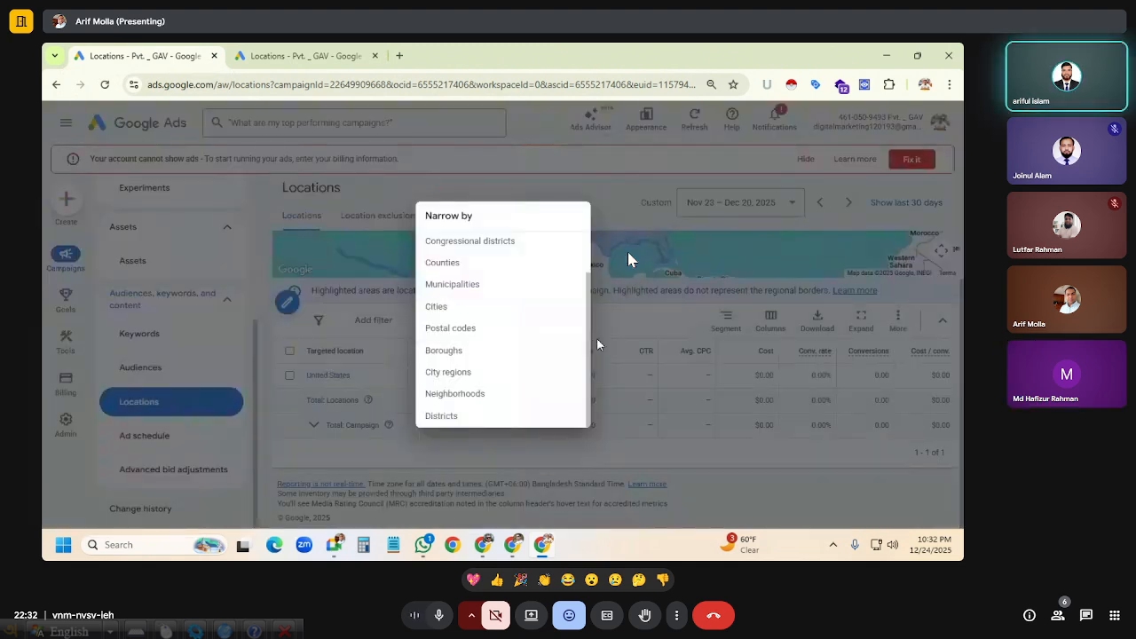
pyautogui.scroll(2, 558, 330)
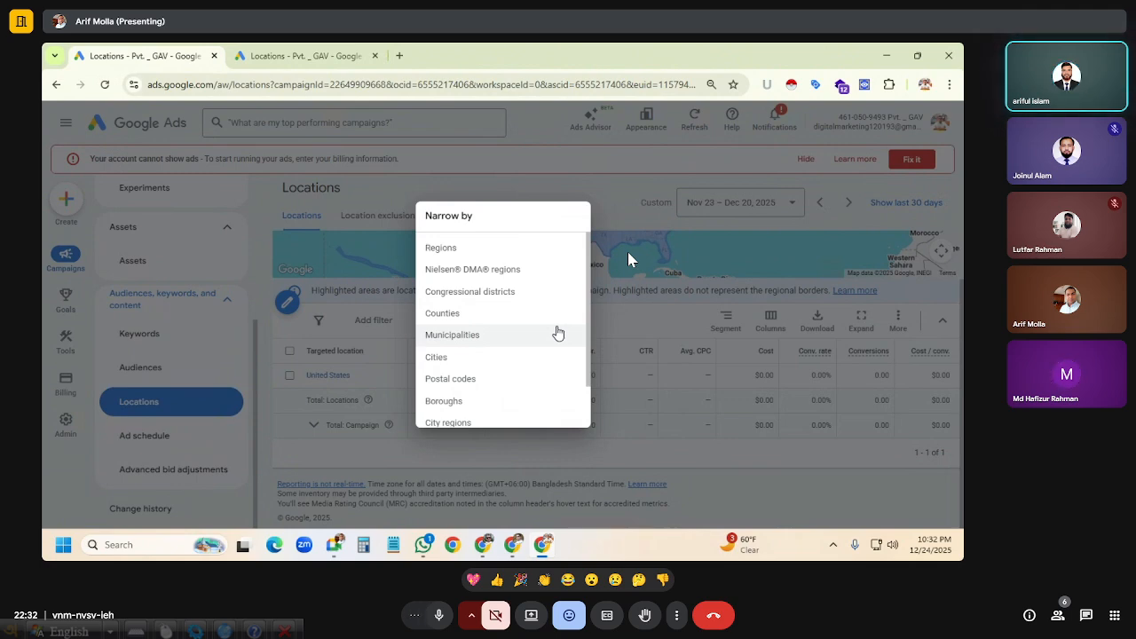
# Recheck the narrowing levels of the Aarong Panjabi campaign's Bangladesh target, and go through the full United States list in the first tab.
pyautogui.click(298, 56)
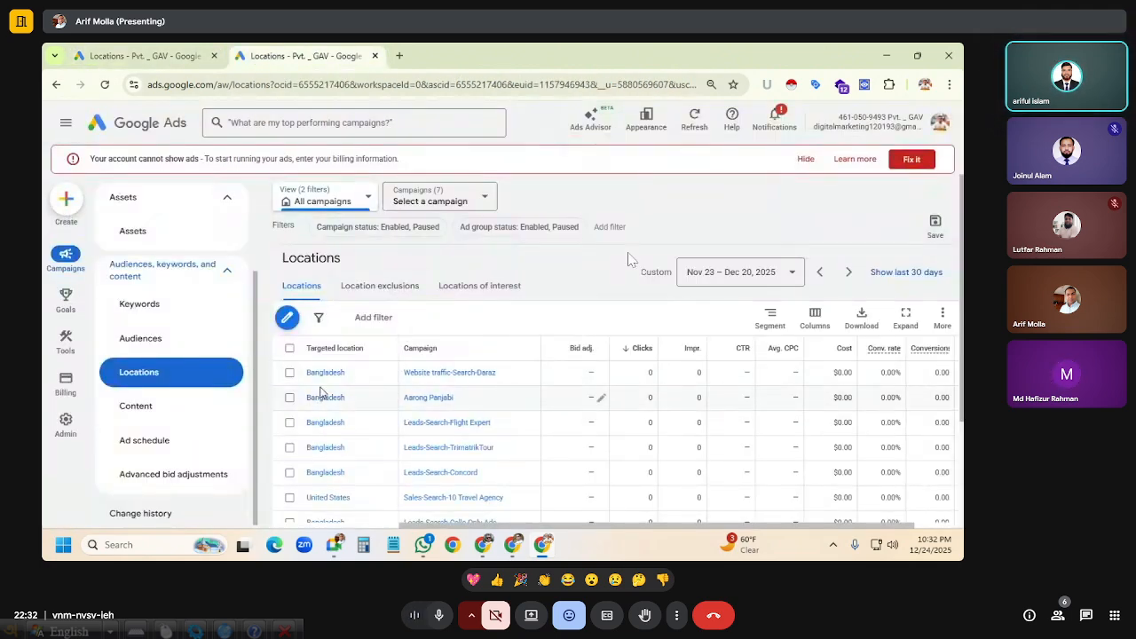
pyautogui.click(323, 399)
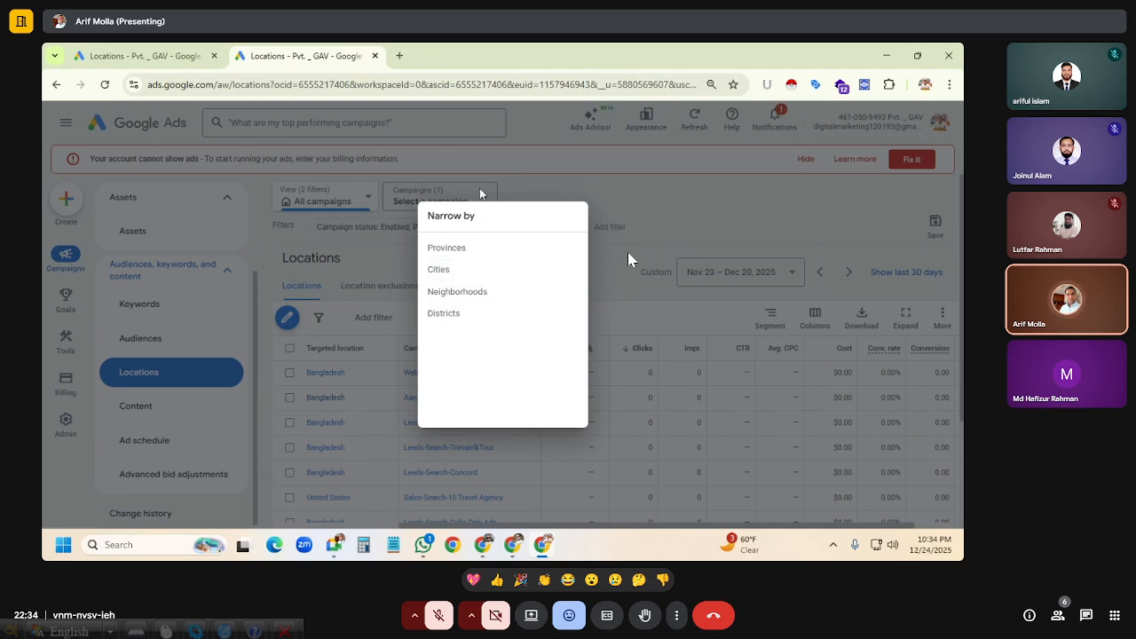
pyautogui.click(172, 58)
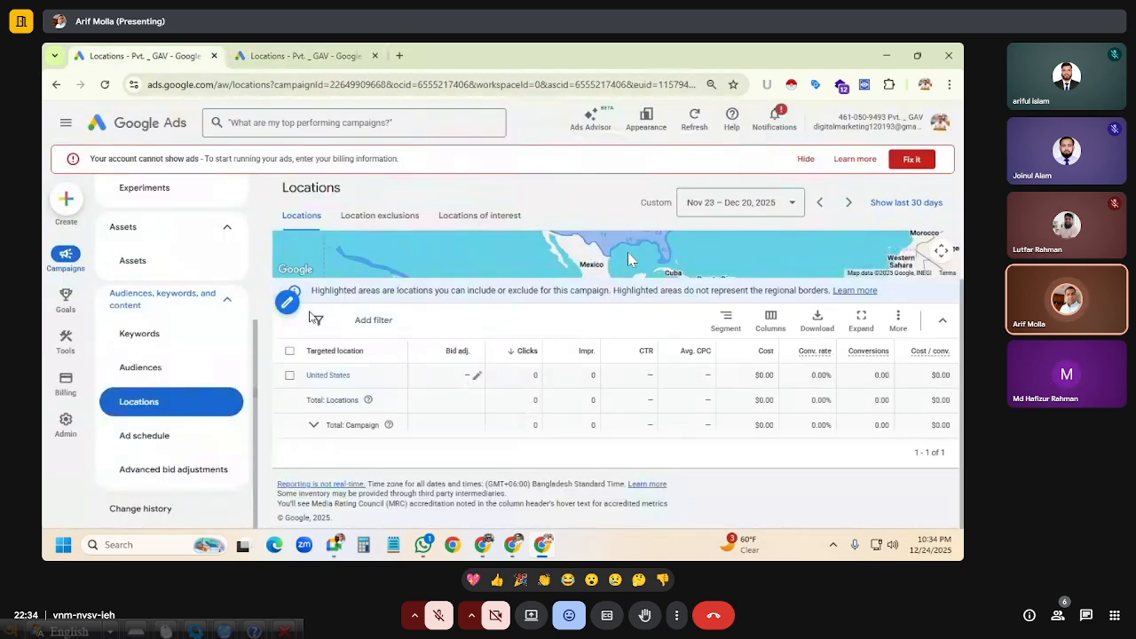
pyautogui.click(328, 375)
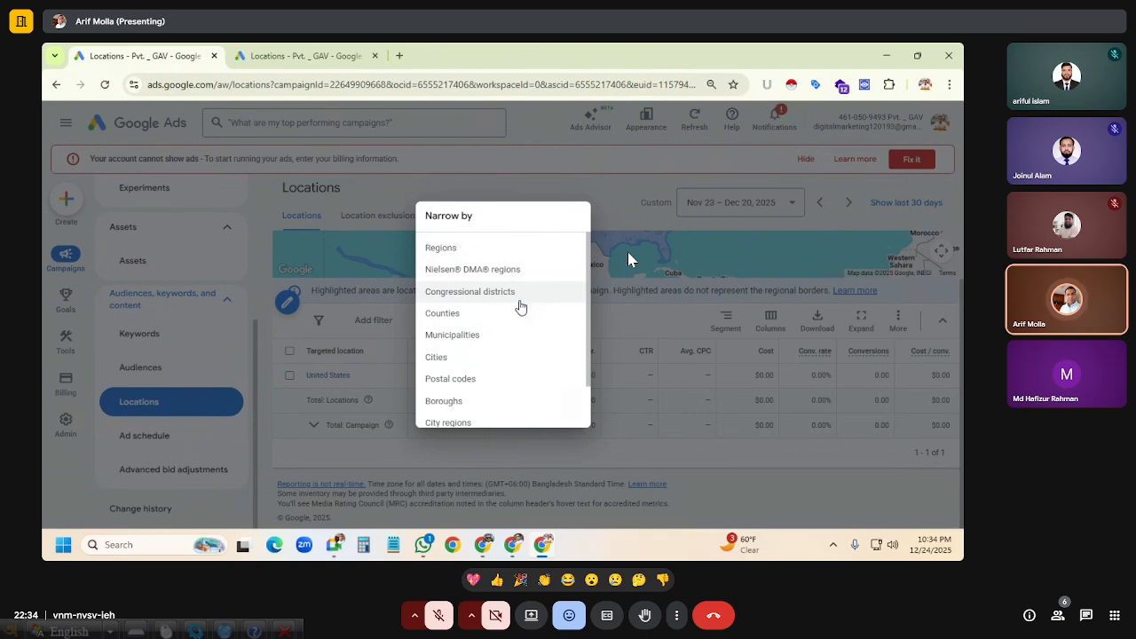
pyautogui.scroll(-1, 502, 332)
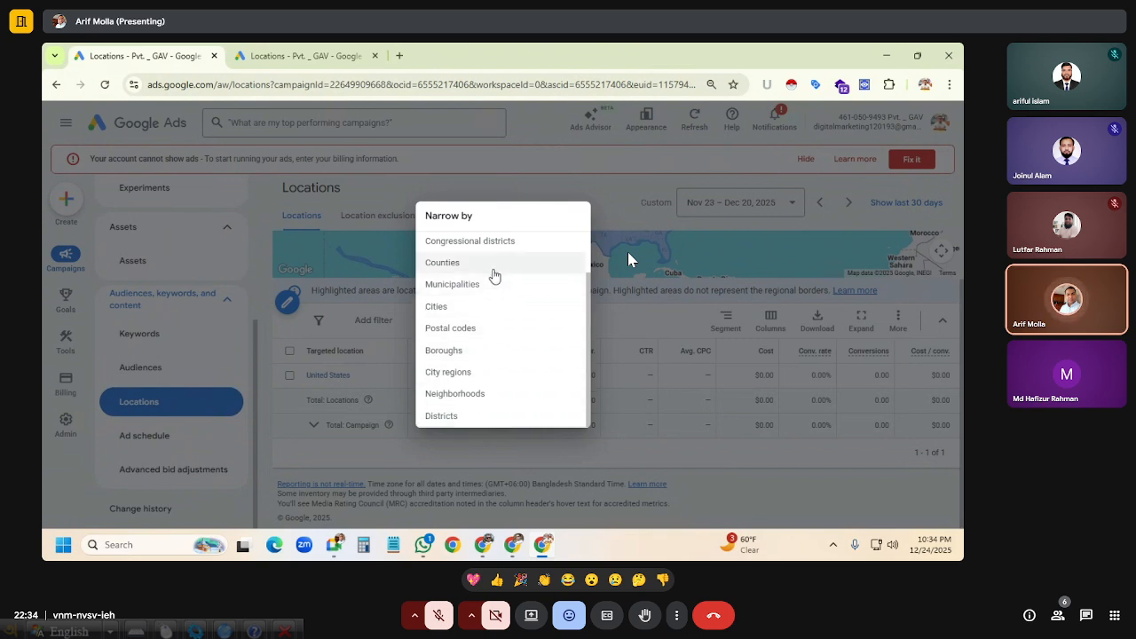
pyautogui.scroll(1, 507, 284)
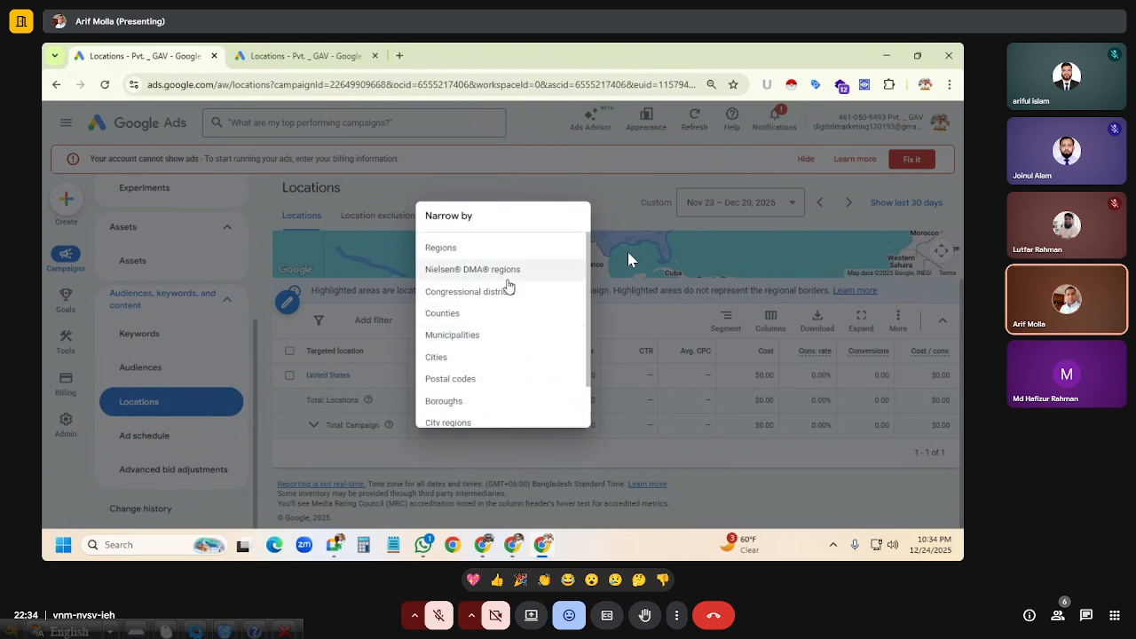
pyautogui.scroll(-1, 509, 274)
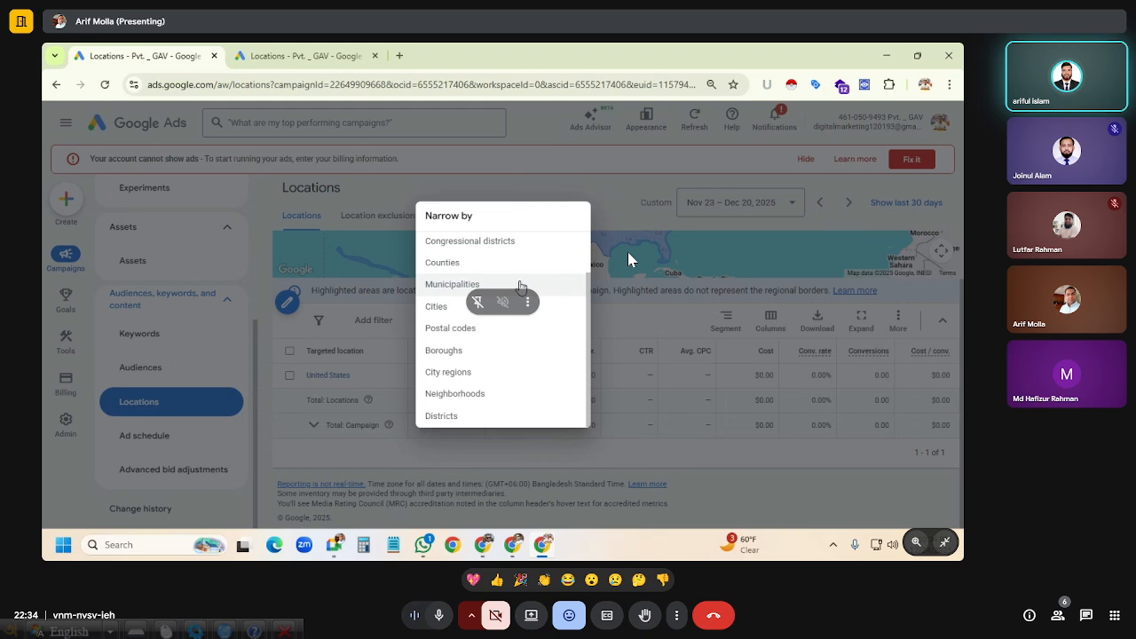
pyautogui.scroll(1, 521, 286)
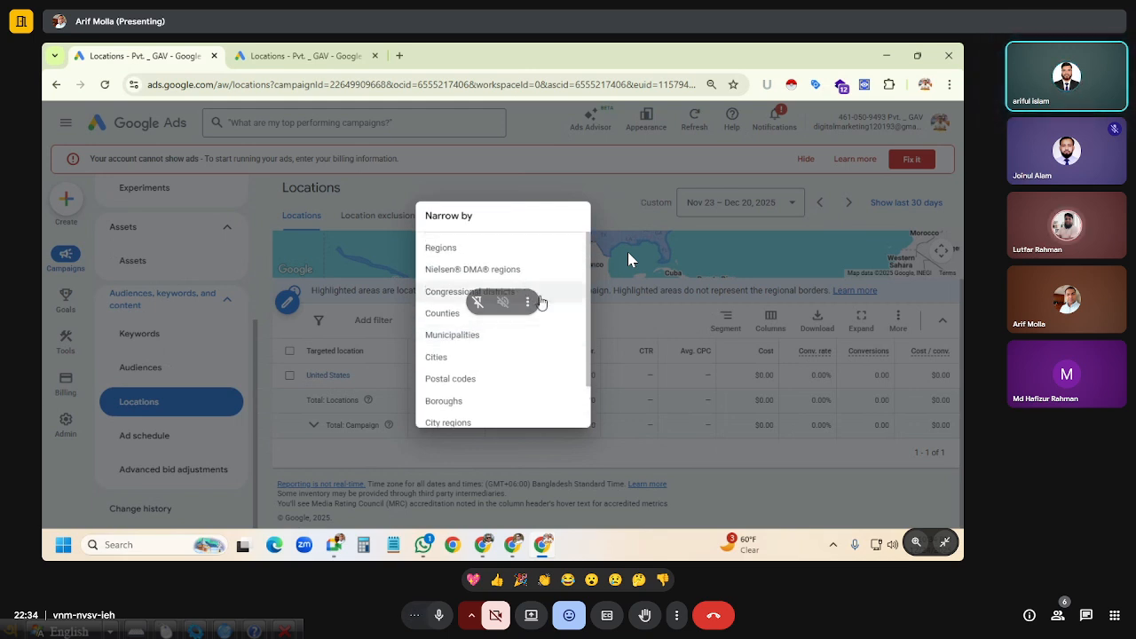
pyautogui.scroll(-1, 521, 325)
pyautogui.scroll(-1, 521, 326)
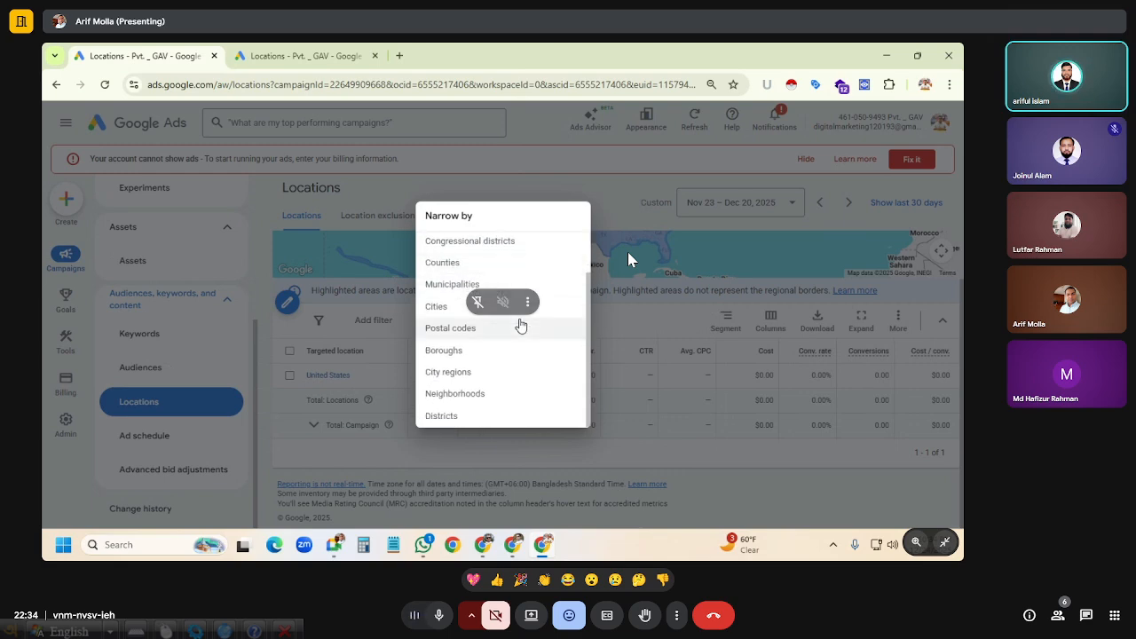
pyautogui.click(652, 319)
# Return to the all-campaigns Locations report in the second browser tab.
pyautogui.click(340, 55)
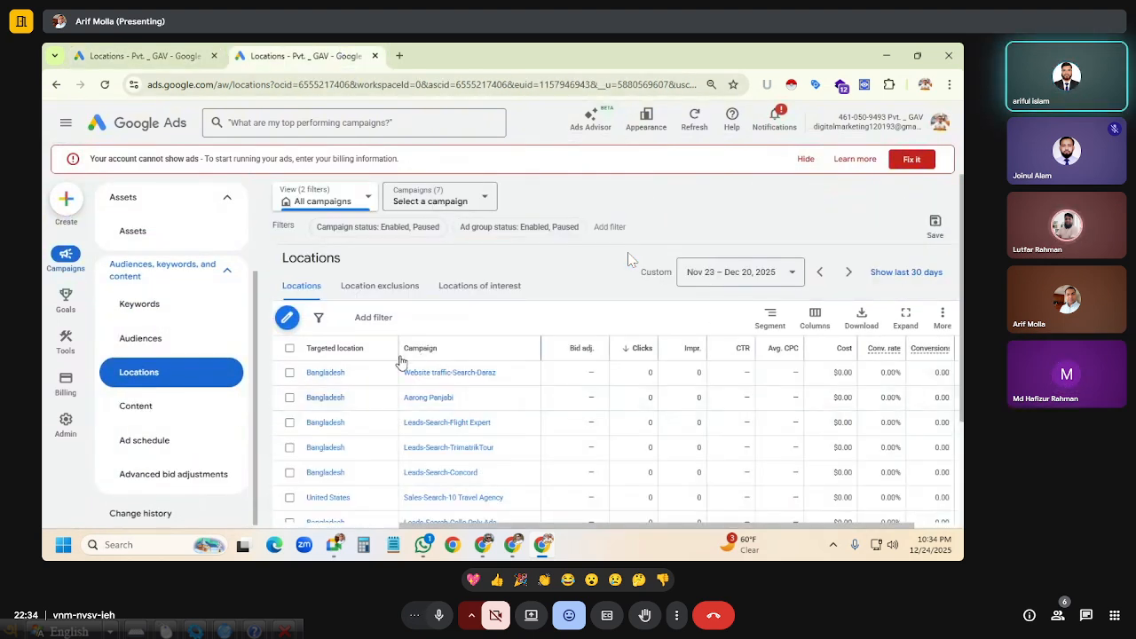
pyautogui.scroll(1, 128, 300)
pyautogui.scroll(3, 133, 301)
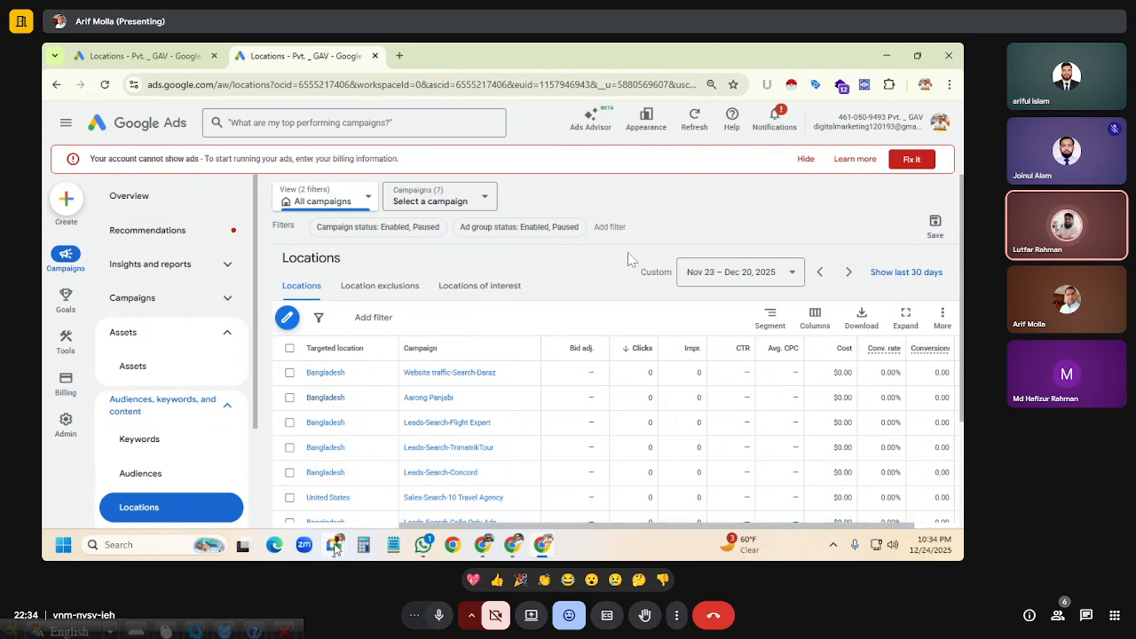
# Switch to the Google Meet window, mute the presenter's microphone, and go back to the Locations report.
pyautogui.moveTo(334, 544)
pyautogui.click(267, 487)
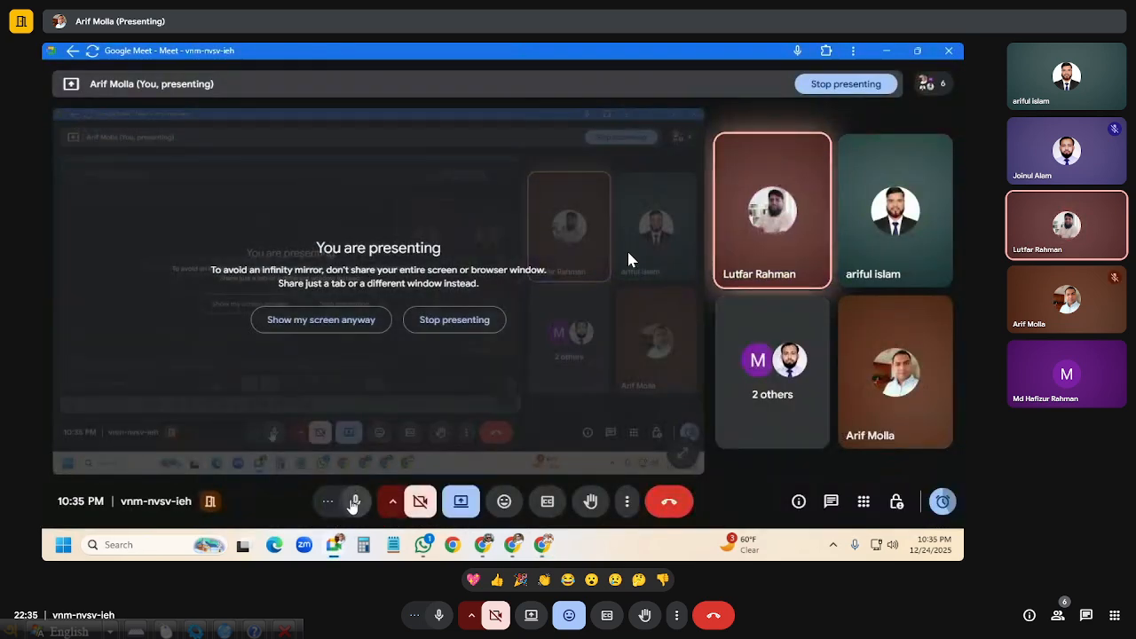
pyautogui.click(355, 501)
pyautogui.click(888, 50)
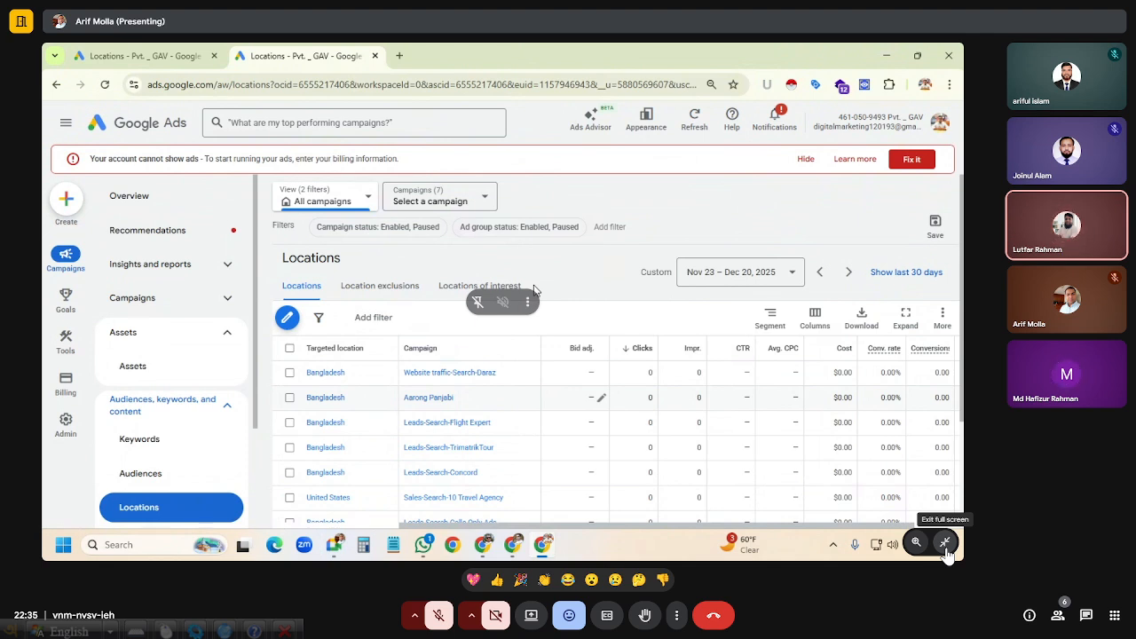
# Unmute the listener's microphone in the meeting call and mute it again.
pyautogui.click(439, 617)
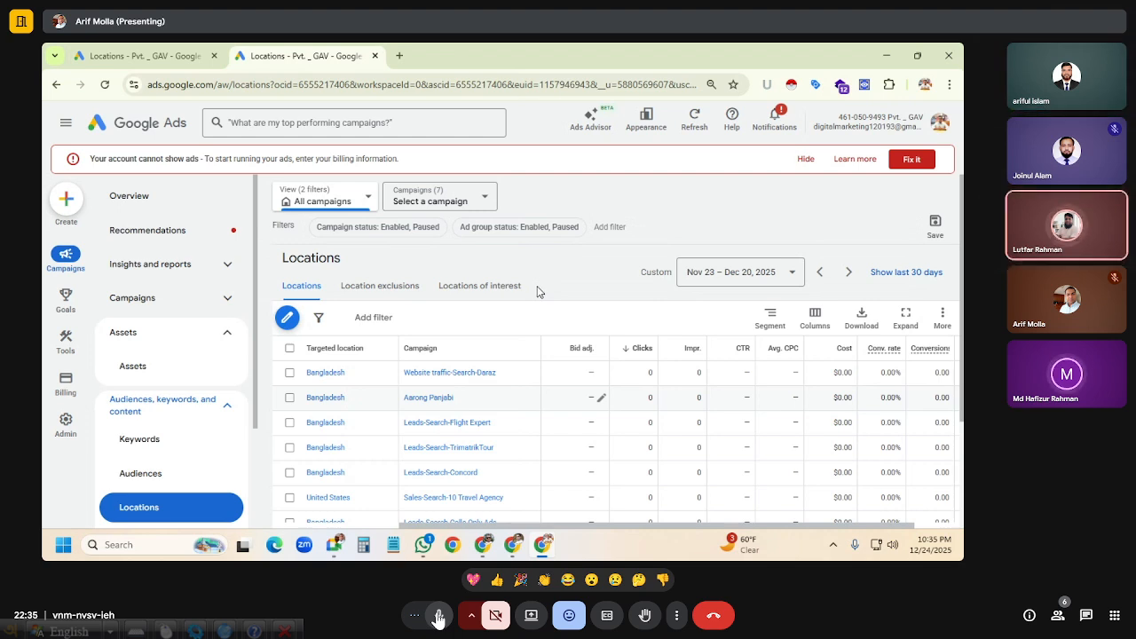
pyautogui.click(437, 619)
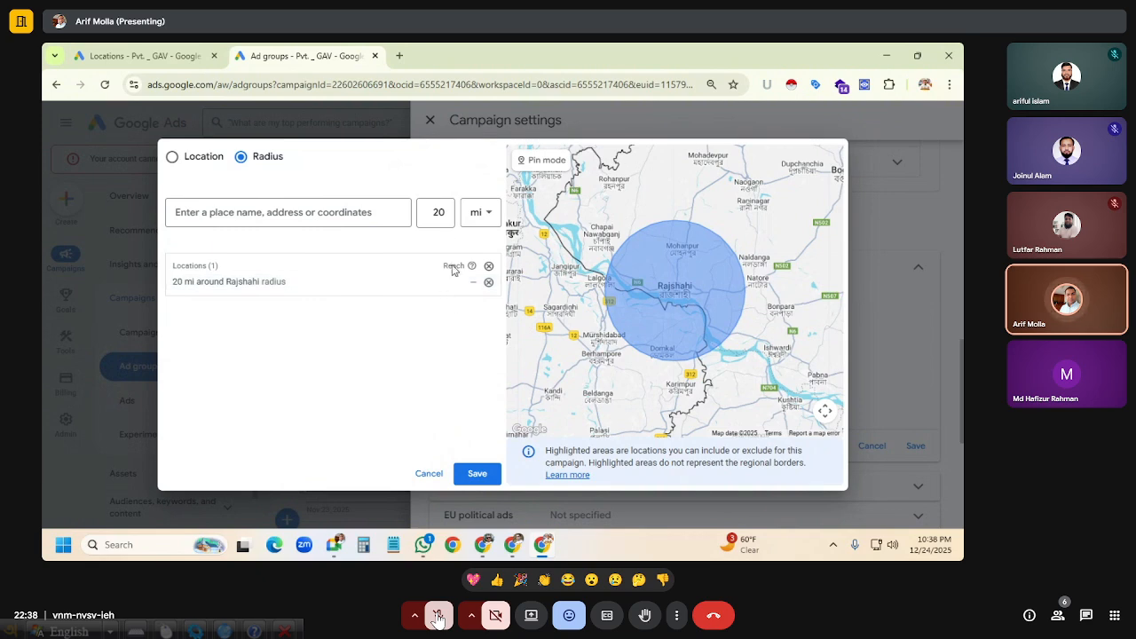
# Replace the 20 mi Rajshahi radius target with a 20 km radius around Godagari Upazila and save the location selection.
pyautogui.click(478, 256)
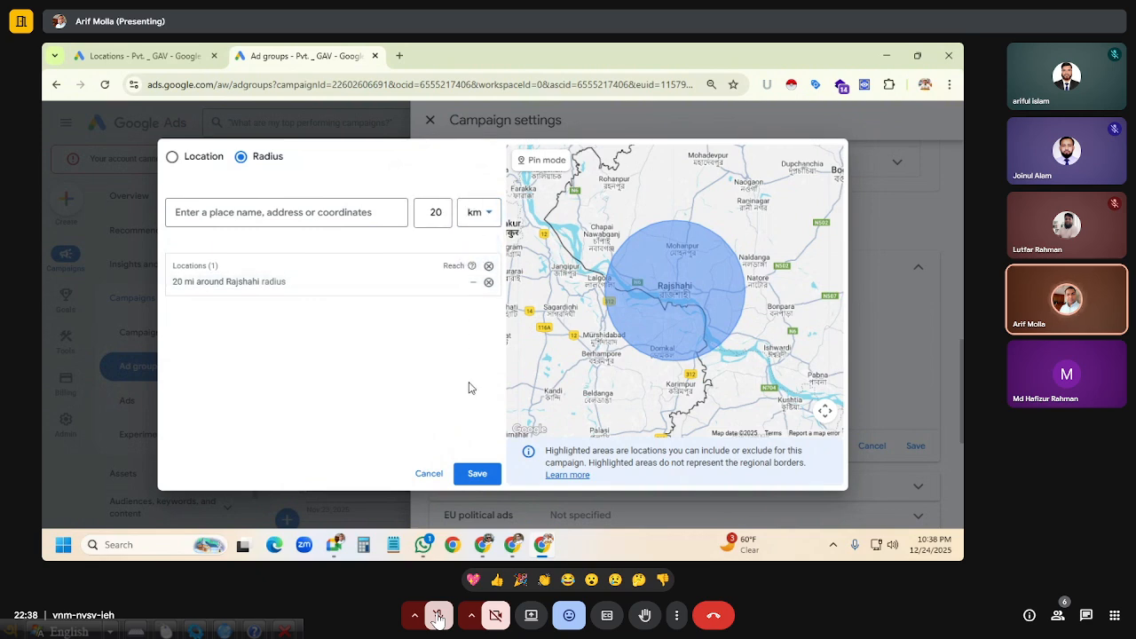
pyautogui.scroll(-2, 672, 346)
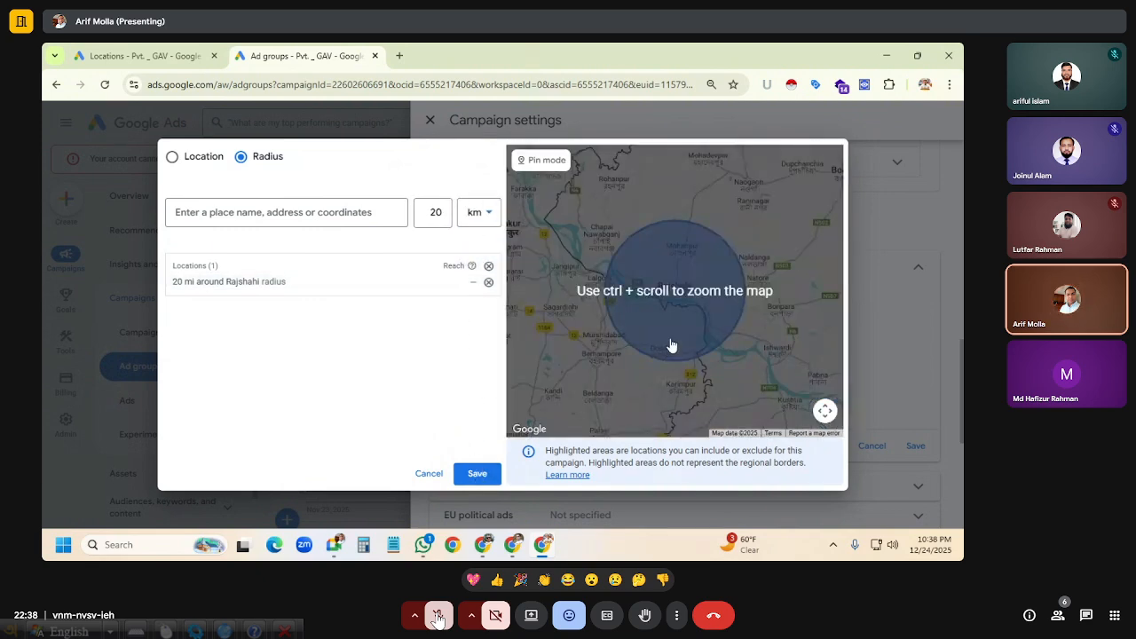
pyautogui.click(346, 217)
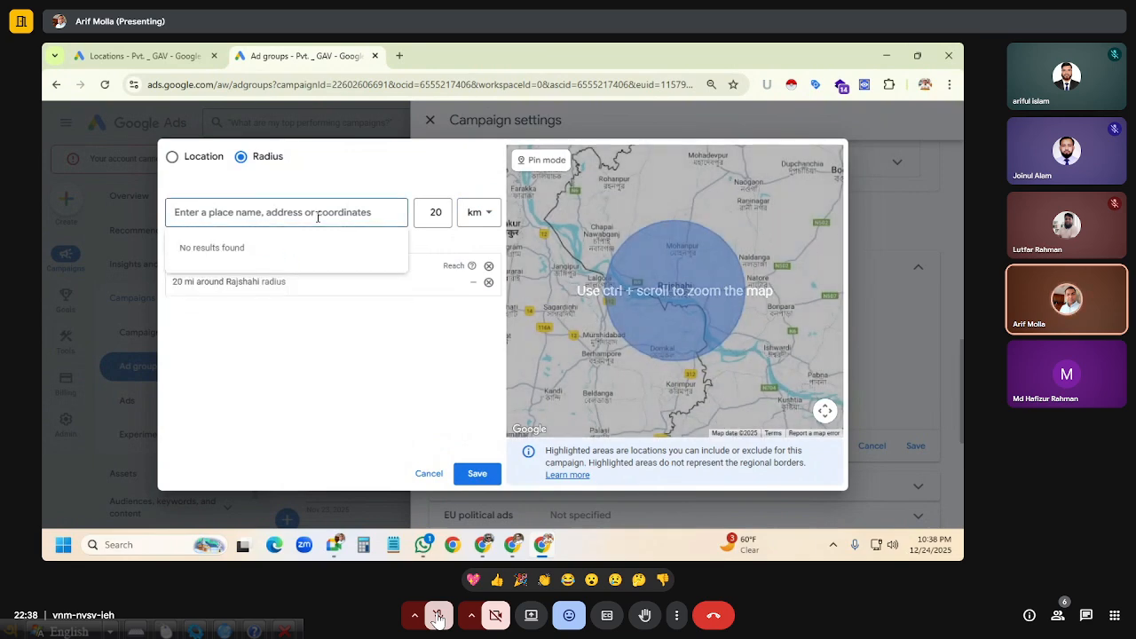
pyautogui.write('G')
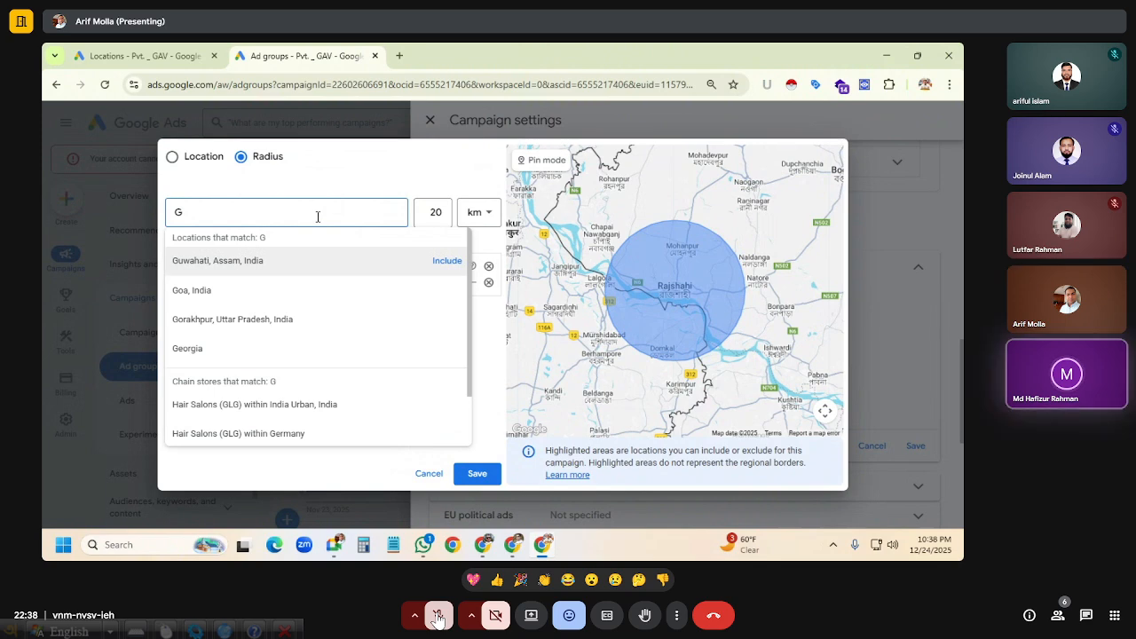
pyautogui.write('odaga')
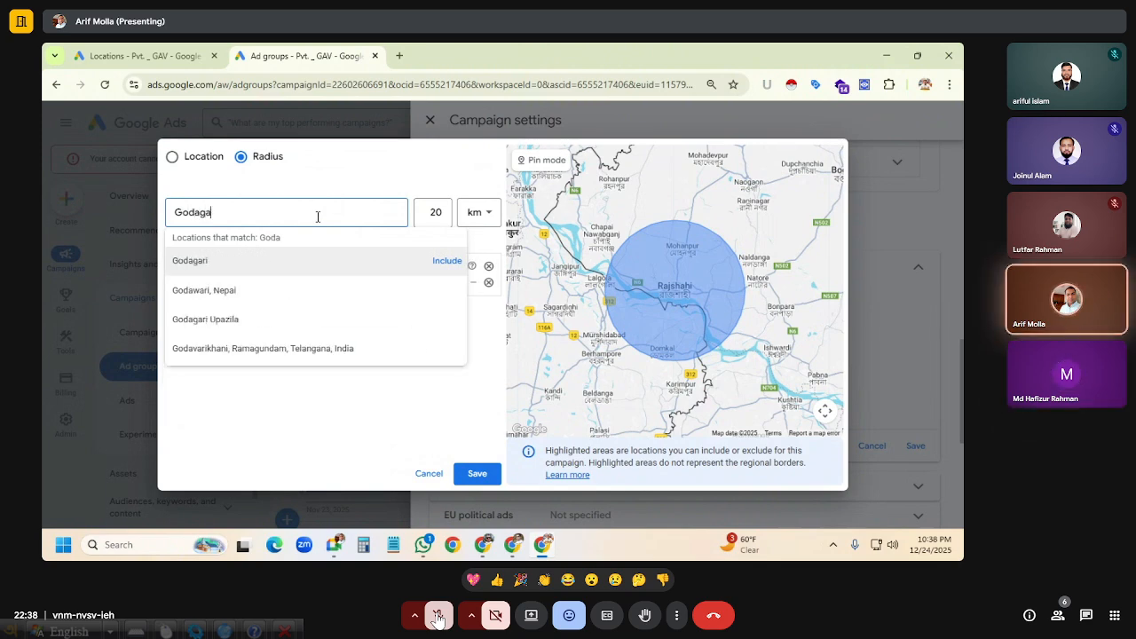
pyautogui.write('ri')
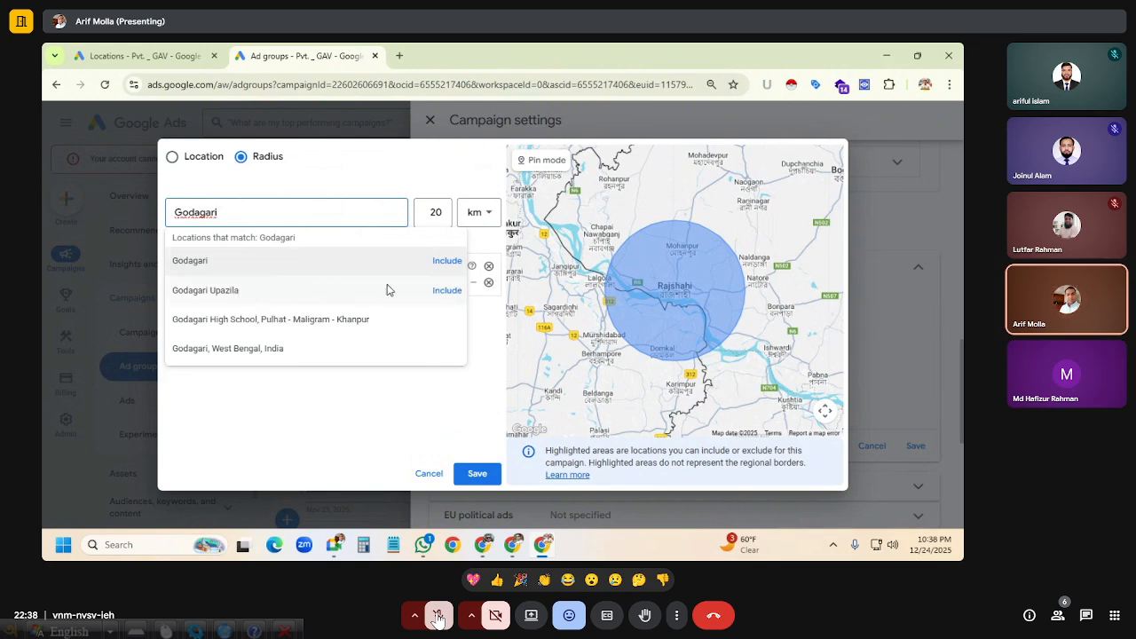
pyautogui.click(446, 290)
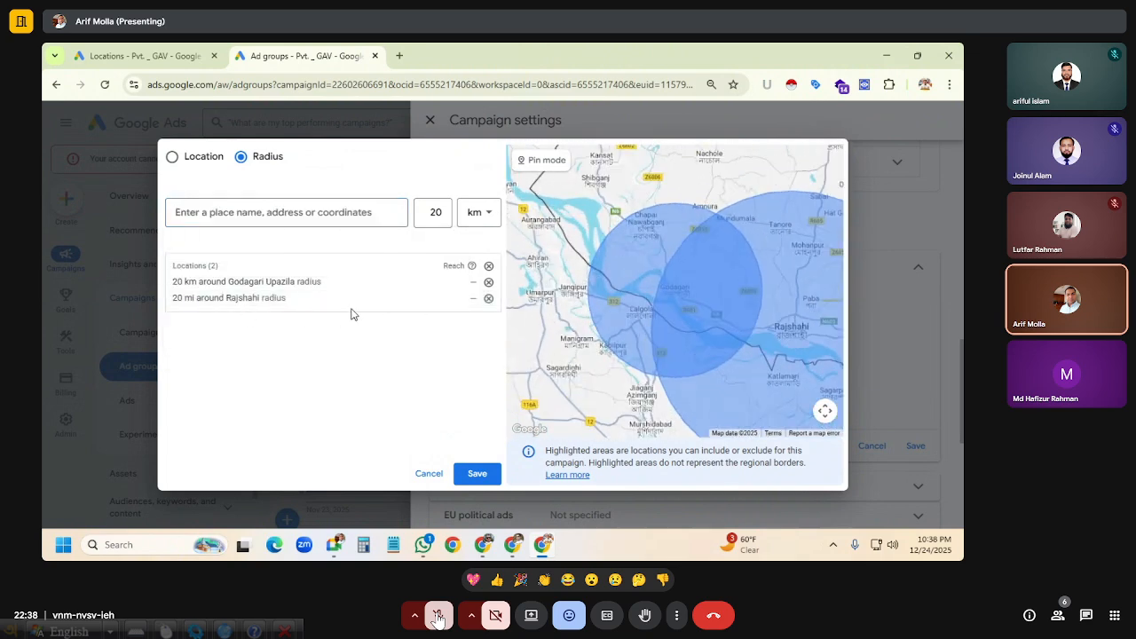
pyautogui.click(489, 299)
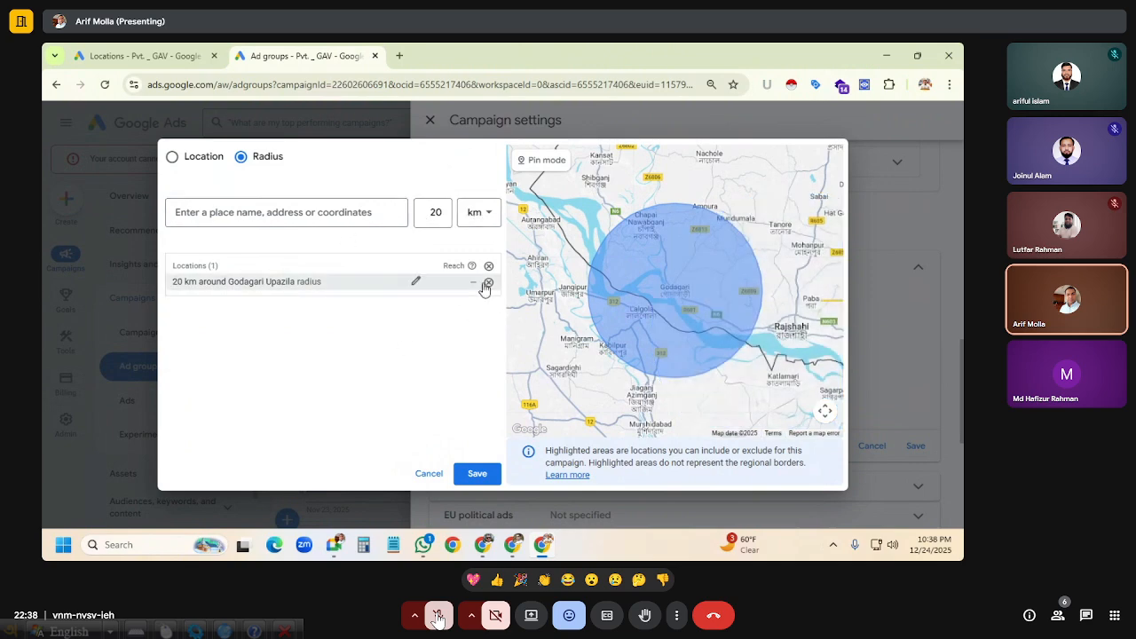
pyautogui.click(476, 473)
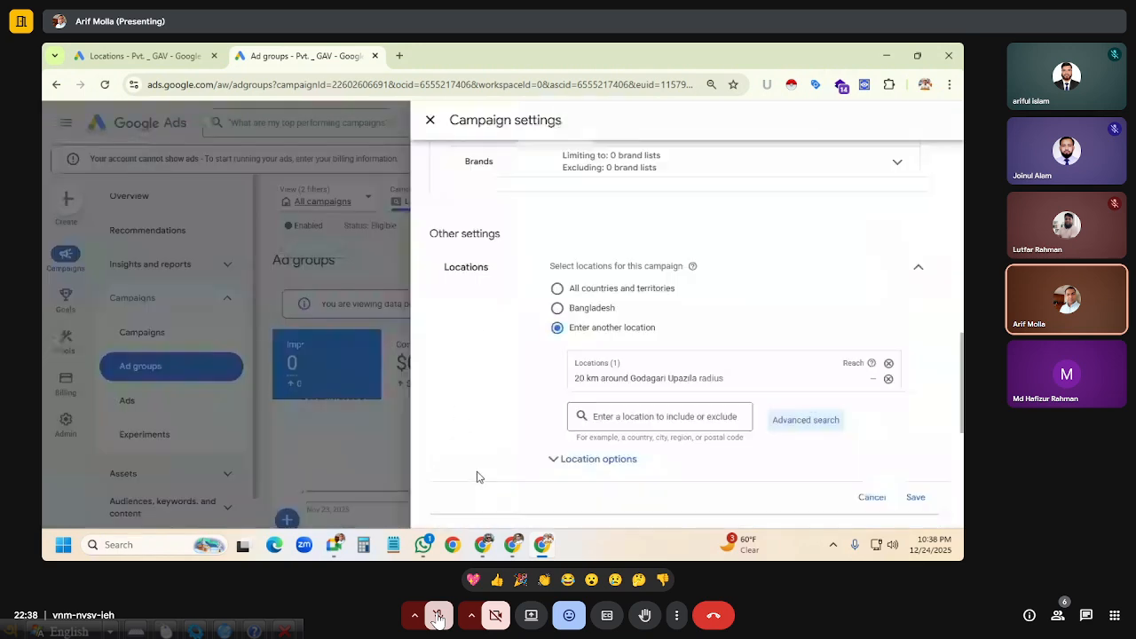
# Reopen the advanced location search and examine the area covered by the Godagari Upazila radius on the map.
pyautogui.click(815, 421)
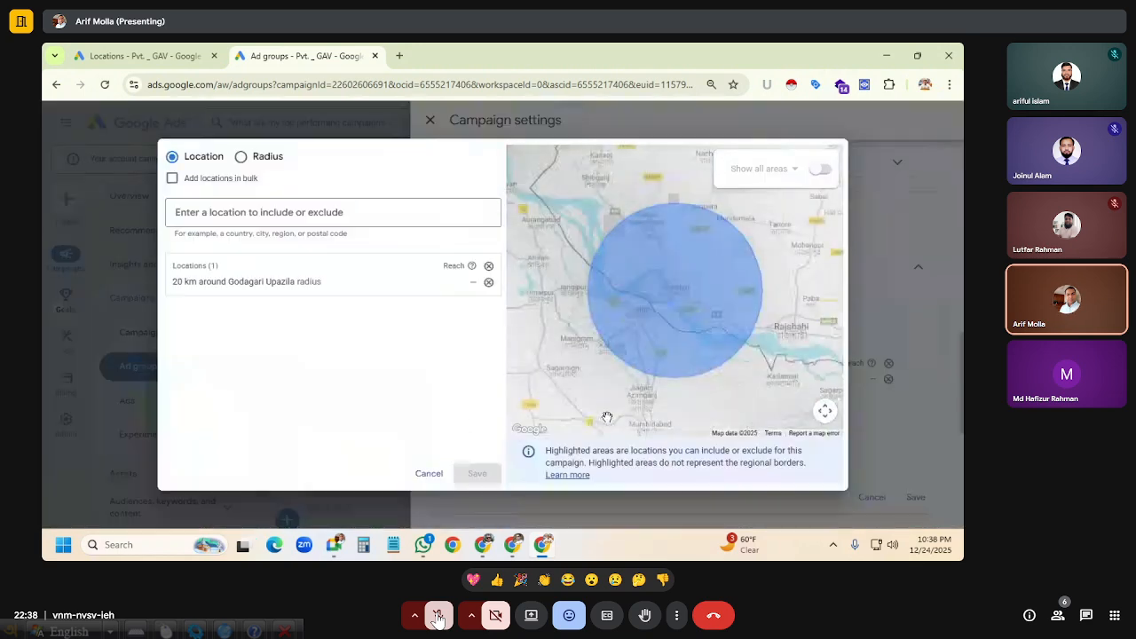
pyautogui.scroll(-1, 609, 351)
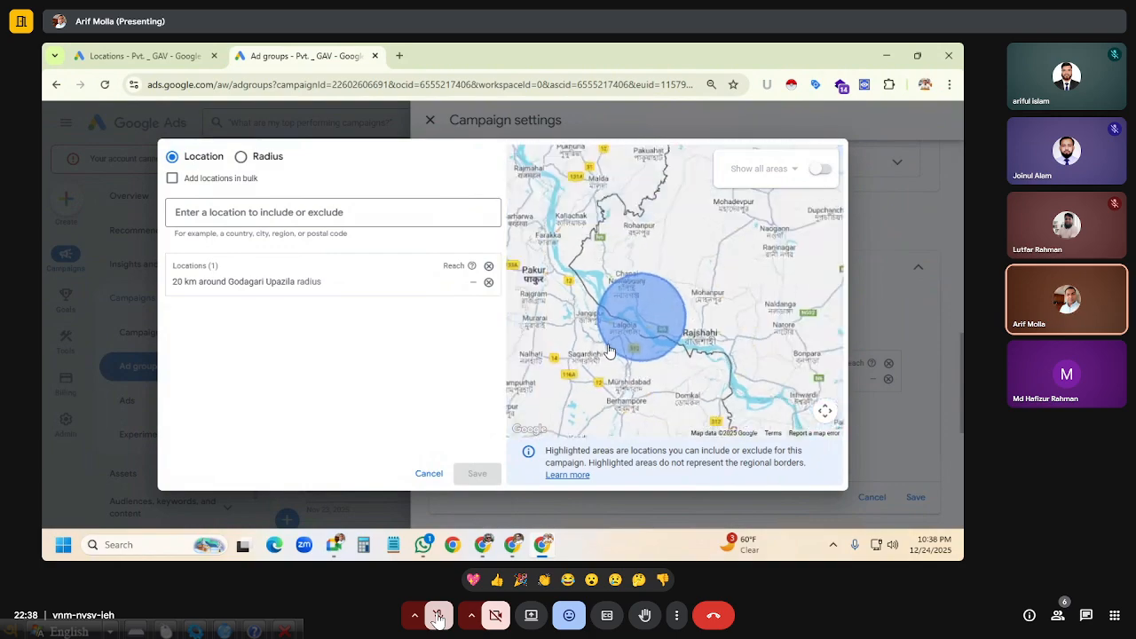
pyautogui.moveTo(687, 375); pyautogui.dragTo(671, 346)
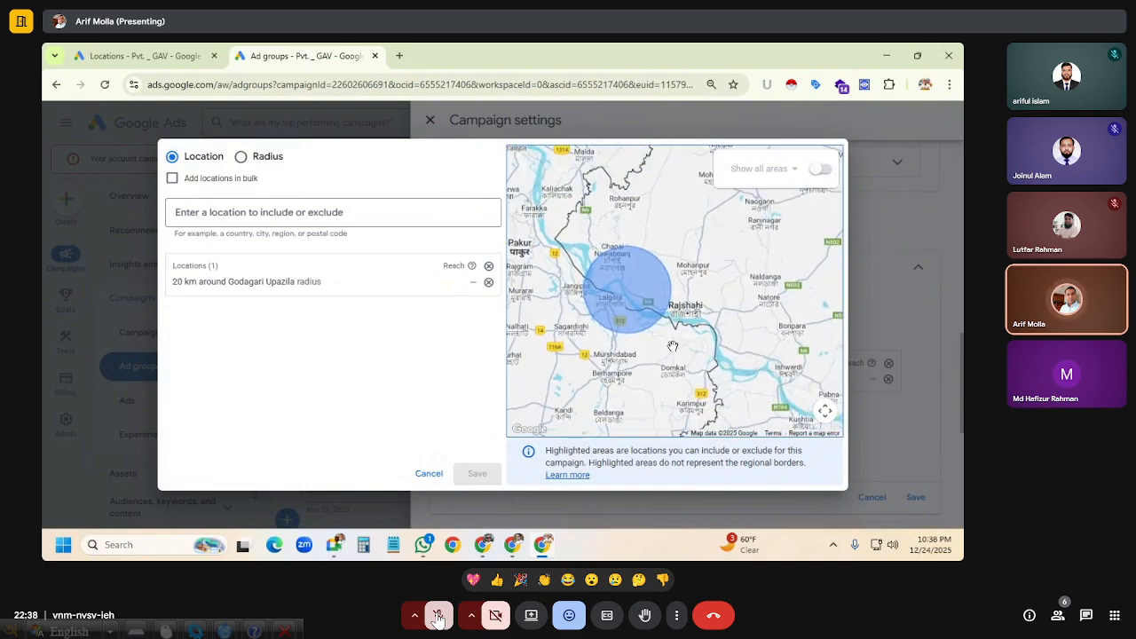
pyautogui.moveTo(693, 239); pyautogui.dragTo(703, 296)
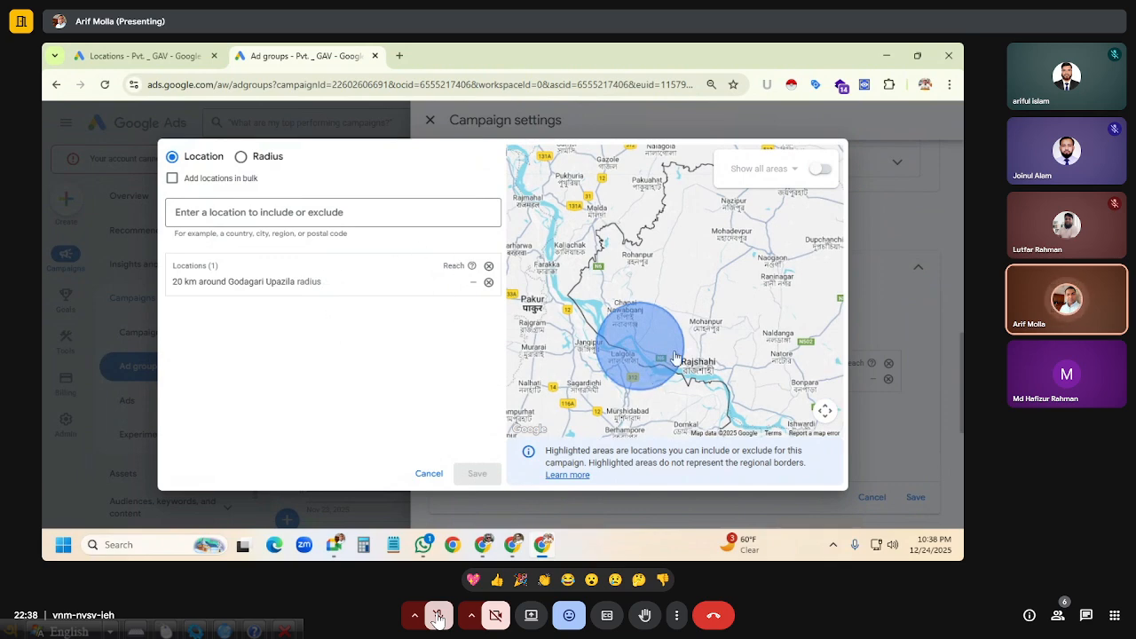
pyautogui.moveTo(671, 376); pyautogui.dragTo(680, 297)
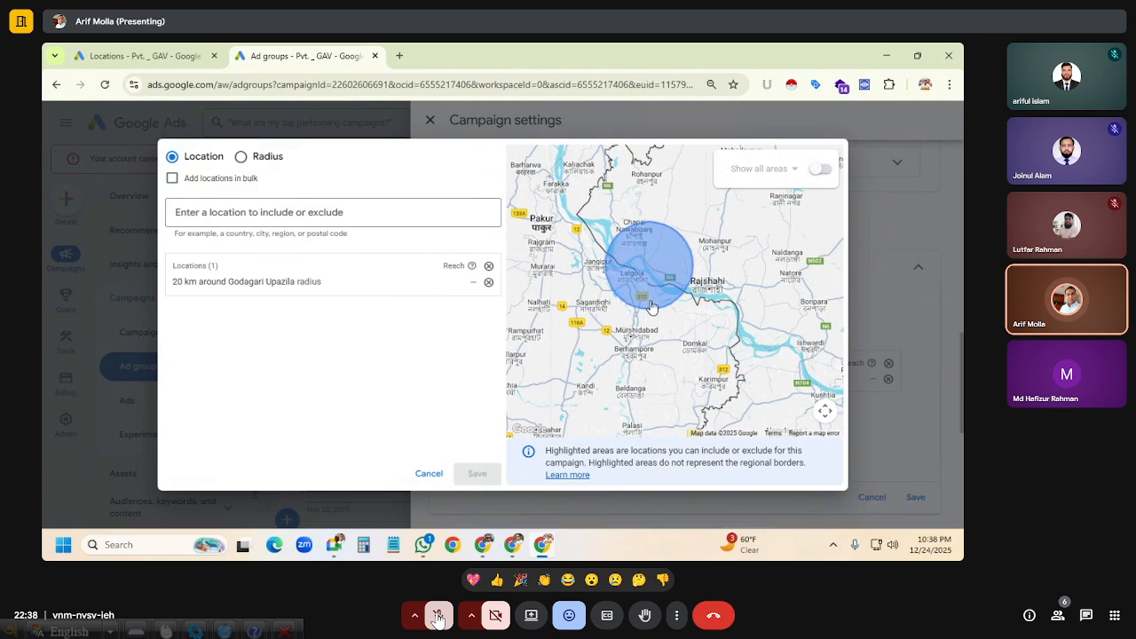
pyautogui.scroll(-2, 652, 307)
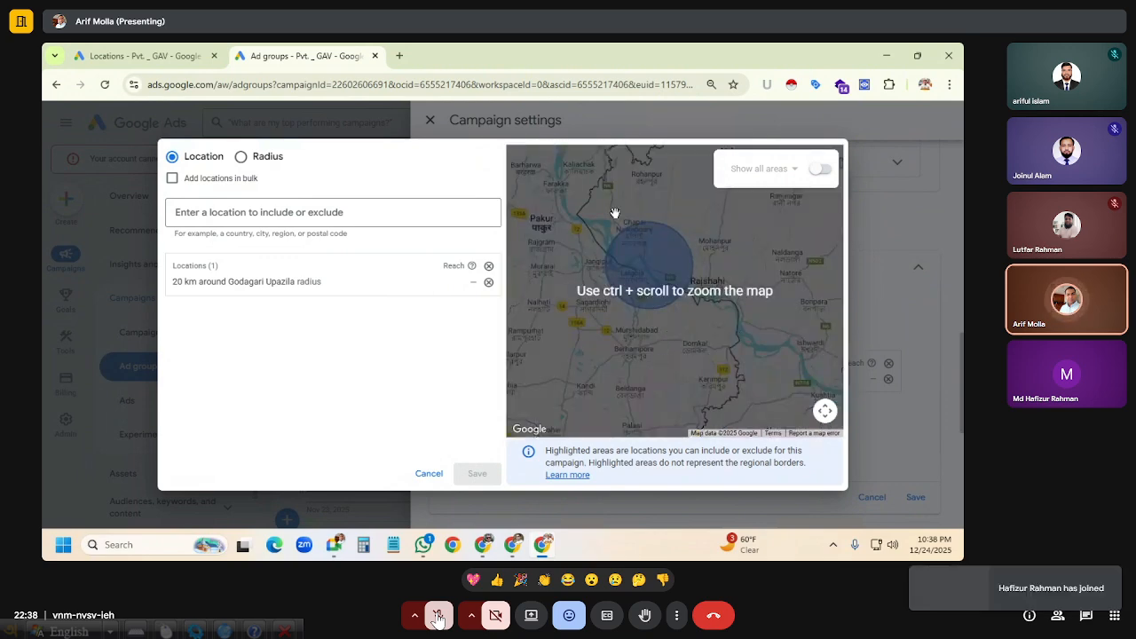
pyautogui.keyDown('ctrl'); pyautogui.scroll(2, 653, 352); pyautogui.keyUp('ctrl')
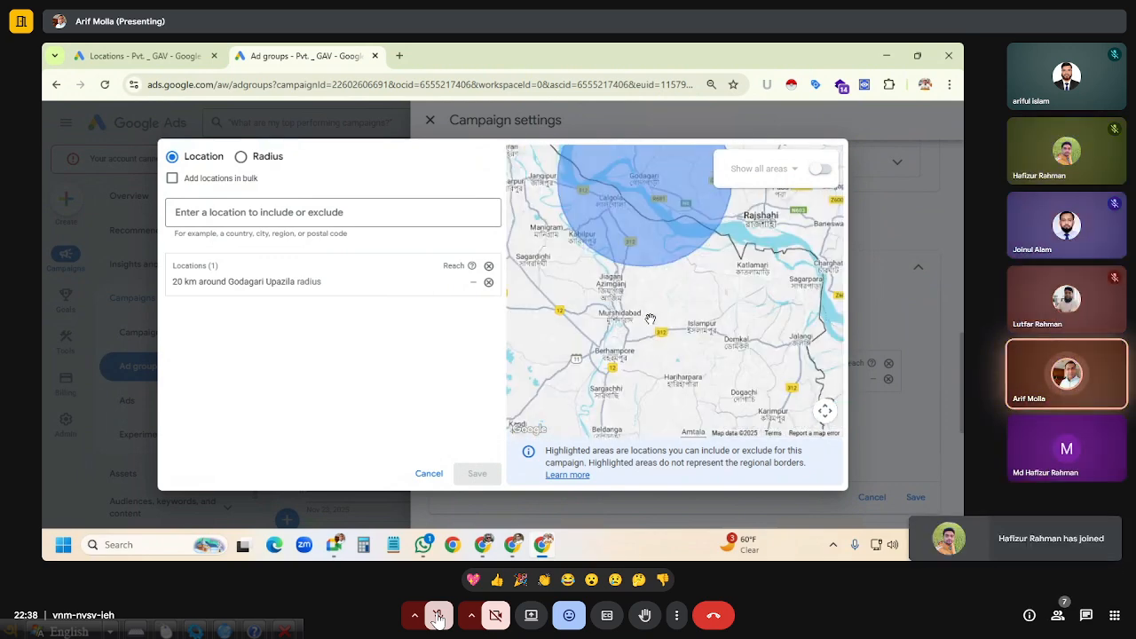
pyautogui.scroll(1, 649, 322)
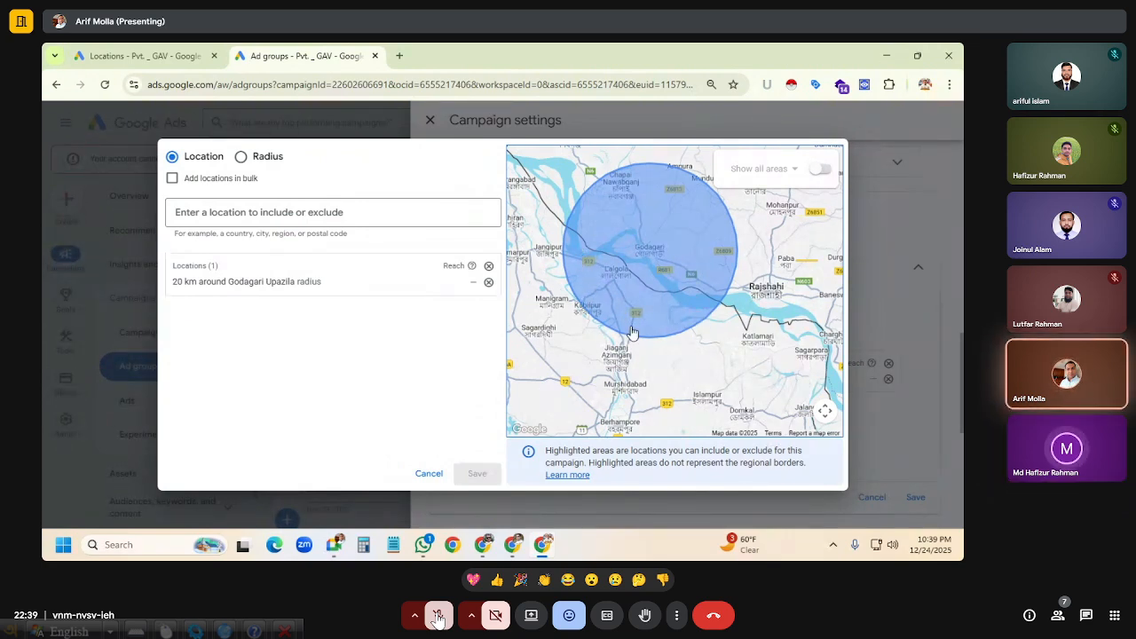
# Switch the advanced location search to radius targeting by place name, address or coordinates.
pyautogui.click(265, 214)
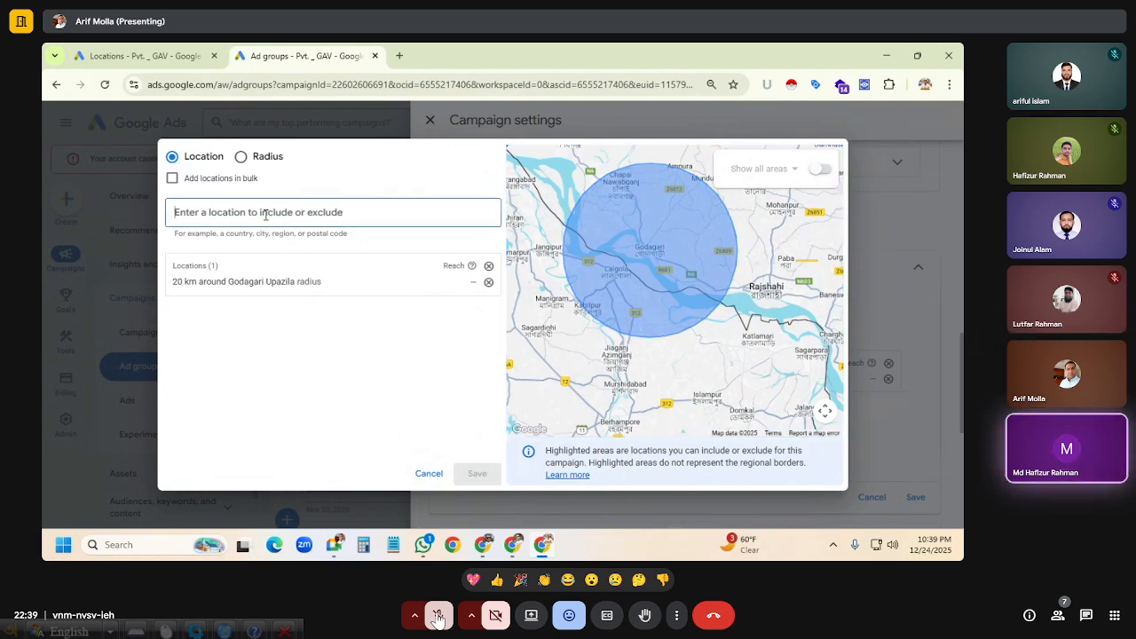
pyautogui.click(241, 158)
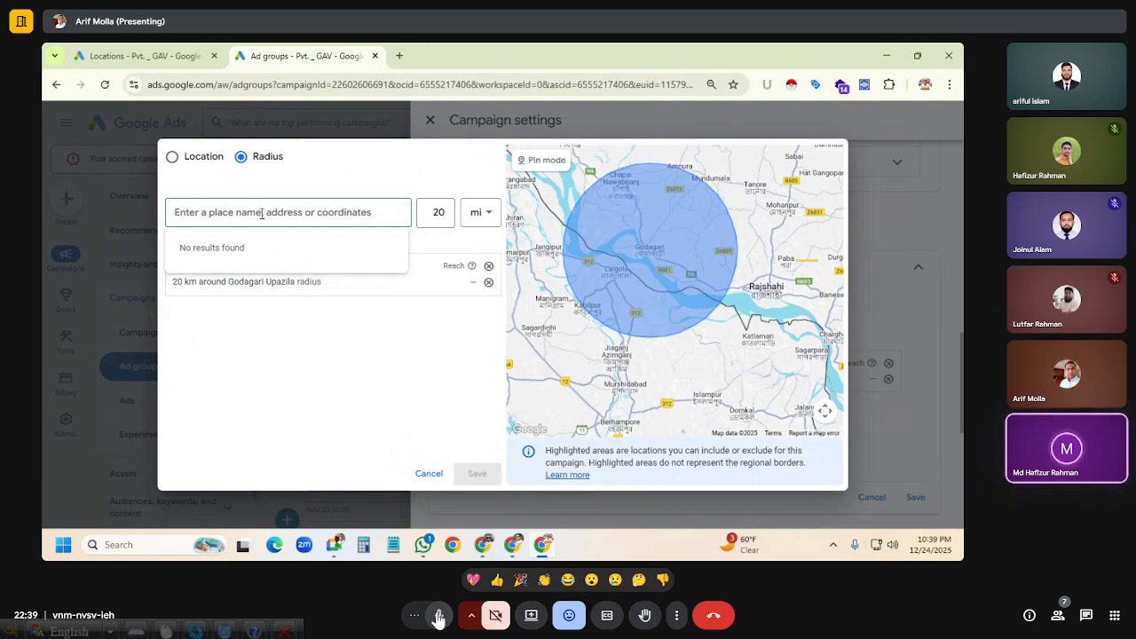
# Switch from radius to location targeting, search for Lalgola, and exclude Lalbag, West Bengal, India.
pyautogui.write('Lalgola')
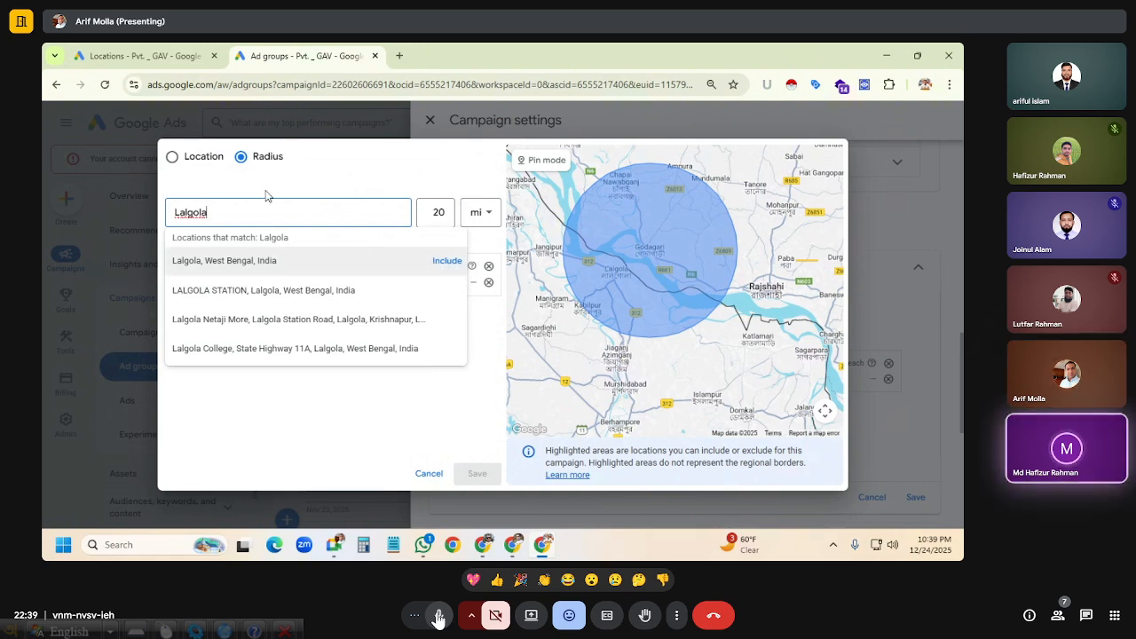
pyautogui.click(184, 157)
pyautogui.click(259, 215)
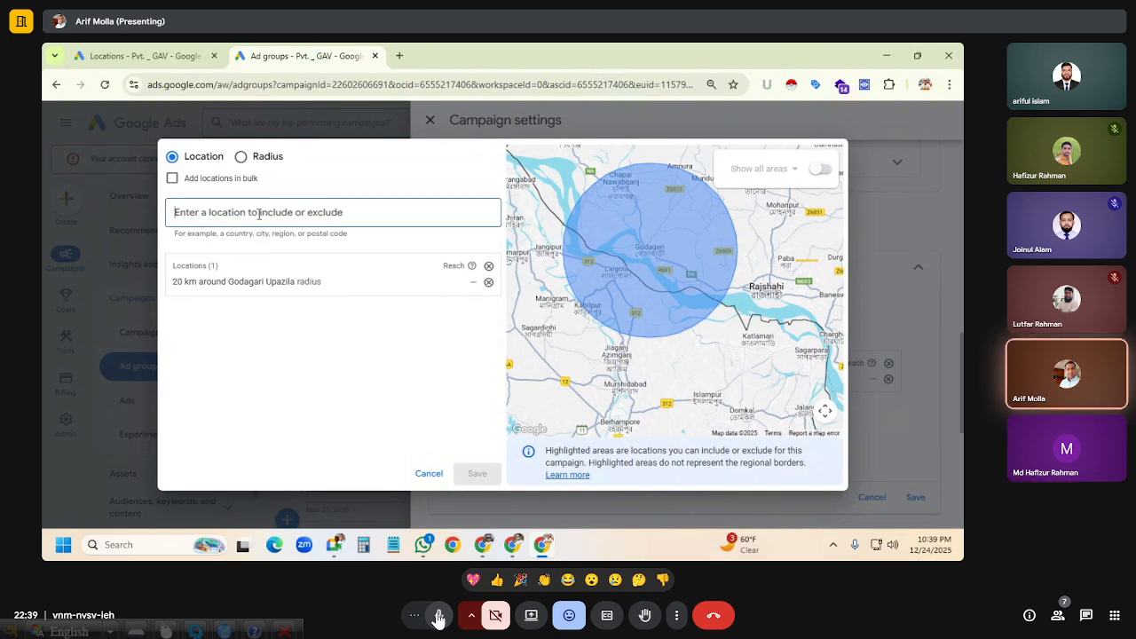
pyautogui.write('La')
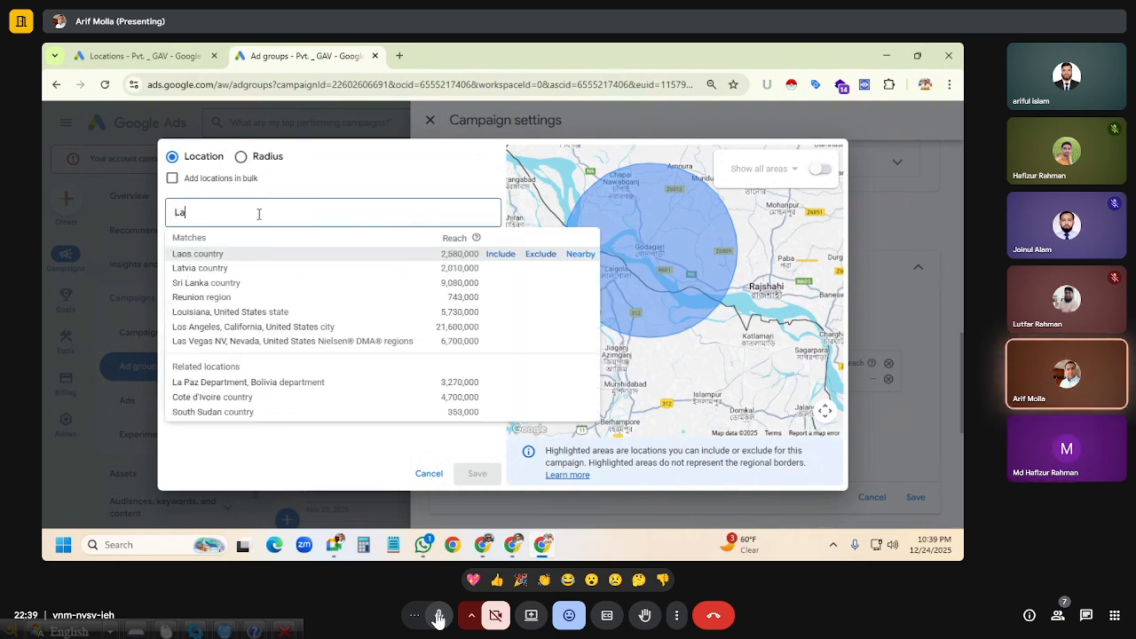
pyautogui.write('lgola')
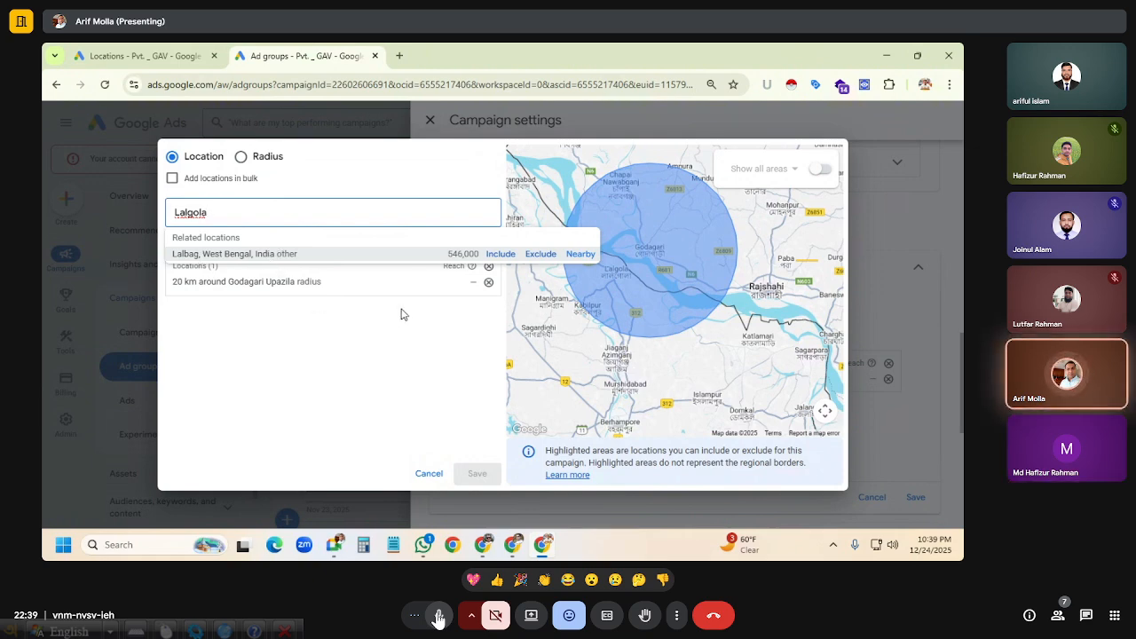
pyautogui.click(426, 330)
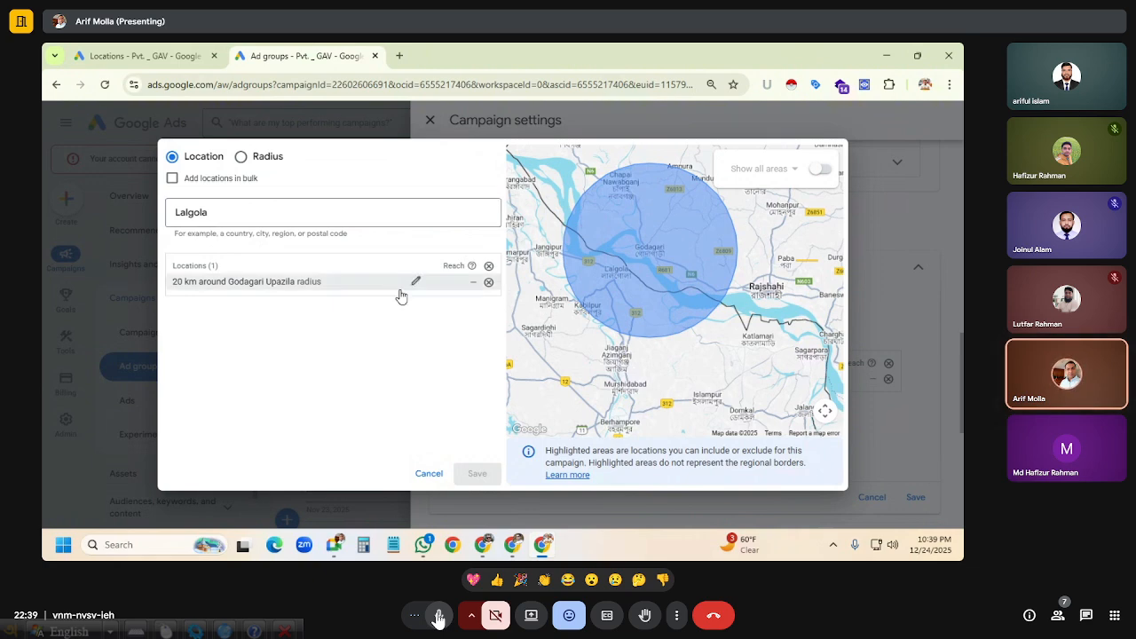
pyautogui.click(238, 215)
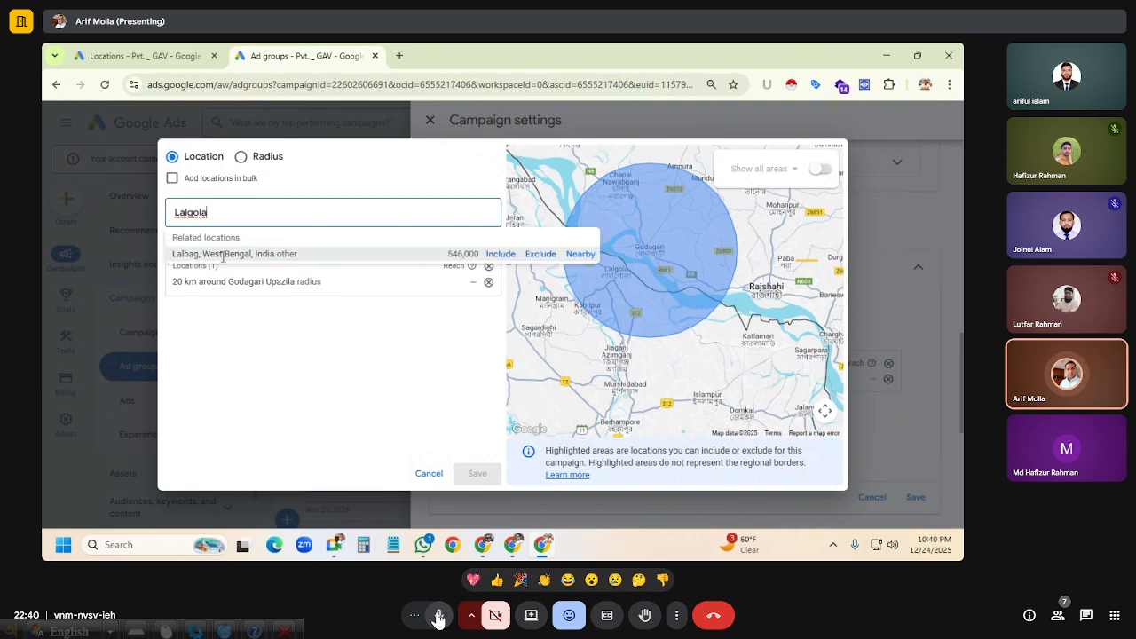
pyautogui.click(541, 255)
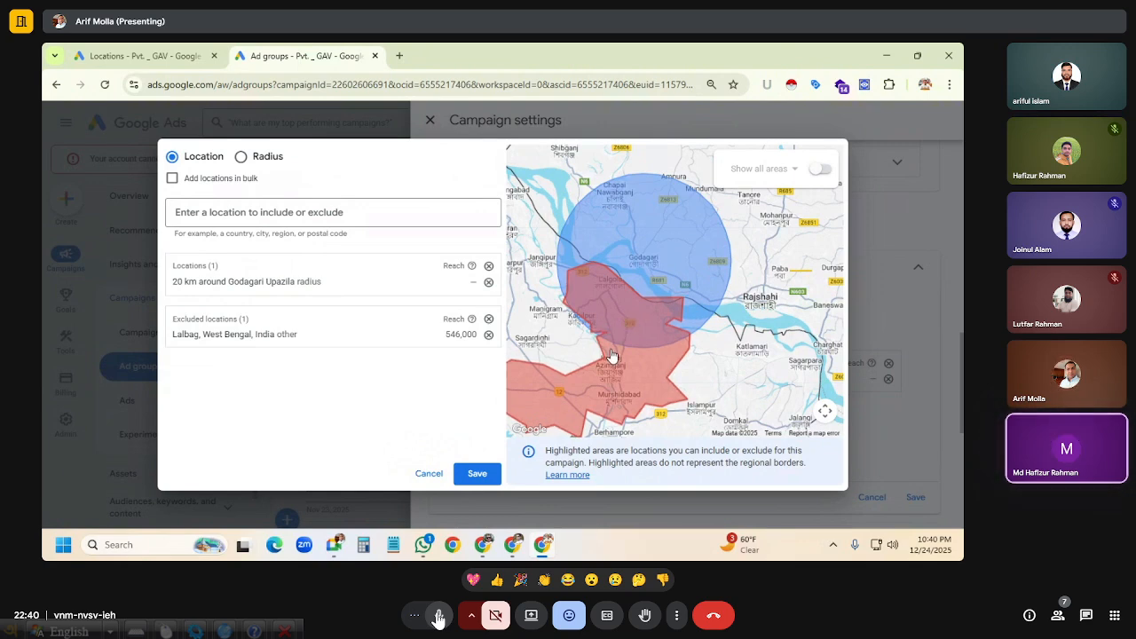
# Inspect the map west of the excluded area around Jangipur and exclude Jangipur, West Bengal, India from the campaign's locations.
pyautogui.scroll(-2, 635, 322)
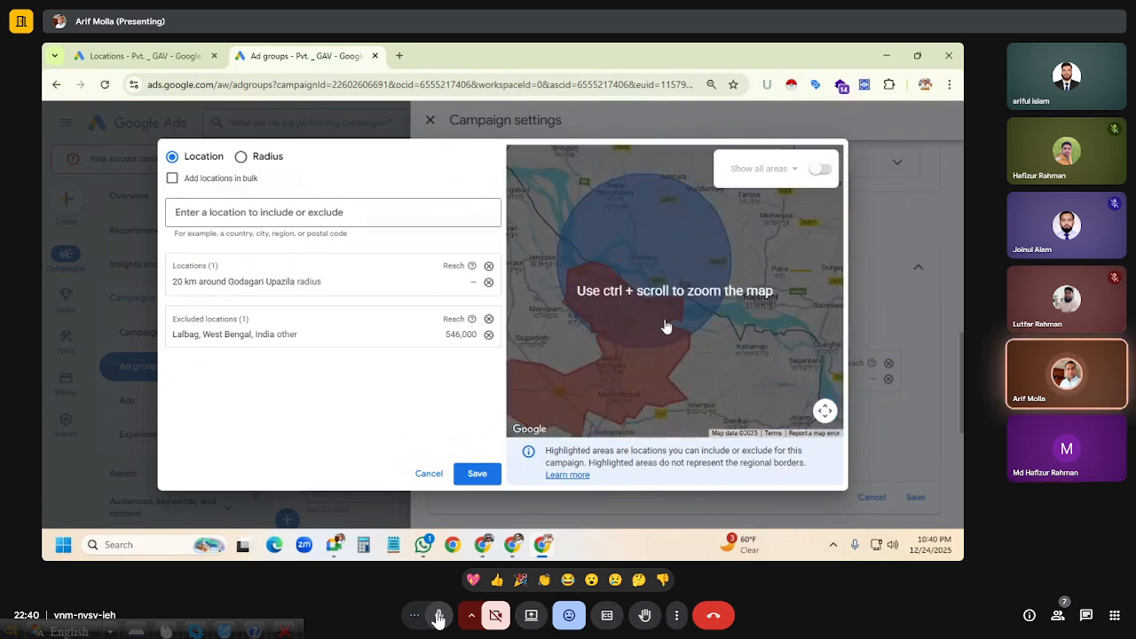
pyautogui.scroll(5, 599, 307)
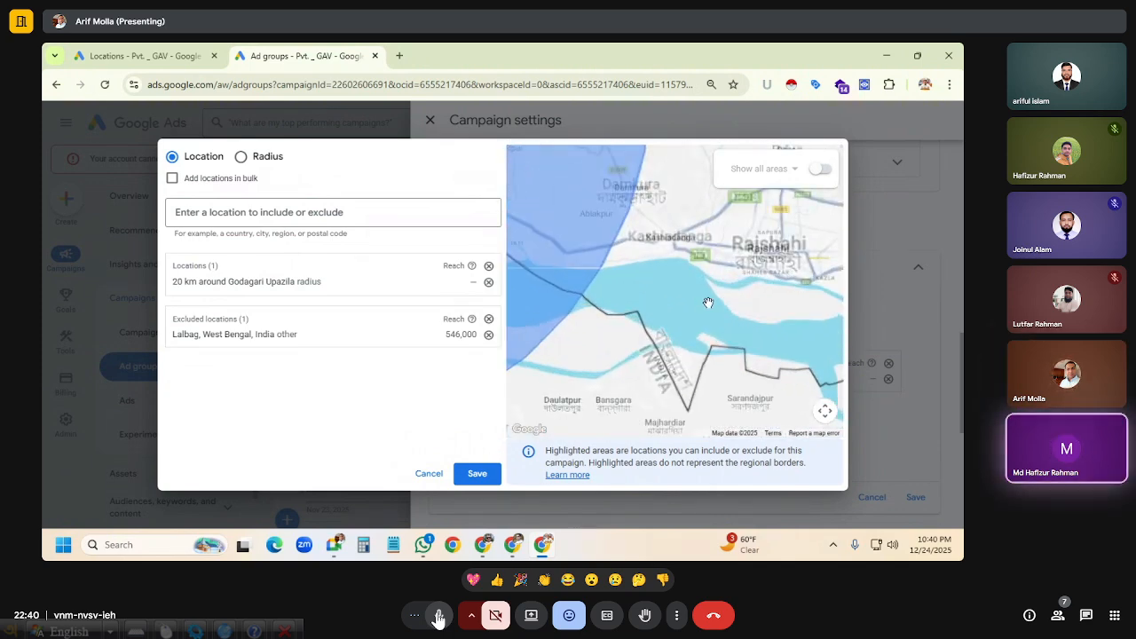
pyautogui.moveTo(599, 307); pyautogui.dragTo(704, 302)
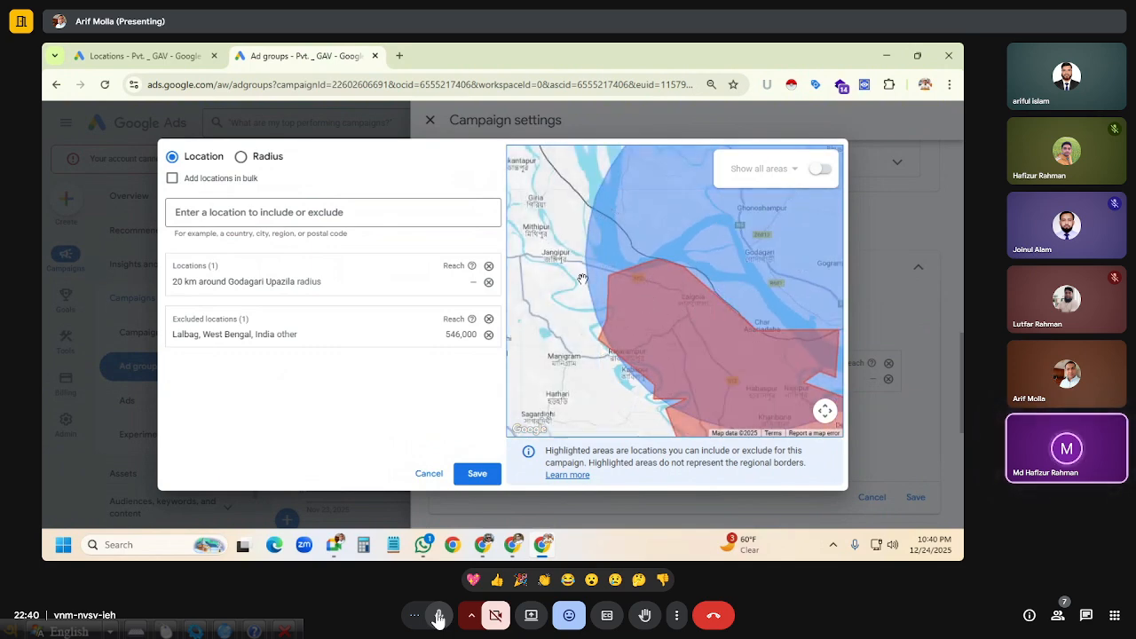
pyautogui.moveTo(622, 290); pyautogui.dragTo(725, 304)
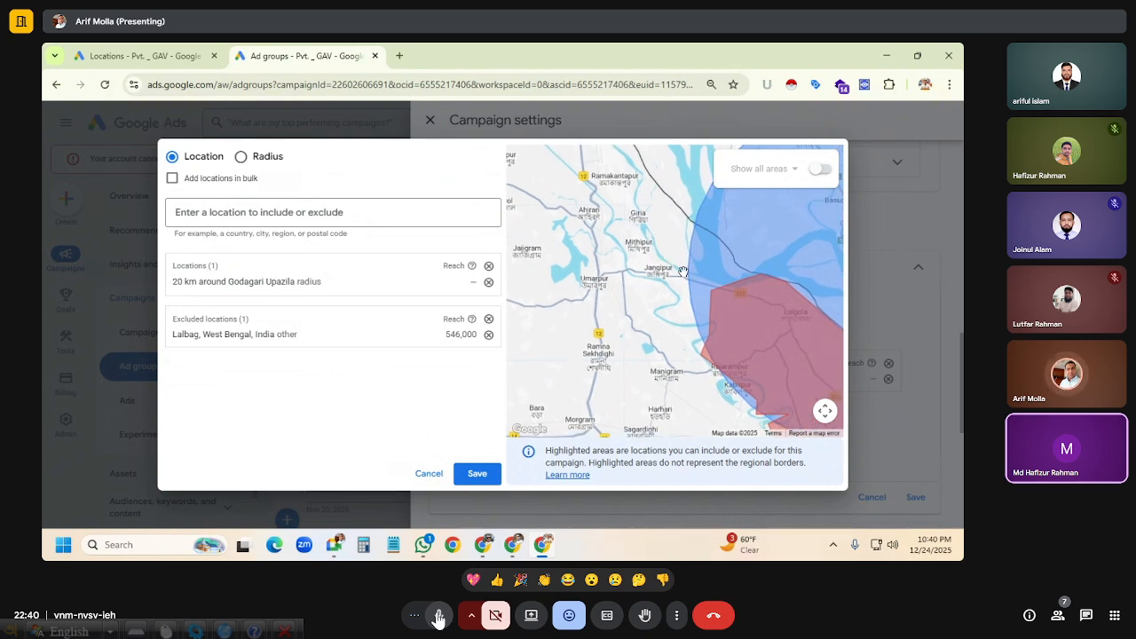
pyautogui.click(229, 214)
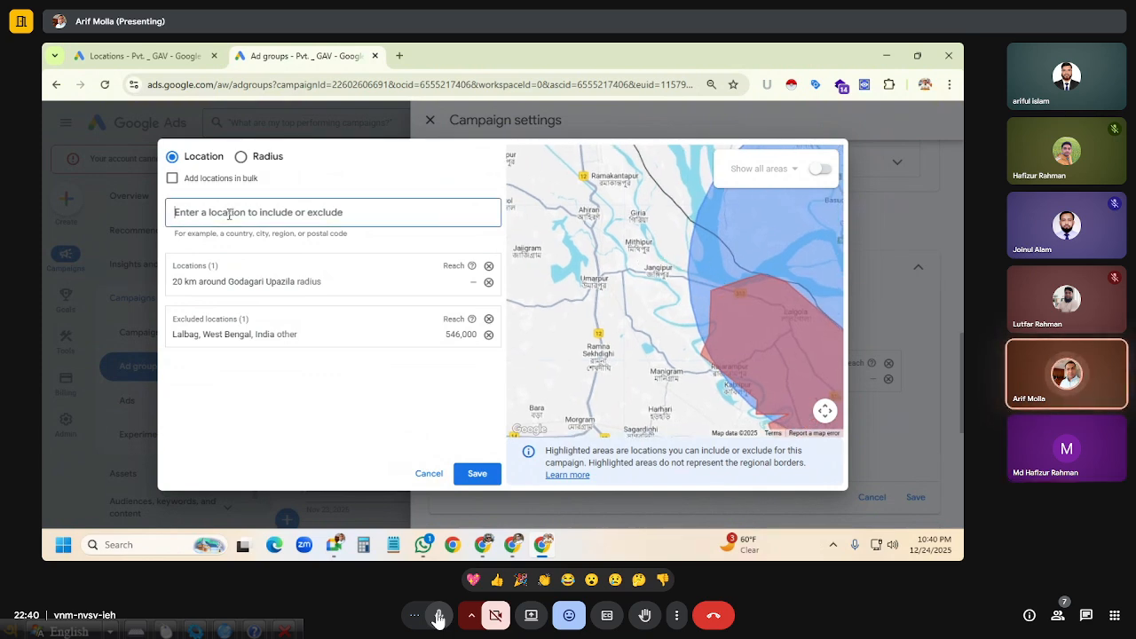
pyautogui.write('Ja')
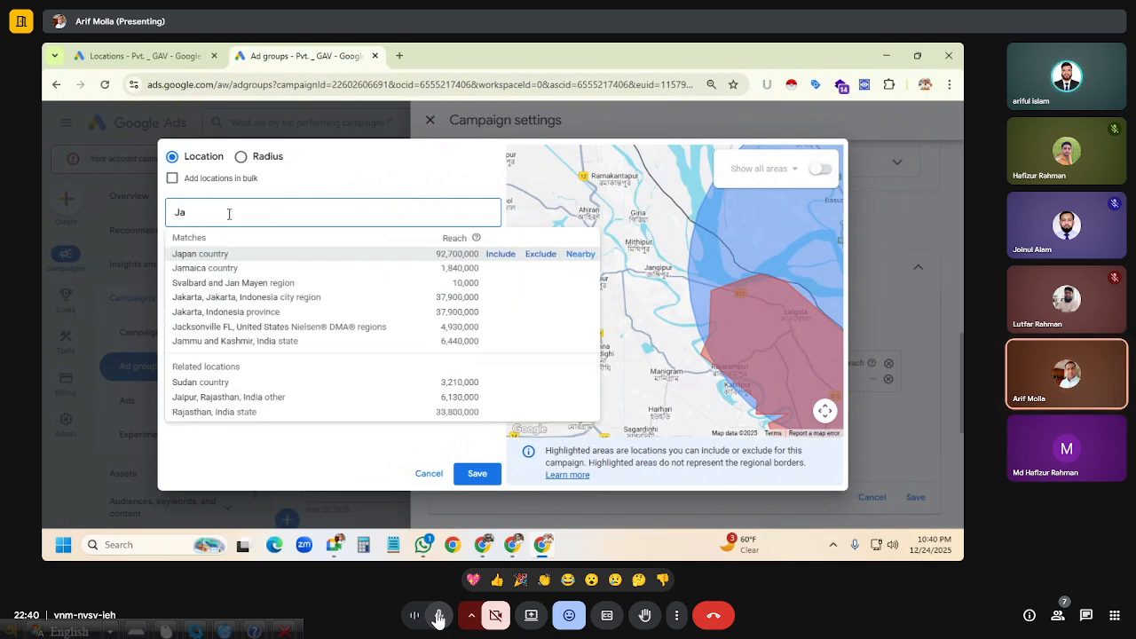
pyautogui.write('ngi')
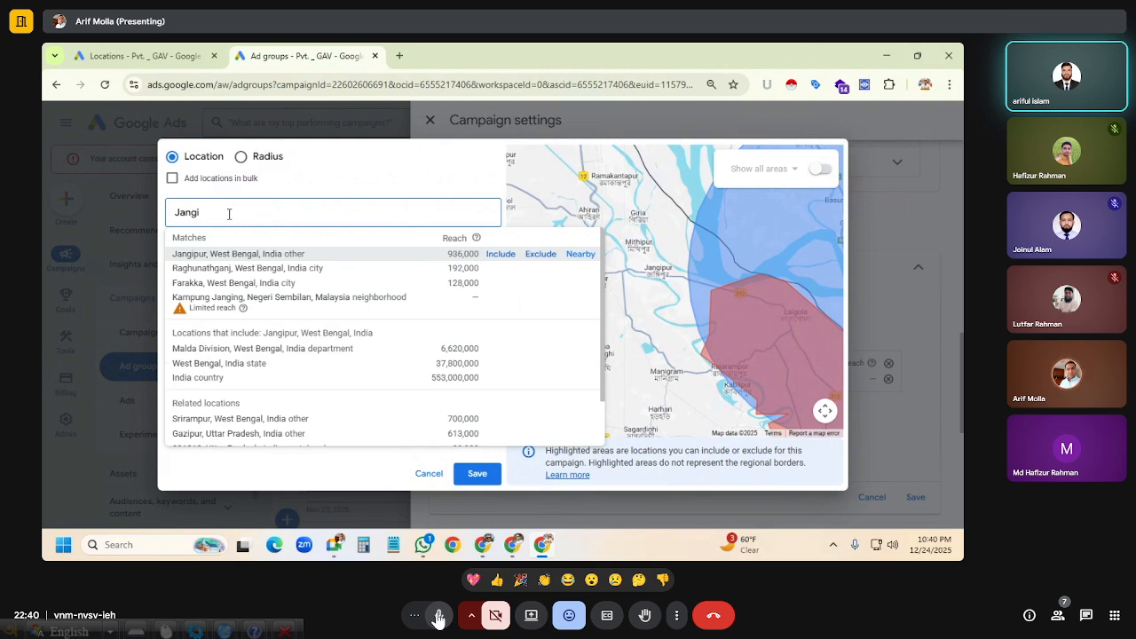
pyautogui.click(541, 255)
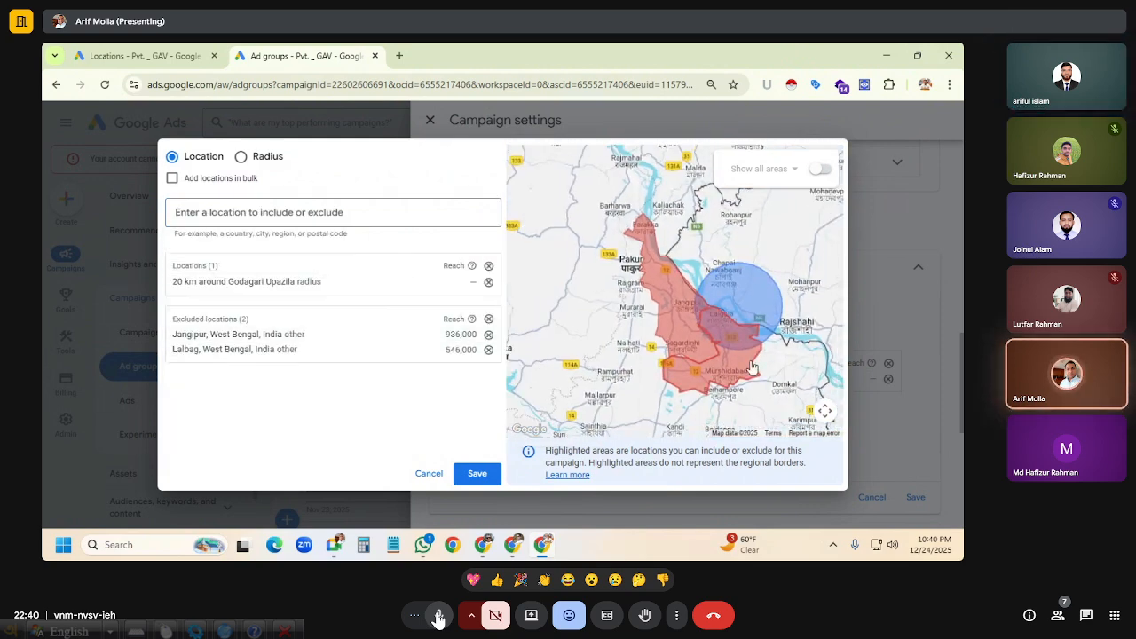
# Inspect the uncovered border area southwest of Rajshahi on the map and search the locations for Dihi Dumaria.
pyautogui.moveTo(764, 351); pyautogui.dragTo(646, 308)
pyautogui.scroll(-2, 646, 308)
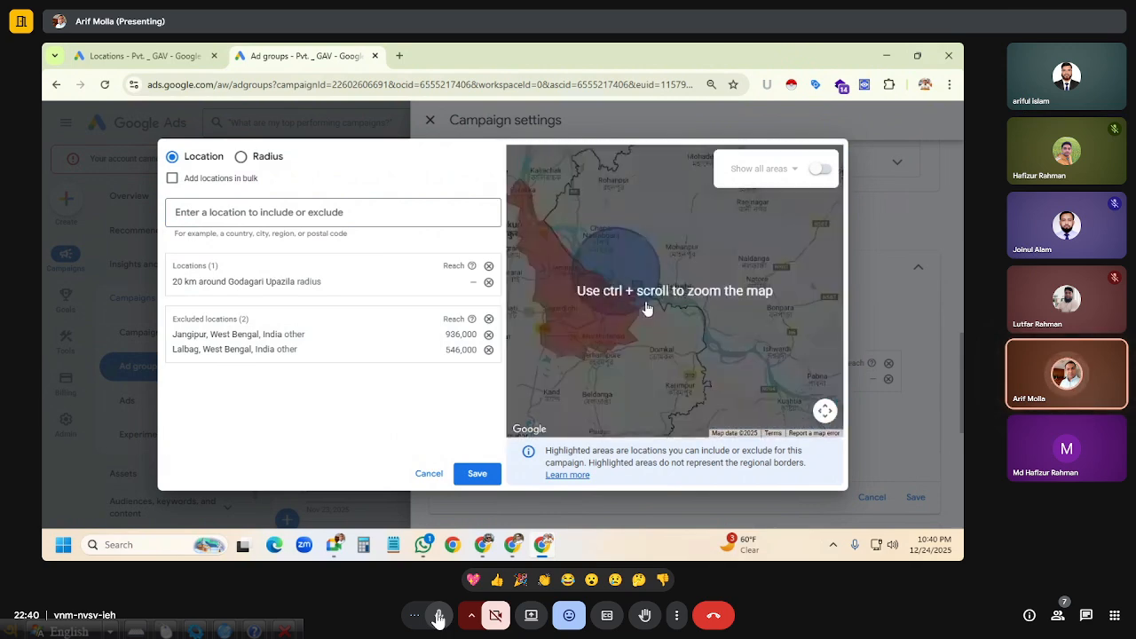
pyautogui.scroll(4, 662, 344)
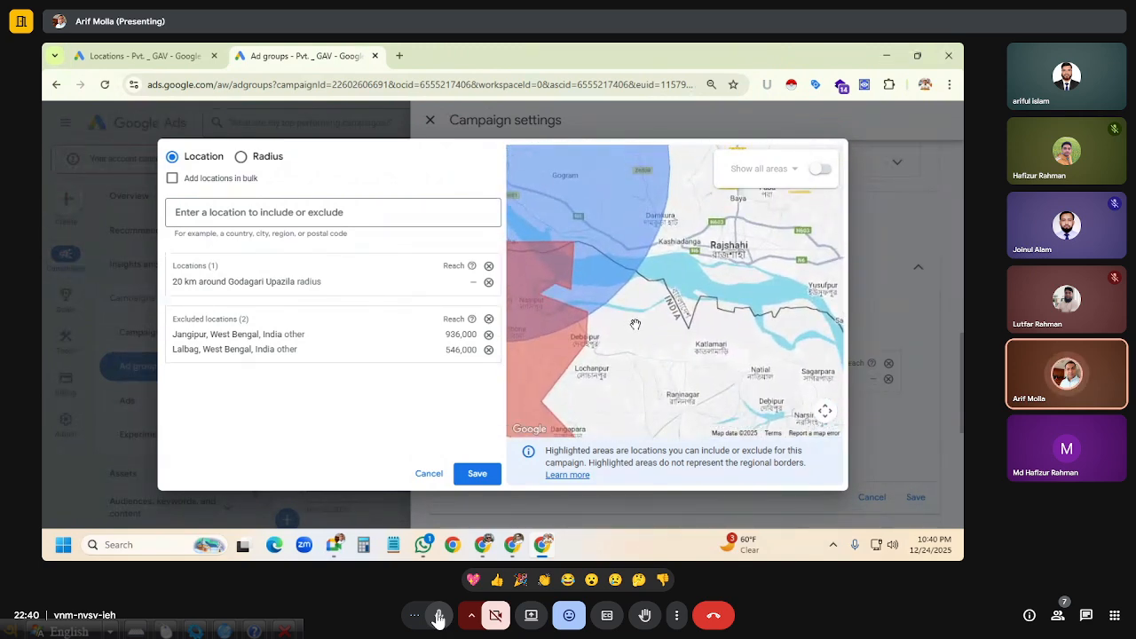
pyautogui.scroll(2, 636, 324)
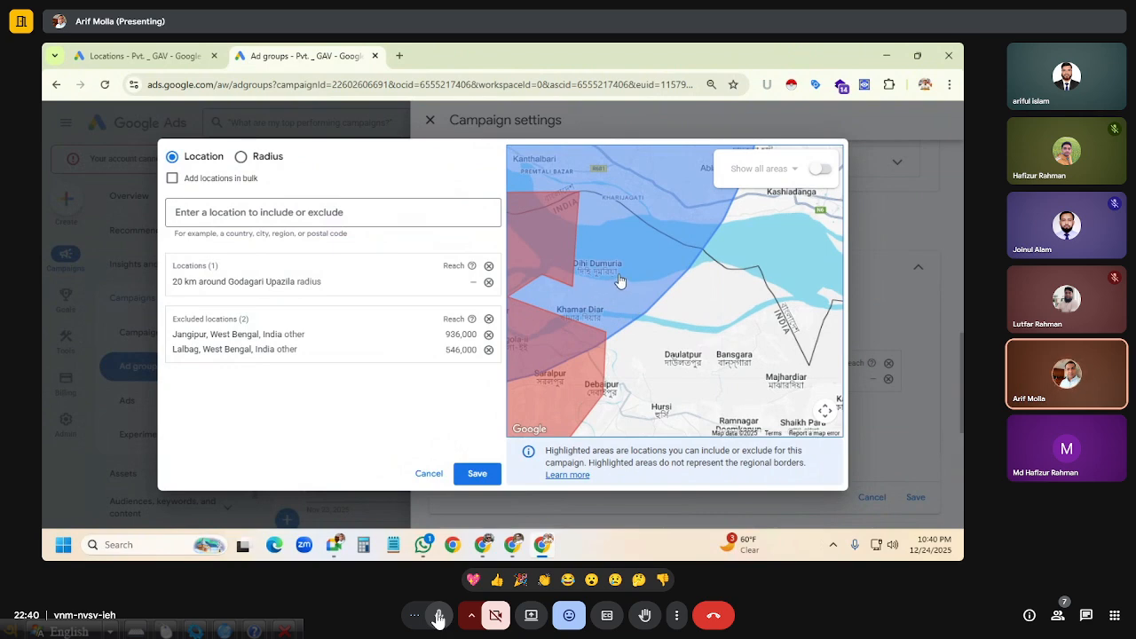
pyautogui.moveTo(675, 326); pyautogui.dragTo(720, 337)
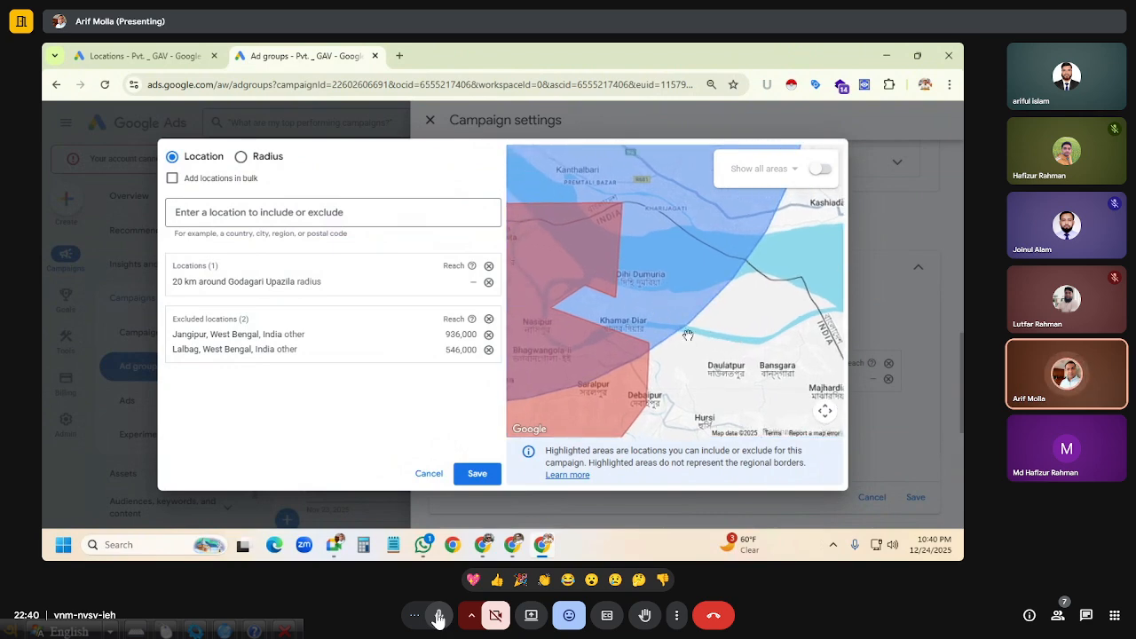
pyautogui.click(219, 214)
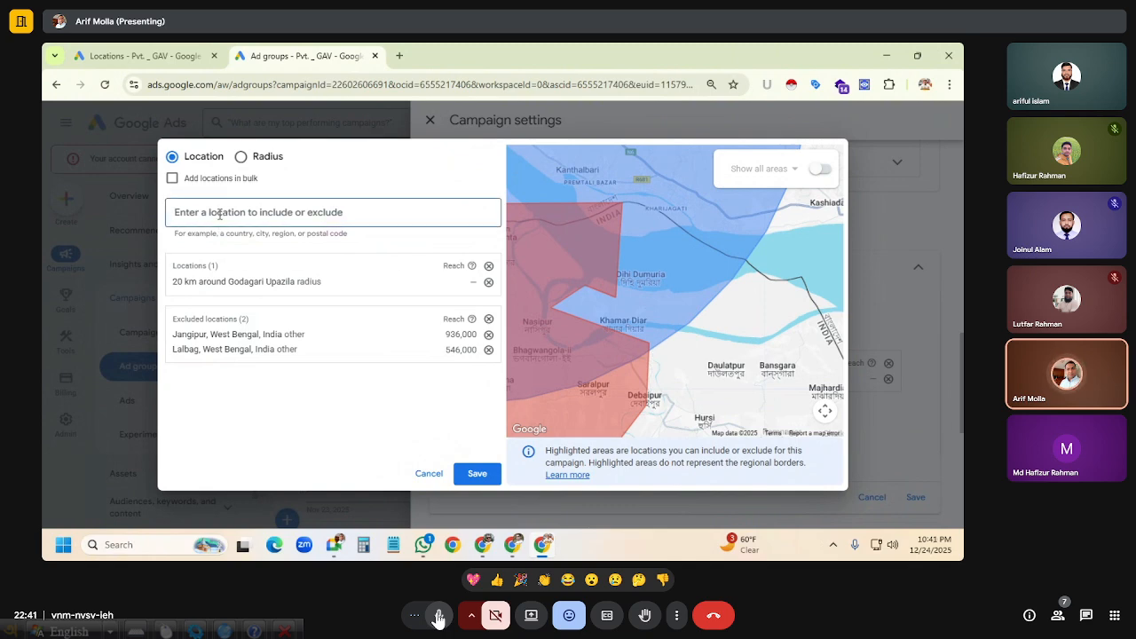
pyautogui.write('Dihi')
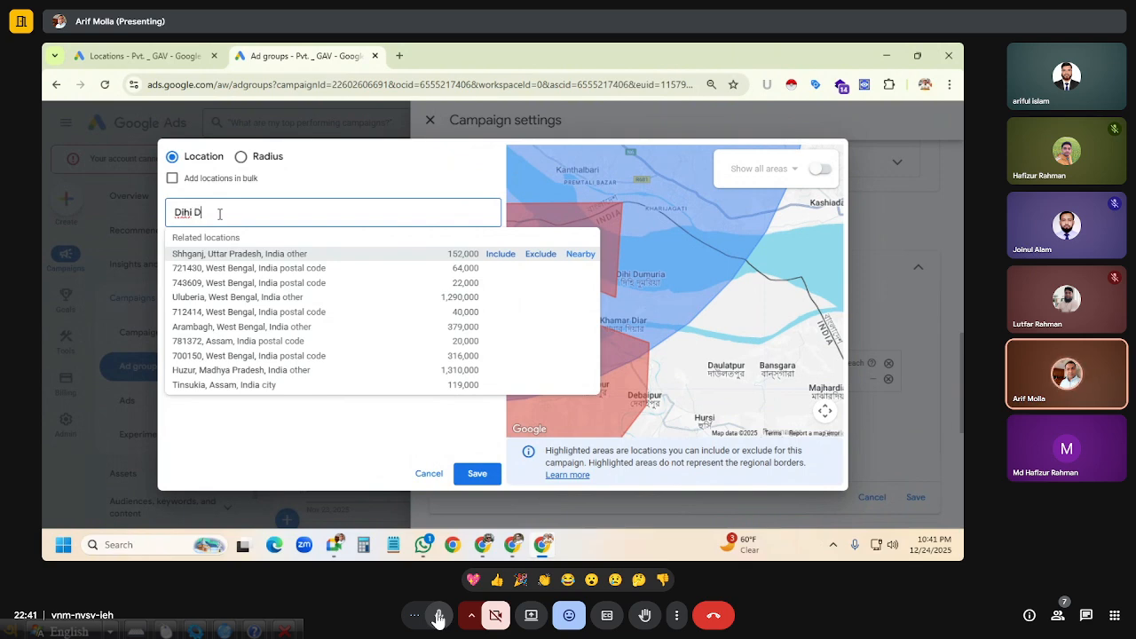
pyautogui.write('Dum')
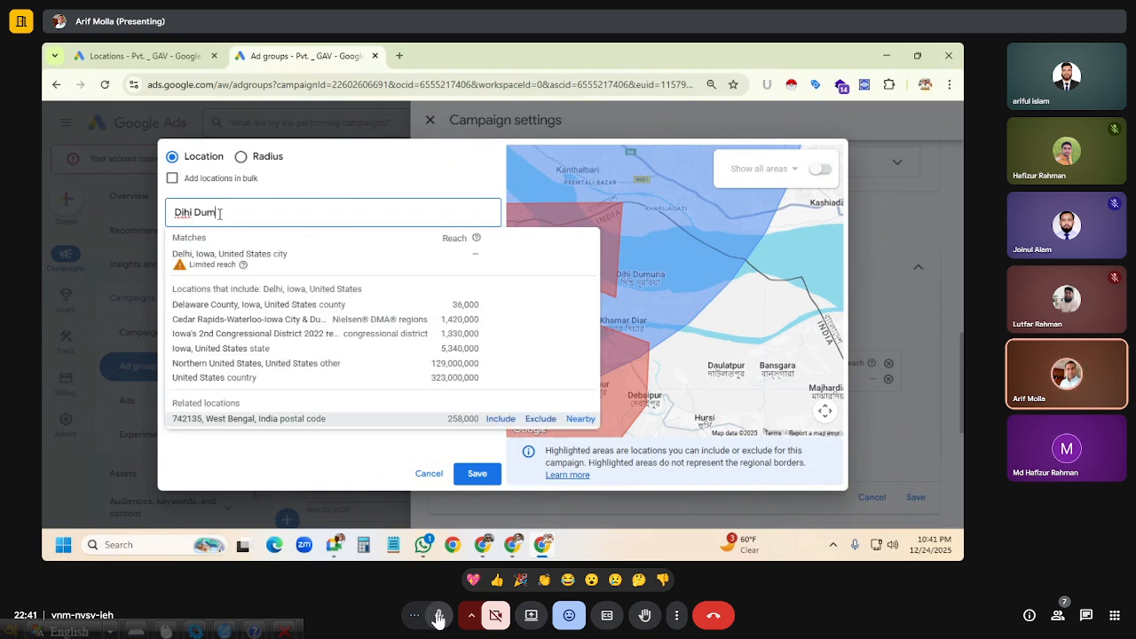
pyautogui.write('aria')
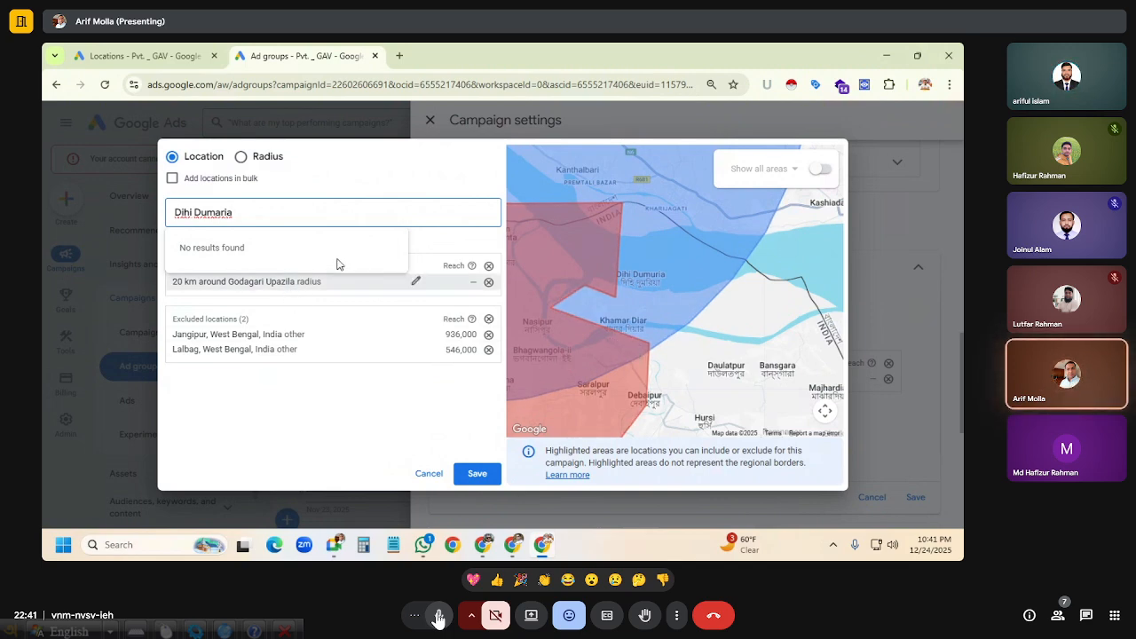
# Search for Khamar Dia instead and exclude postal code 742135, West Bengal, India, checking its coverage on the map.
pyautogui.moveTo(264, 213); pyautogui.dragTo(167, 225)
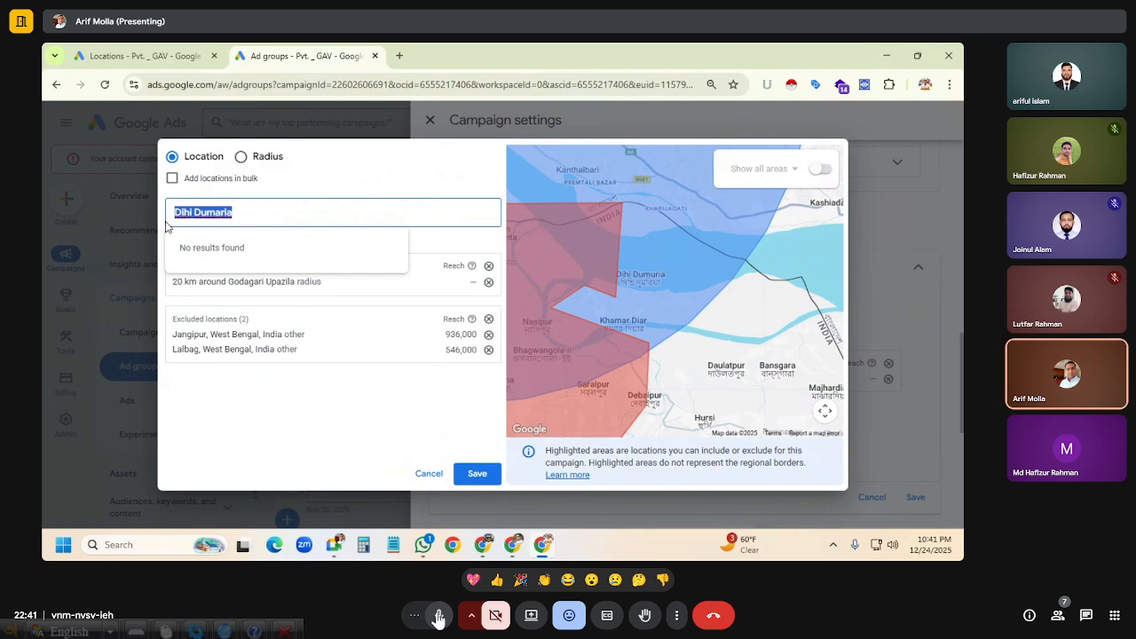
pyautogui.write('Kh')
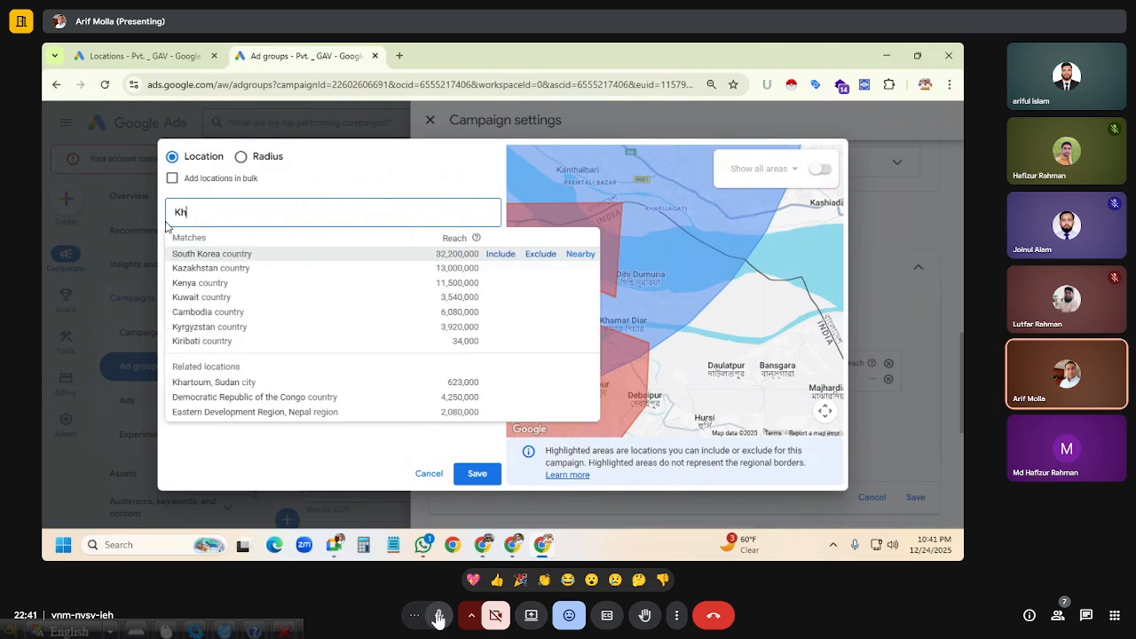
pyautogui.write('amar')
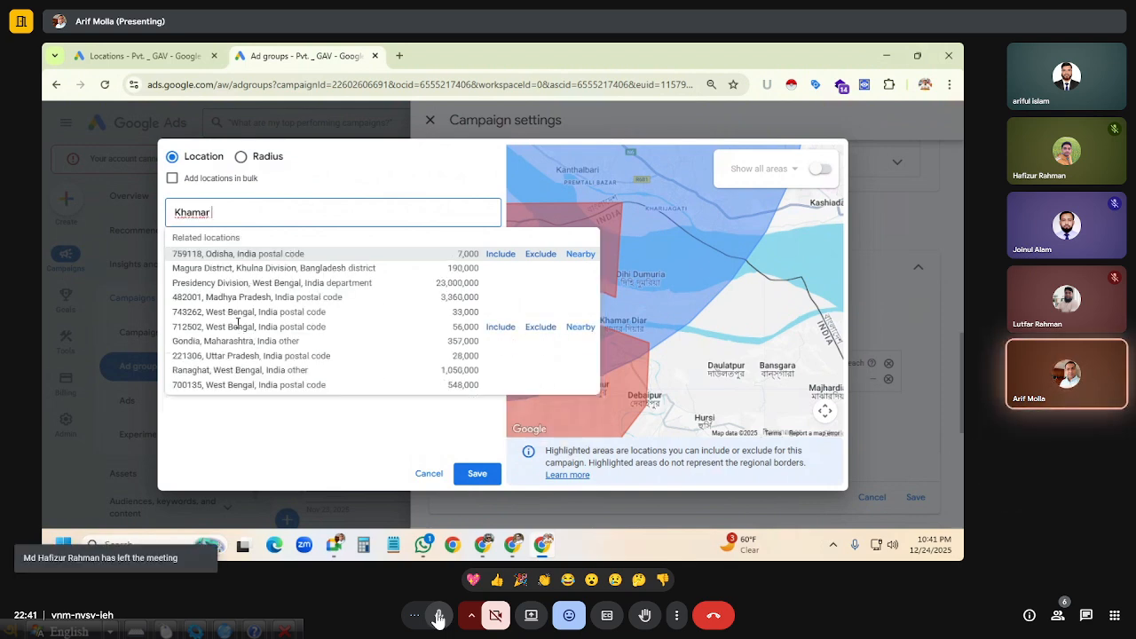
pyautogui.write(' Dia')
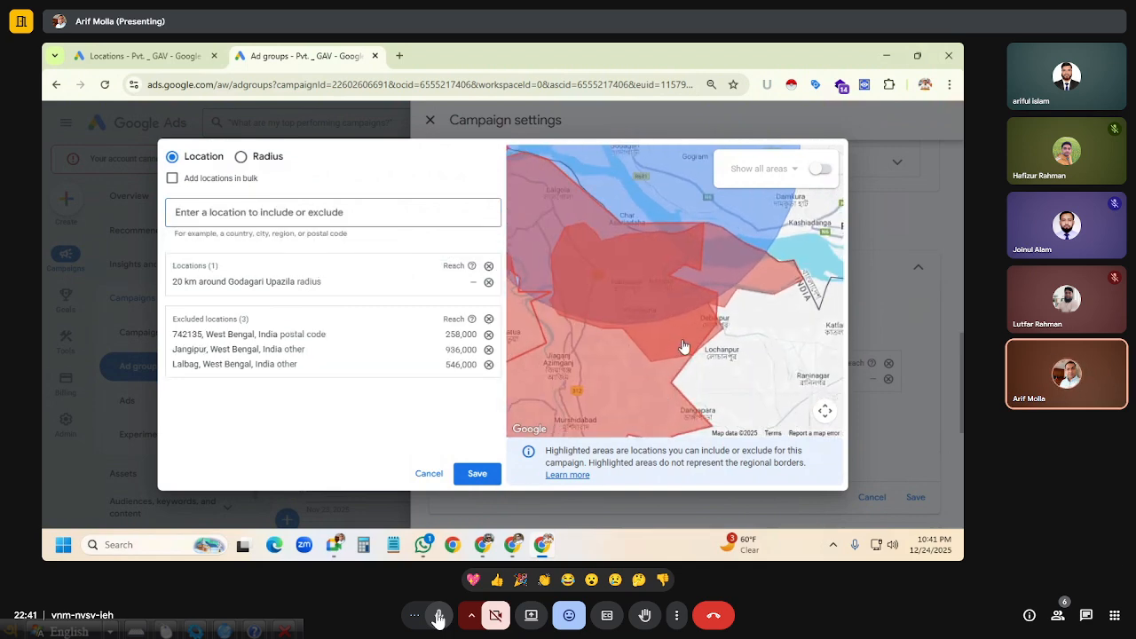
pyautogui.scroll(-3, 701, 333)
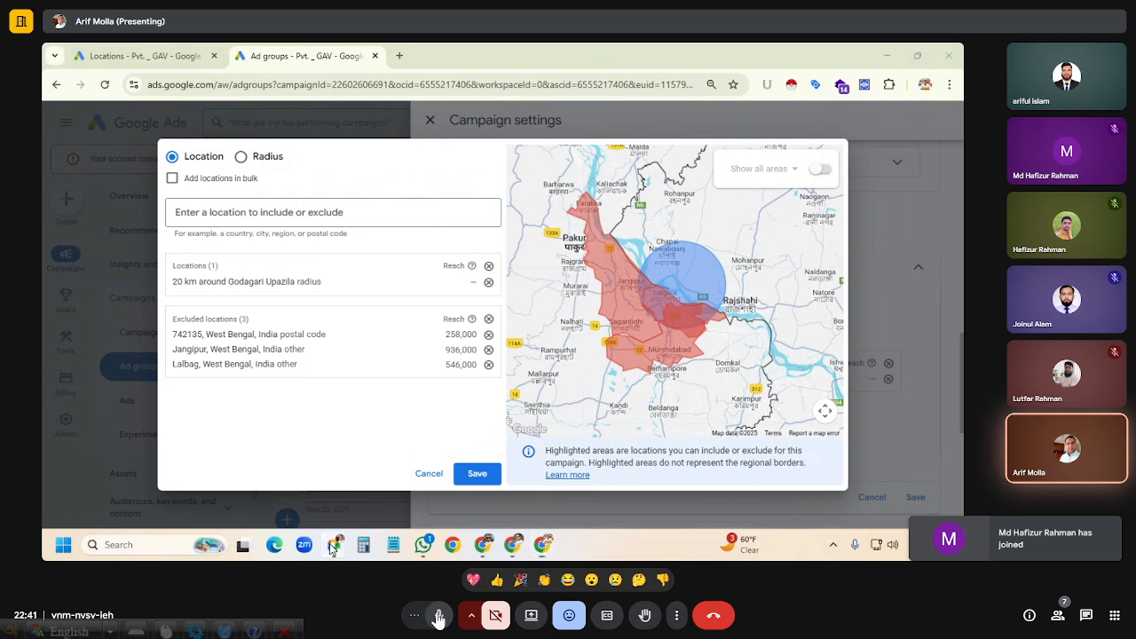
# Mute the microphone in the presenter's Google Meet window and return to the campaign settings.
pyautogui.moveTo(334, 546)
pyautogui.click(272, 481)
pyautogui.click(354, 503)
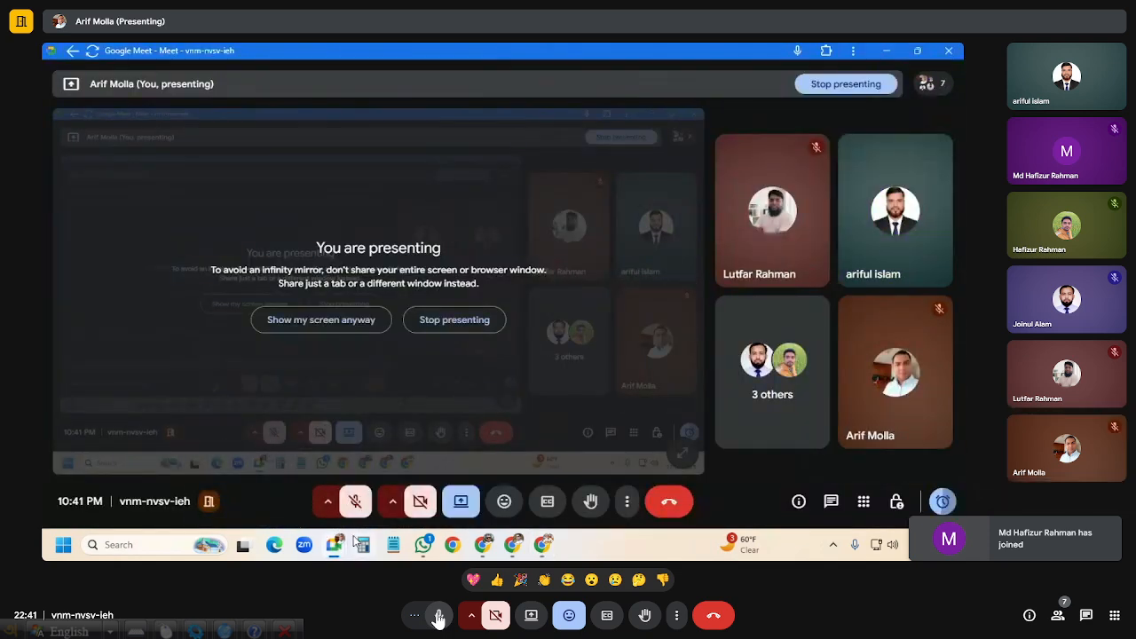
pyautogui.click(333, 547)
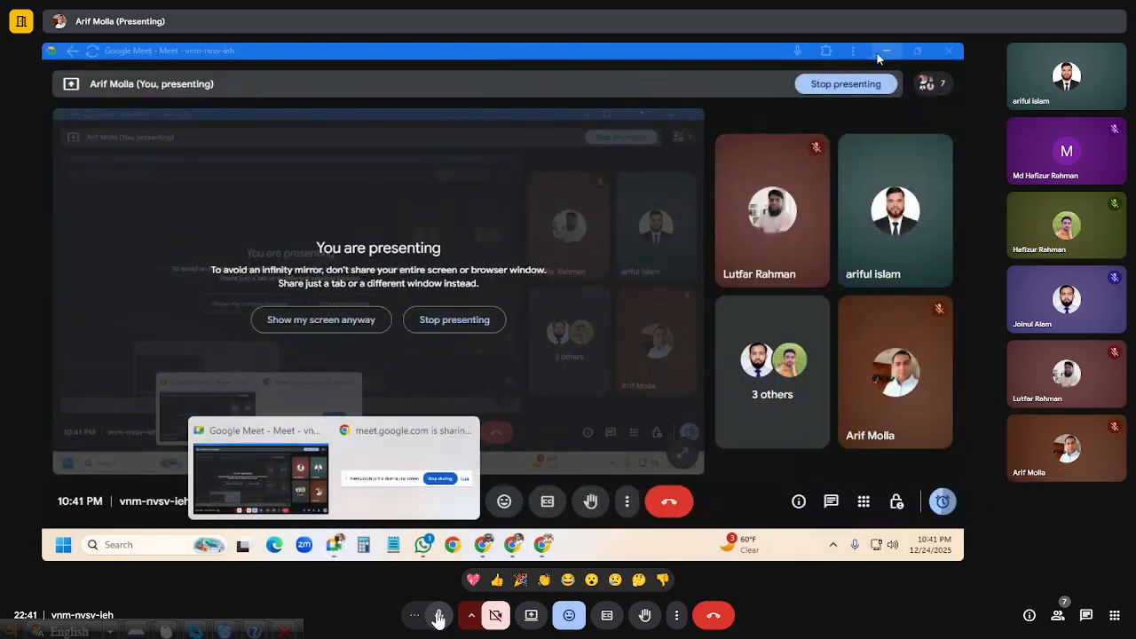
pyautogui.click(883, 56)
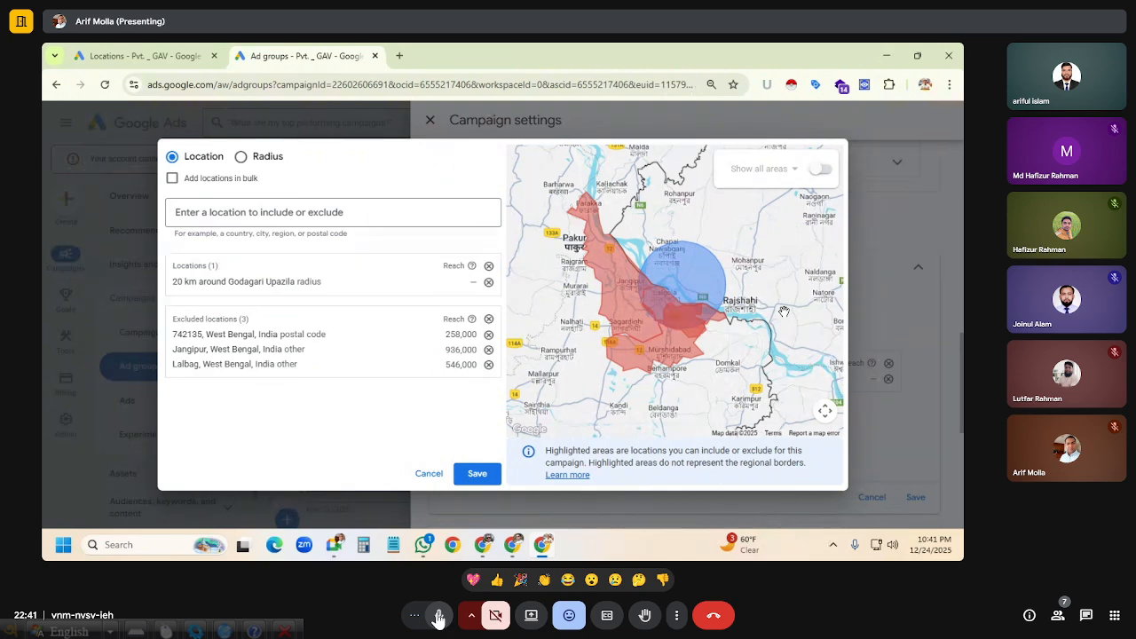
pyautogui.click(439, 617)
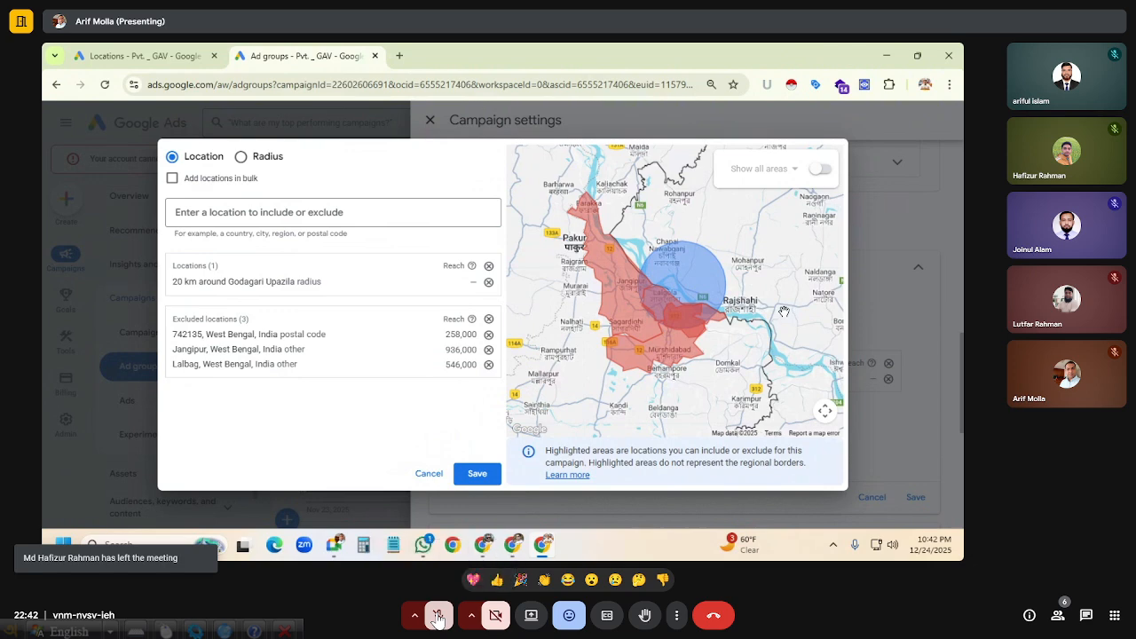
pyautogui.click(437, 619)
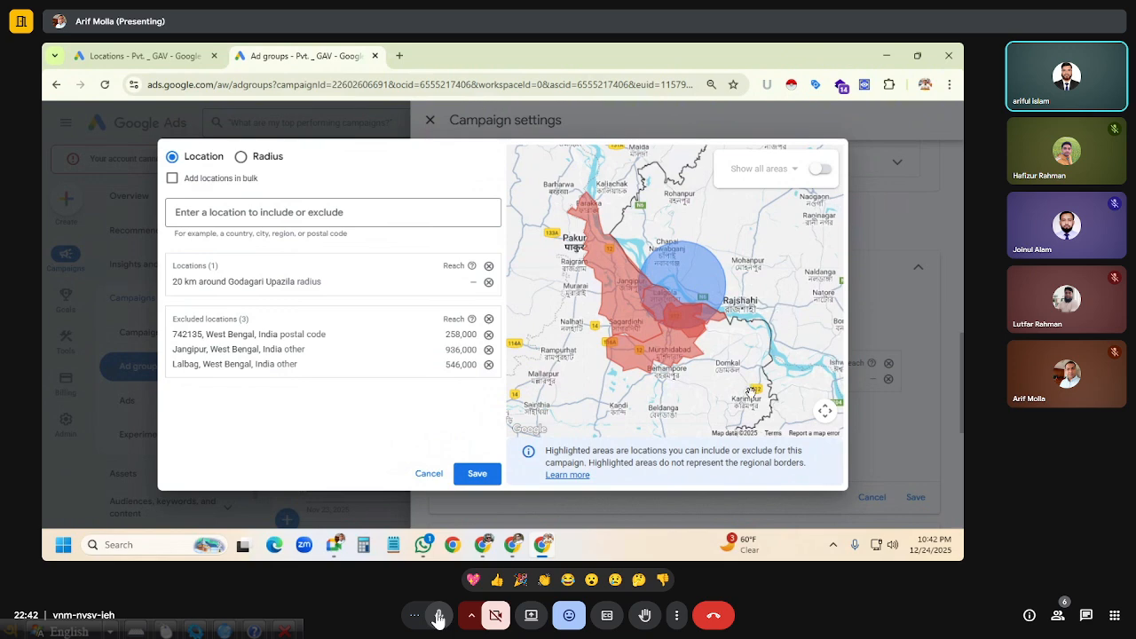
pyautogui.moveTo(335, 546)
pyautogui.click(272, 480)
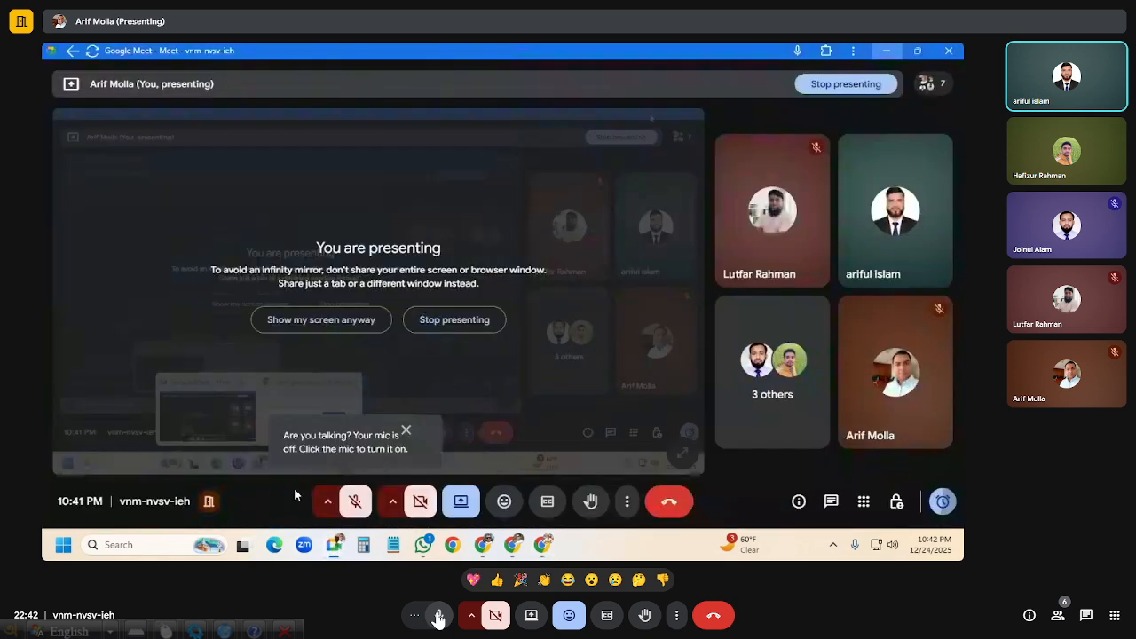
pyautogui.click(888, 50)
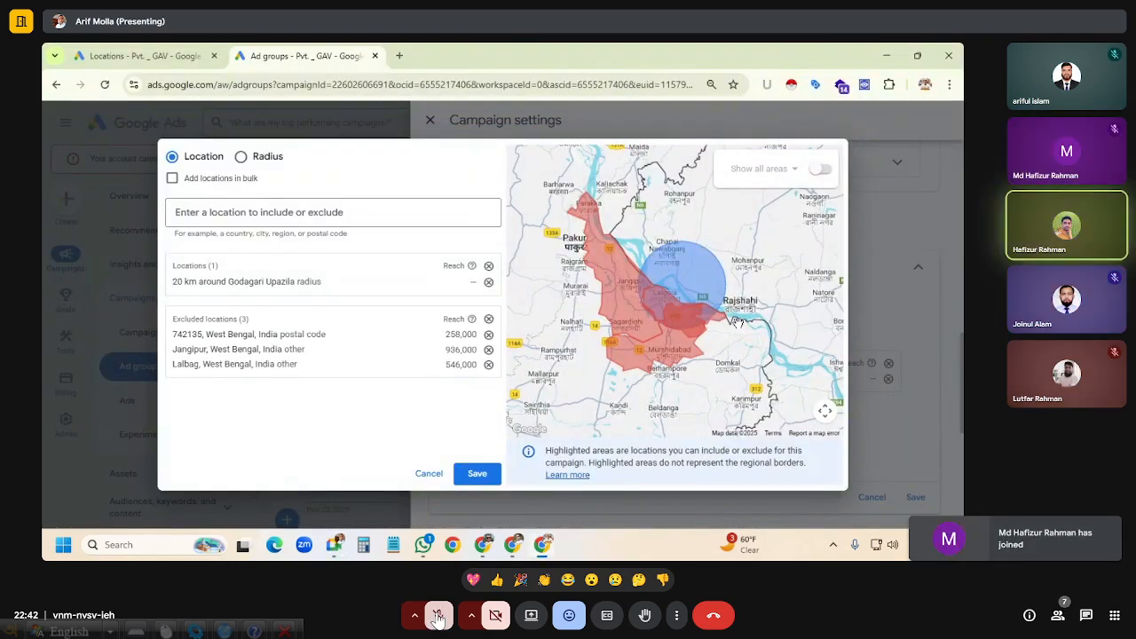
# Unmute the microphone in the Google Meet call briefly and mute it again.
pyautogui.click(438, 617)
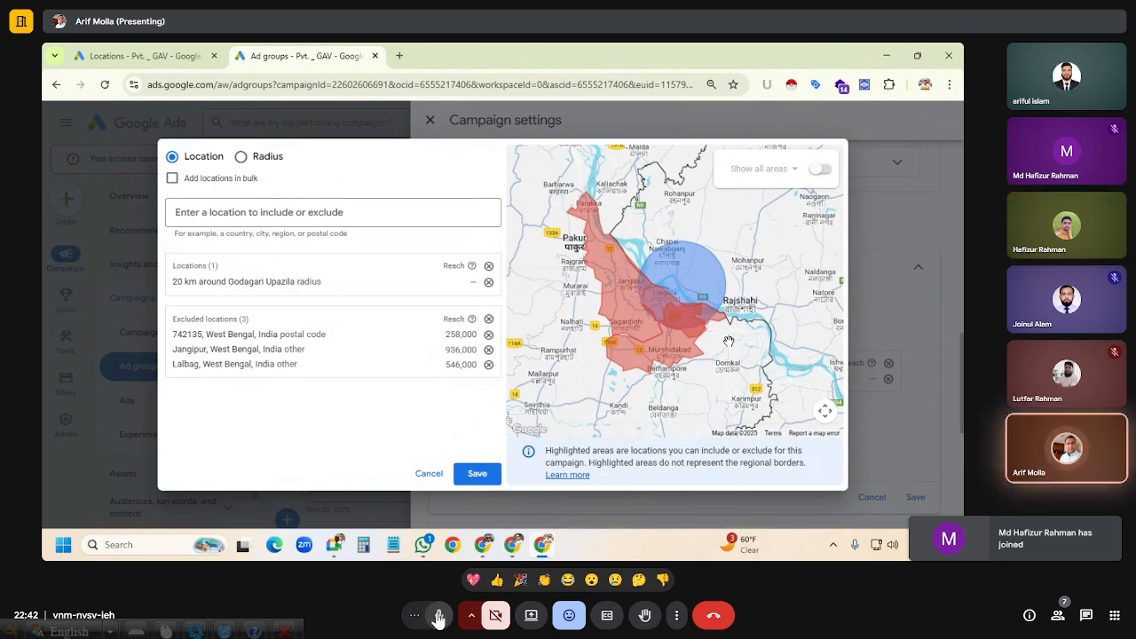
pyautogui.click(438, 617)
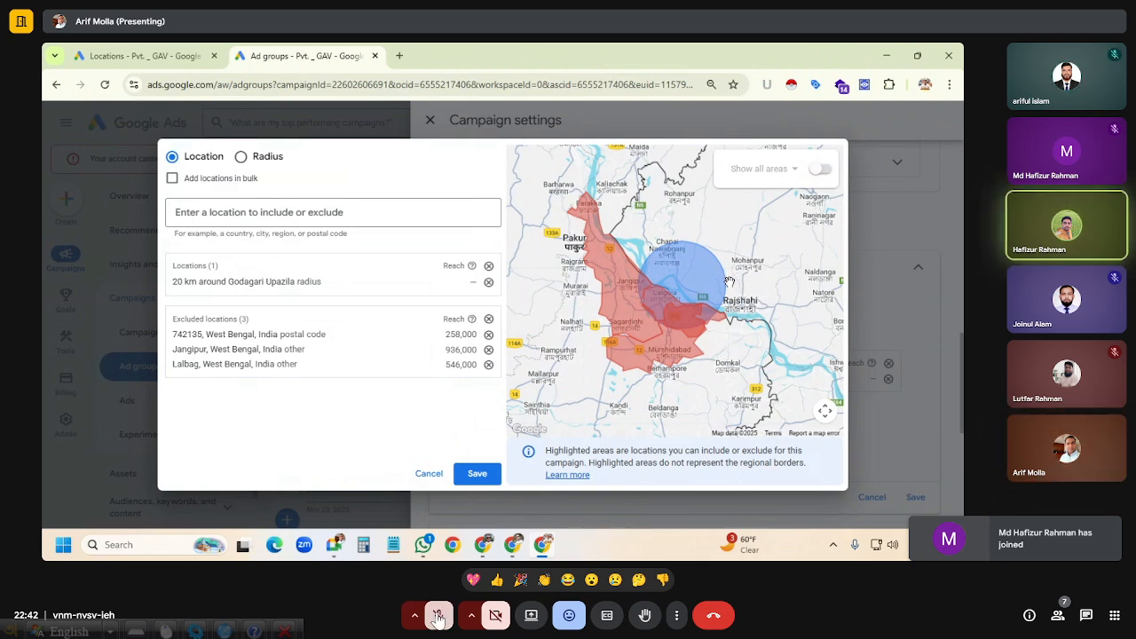
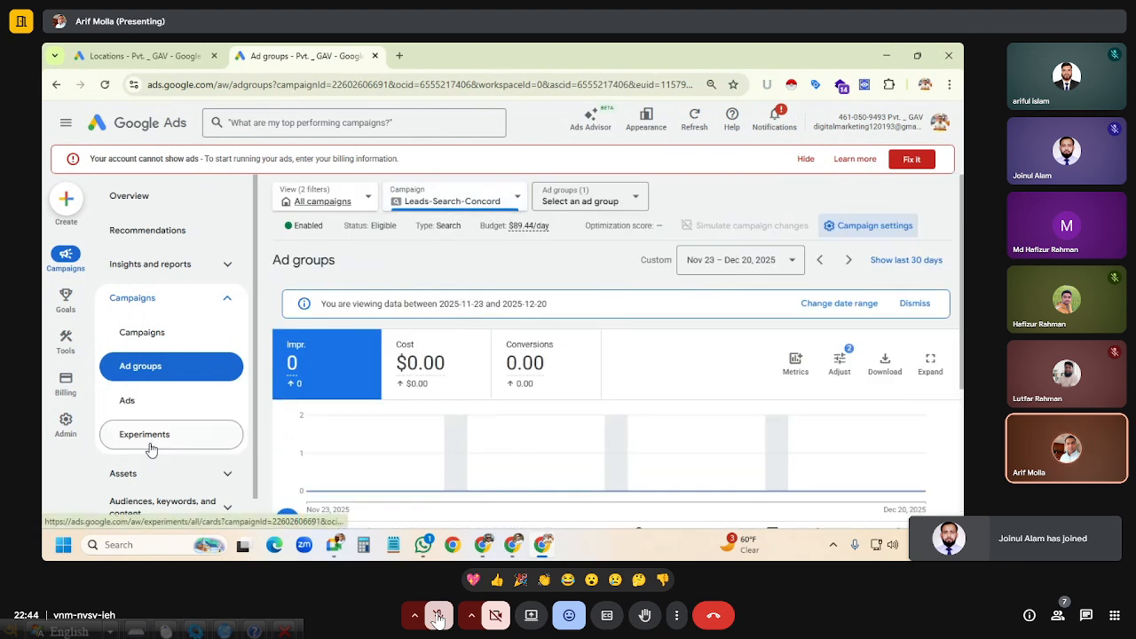
# Open the Locations report of the Leads-Search-Concord campaign and review its map and targeted location.
pyautogui.scroll(-1, 151, 449)
pyautogui.click(175, 476)
pyautogui.scroll(-3, 175, 482)
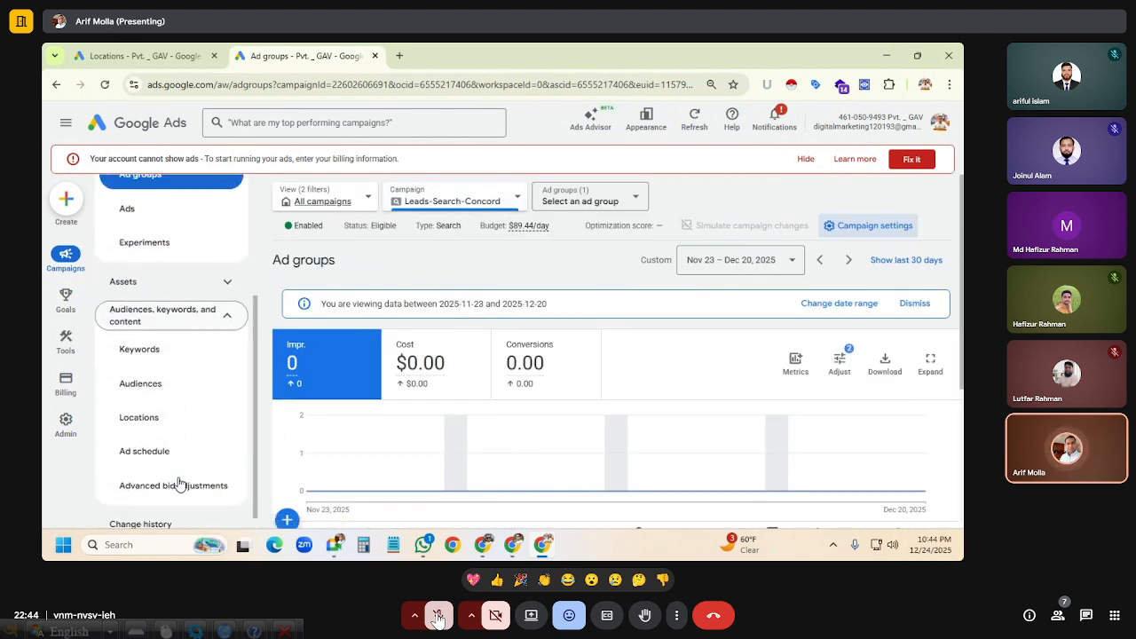
pyautogui.click(160, 401)
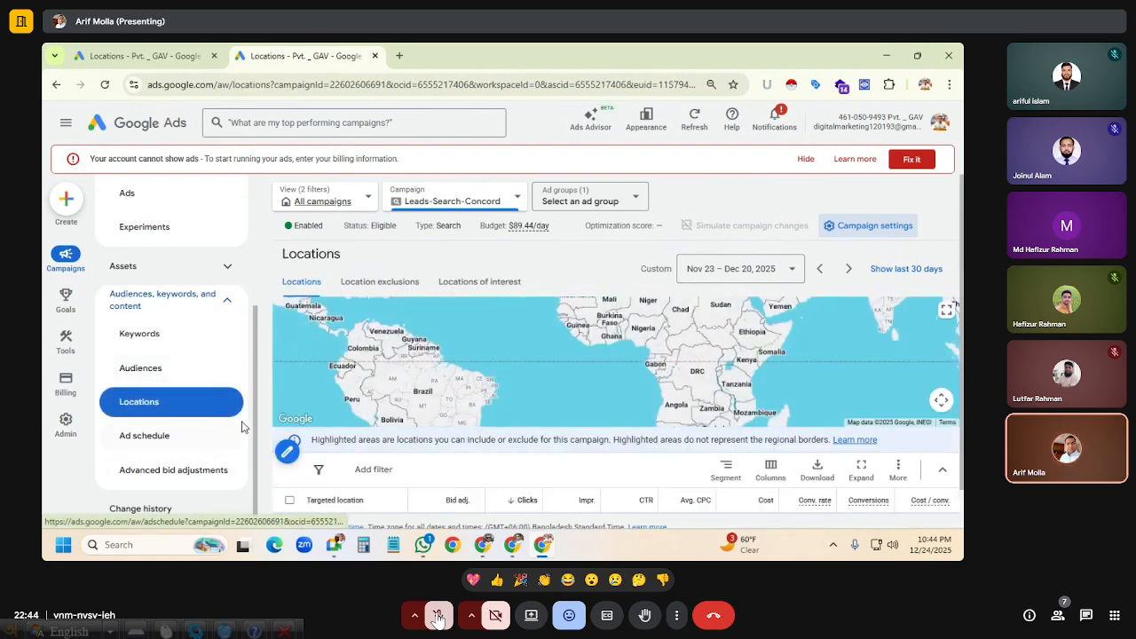
pyautogui.scroll(-1, 670, 388)
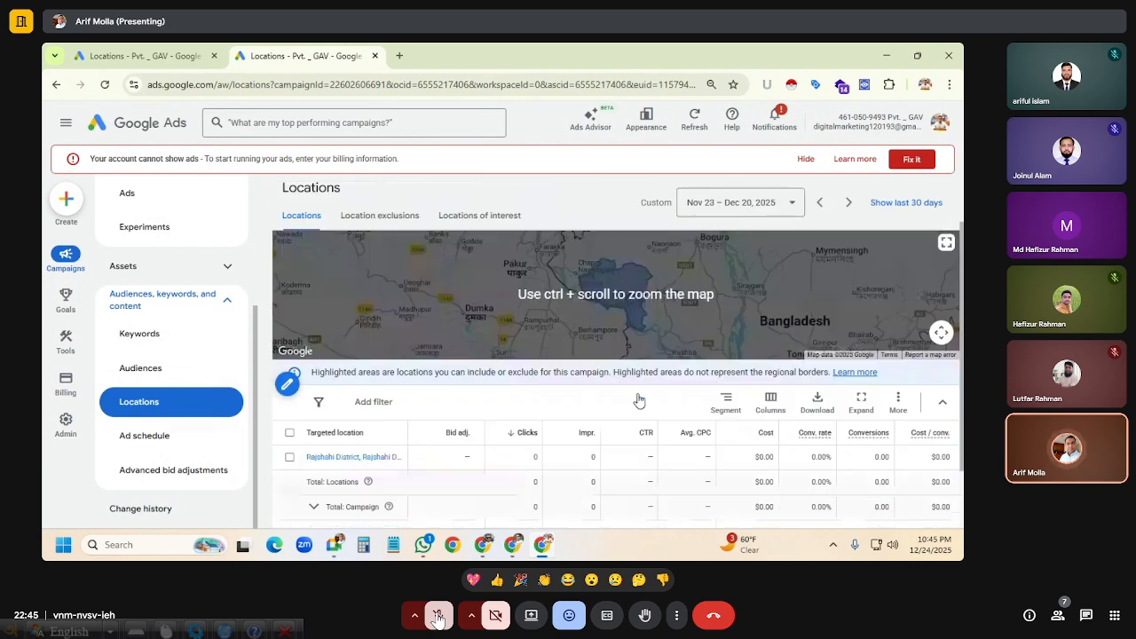
pyautogui.click(319, 456)
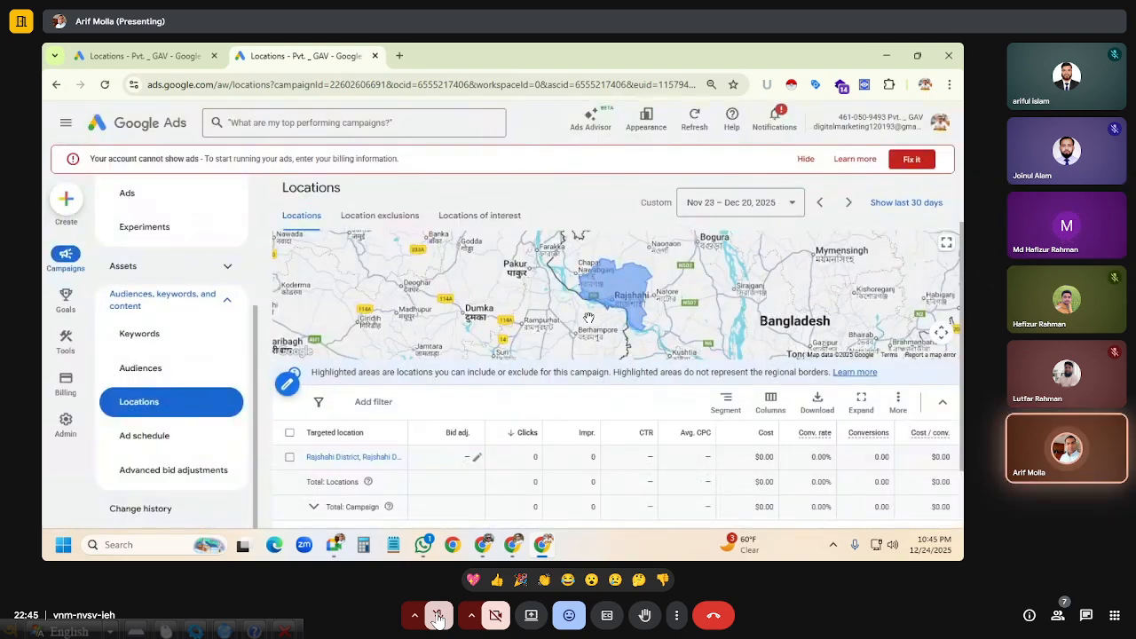
# Search Google for "district of france" in a new browser tab.
pyautogui.click(400, 56)
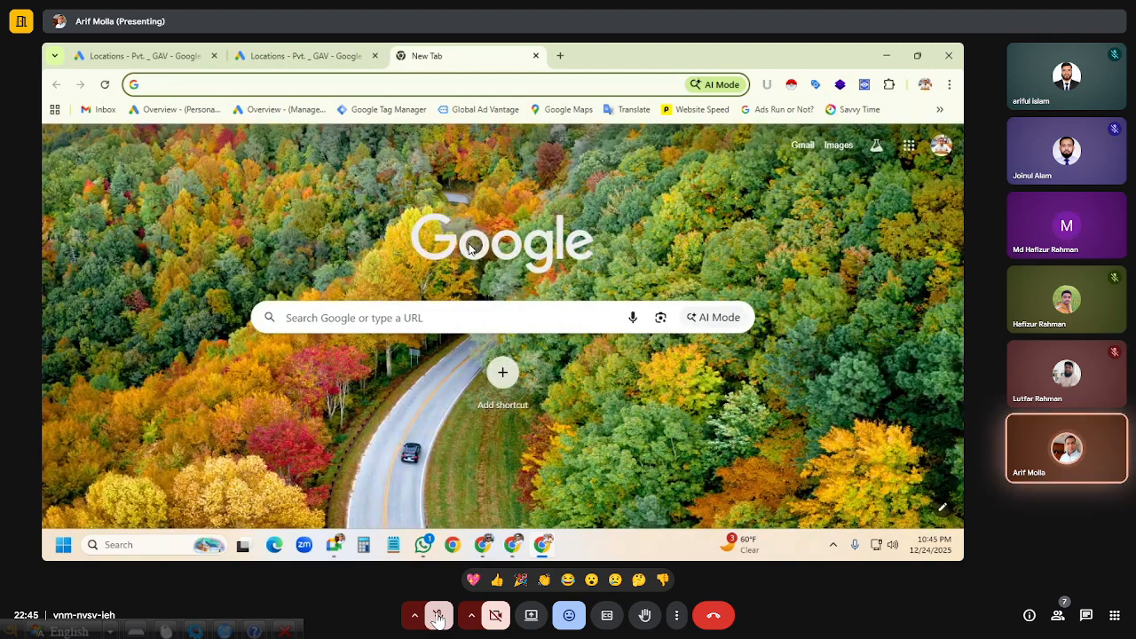
pyautogui.write('dis')
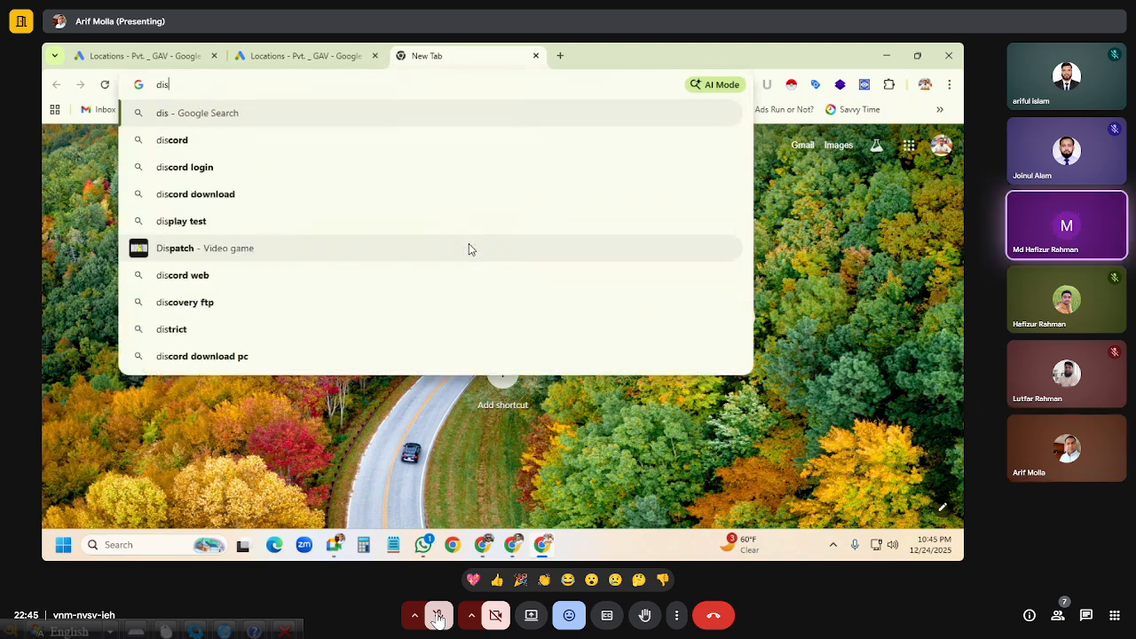
pyautogui.write('trict ')
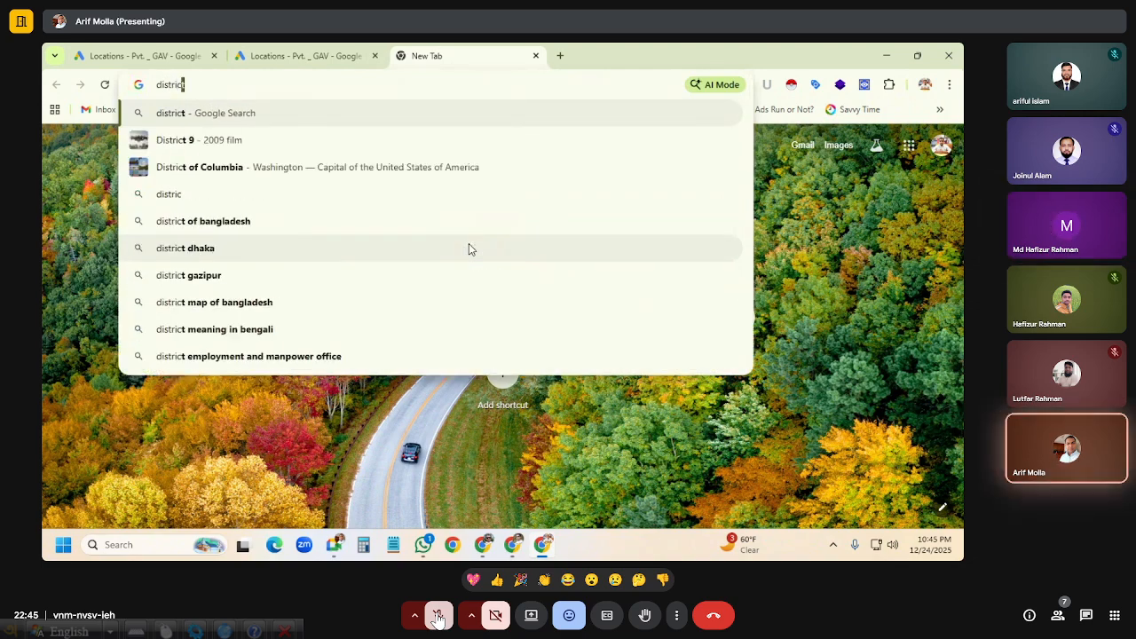
pyautogui.write('of ')
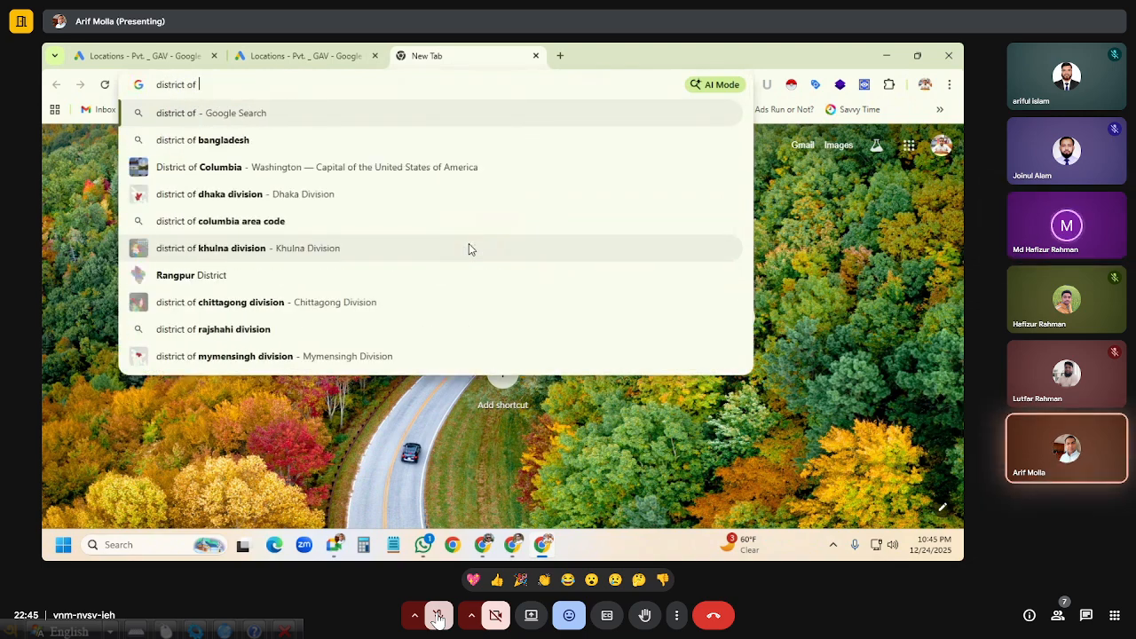
pyautogui.write('france')
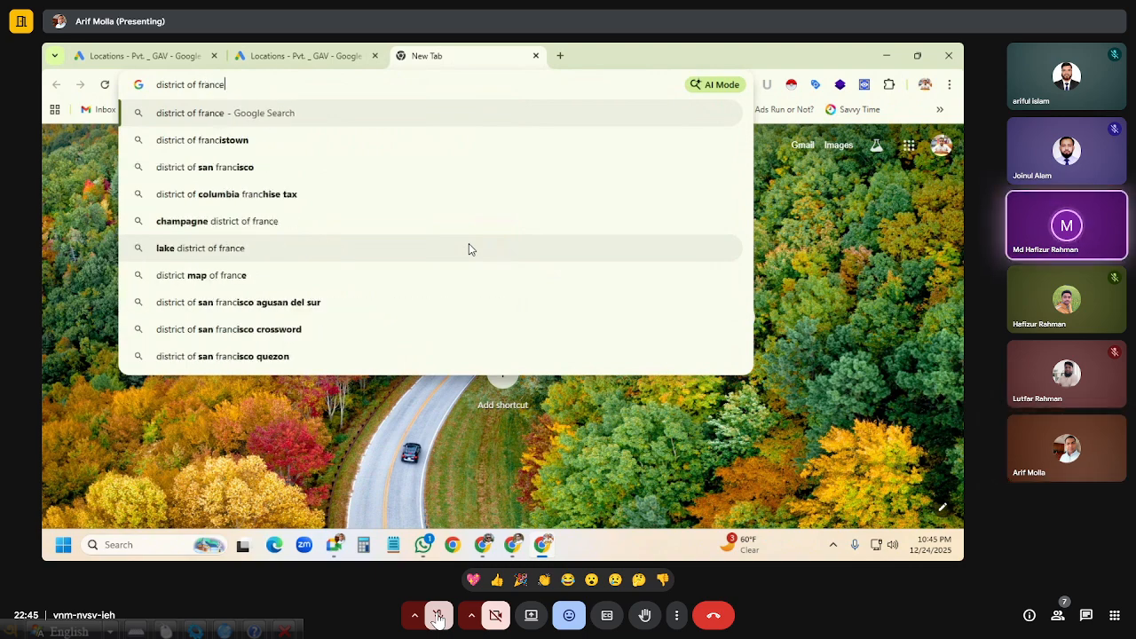
pyautogui.press('Return')
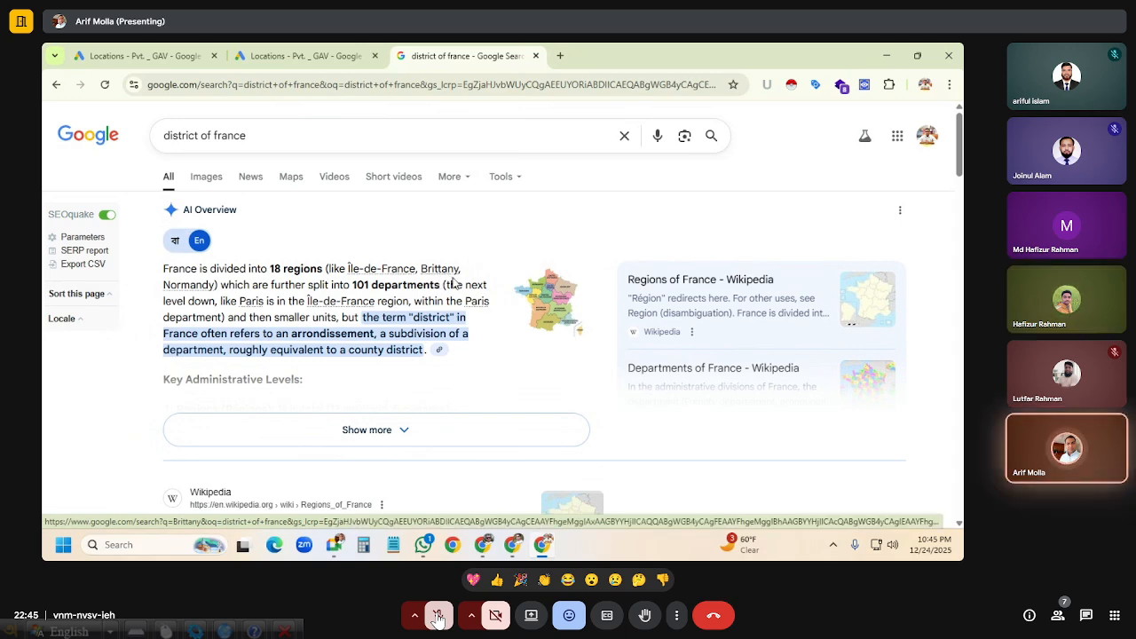
# Return to the Google Ads Locations report and switch to the Campaigns overview of the Leads-Search-Concord campaign.
pyautogui.click(306, 56)
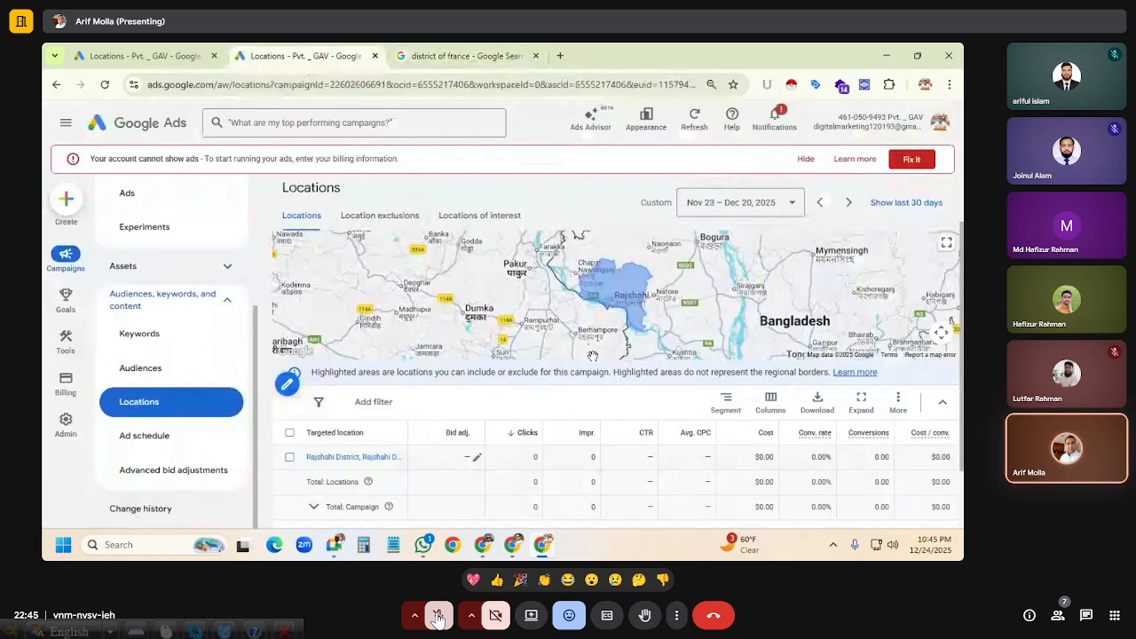
pyautogui.scroll(1, 364, 345)
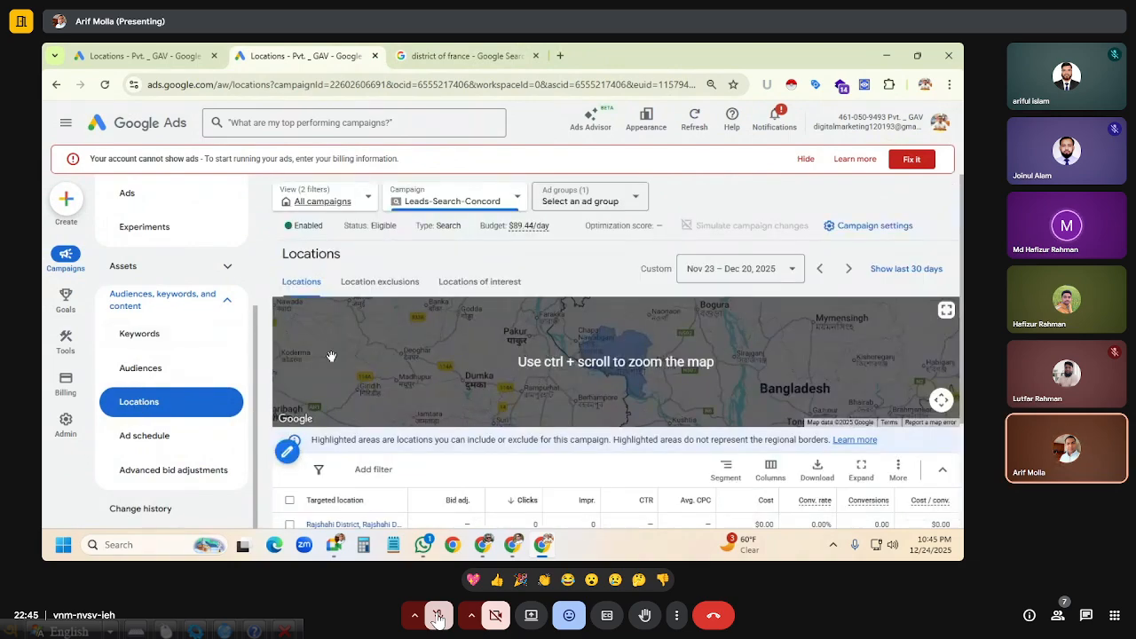
pyautogui.scroll(3, 169, 338)
pyautogui.click(142, 328)
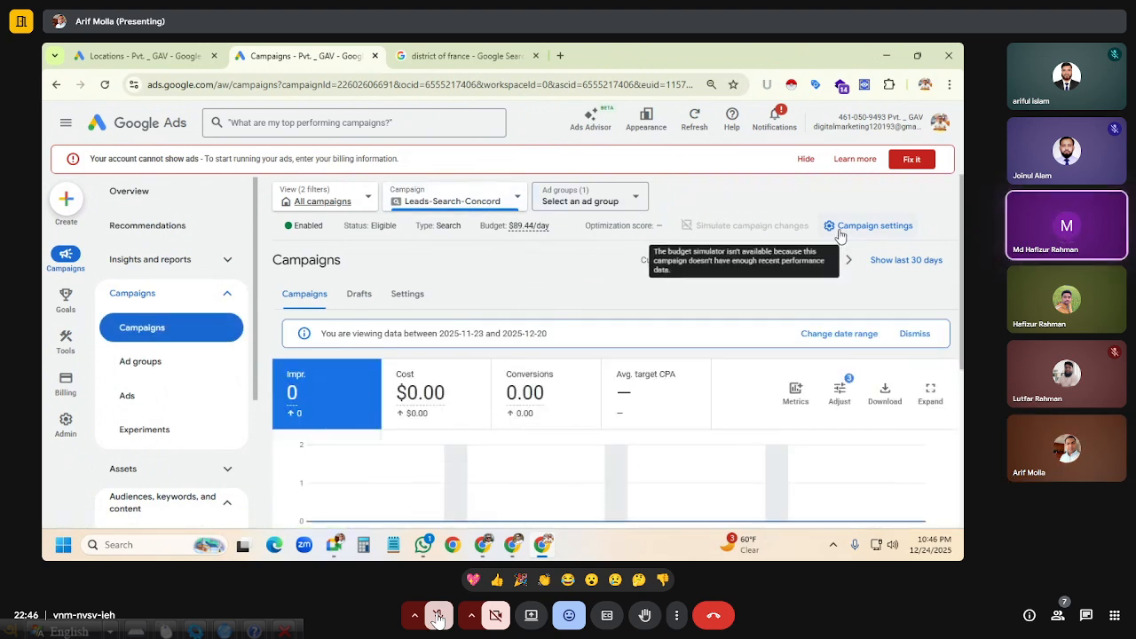
# Expand the location targeting in the campaign's settings and remove Rajshahi District, Rajshahi Division, Bangladesh.
pyautogui.click(870, 225)
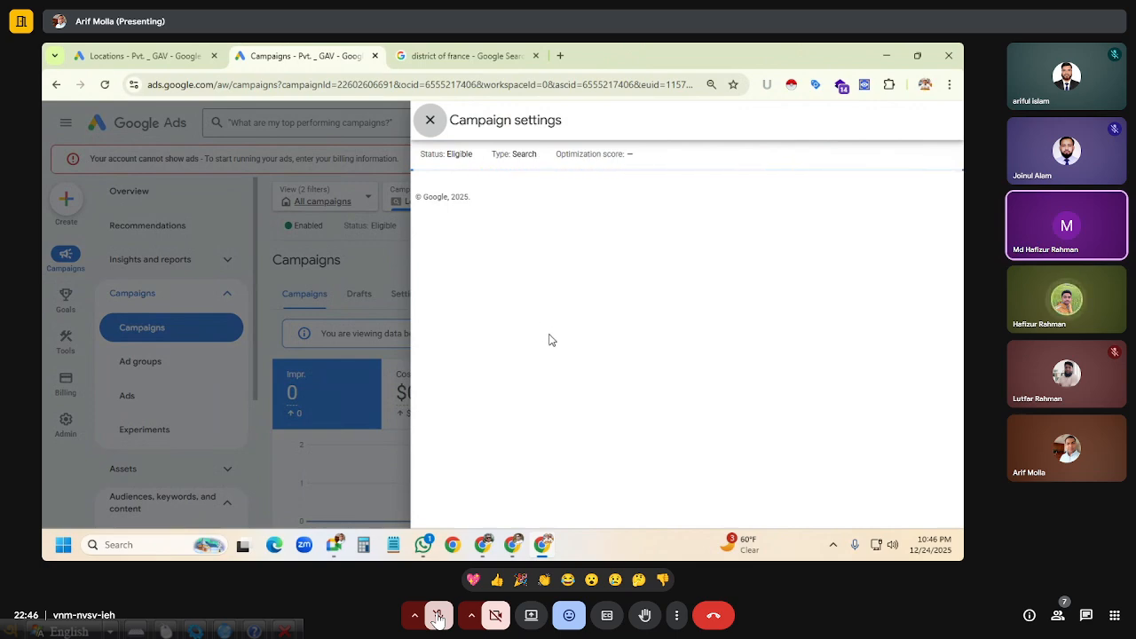
pyautogui.scroll(-10, 672, 383)
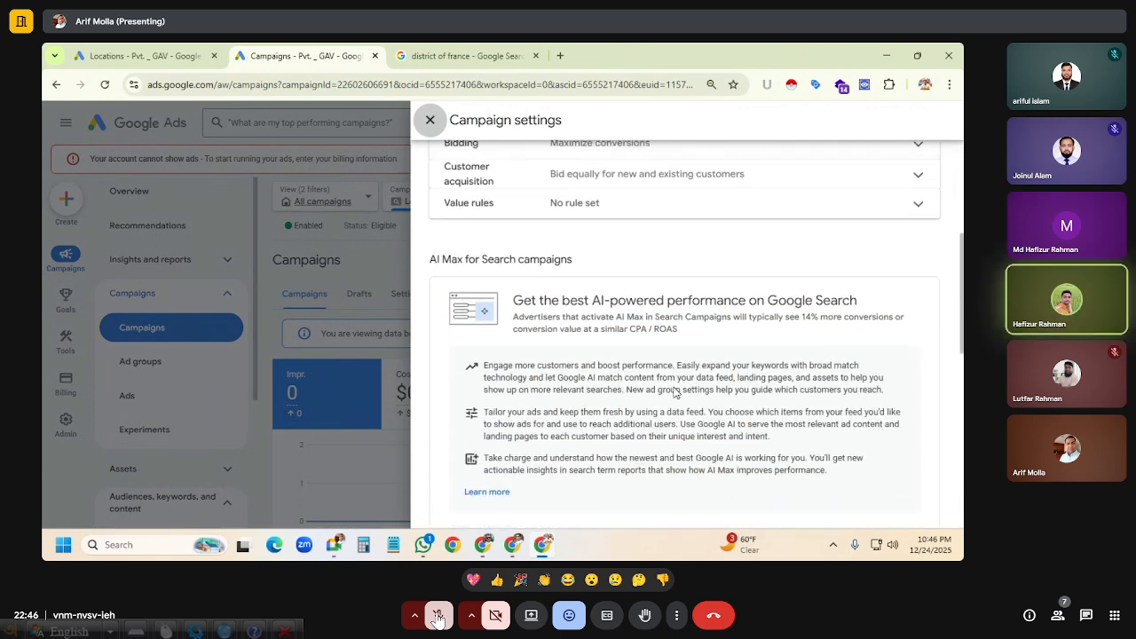
pyautogui.scroll(-2, 563, 400)
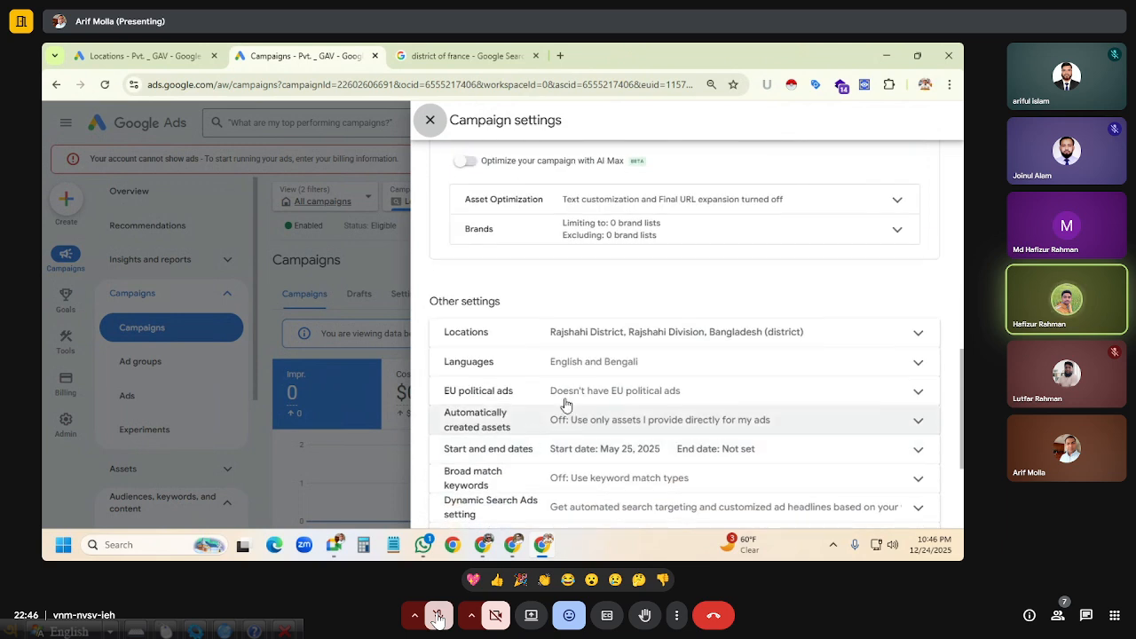
pyautogui.click(731, 336)
pyautogui.scroll(-1, 661, 411)
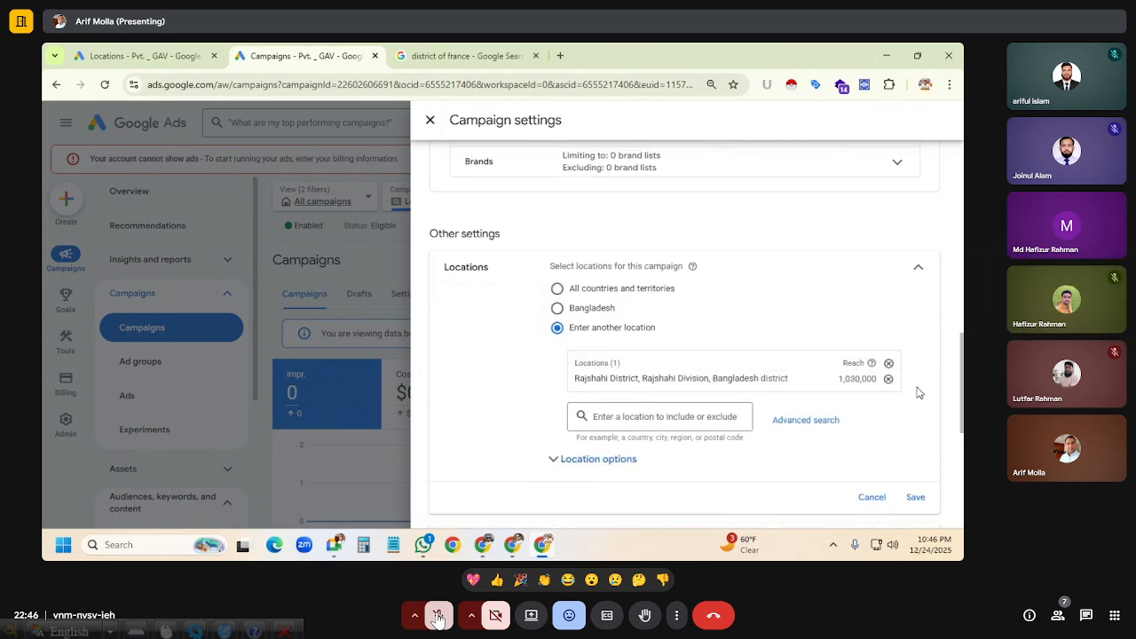
pyautogui.click(889, 379)
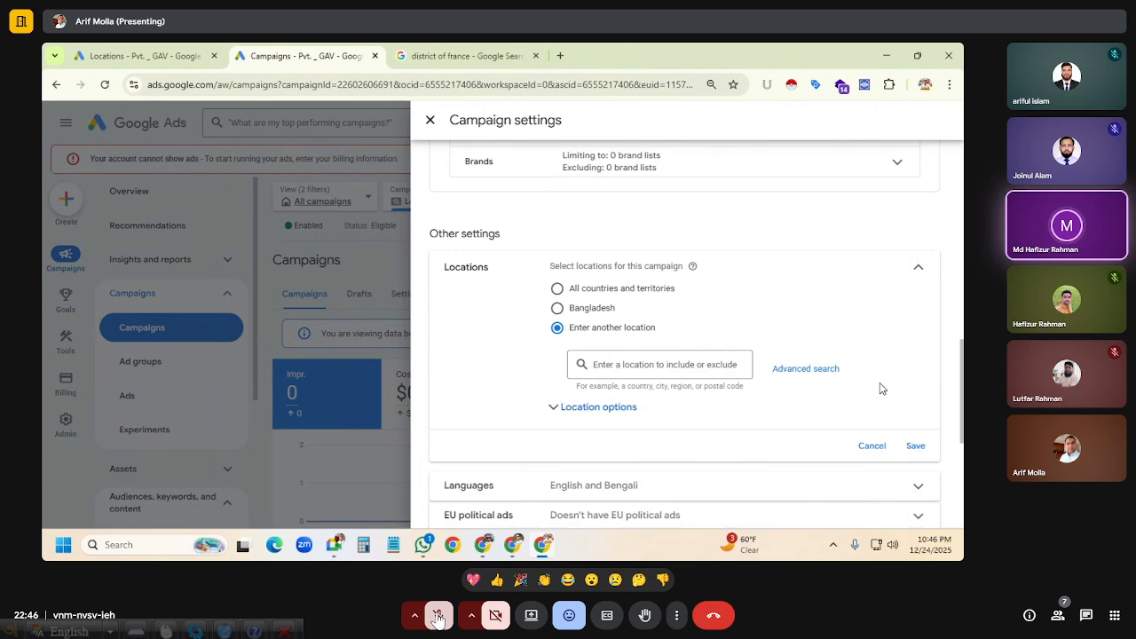
# Find Brittany in the advanced location search and include the Brittany, France region in the campaign.
pyautogui.click(638, 364)
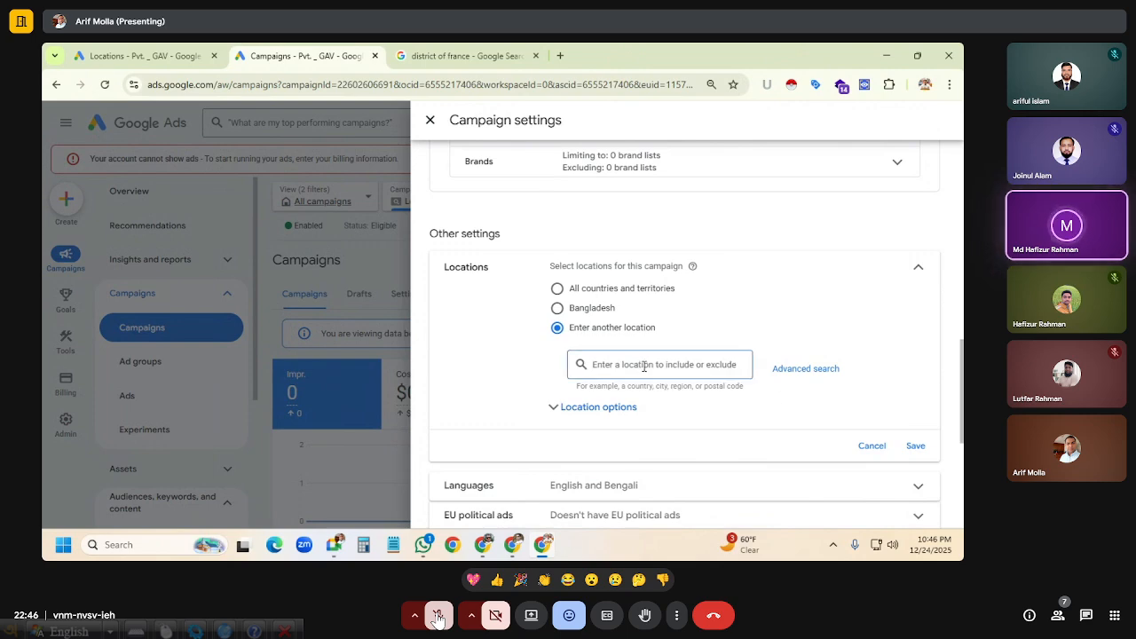
pyautogui.click(804, 371)
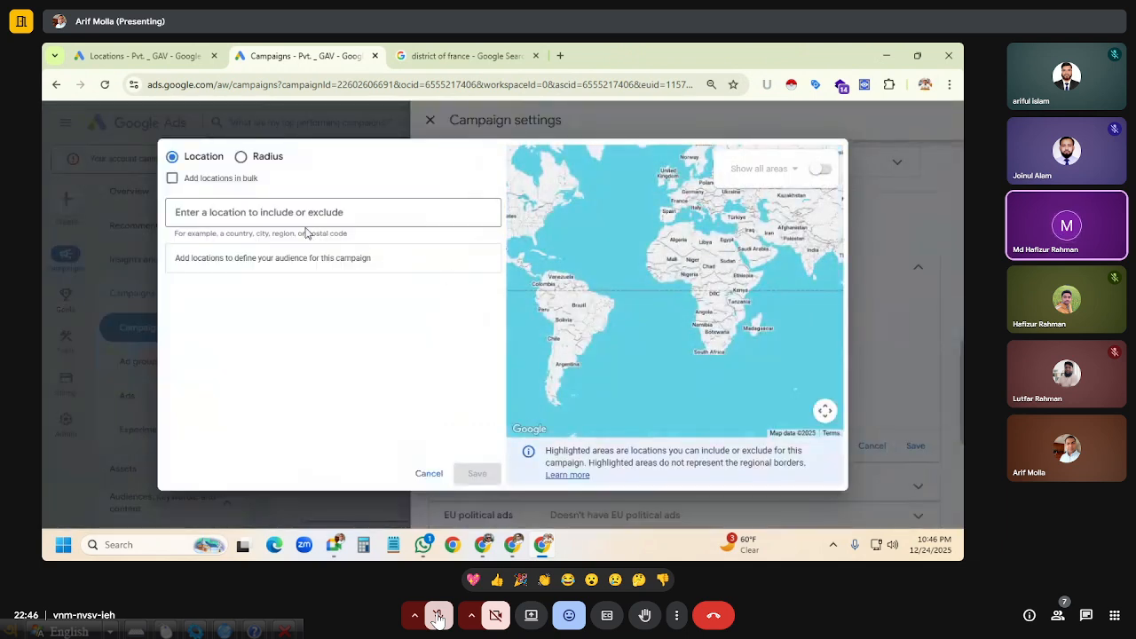
pyautogui.click(247, 211)
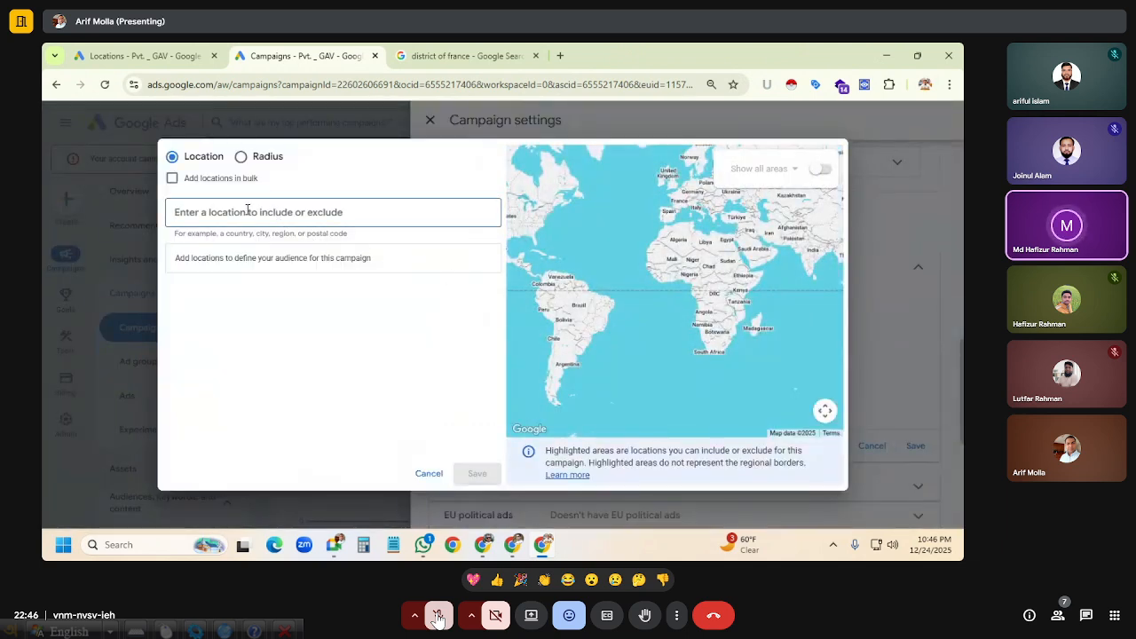
pyautogui.write('Britt')
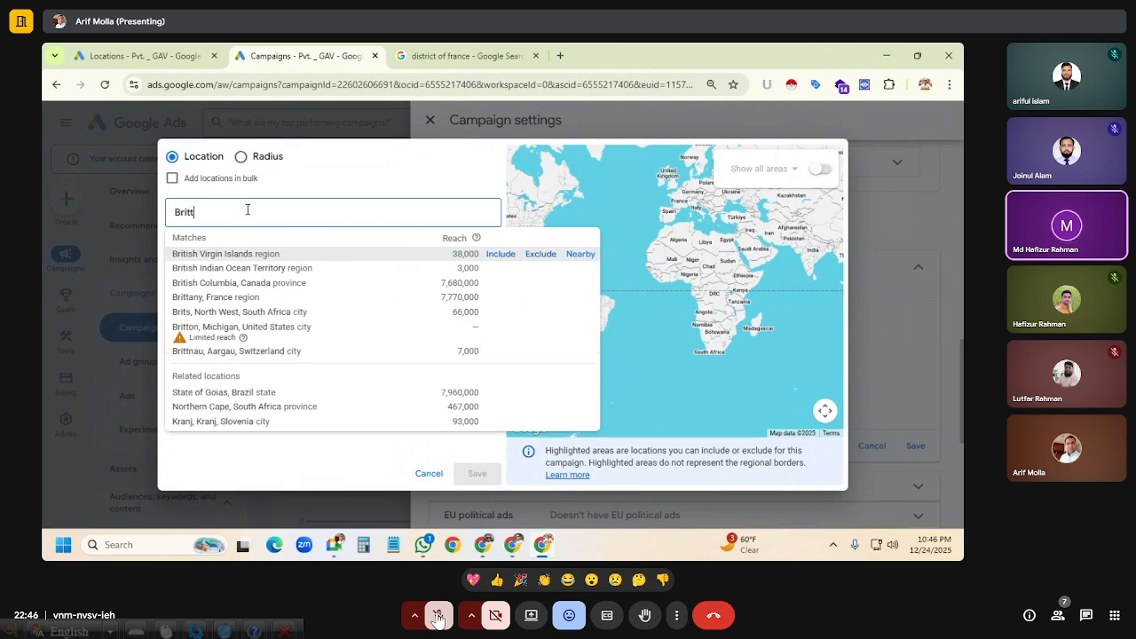
pyautogui.write('any')
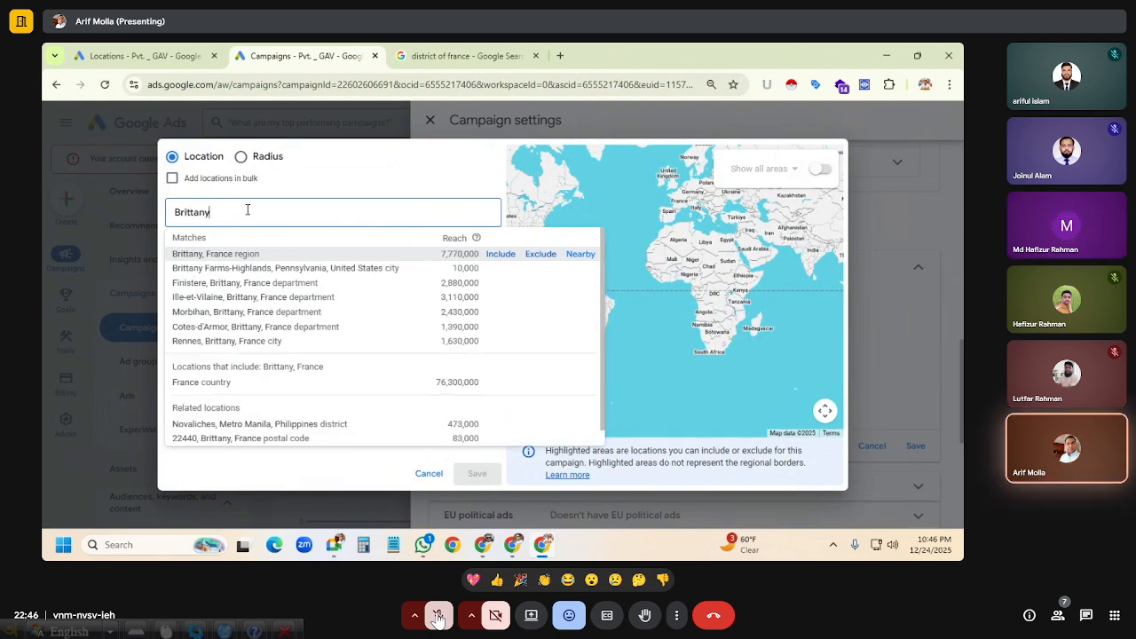
pyautogui.click(500, 255)
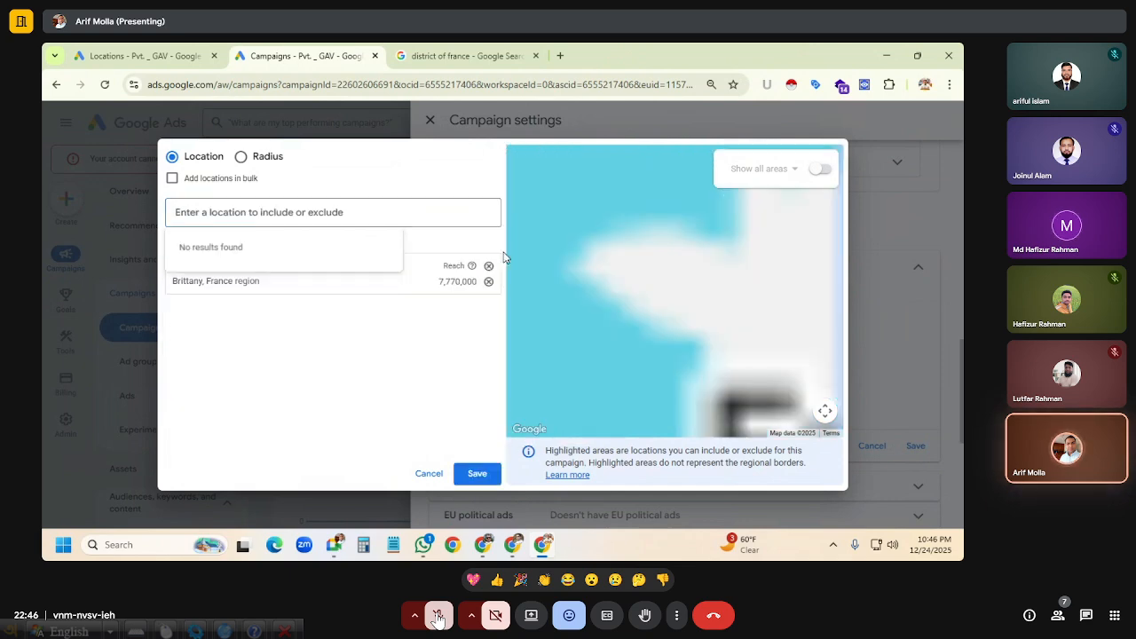
# Check Brittany's position within France on the map and save it as the campaign's location.
pyautogui.scroll(-2, 750, 362)
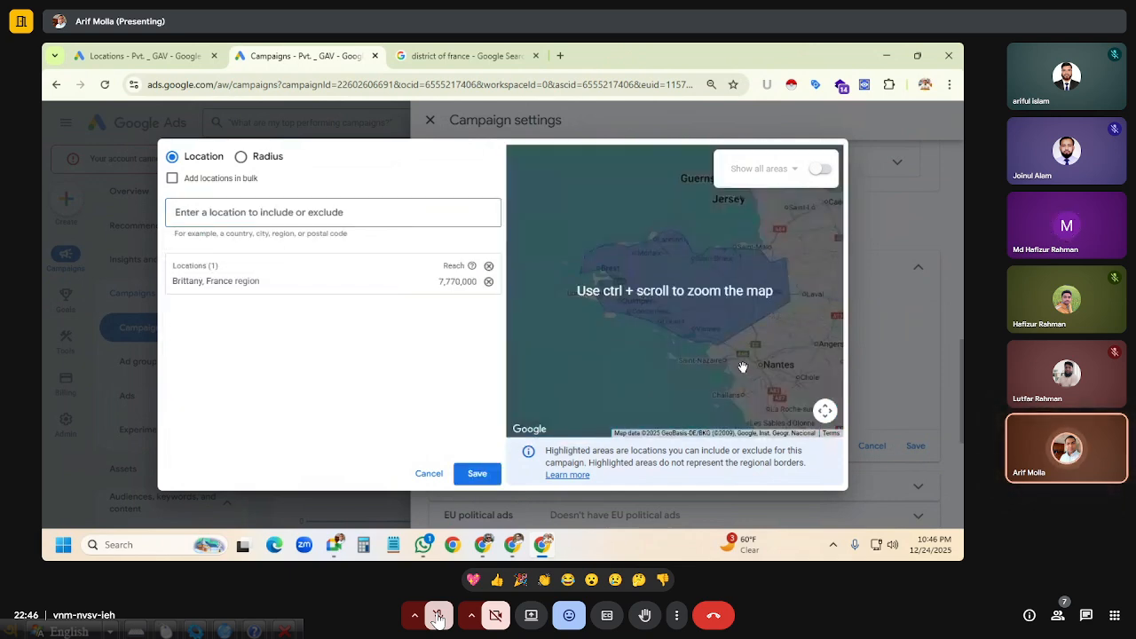
pyautogui.scroll(3, 739, 362)
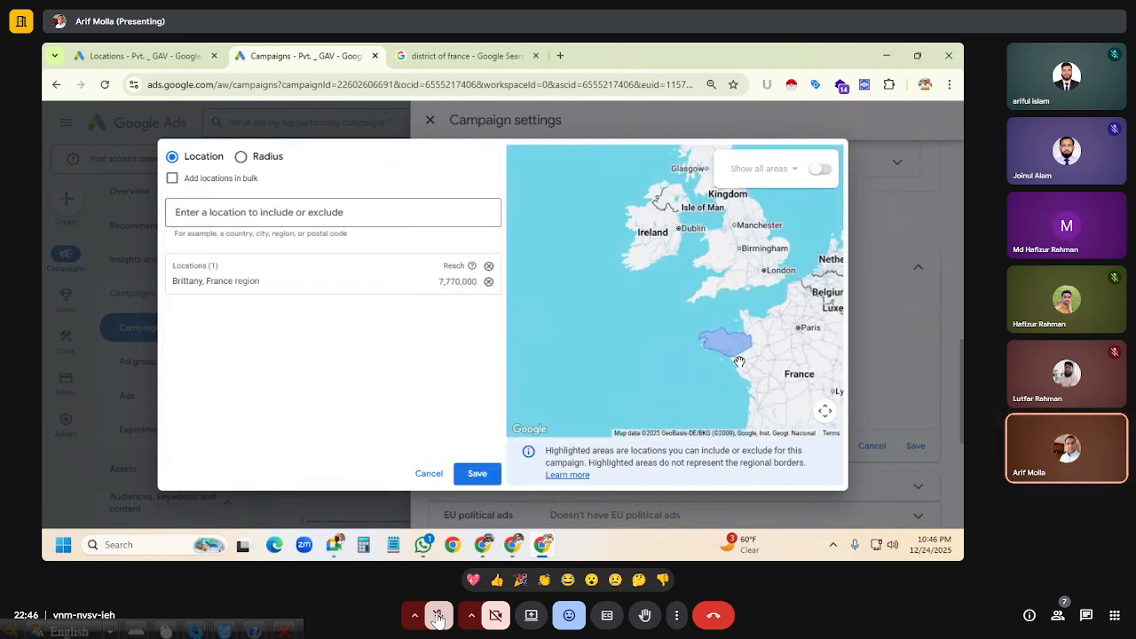
pyautogui.moveTo(740, 362); pyautogui.dragTo(690, 333)
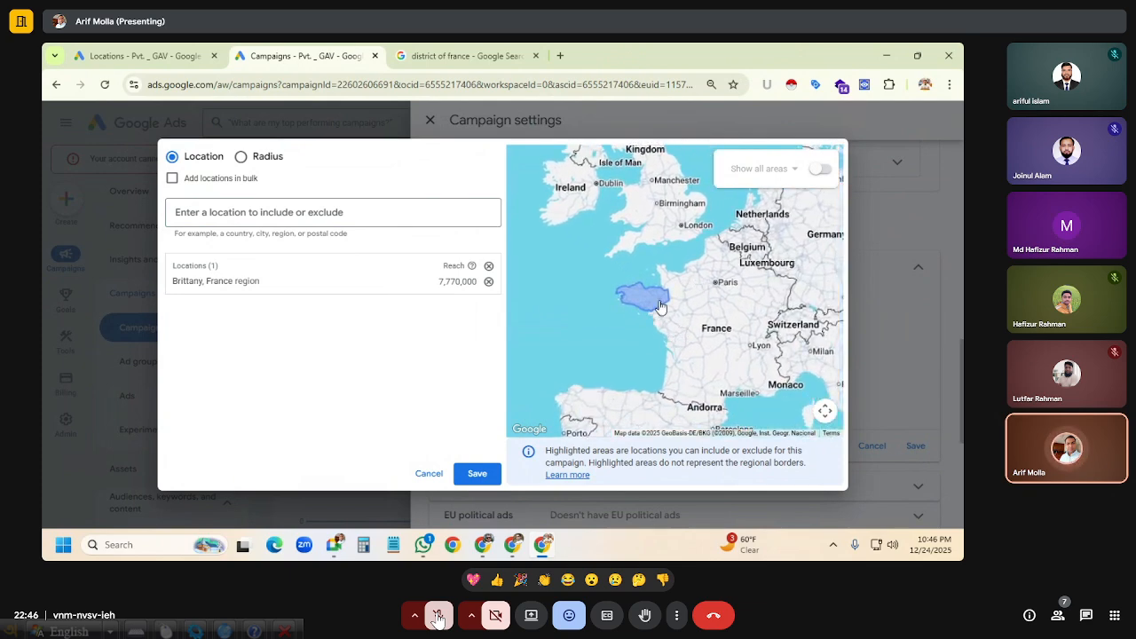
pyautogui.click(476, 474)
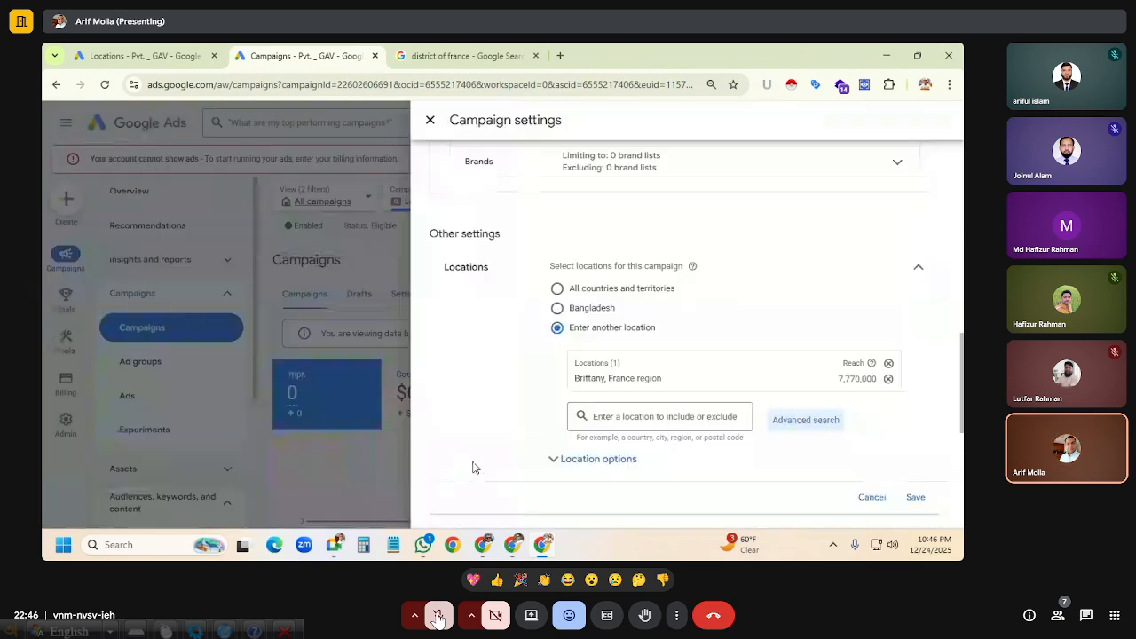
pyautogui.click(914, 497)
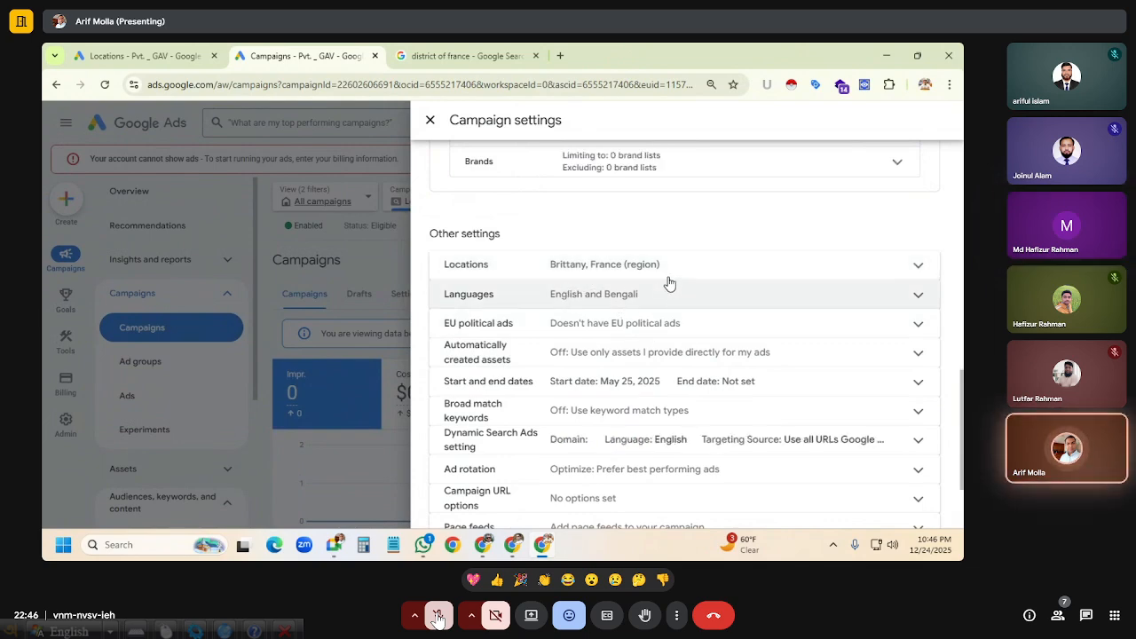
# Close the campaign settings and review the campaign's targeted location in the Locations report.
pyautogui.click(430, 119)
pyautogui.scroll(-2, 196, 364)
pyautogui.scroll(-2, 195, 365)
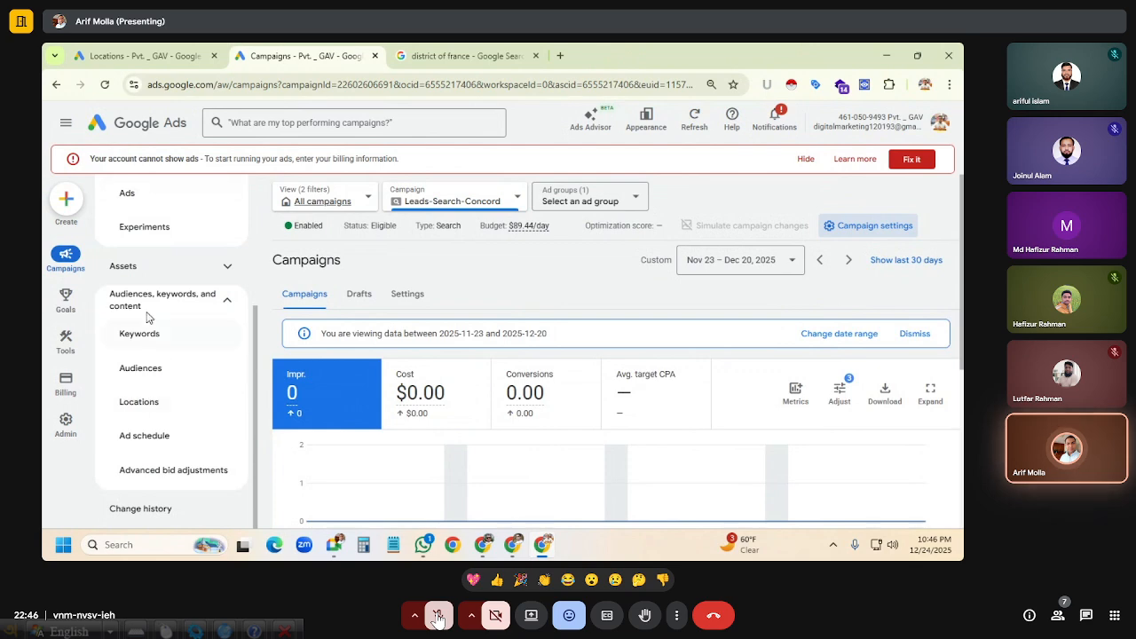
pyautogui.click(148, 402)
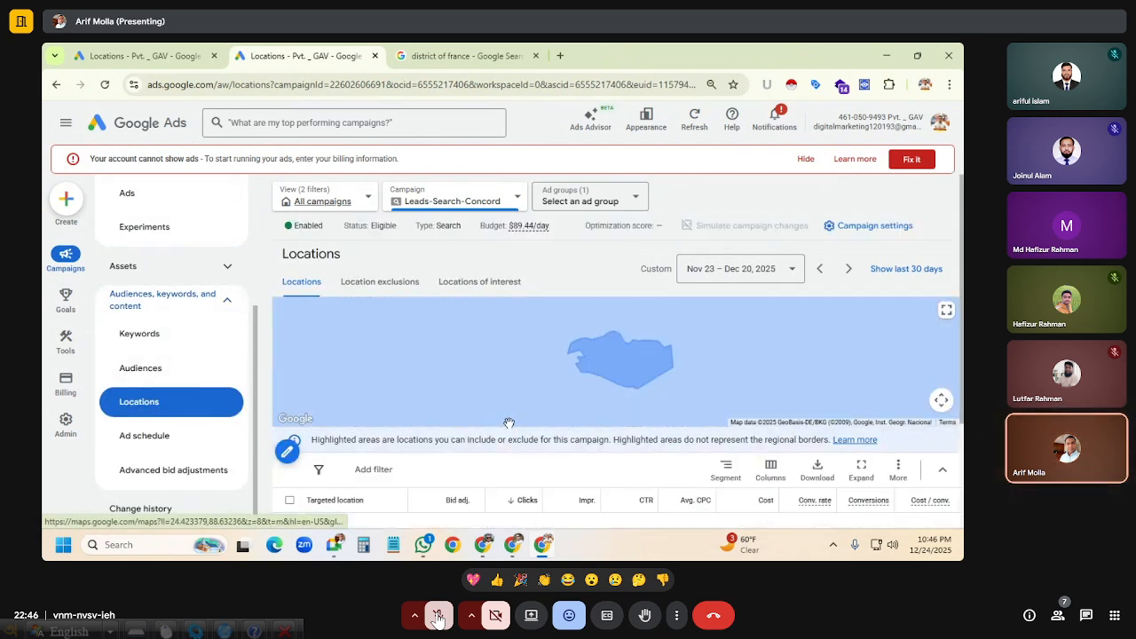
pyautogui.scroll(-3, 668, 387)
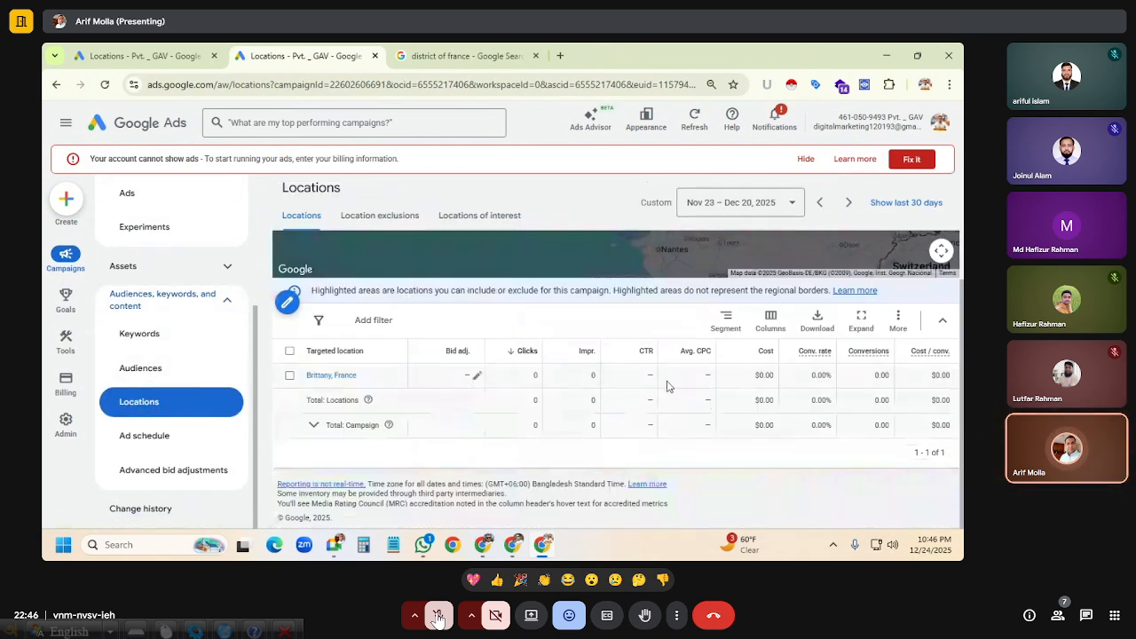
# View the Brittany, France location report narrowed by cities, and leave that view.
pyautogui.click(320, 378)
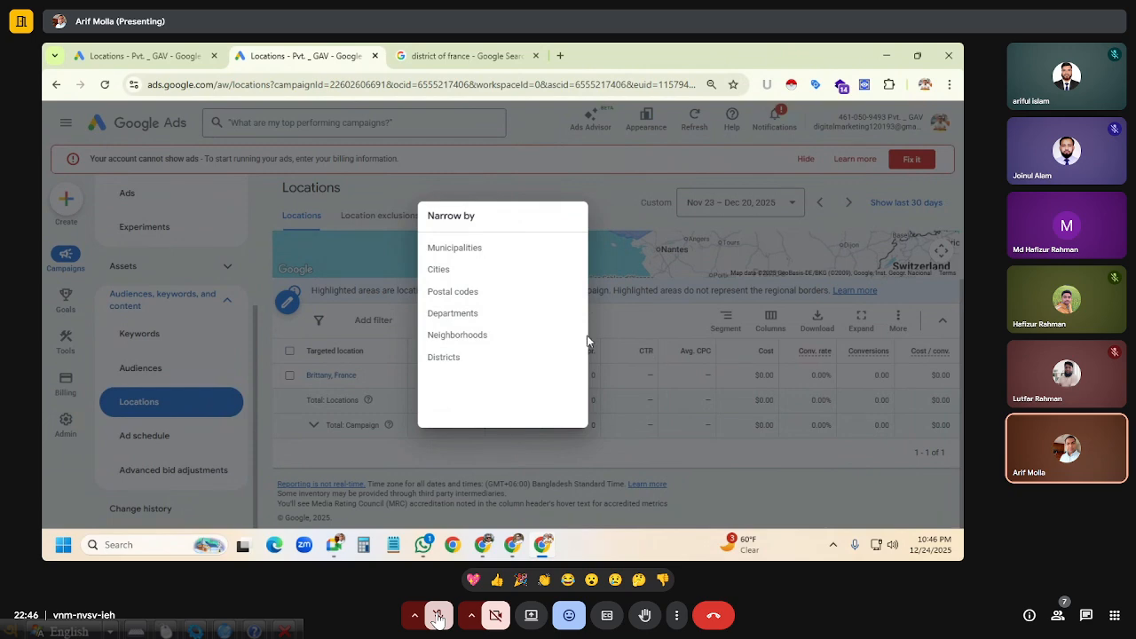
pyautogui.click(493, 279)
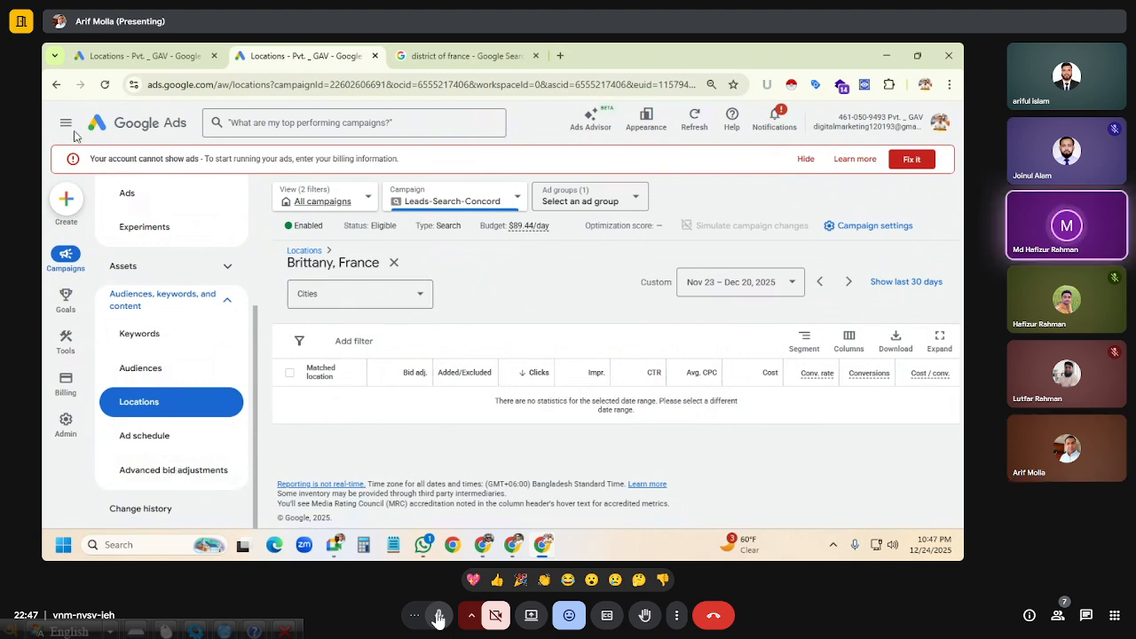
pyautogui.click(54, 85)
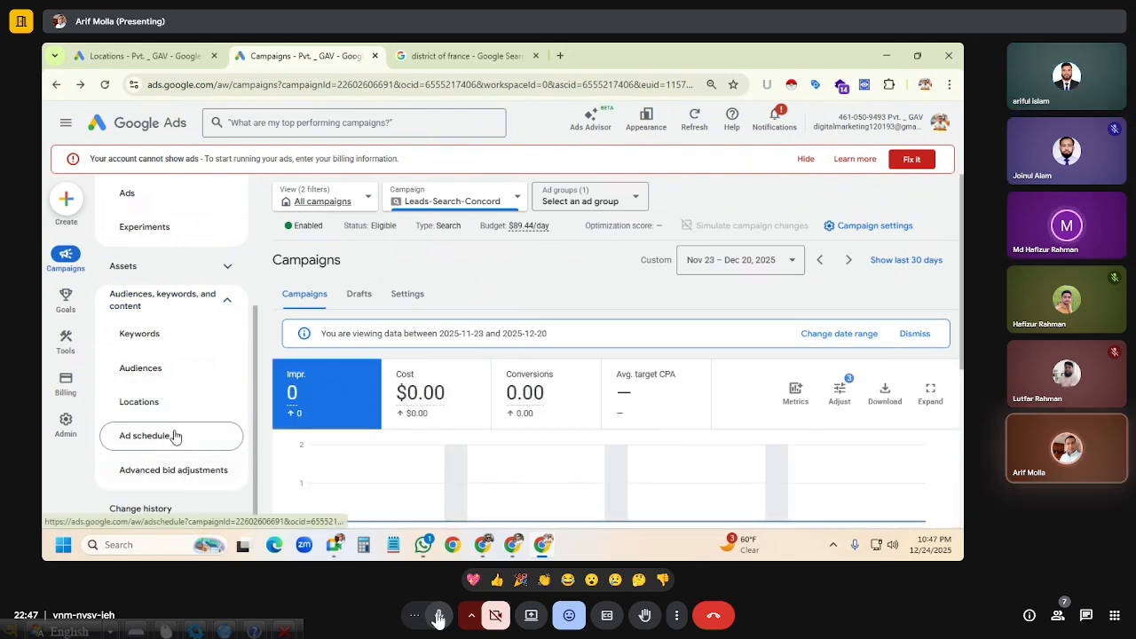
# Reopen the campaign's Locations report and narrow Brittany, France by municipalities.
pyautogui.click(169, 404)
pyautogui.scroll(-1, 497, 391)
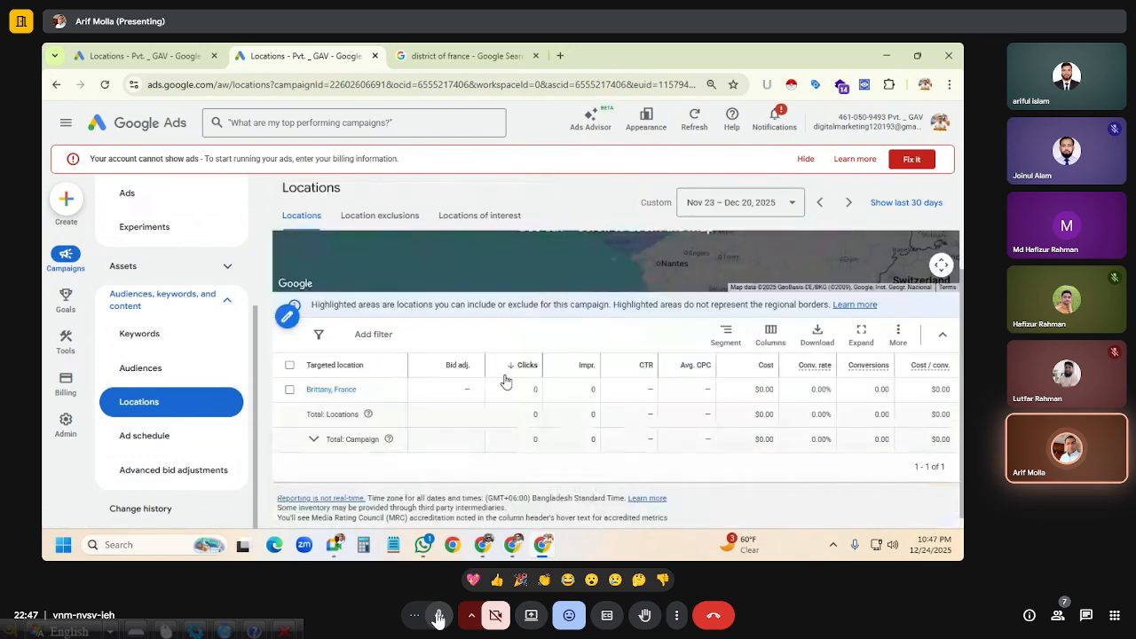
pyautogui.click(319, 391)
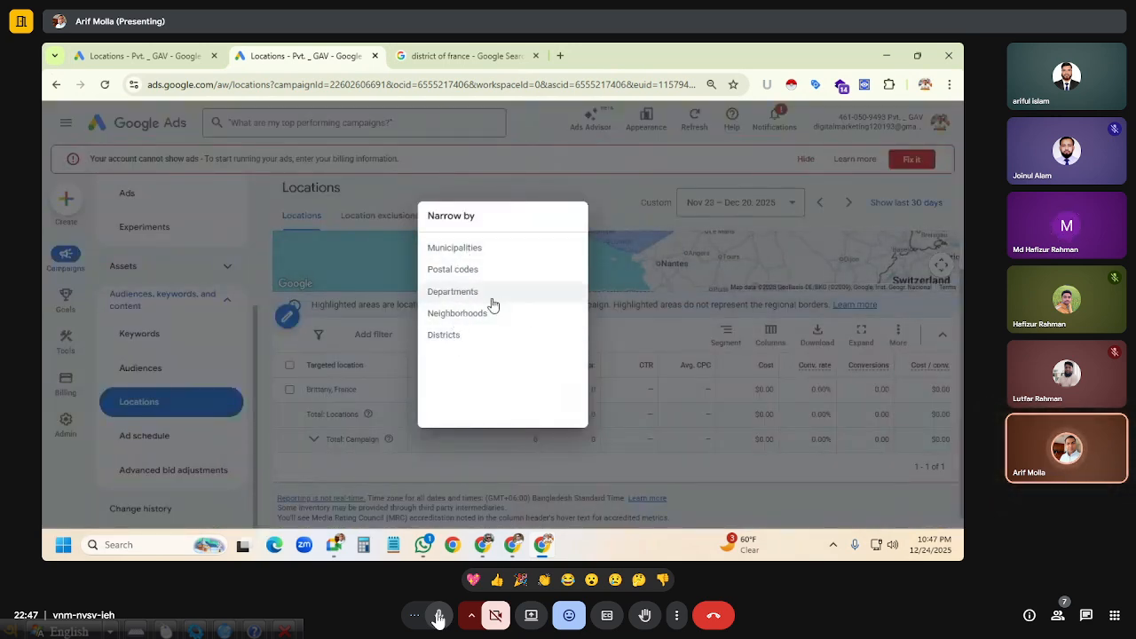
pyautogui.click(455, 250)
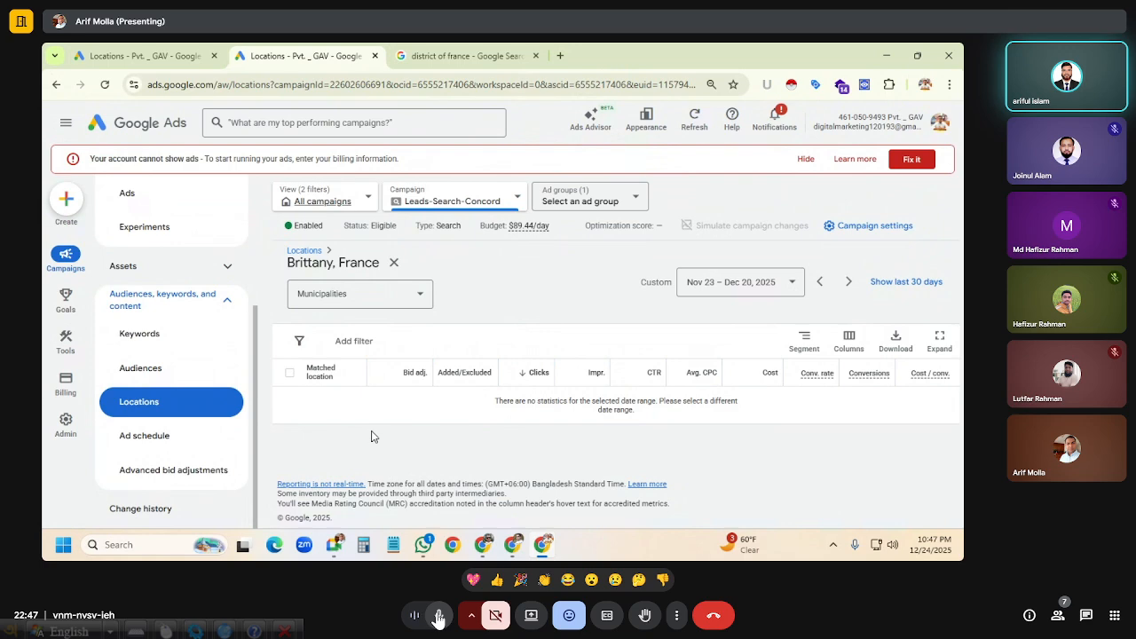
# Open the settings of the Leads-Search-Concord campaign and expand its location targeting.
pyautogui.scroll(3, 164, 346)
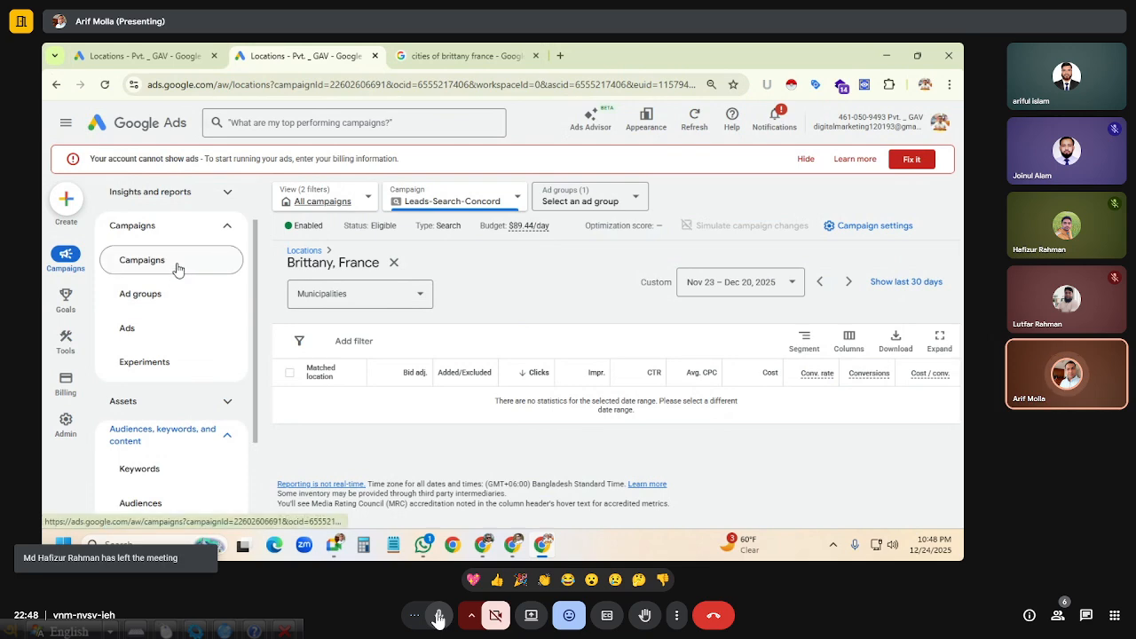
pyautogui.scroll(-3, 459, 307)
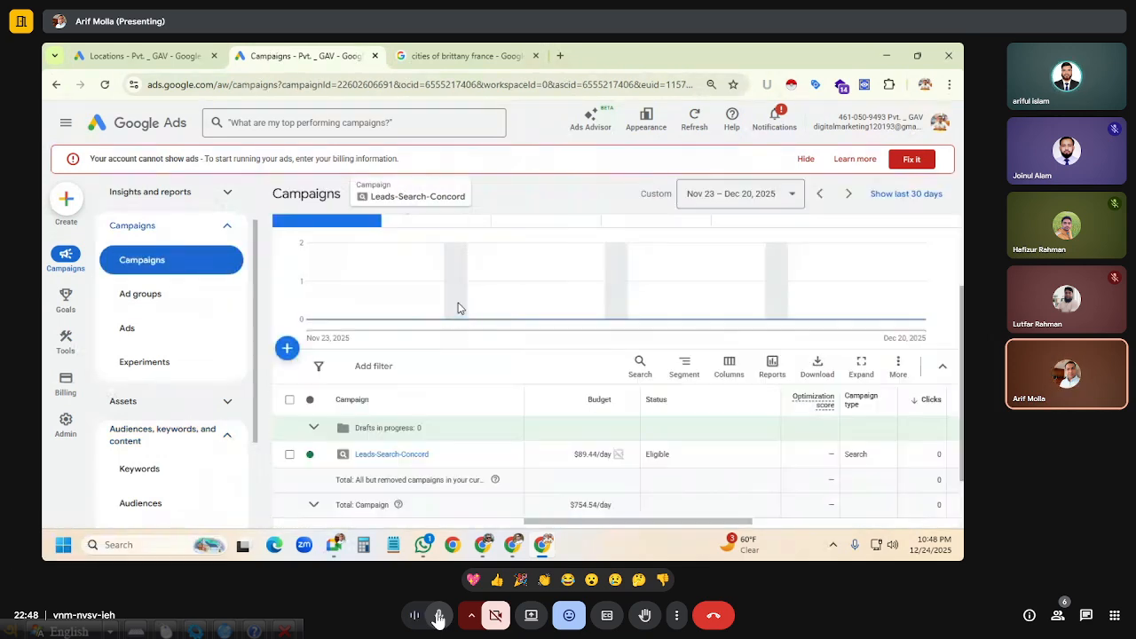
pyautogui.scroll(3, 459, 307)
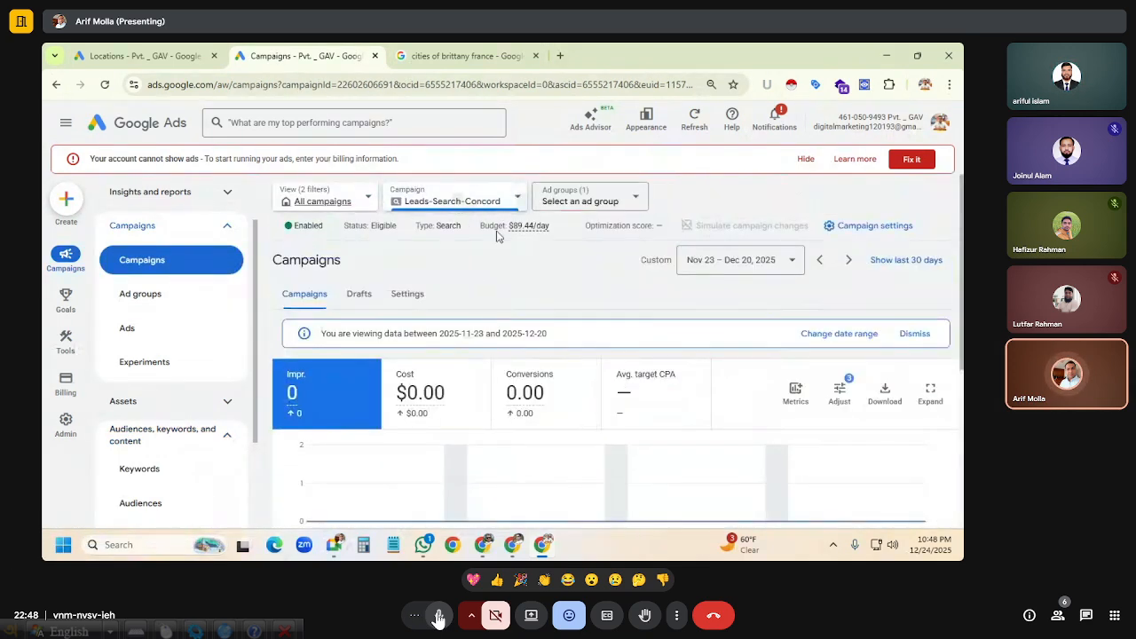
pyautogui.click(854, 226)
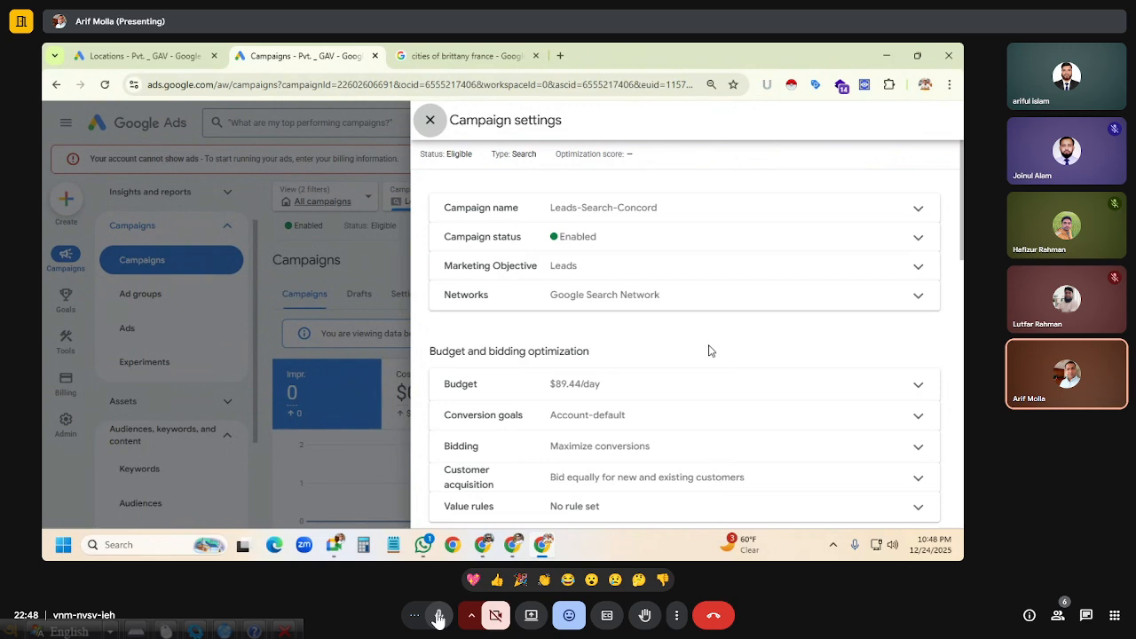
pyautogui.scroll(-8, 659, 348)
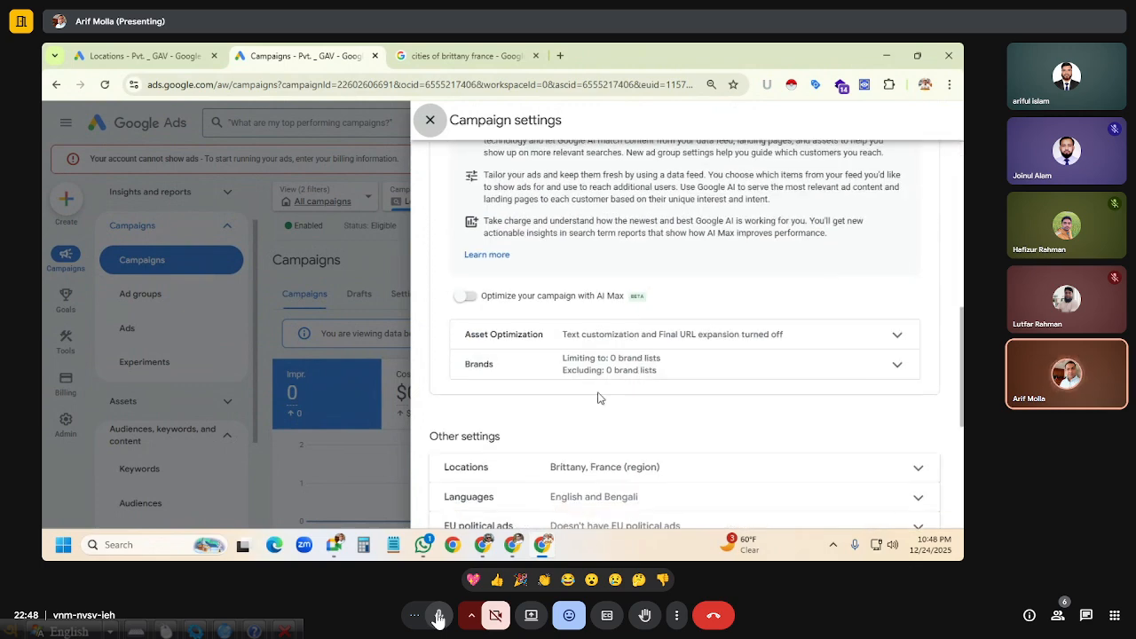
pyautogui.scroll(-2, 651, 337)
pyautogui.click(677, 338)
pyautogui.scroll(-2, 672, 346)
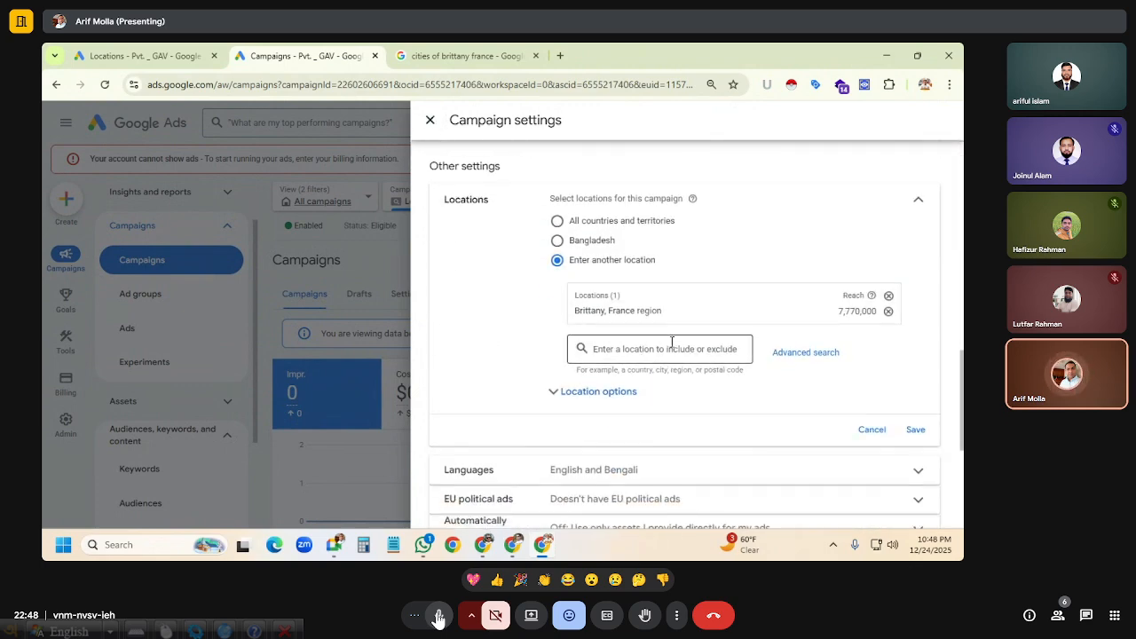
# In the advanced location search, remove the Brittany region and include a 20 mi radius around Brest, France.
pyautogui.click(820, 353)
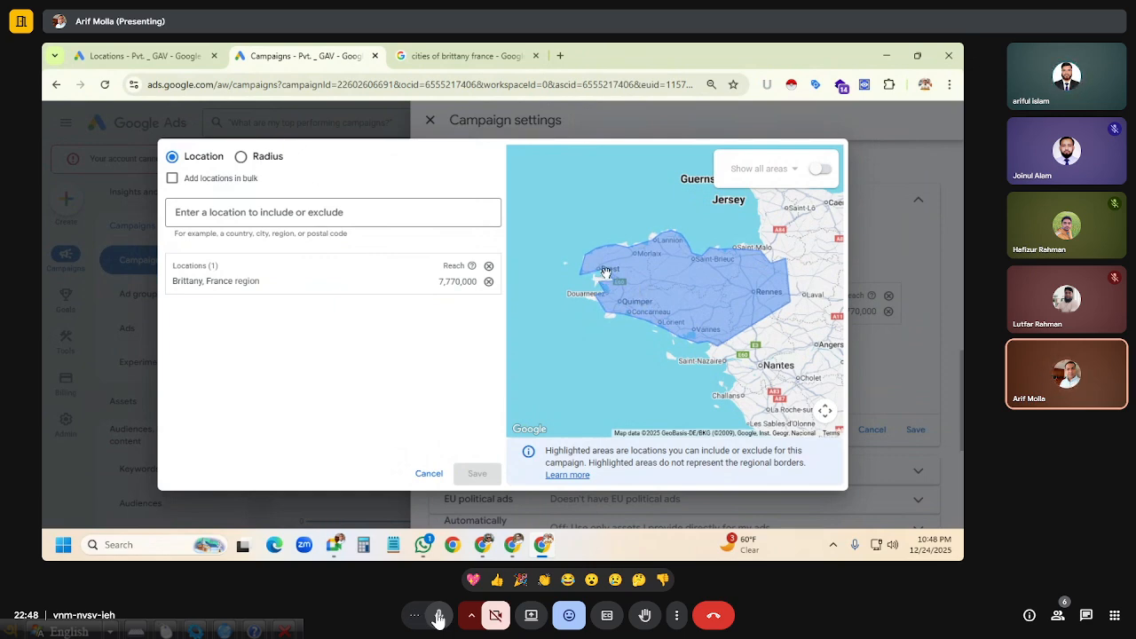
pyautogui.click(488, 282)
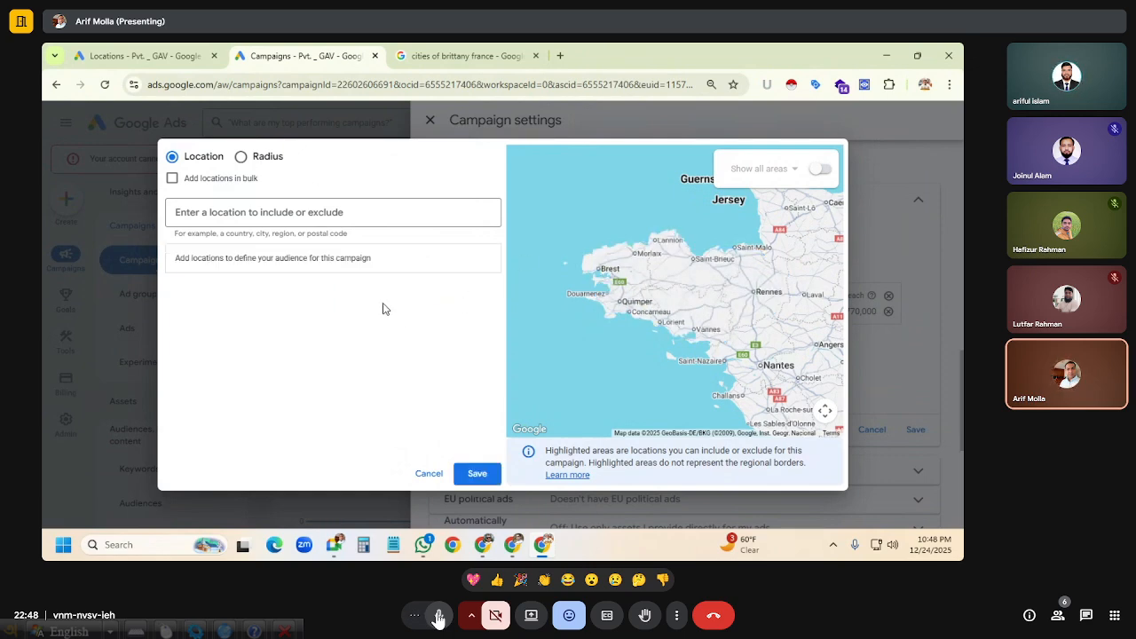
pyautogui.click(265, 157)
pyautogui.click(262, 212)
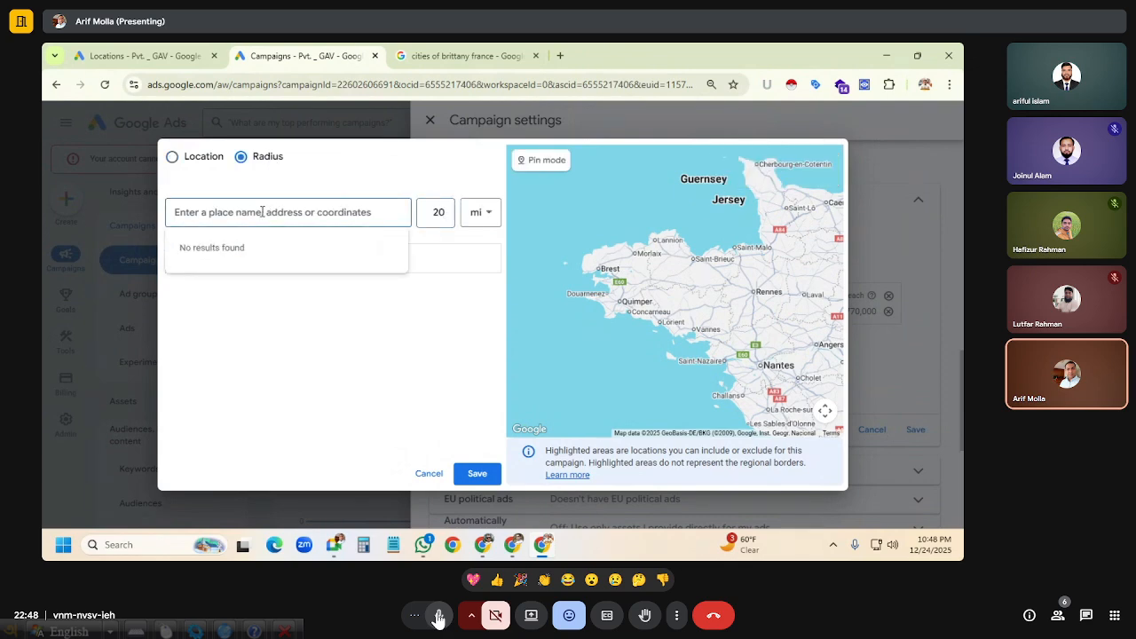
pyautogui.write('Brest')
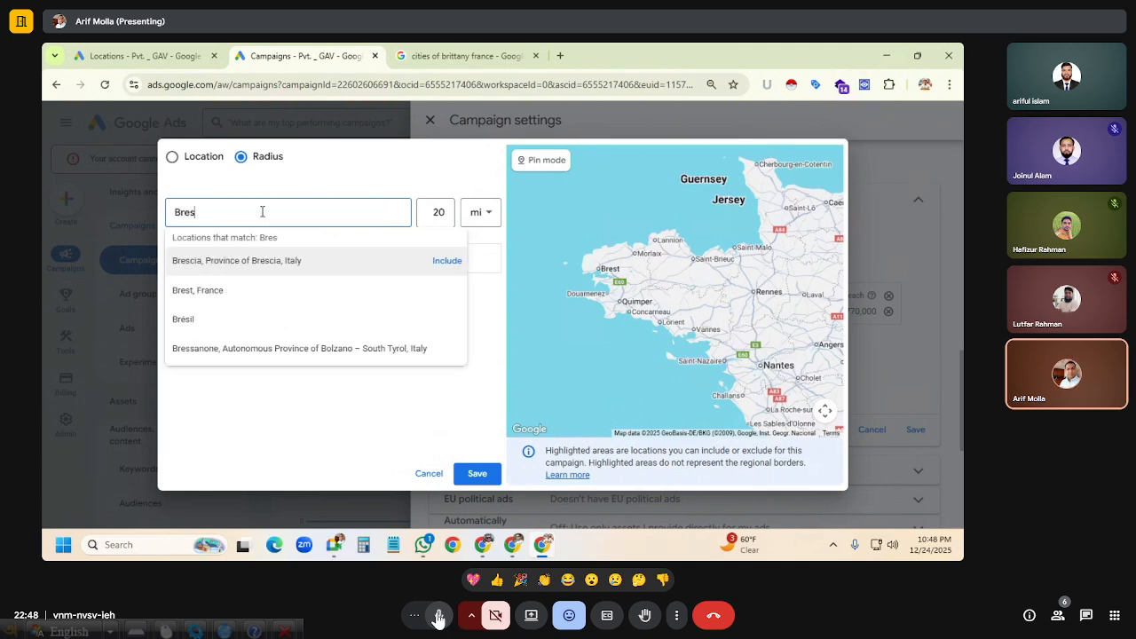
pyautogui.click(445, 262)
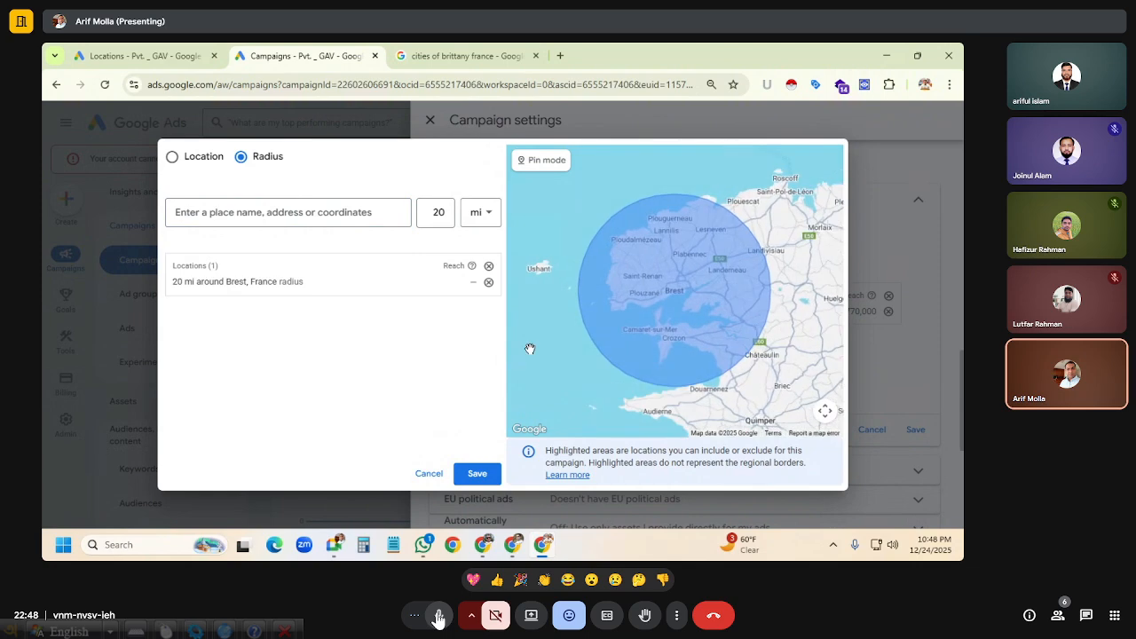
# Switch the radius unit to km, include 20 km around Brest, France, and remove the 20 mi radius.
pyautogui.click(475, 213)
pyautogui.click(478, 253)
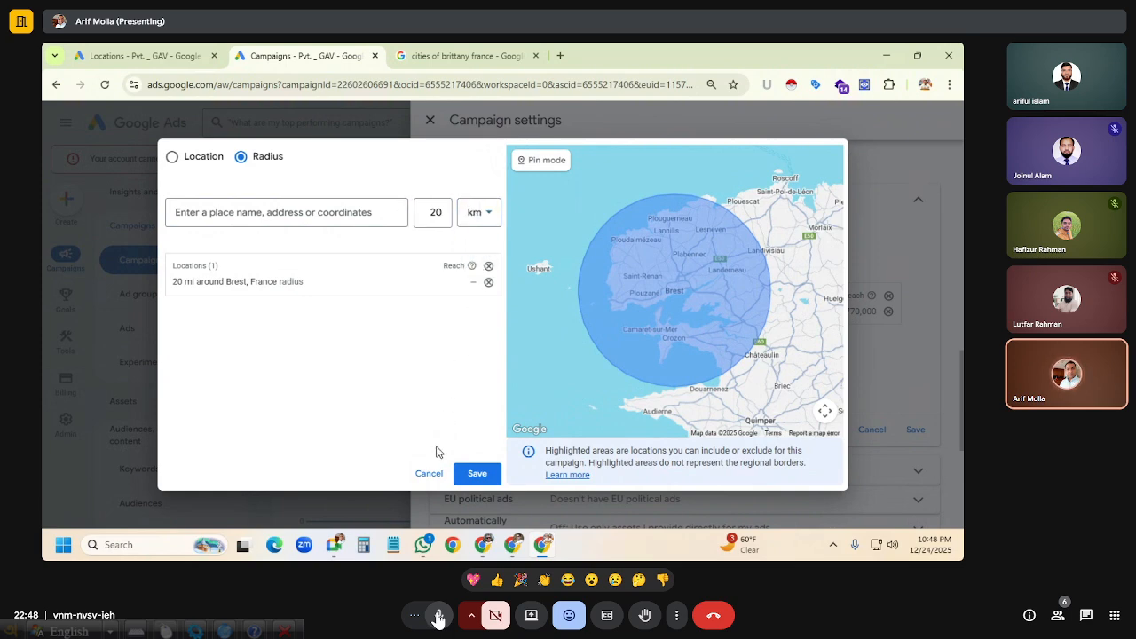
pyautogui.click(281, 212)
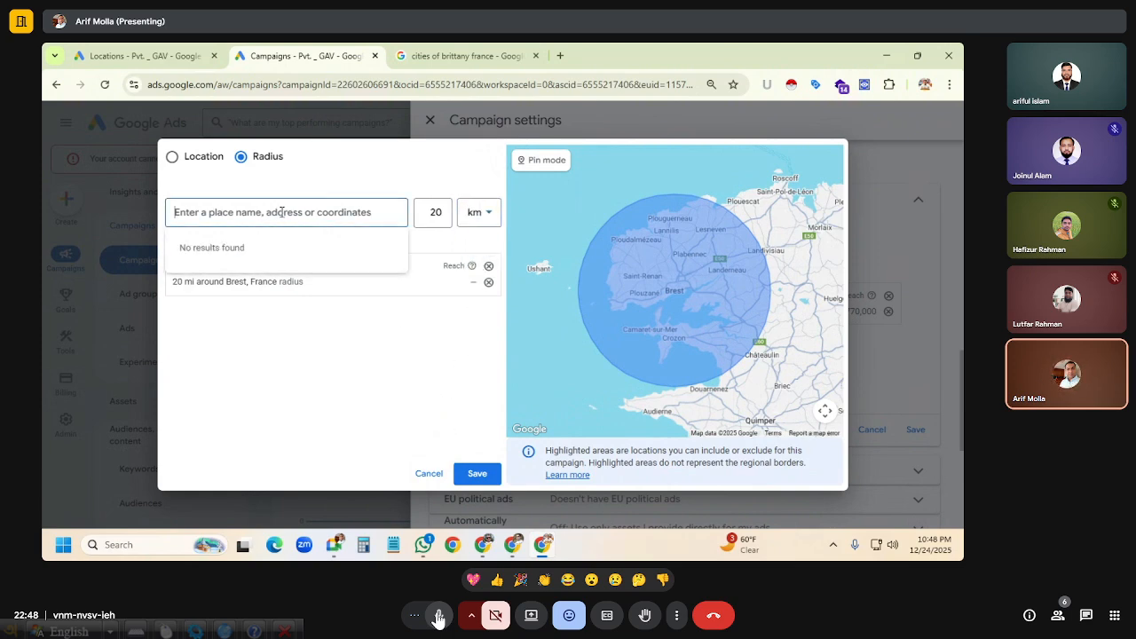
pyautogui.write('Brest')
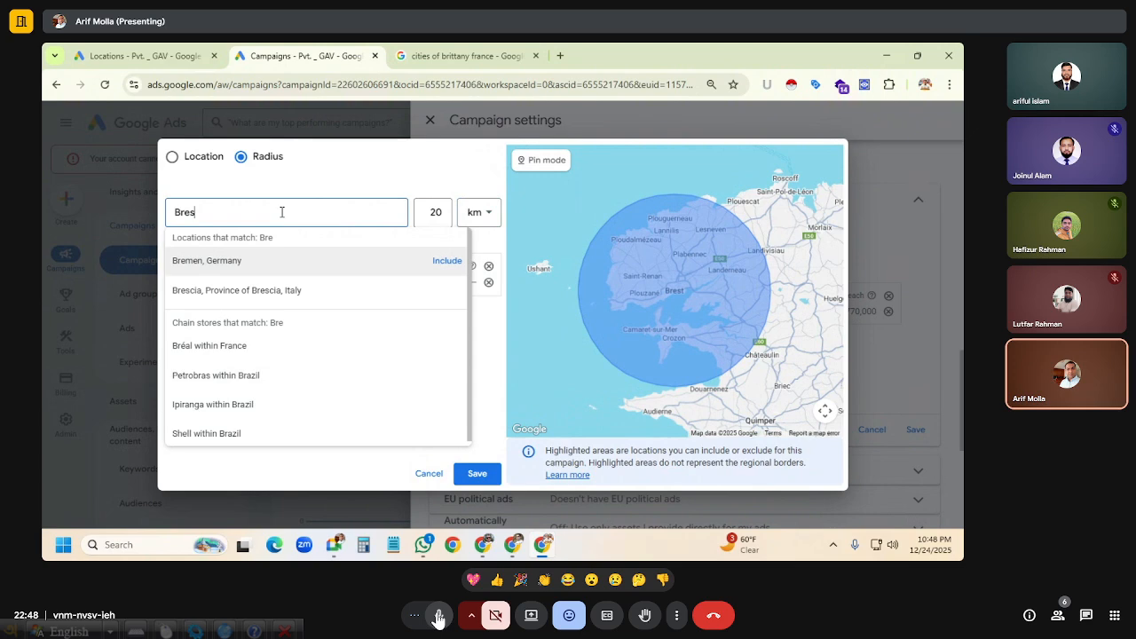
pyautogui.click(449, 261)
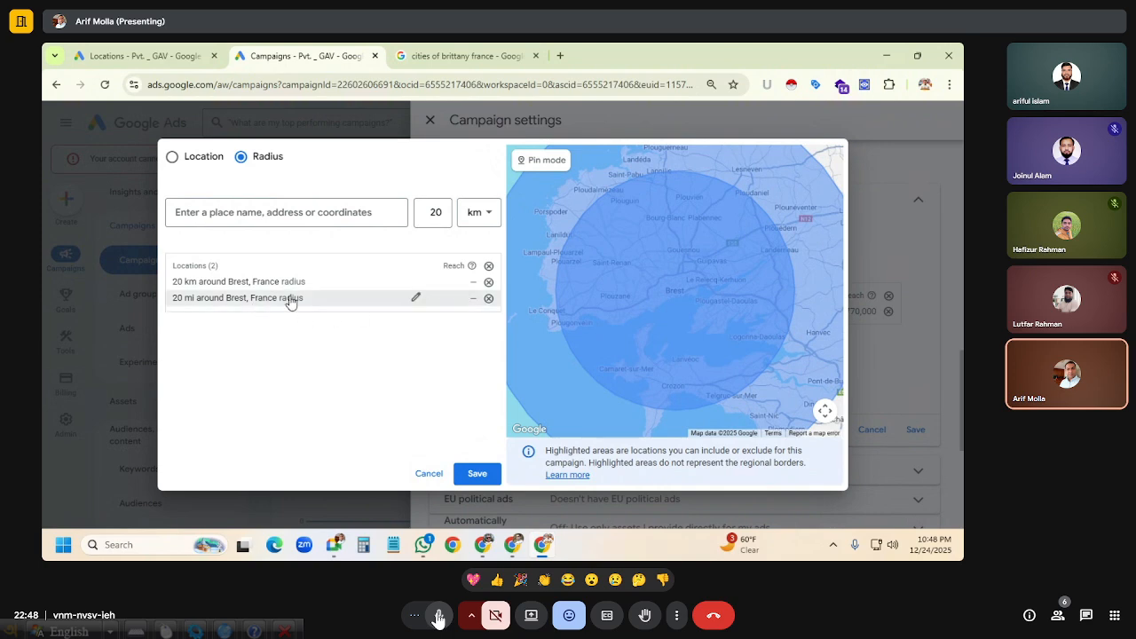
pyautogui.click(487, 298)
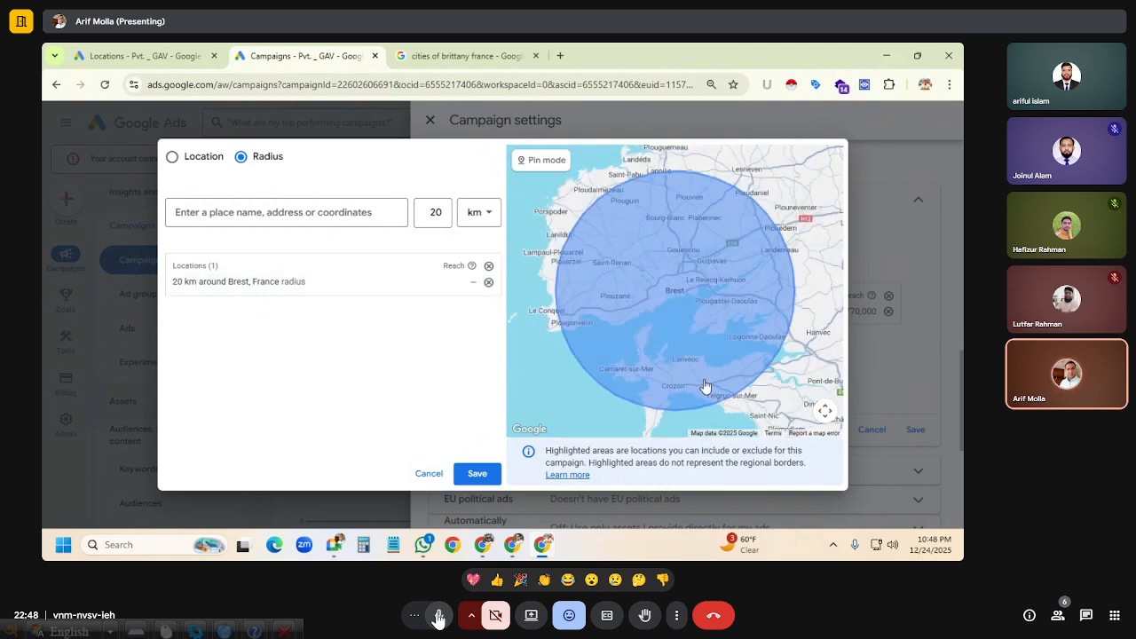
# Examine the 20 km radius around Brest against the surrounding region on the map, and discard the radius targeting changes.
pyautogui.scroll(-3, 706, 385)
pyautogui.moveTo(759, 295); pyautogui.dragTo(761, 229)
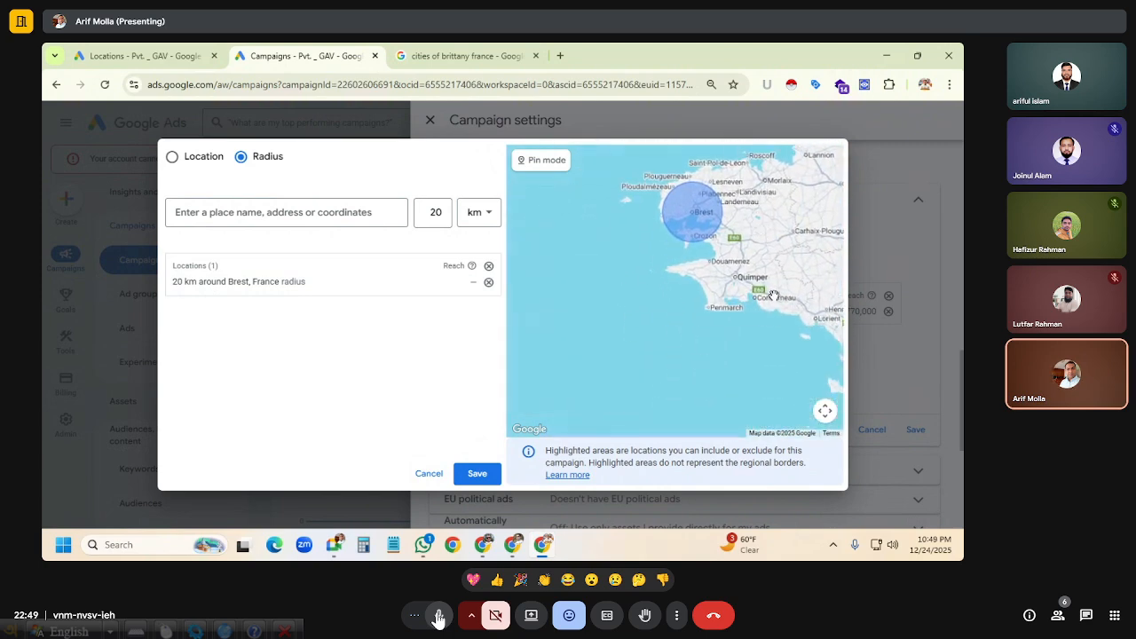
pyautogui.scroll(-2, 772, 305)
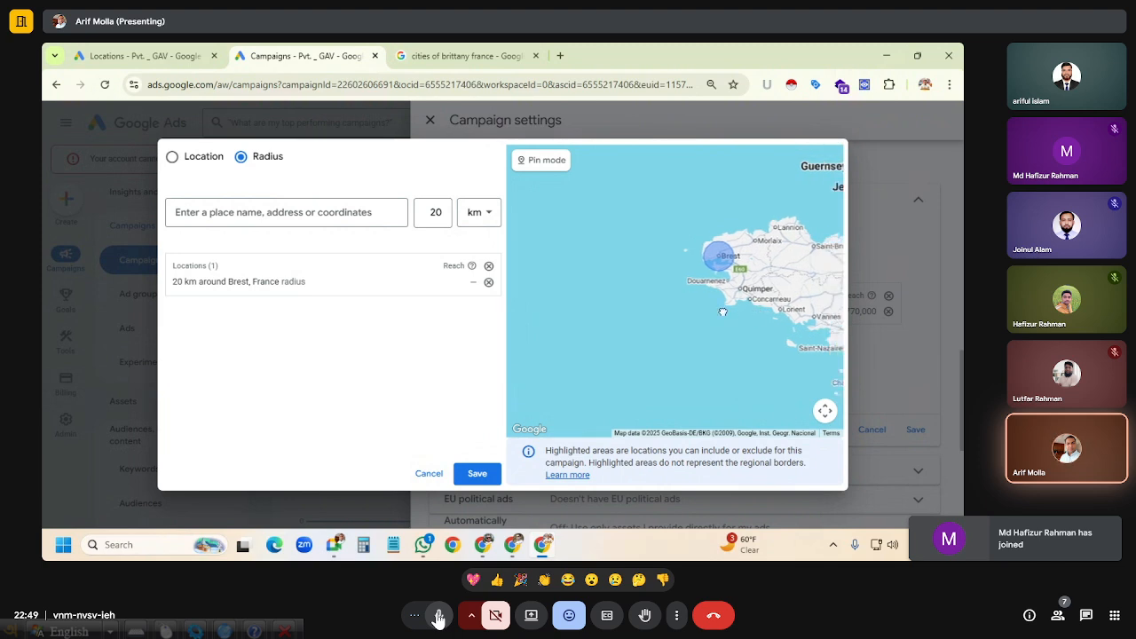
pyautogui.moveTo(772, 306); pyautogui.dragTo(711, 289)
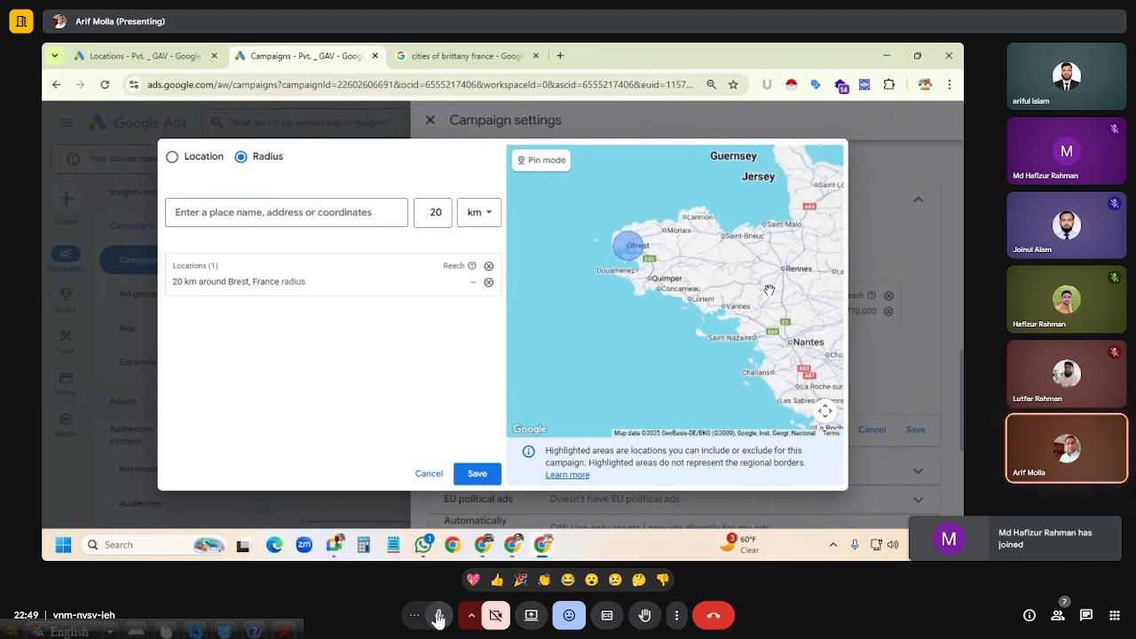
pyautogui.scroll(-2, 769, 293)
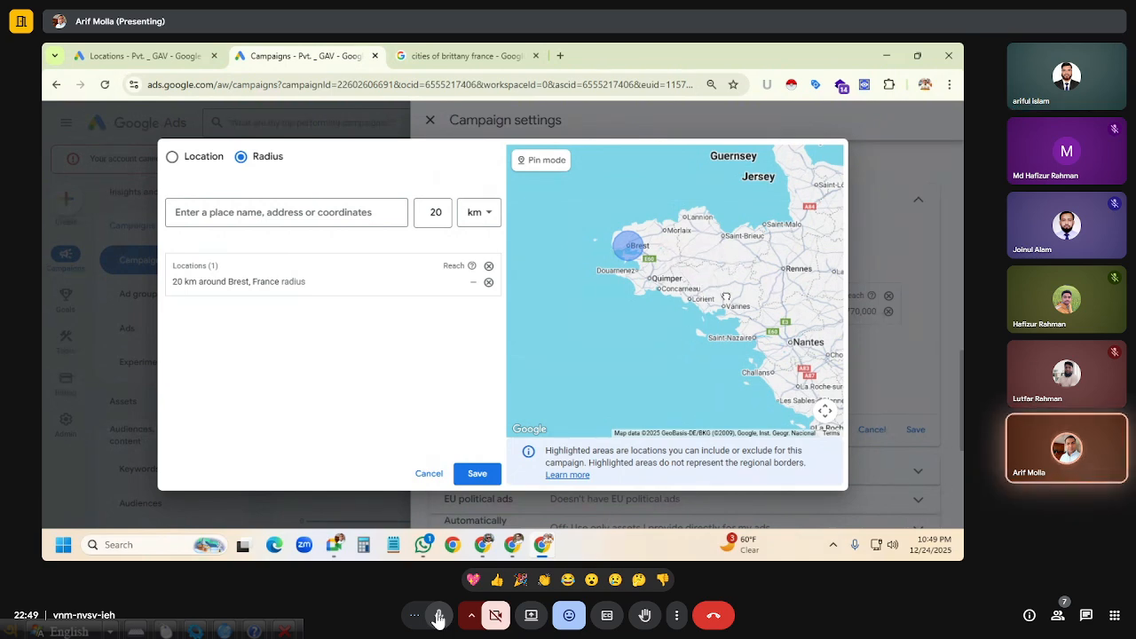
pyautogui.moveTo(732, 268); pyautogui.dragTo(705, 299)
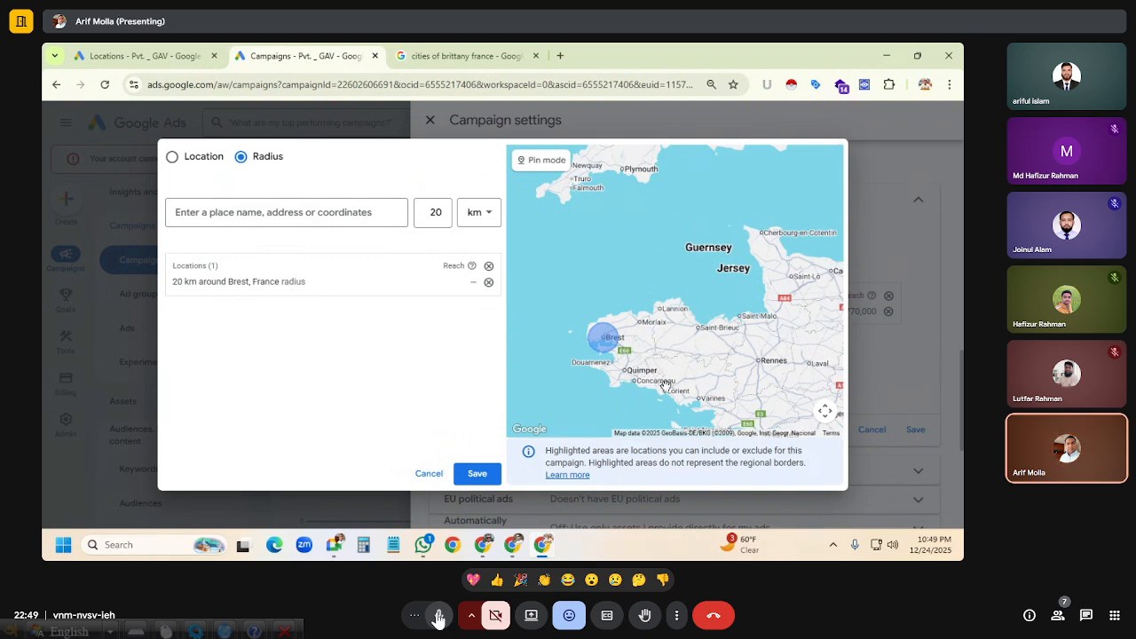
pyautogui.moveTo(718, 369); pyautogui.dragTo(759, 327)
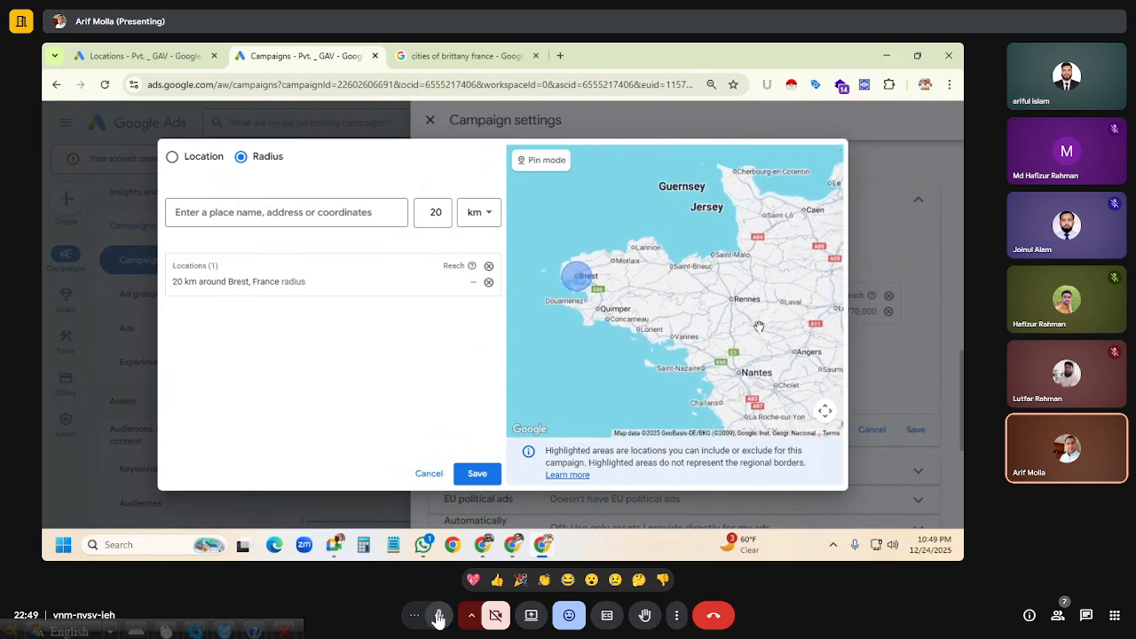
pyautogui.scroll(-2, 751, 362)
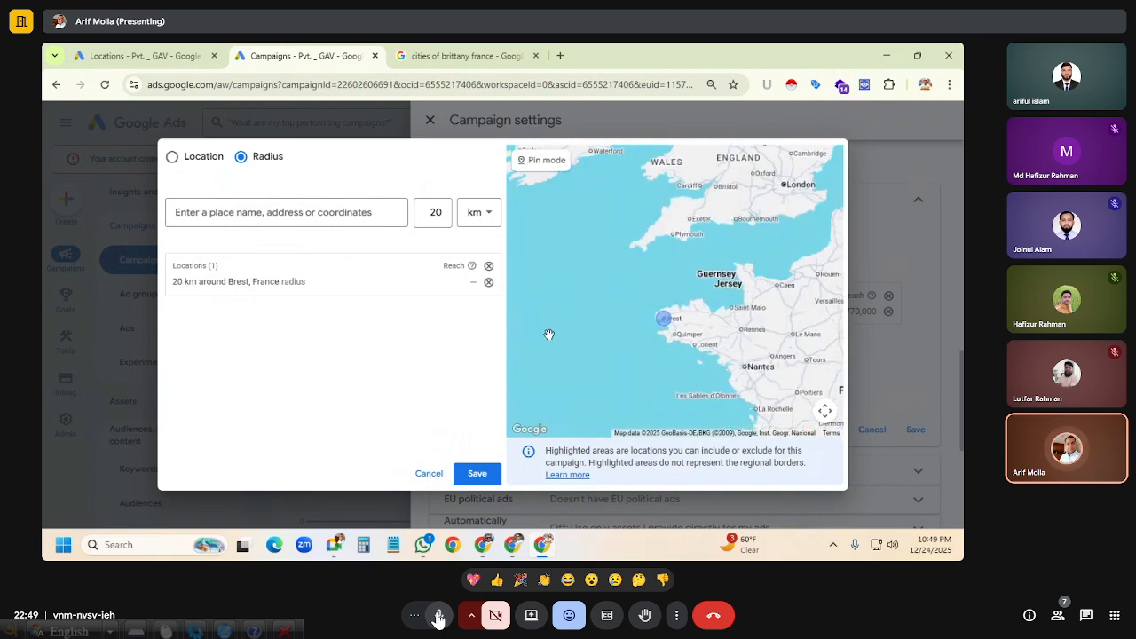
pyautogui.click(430, 473)
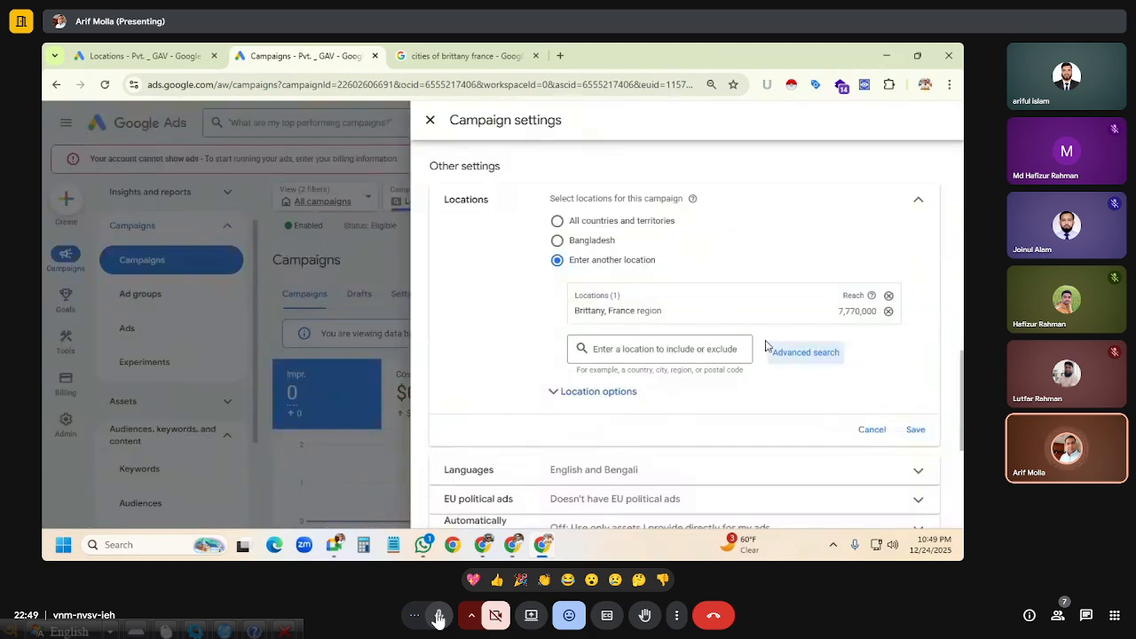
# In the advanced location search, replace the Brittany region with Natore District, Rajshahi Division, Bangladesh, and save the selection.
pyautogui.click(816, 355)
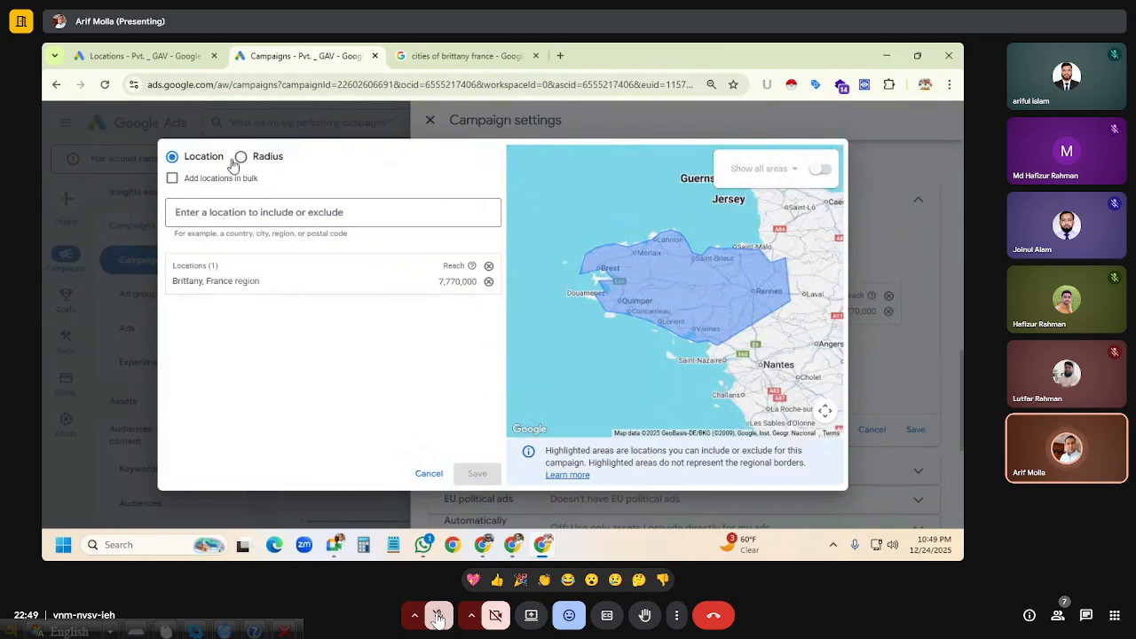
pyautogui.click(489, 284)
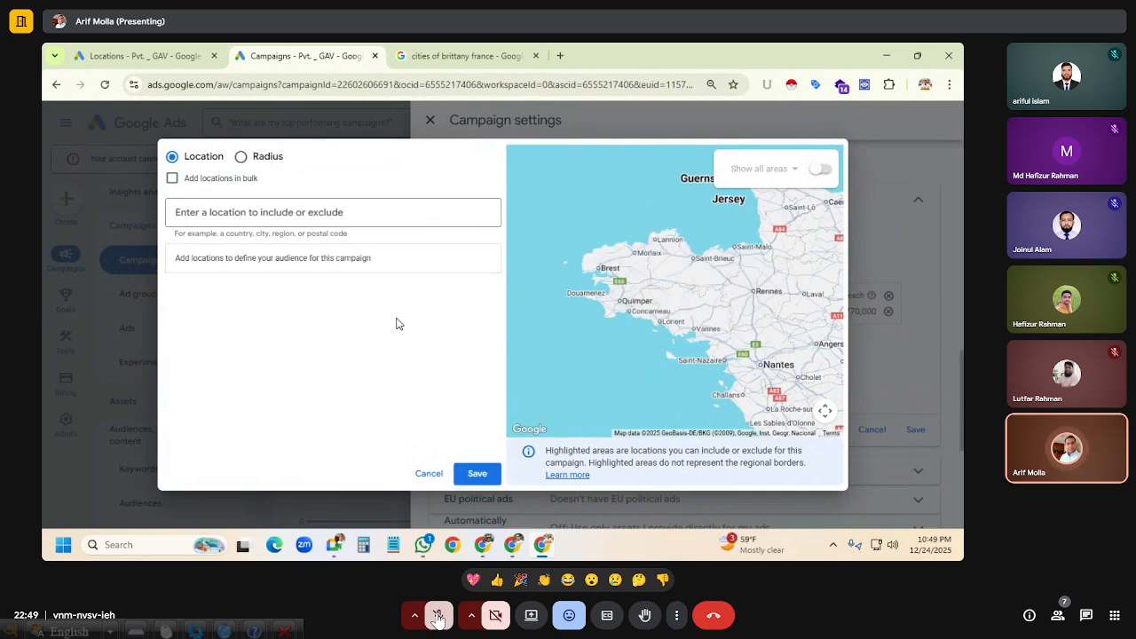
pyautogui.click(266, 158)
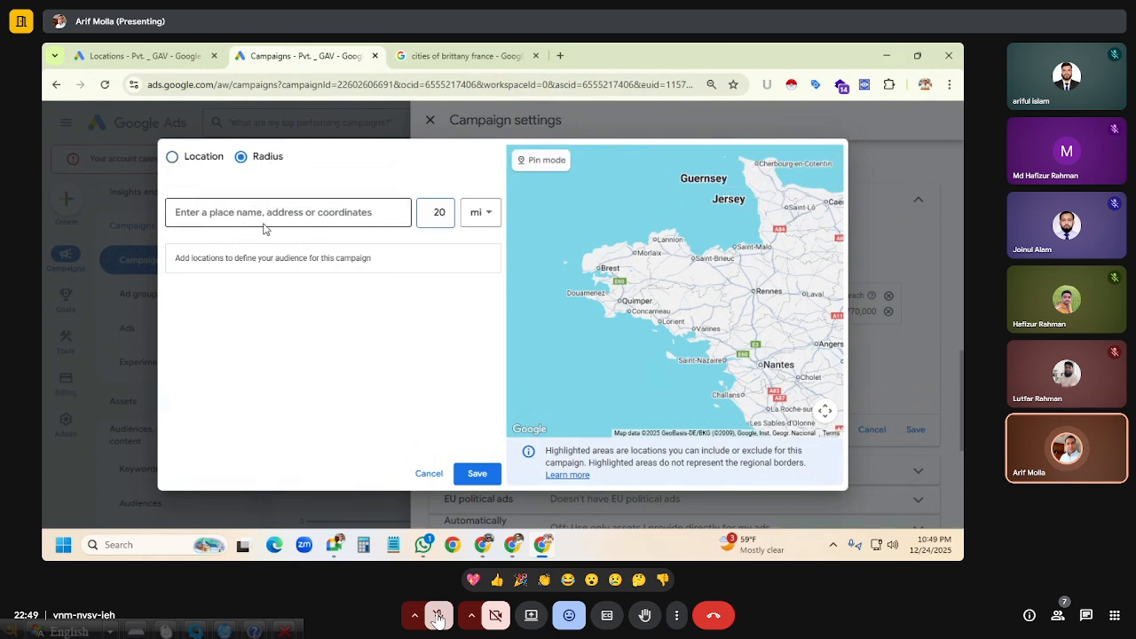
pyautogui.click(203, 157)
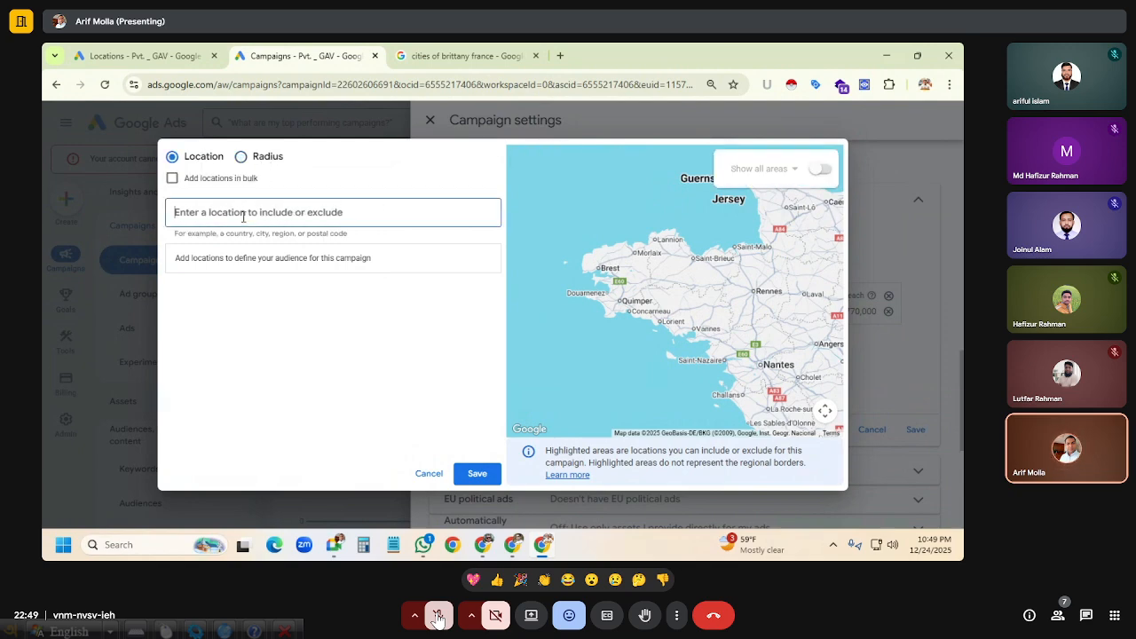
pyautogui.write('Na')
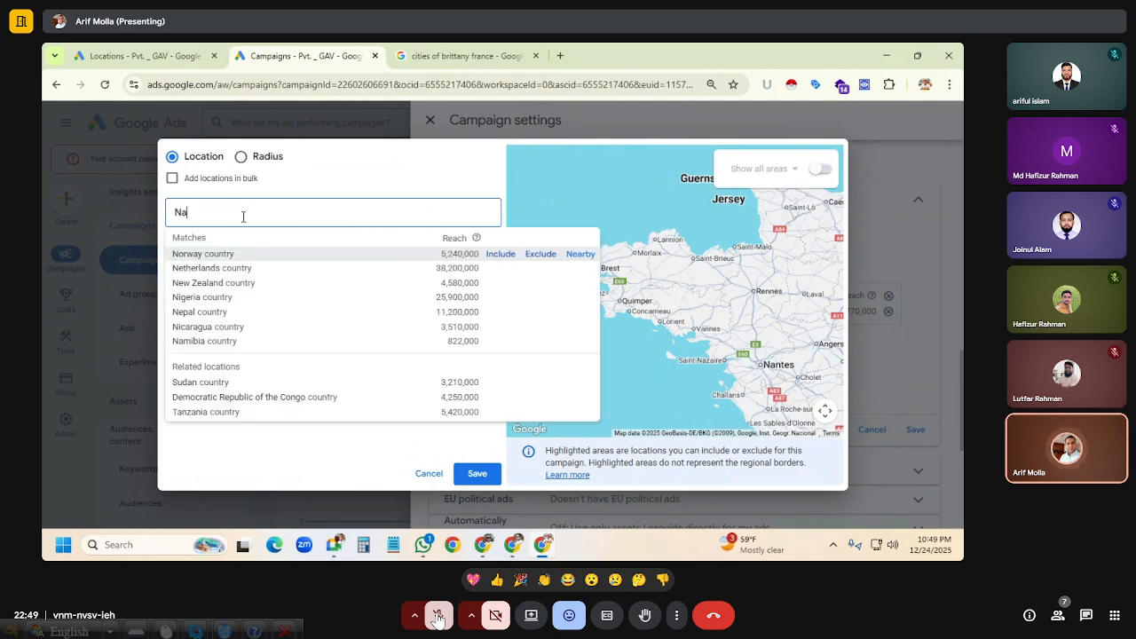
pyautogui.write('to')
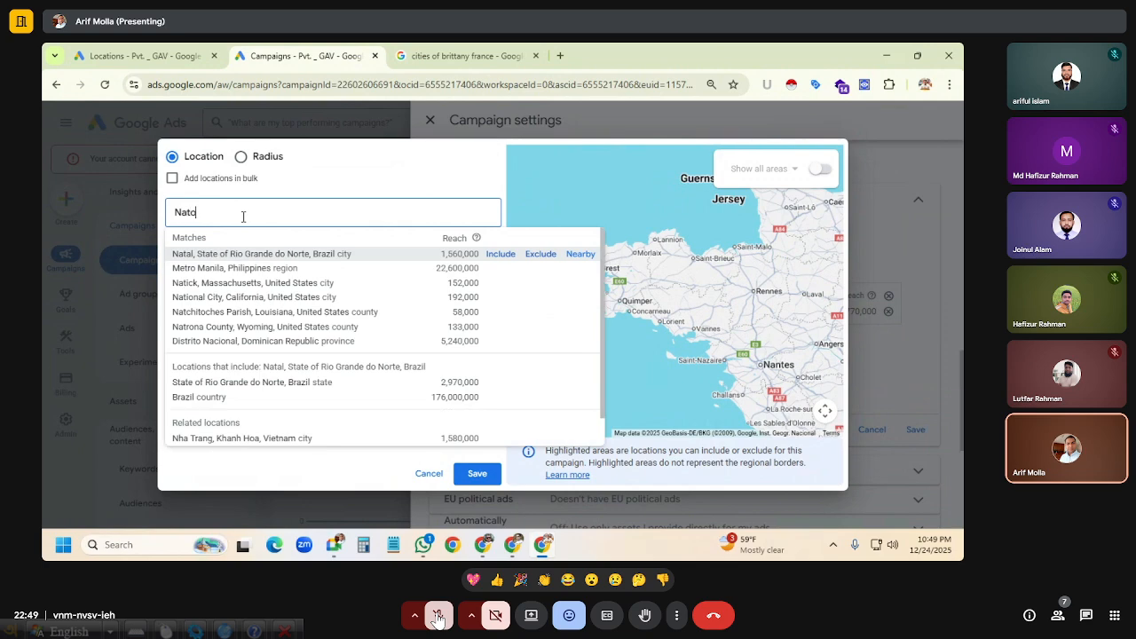
pyautogui.write('re')
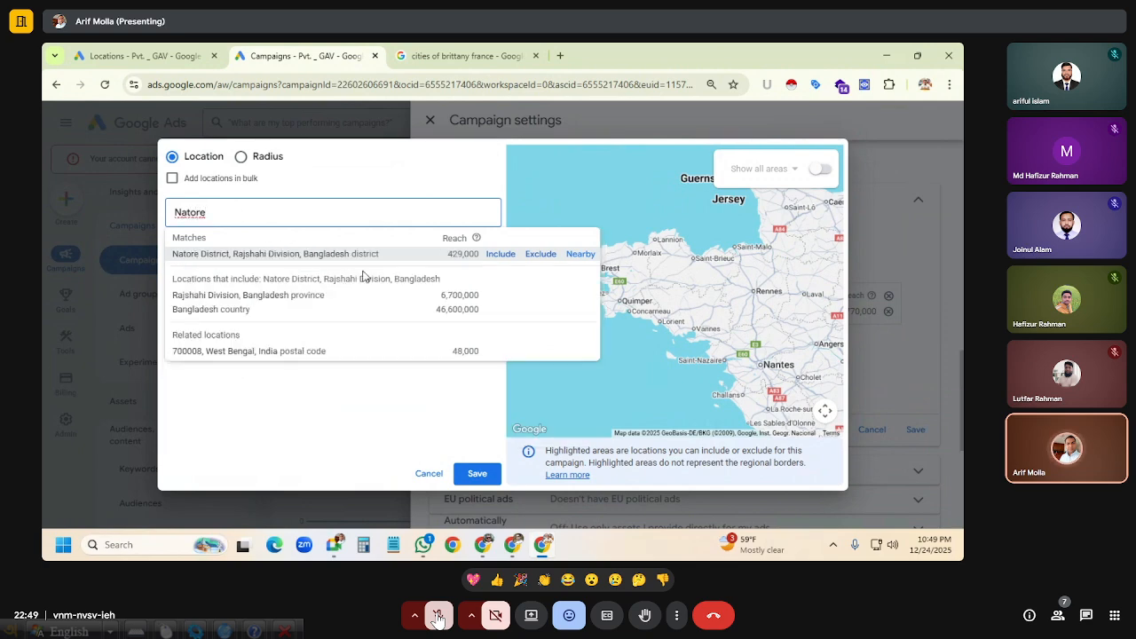
pyautogui.click(502, 254)
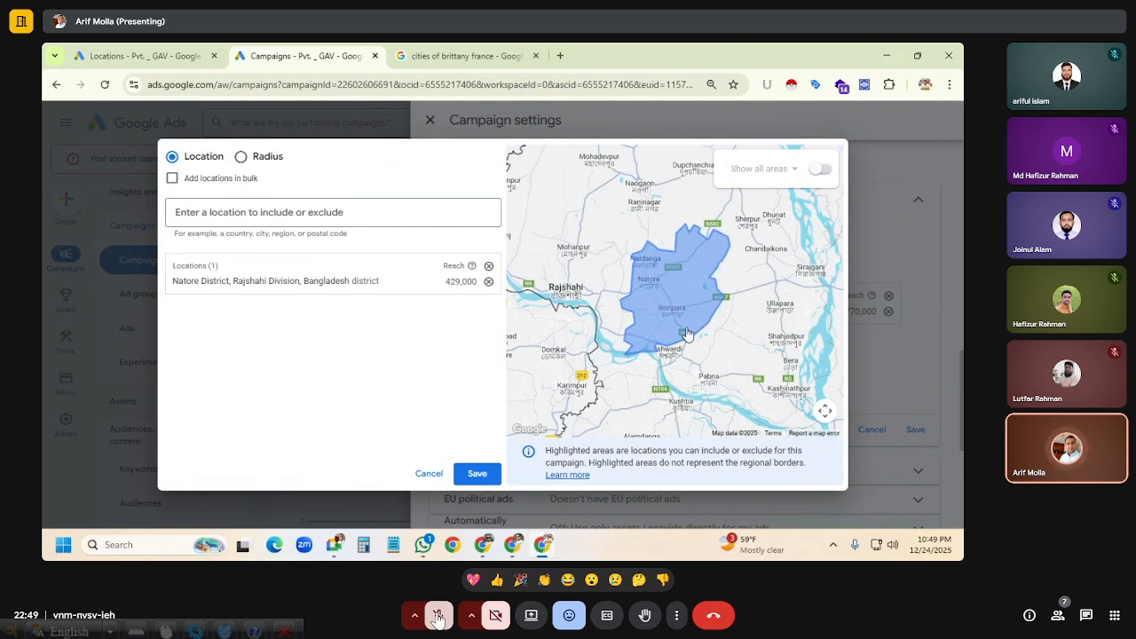
pyautogui.click(472, 474)
# Reopen the advanced location search, search for Bonpara as a targetable place within Natore District, and clear the search.
pyautogui.click(805, 352)
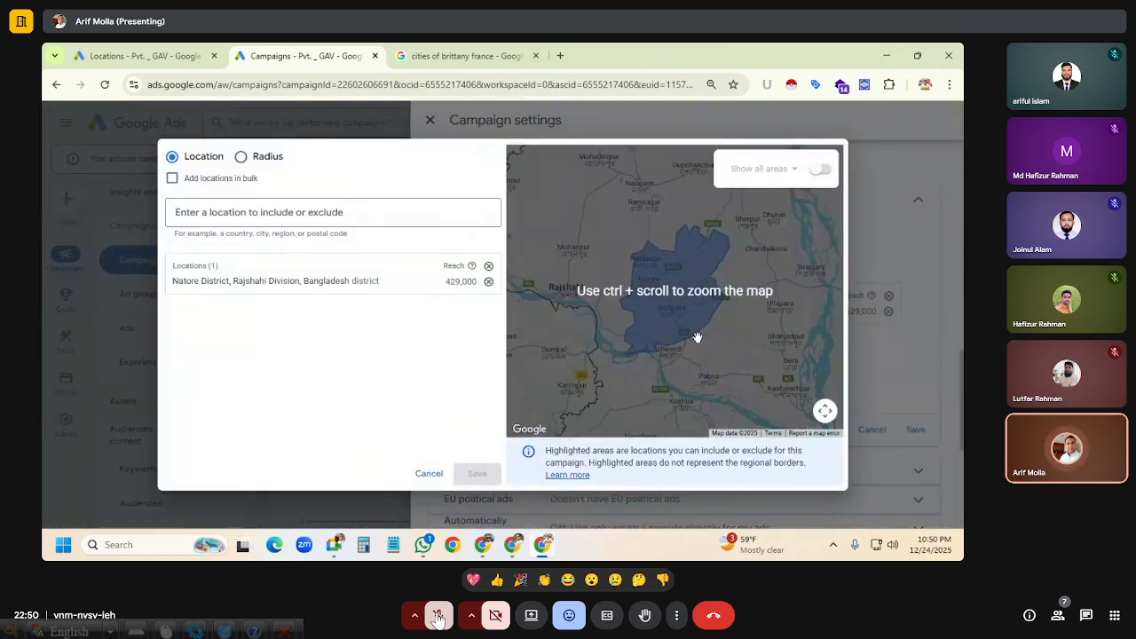
pyautogui.scroll(1, 700, 324)
pyautogui.scroll(1, 727, 310)
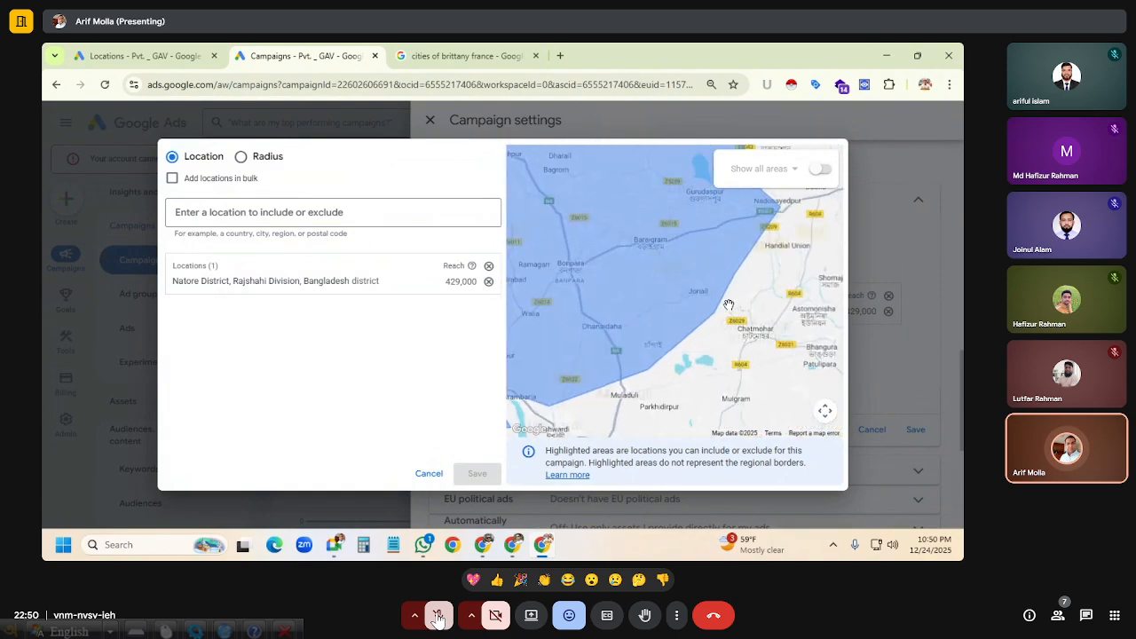
pyautogui.scroll(-1, 722, 302)
pyautogui.moveTo(736, 304); pyautogui.dragTo(741, 344)
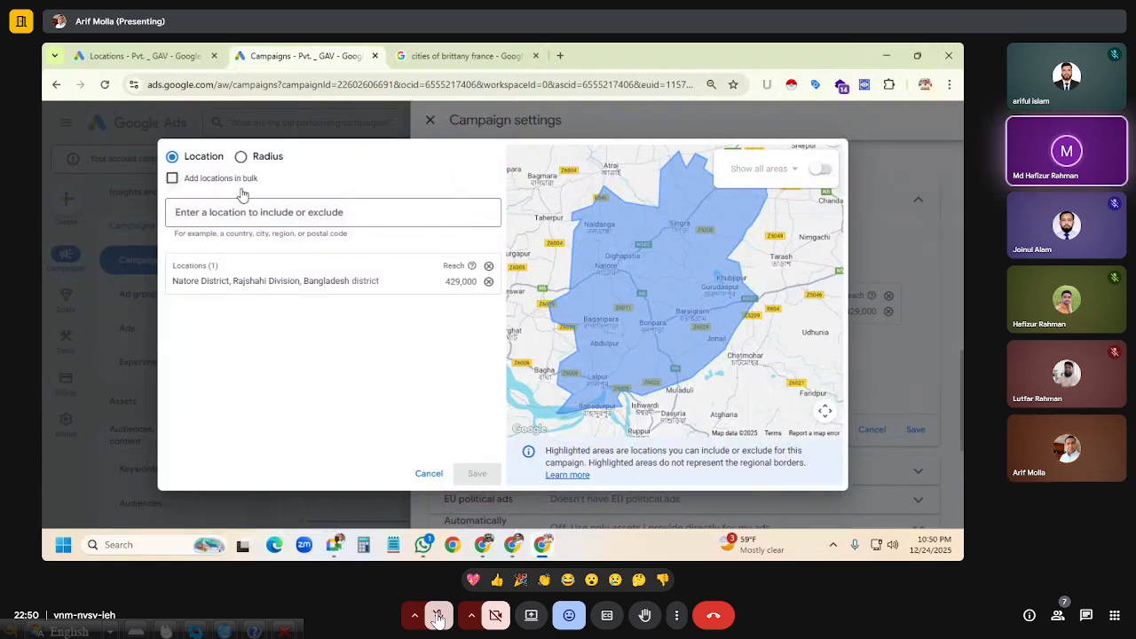
pyautogui.click(244, 216)
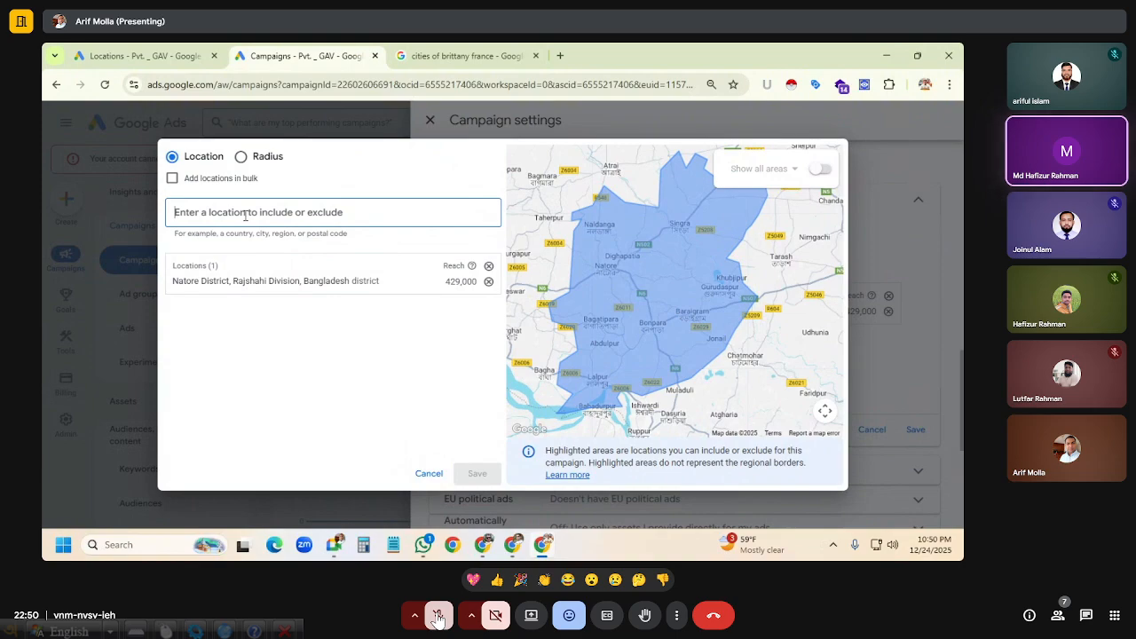
pyautogui.write('Bonp')
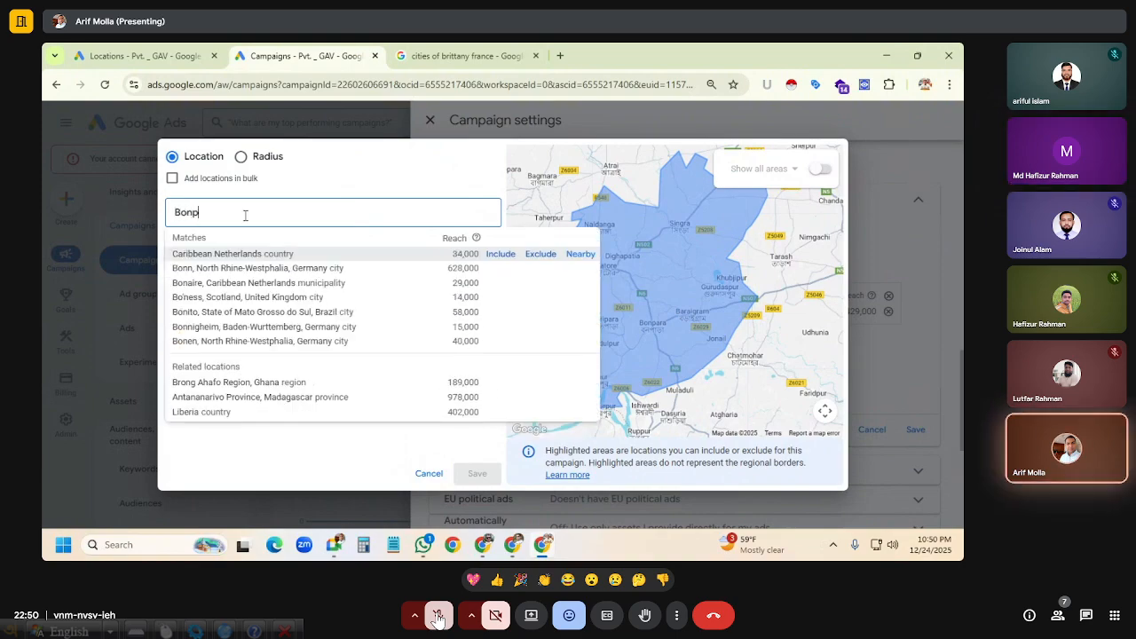
pyautogui.write('ara')
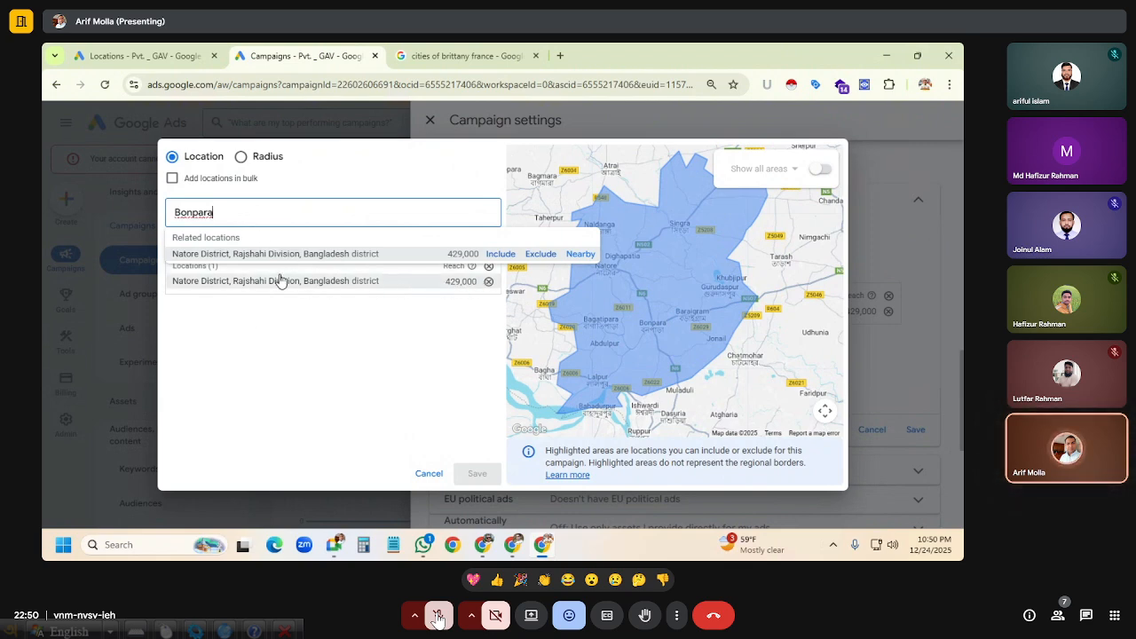
pyautogui.press('BackSpace')
pyautogui.press('BackSpace')
pyautogui.press('BackSpace')
pyautogui.press('BackSpace')
pyautogui.press('BackSpace')
pyautogui.press('BackSpace')
pyautogui.press('BackSpace')
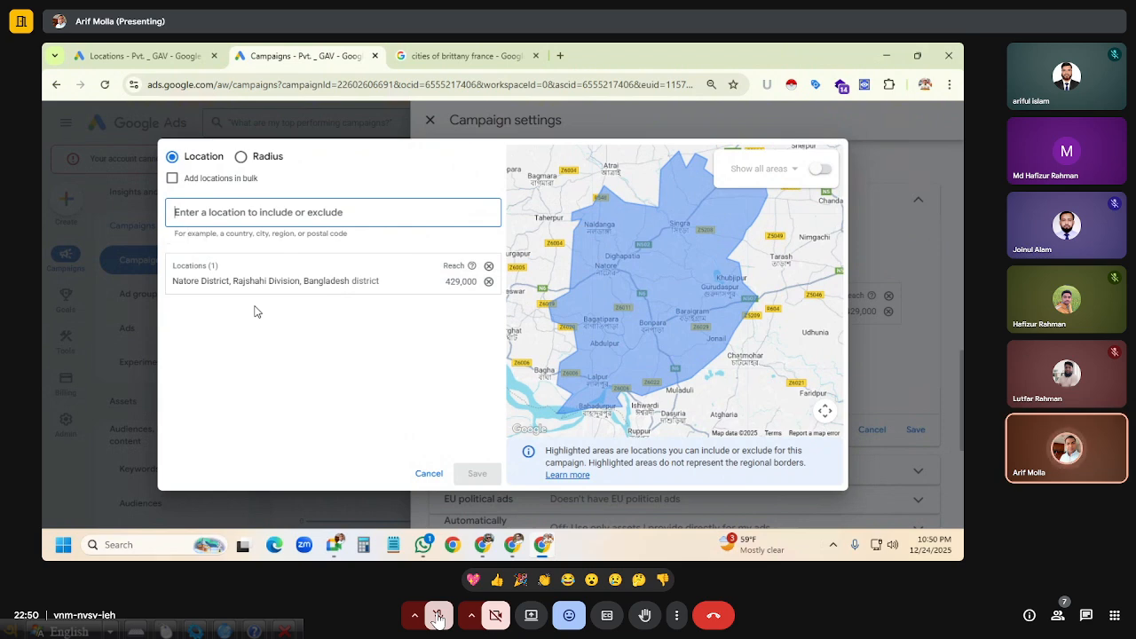
# Search the targetable locations for Abdulpur and clear the search.
pyautogui.write('Ab')
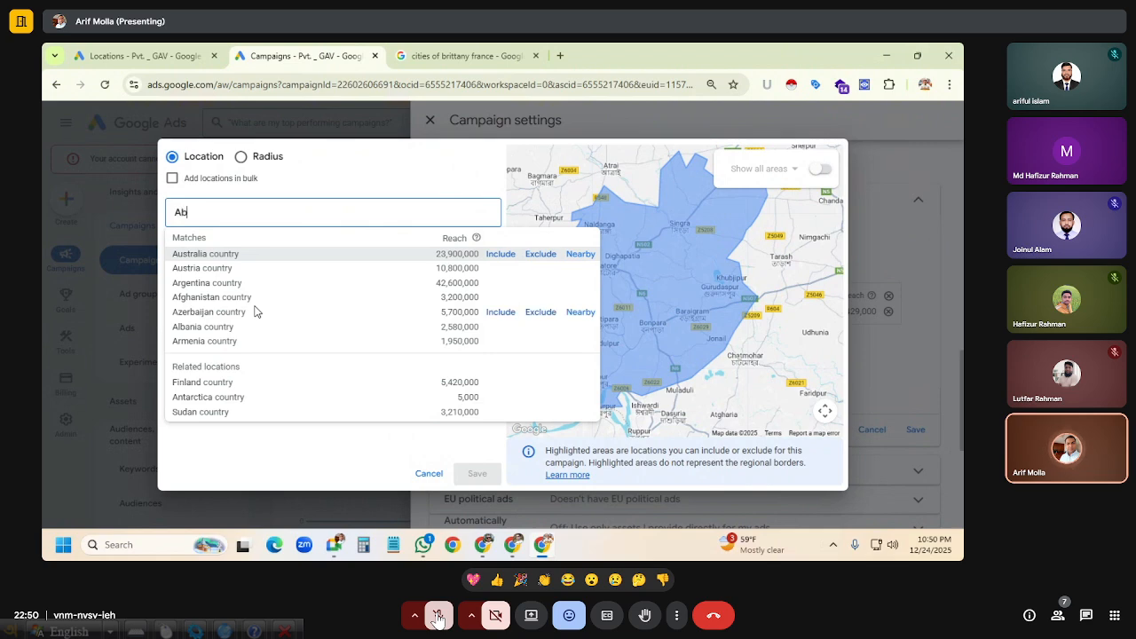
pyautogui.write('dul')
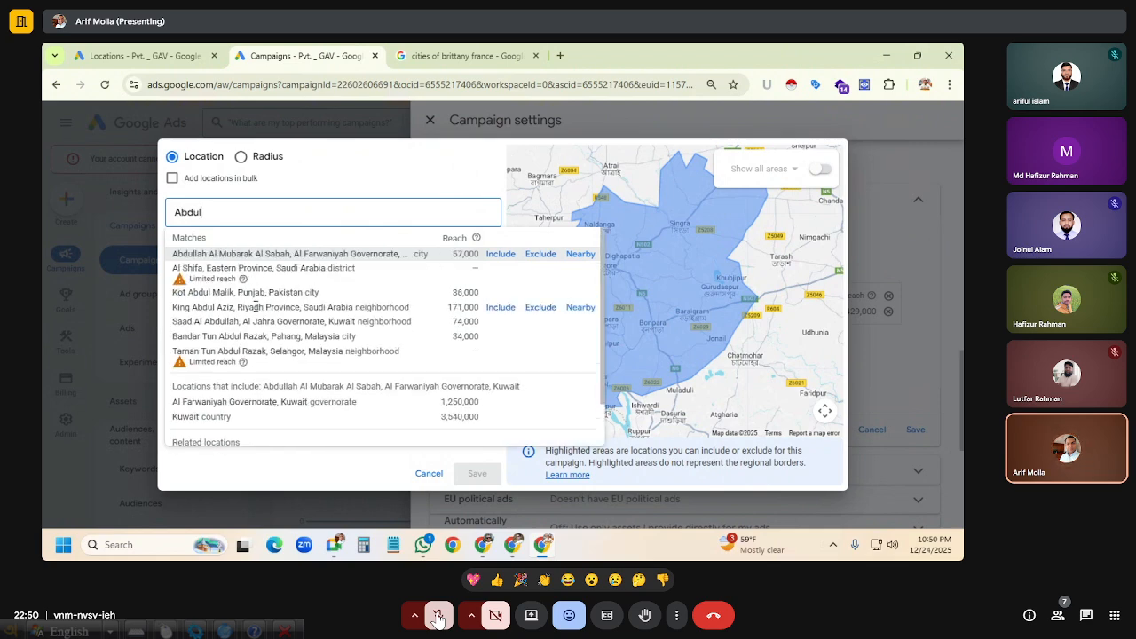
pyautogui.write('pur')
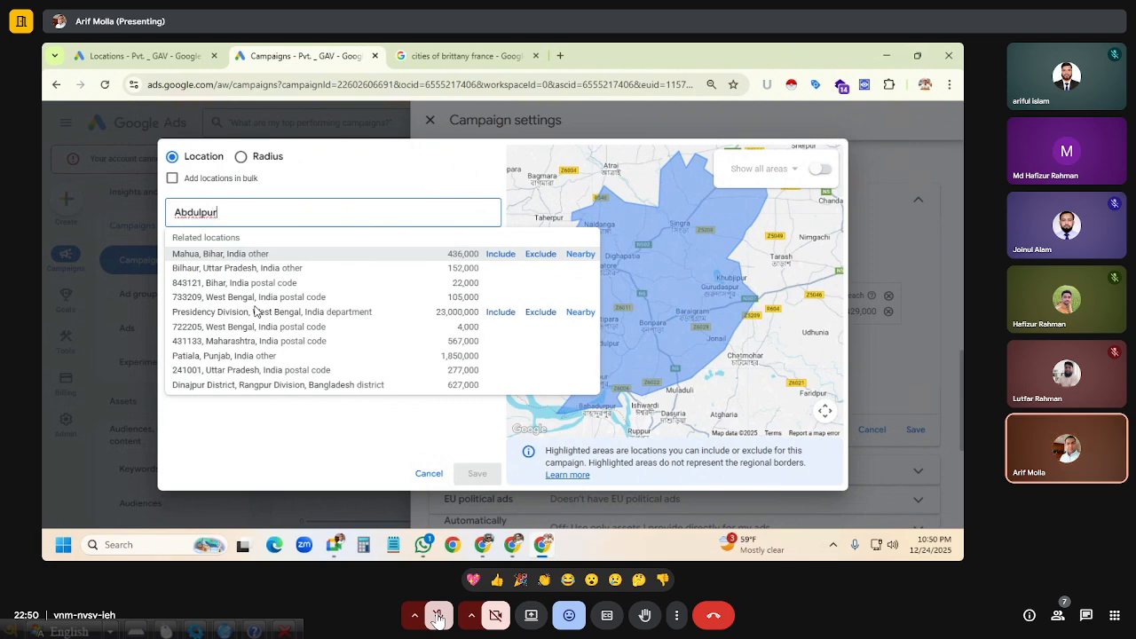
pyautogui.press('BackSpace')
pyautogui.press('BackSpace')
pyautogui.press('BackSpace')
pyautogui.press('BackSpace')
pyautogui.press('BackSpace')
pyautogui.press('BackSpace')
pyautogui.press('BackSpace')
pyautogui.press('BackSpace')
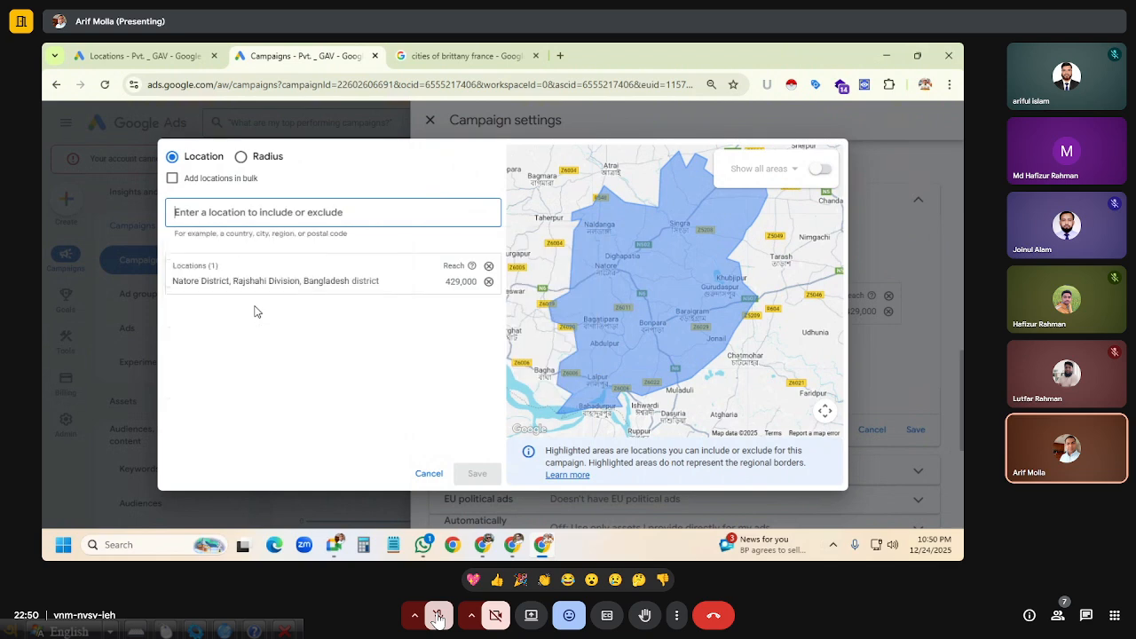
# Search the targetable locations for Singra, clear the search, and close the advanced search without changes.
pyautogui.write('A')
pyautogui.press('BackSpace')
pyautogui.write('So')
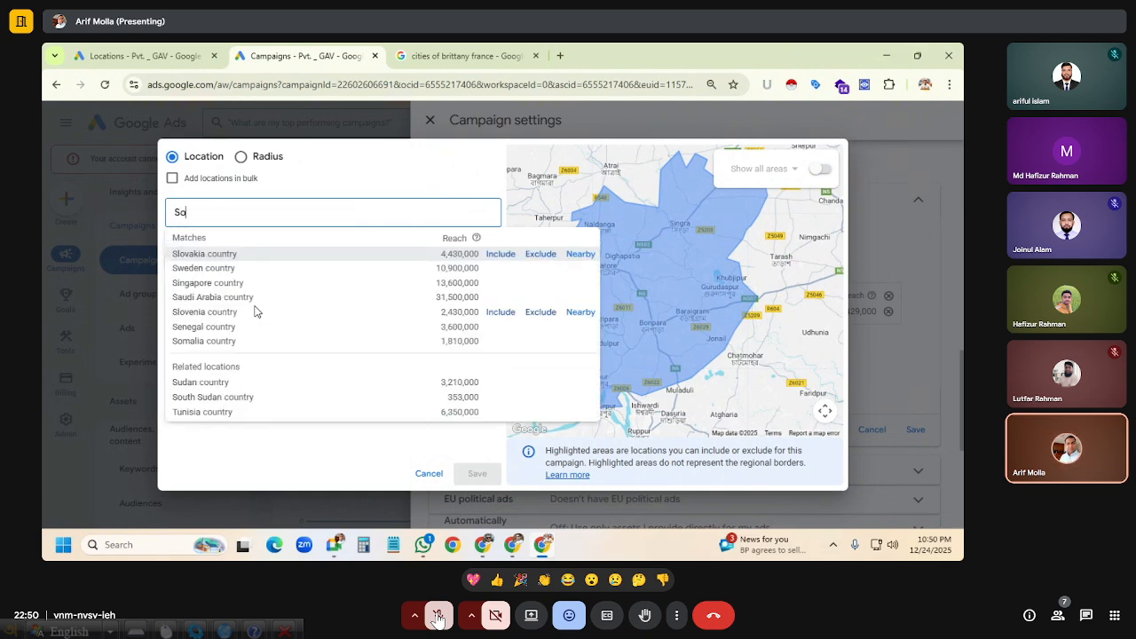
pyautogui.press('BackSpace')
pyautogui.write('ing')
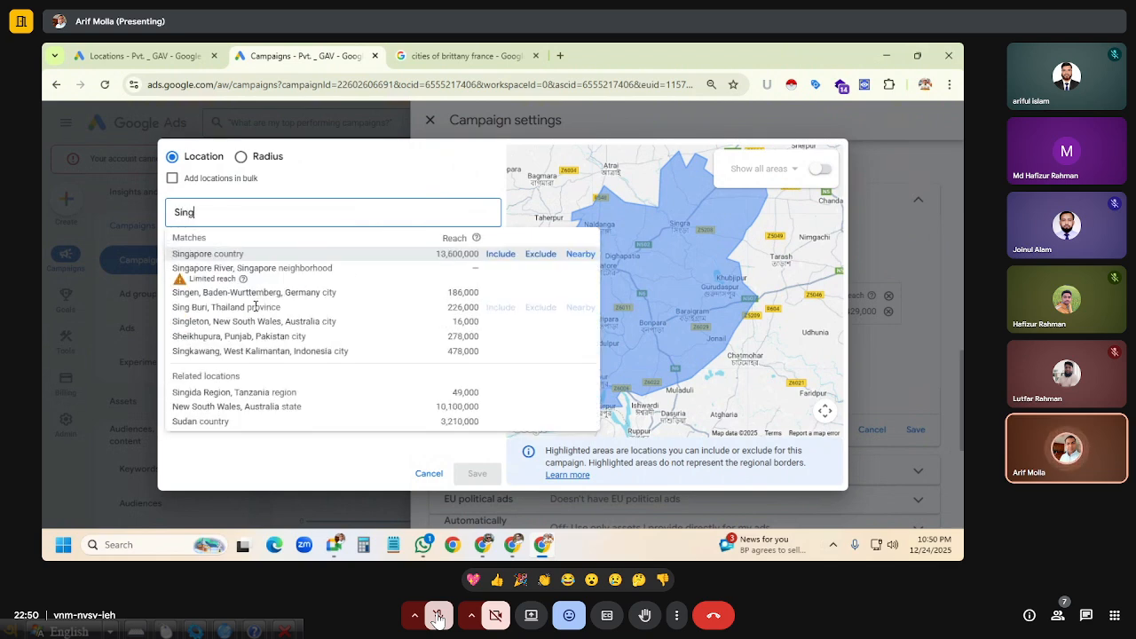
pyautogui.write('ra')
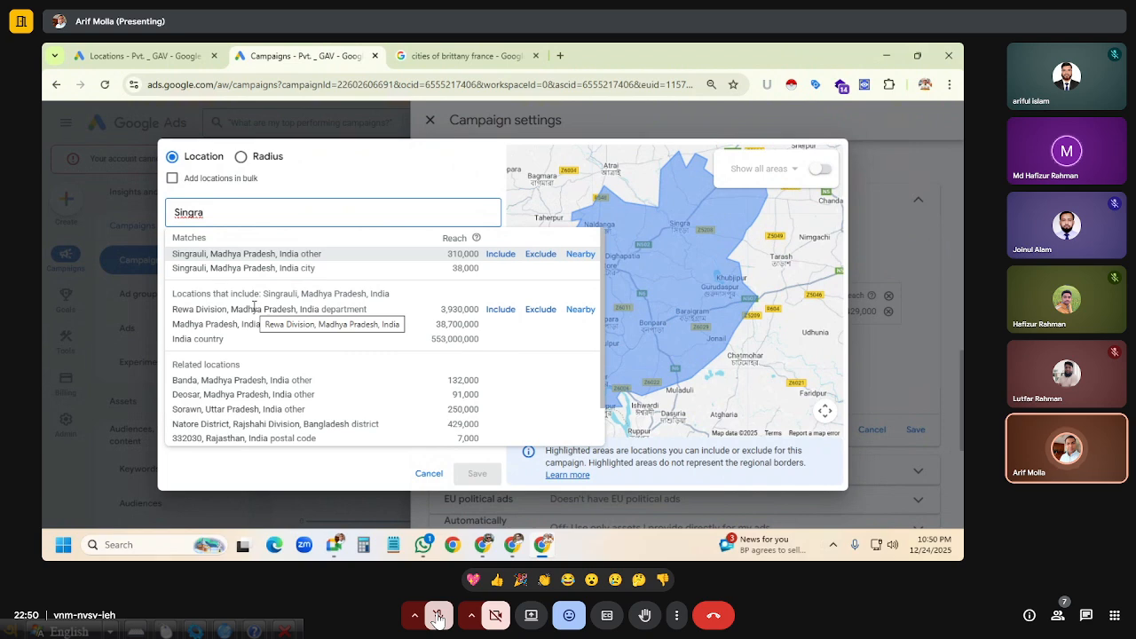
pyautogui.press('BackSpace')
pyautogui.press('BackSpace')
pyautogui.press('BackSpace')
pyautogui.press('BackSpace')
pyautogui.press('BackSpace')
pyautogui.press('BackSpace')
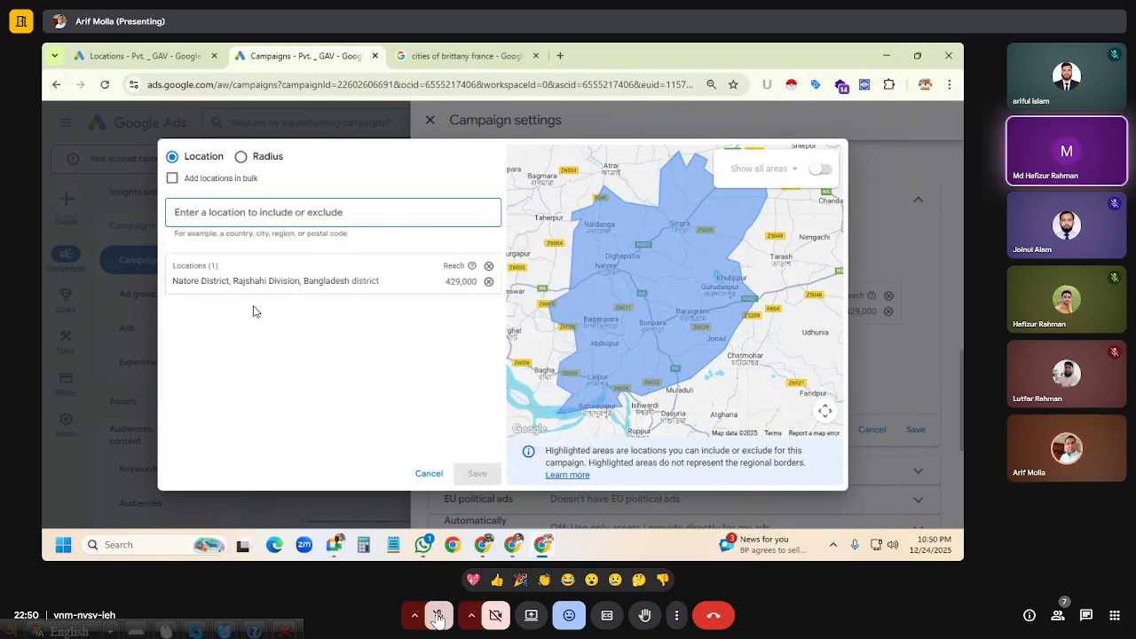
pyautogui.click(429, 473)
# Reopen the advanced location search and examine Natore District's highlighted area on the map against Rajshahi and the surrounding districts.
pyautogui.click(799, 355)
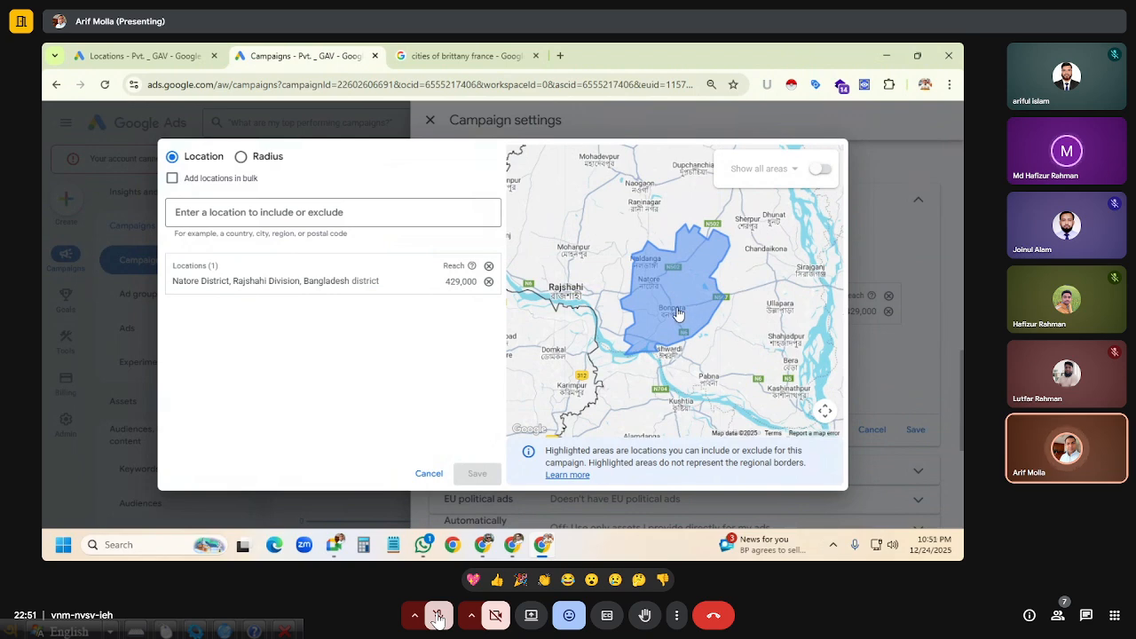
pyautogui.scroll(-2, 675, 314)
pyautogui.scroll(3, 677, 314)
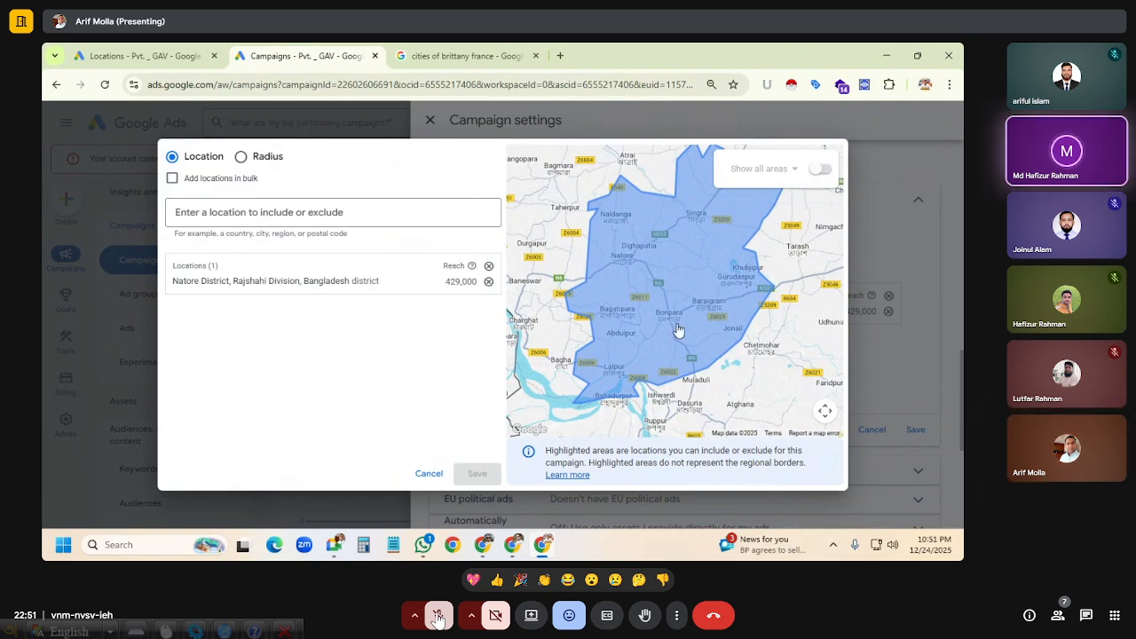
pyautogui.moveTo(702, 287); pyautogui.dragTo(677, 321)
pyautogui.scroll(-2, 656, 347)
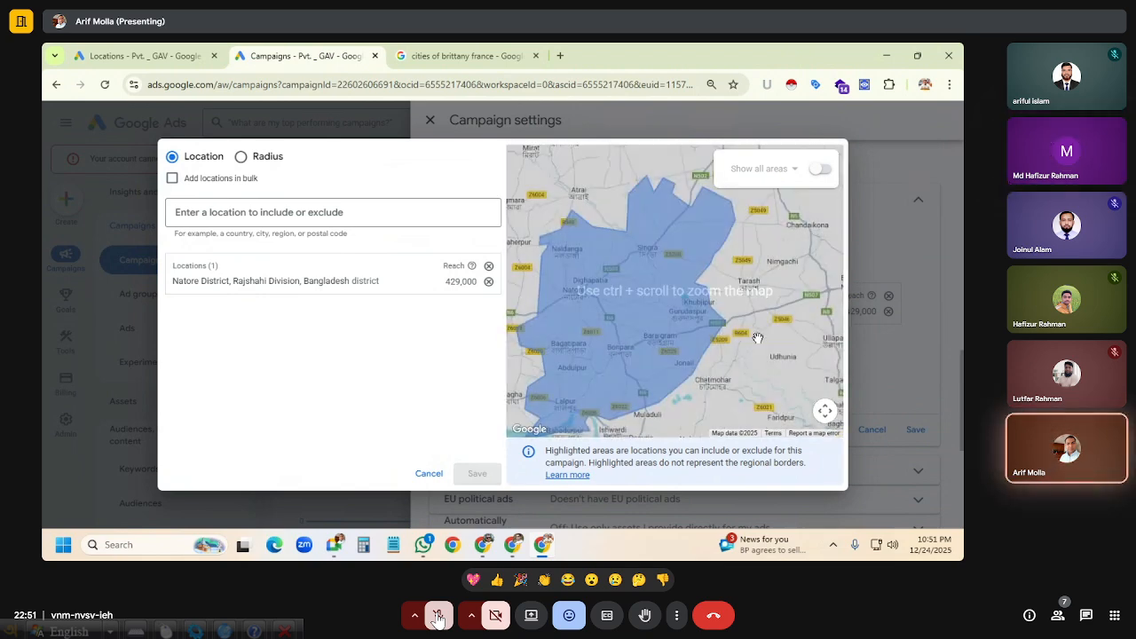
pyautogui.keyDown('ctrl'); pyautogui.scroll(-2, 753, 334); pyautogui.keyUp('ctrl')
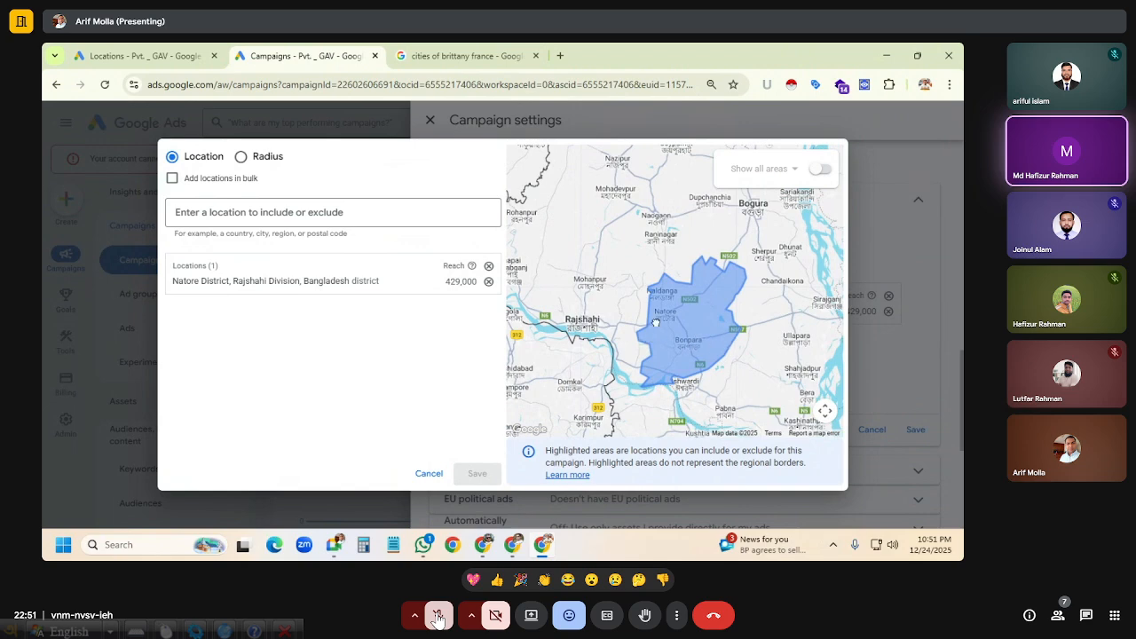
pyautogui.moveTo(656, 323); pyautogui.dragTo(702, 284)
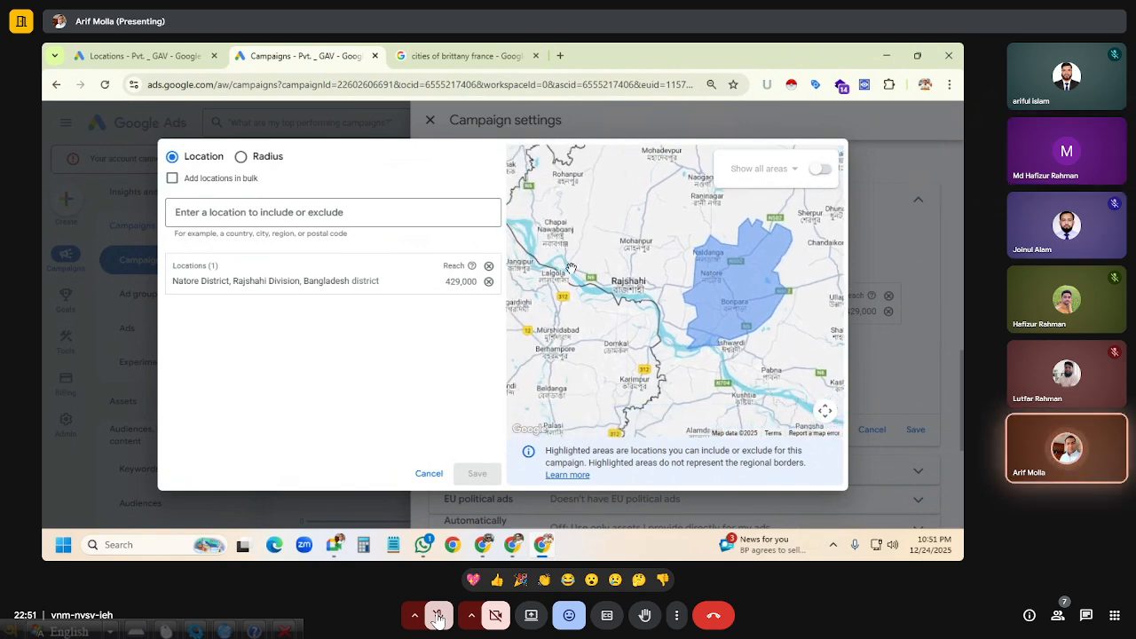
pyautogui.moveTo(561, 249); pyautogui.dragTo(650, 267)
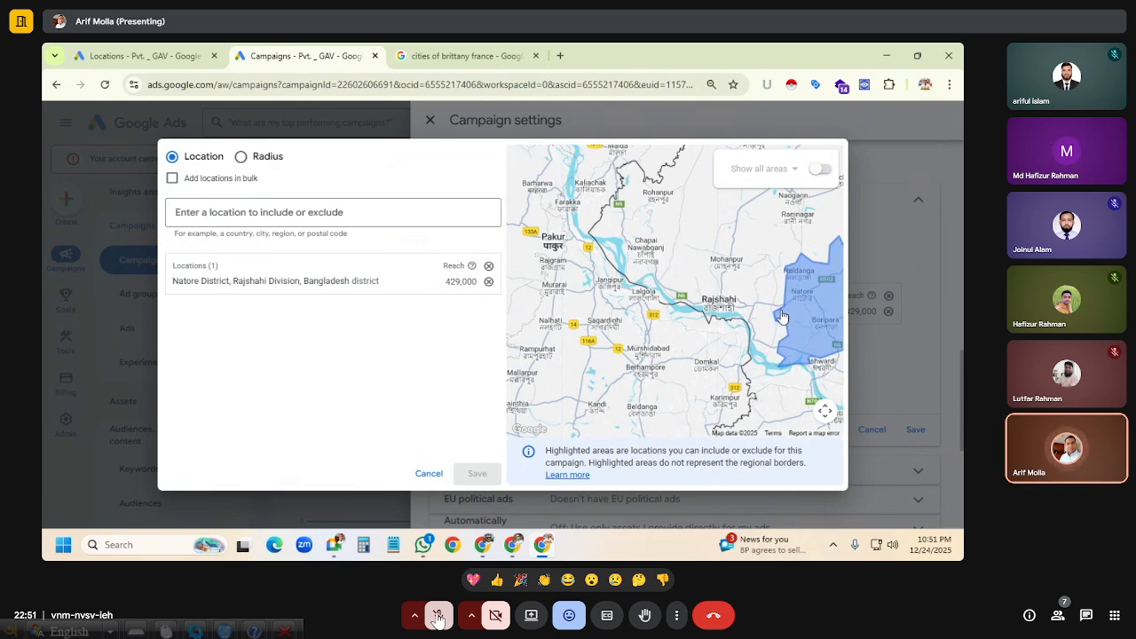
pyautogui.moveTo(785, 315); pyautogui.dragTo(733, 298)
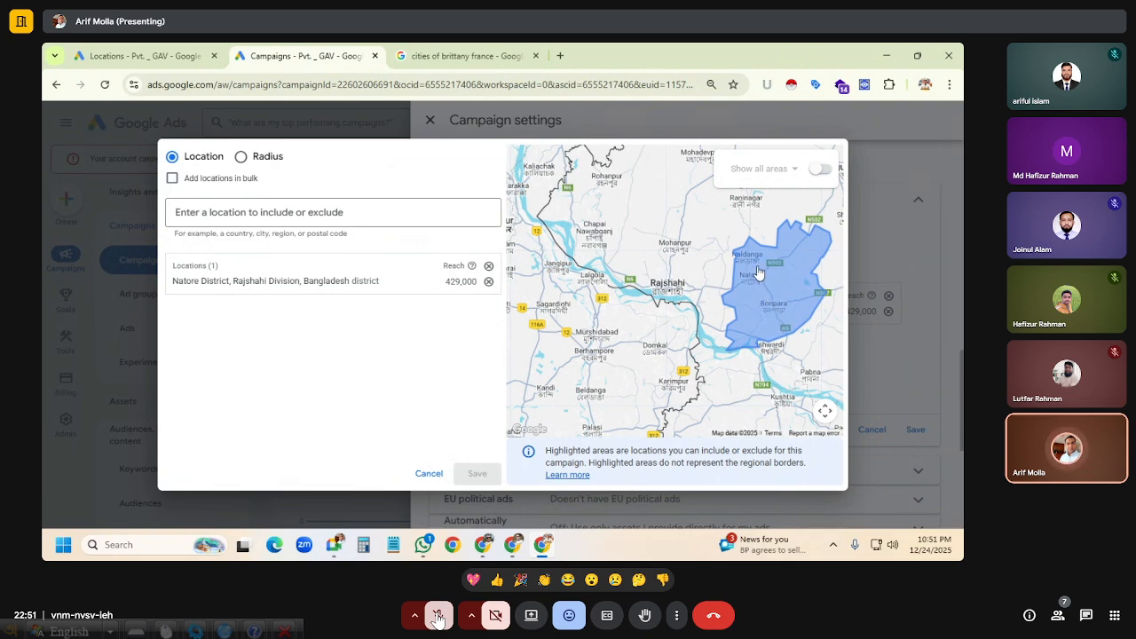
pyautogui.scroll(2, 777, 301)
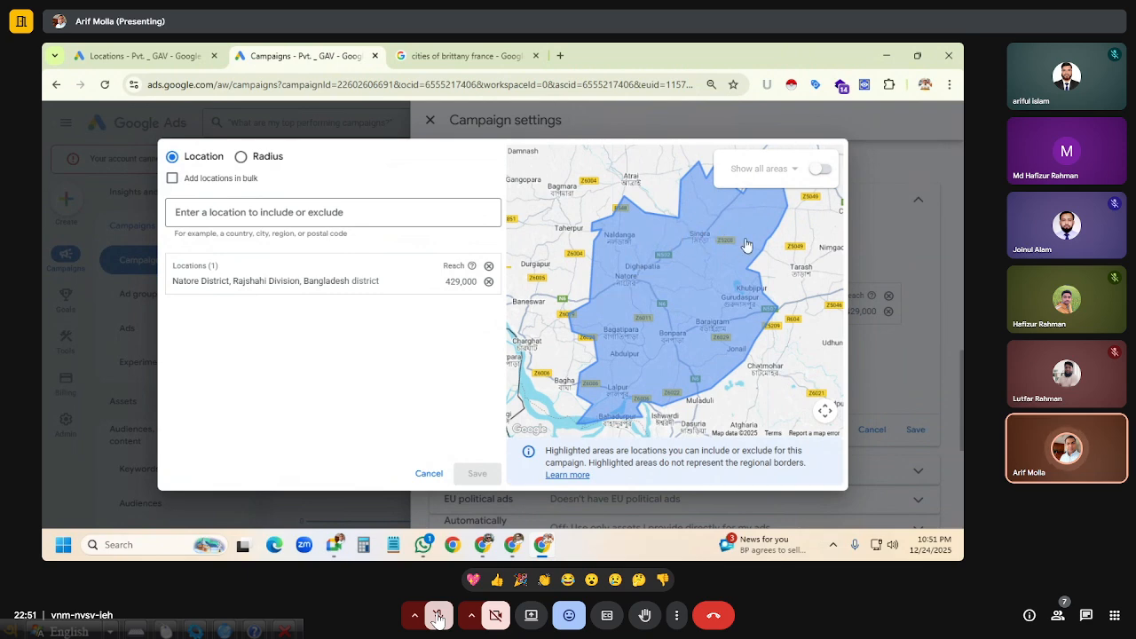
pyautogui.moveTo(655, 289); pyautogui.dragTo(825, 297)
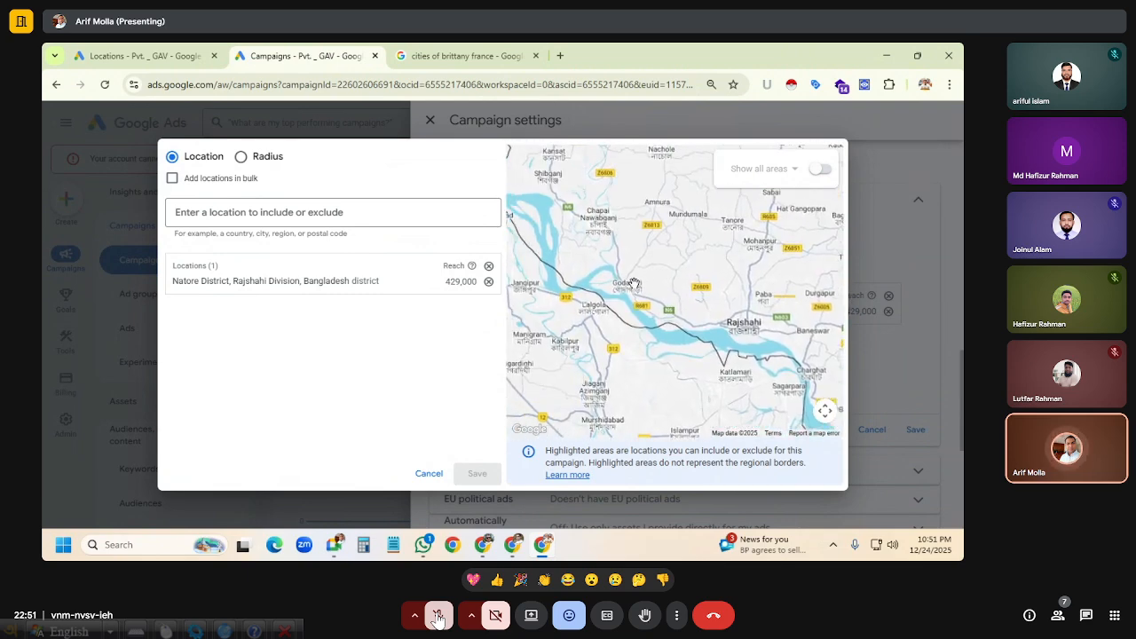
pyautogui.moveTo(634, 284); pyautogui.dragTo(721, 286)
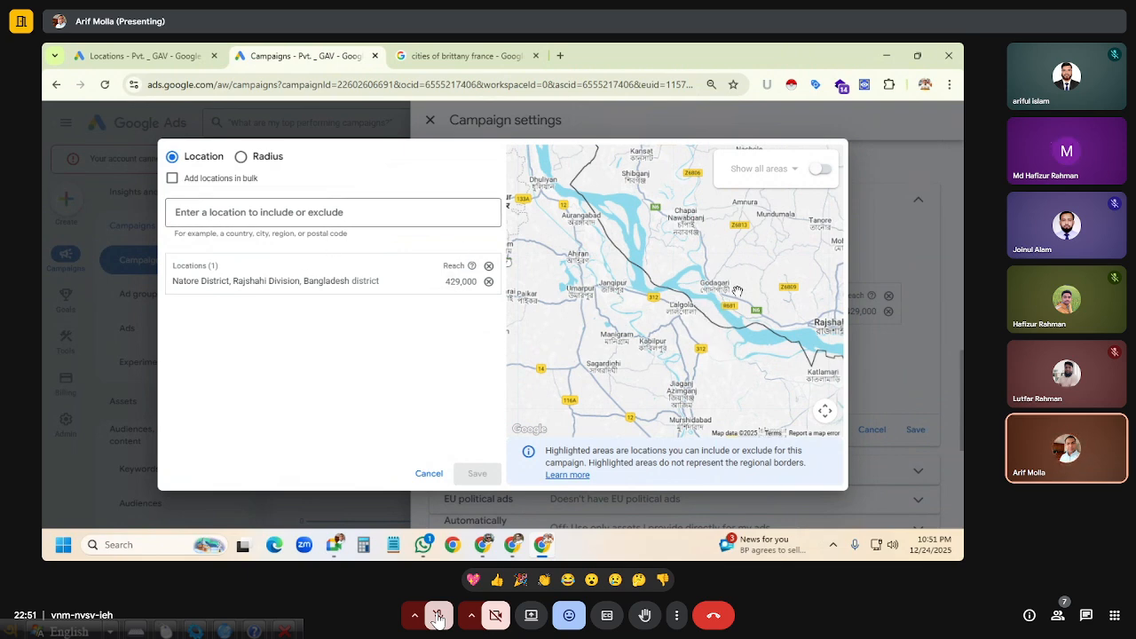
pyautogui.scroll(-4, 744, 284)
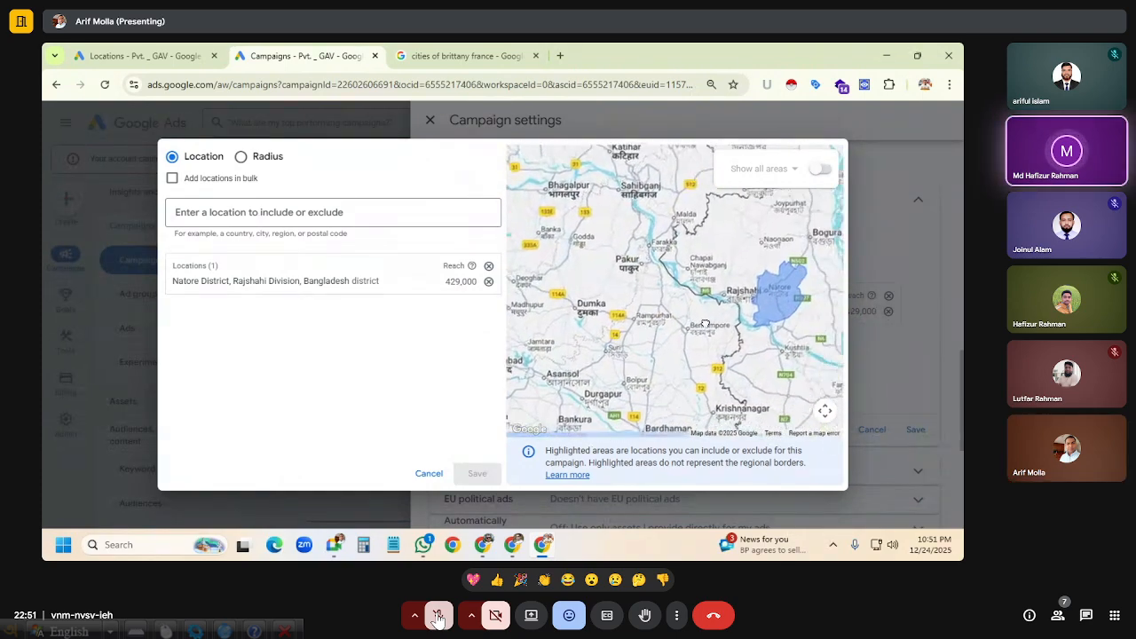
pyautogui.moveTo(762, 312); pyautogui.dragTo(730, 311)
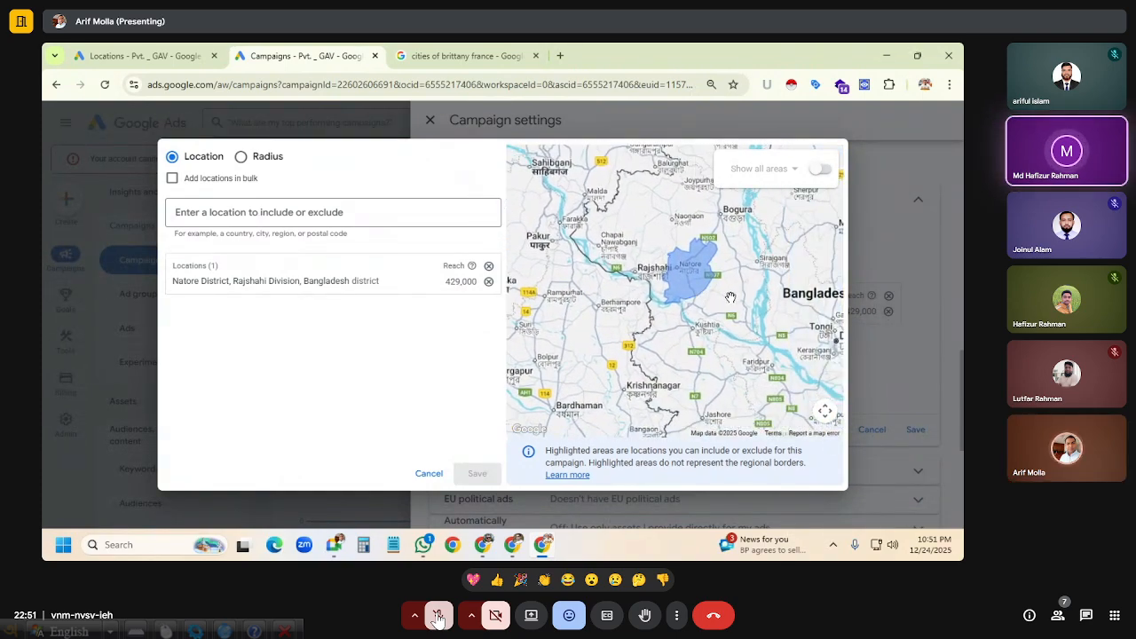
# Replace Natore District with Dhaka District, Dhaka Division, Bangladesh as the campaign's included location.
pyautogui.scroll(-3, 730, 313)
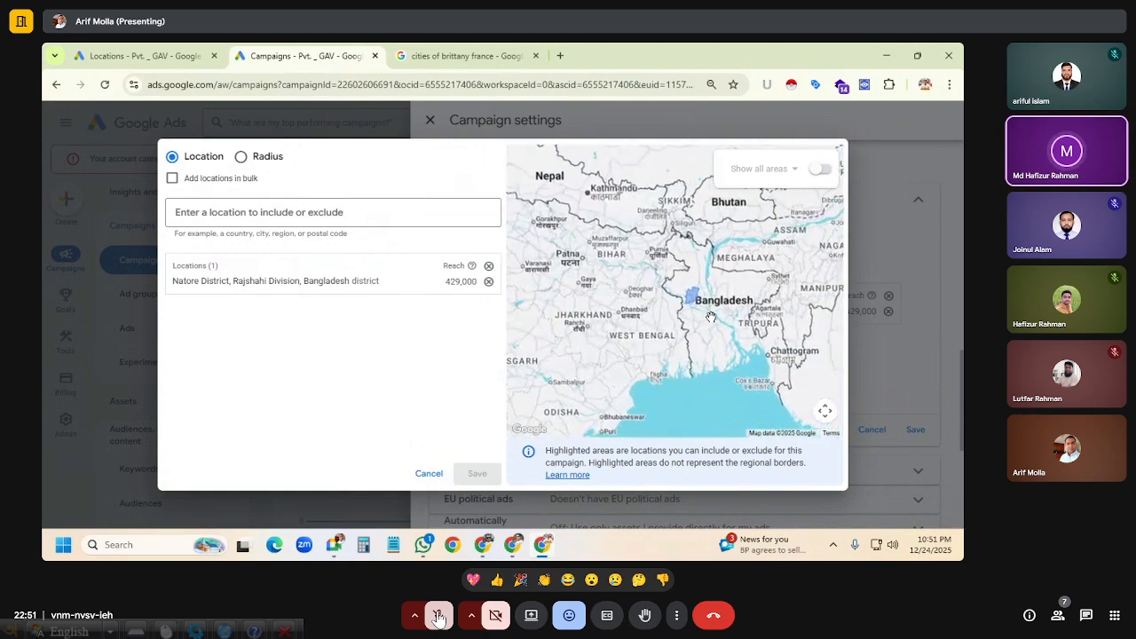
pyautogui.click(487, 283)
pyautogui.click(294, 213)
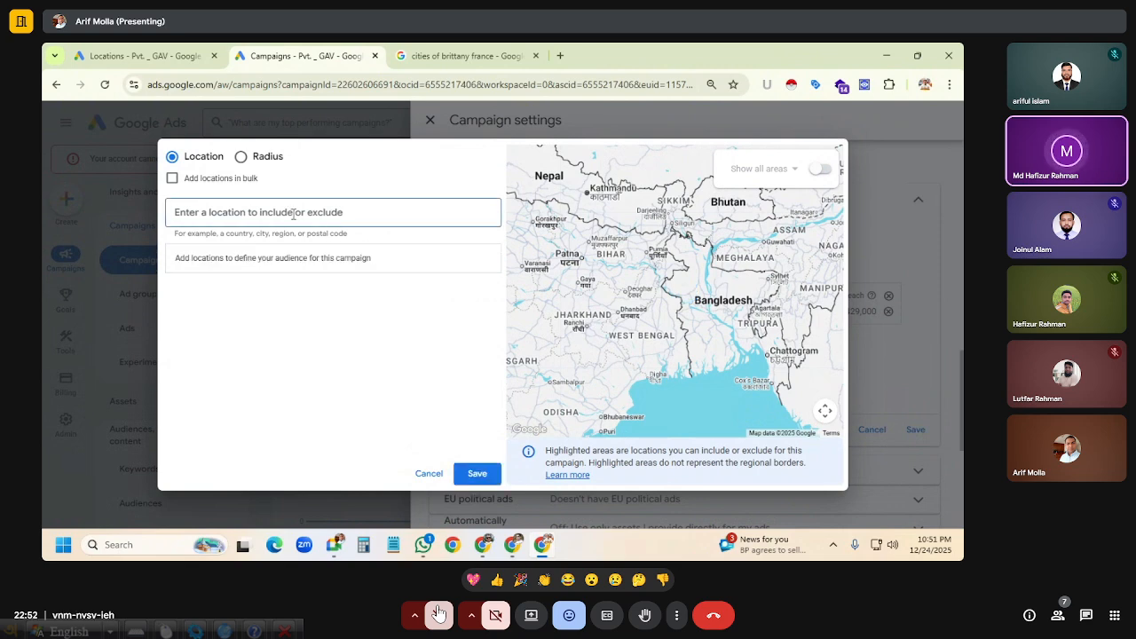
pyautogui.write('Dhaka')
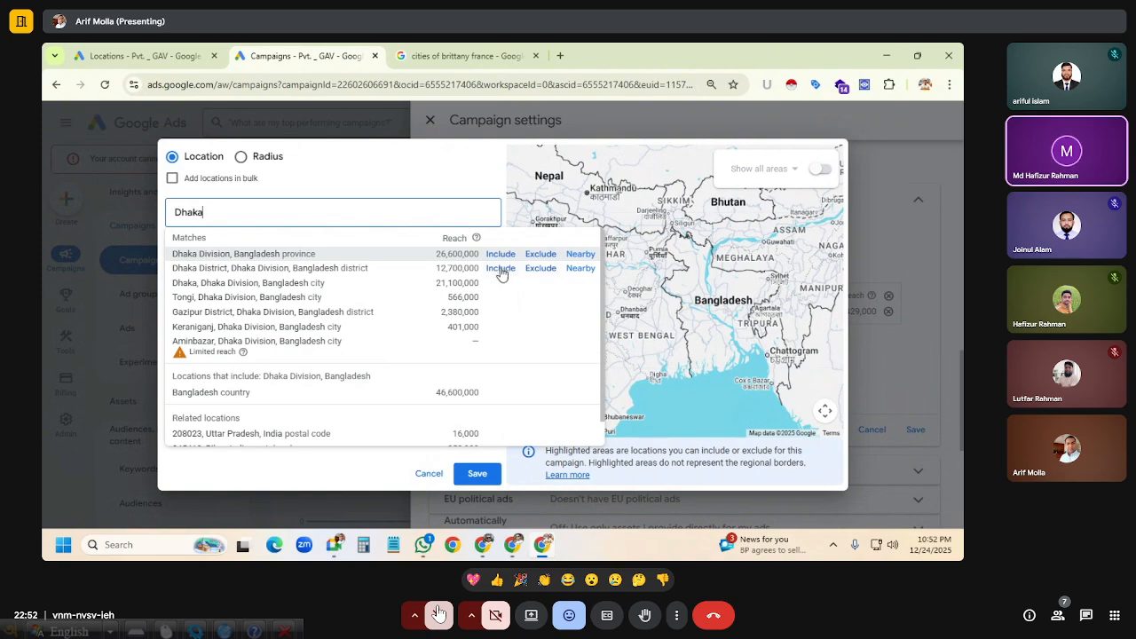
pyautogui.click(498, 269)
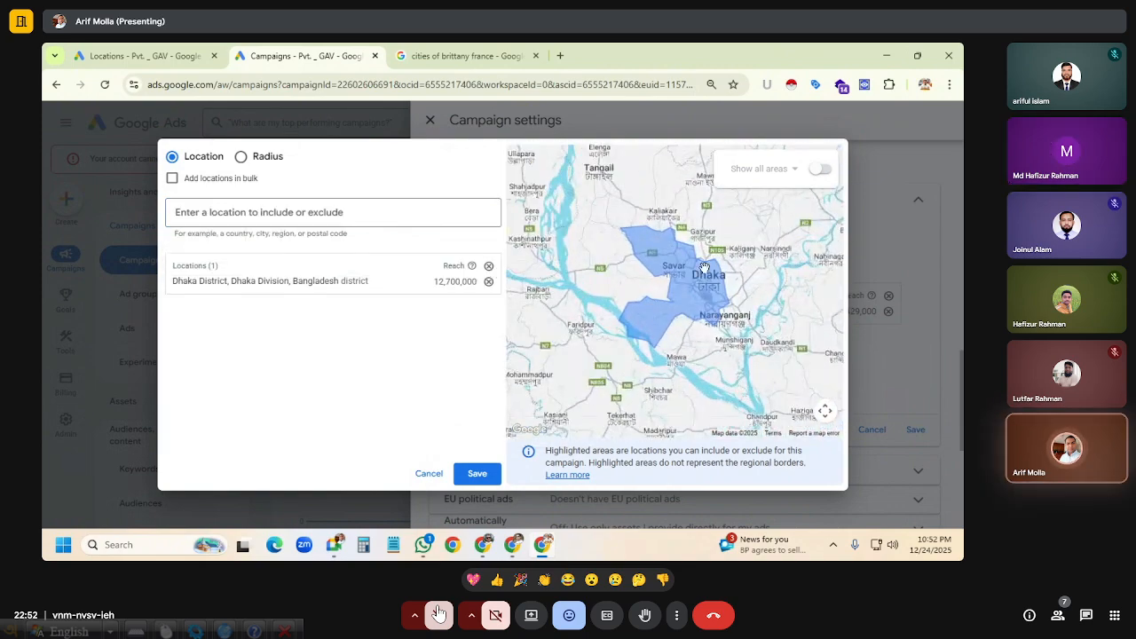
# Examine Dhaka District's highlighted area on the map and search the targetable locations for Nawabganj.
pyautogui.scroll(-2, 695, 310)
pyautogui.keyDown('ctrl'); pyautogui.scroll(2, 710, 324); pyautogui.keyUp('ctrl')
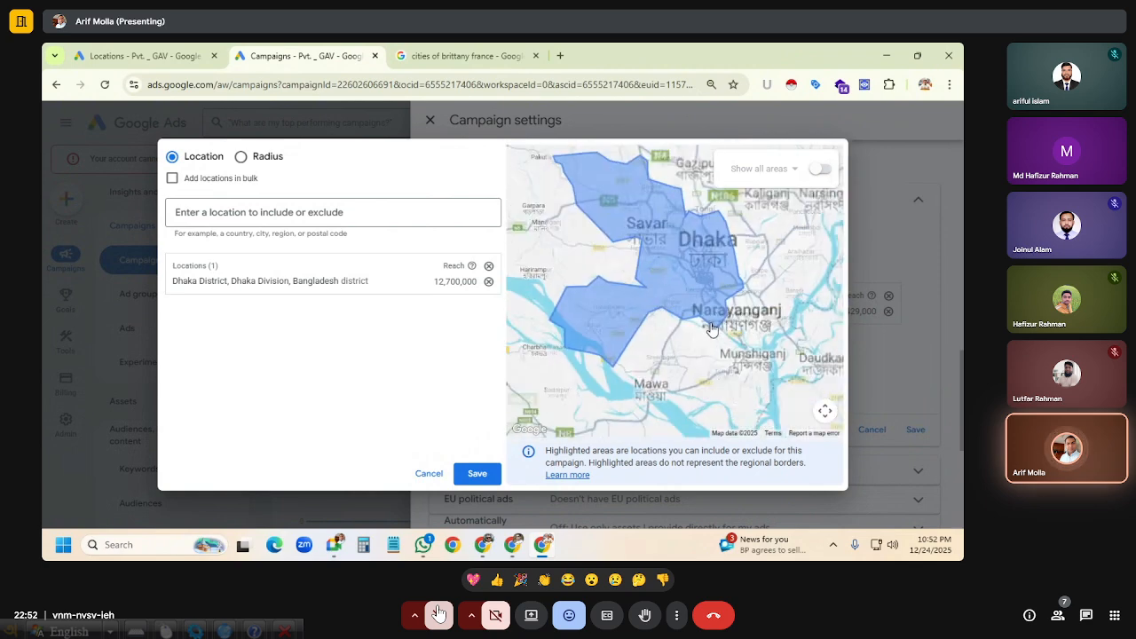
pyautogui.moveTo(637, 317); pyautogui.dragTo(633, 379)
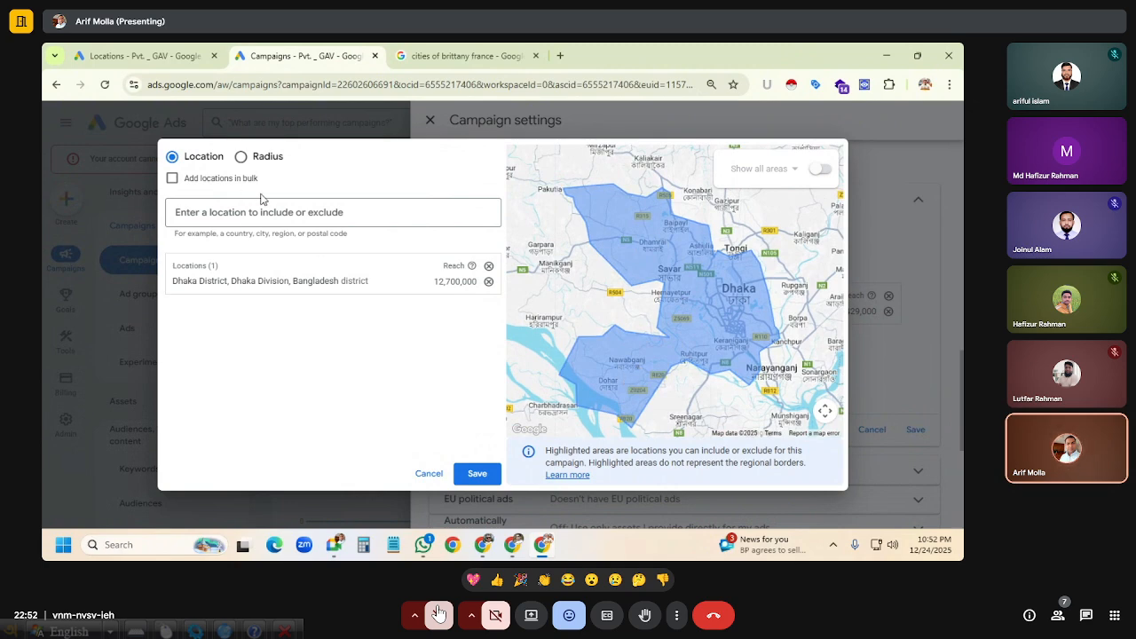
pyautogui.click(243, 217)
pyautogui.write('Nawabj')
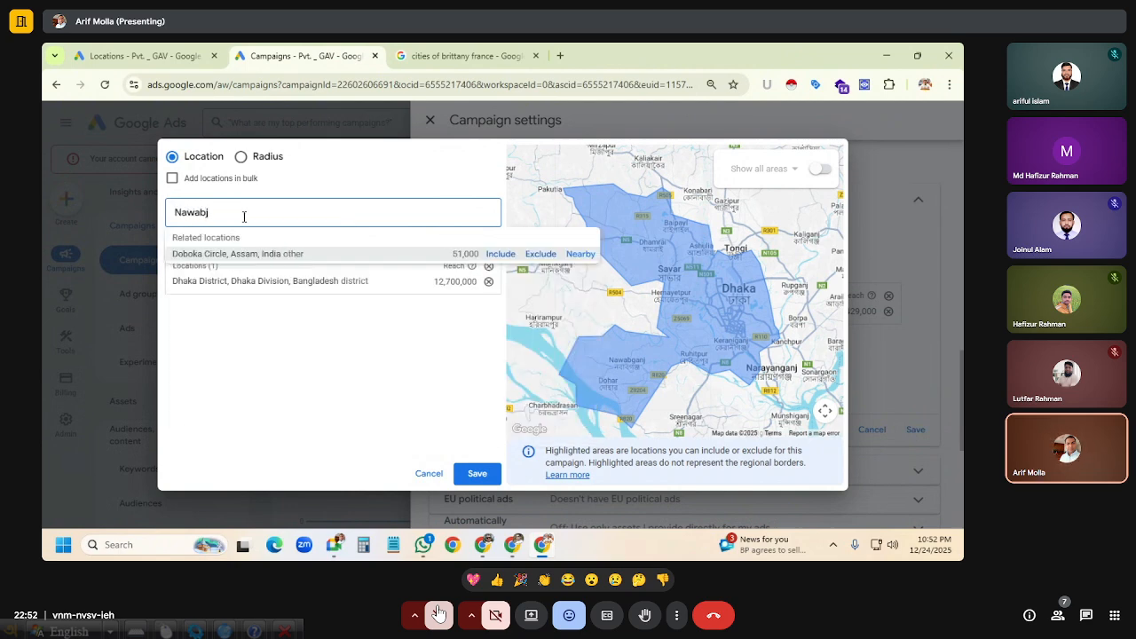
pyautogui.write('a')
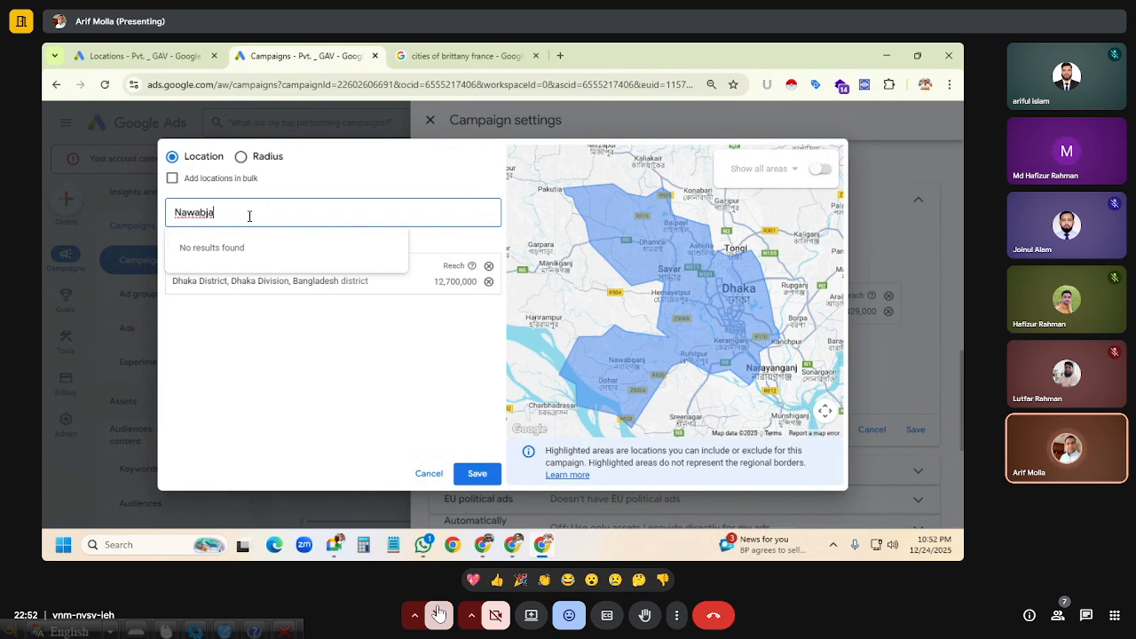
pyautogui.press('BackSpace')
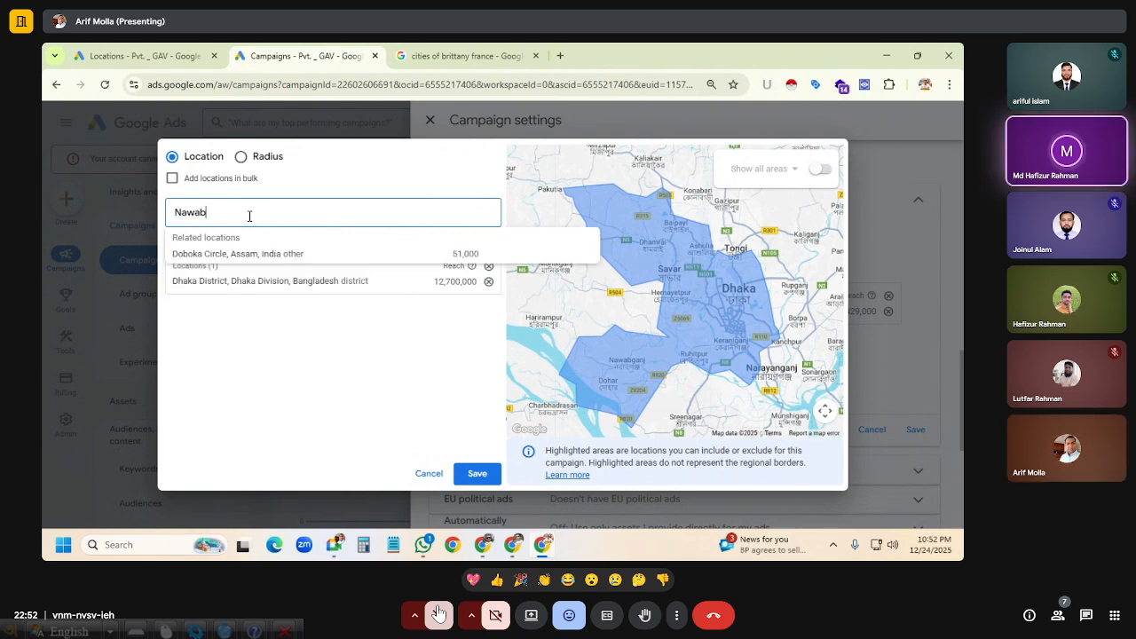
pyautogui.press('BackSpace')
pyautogui.write('ganj')
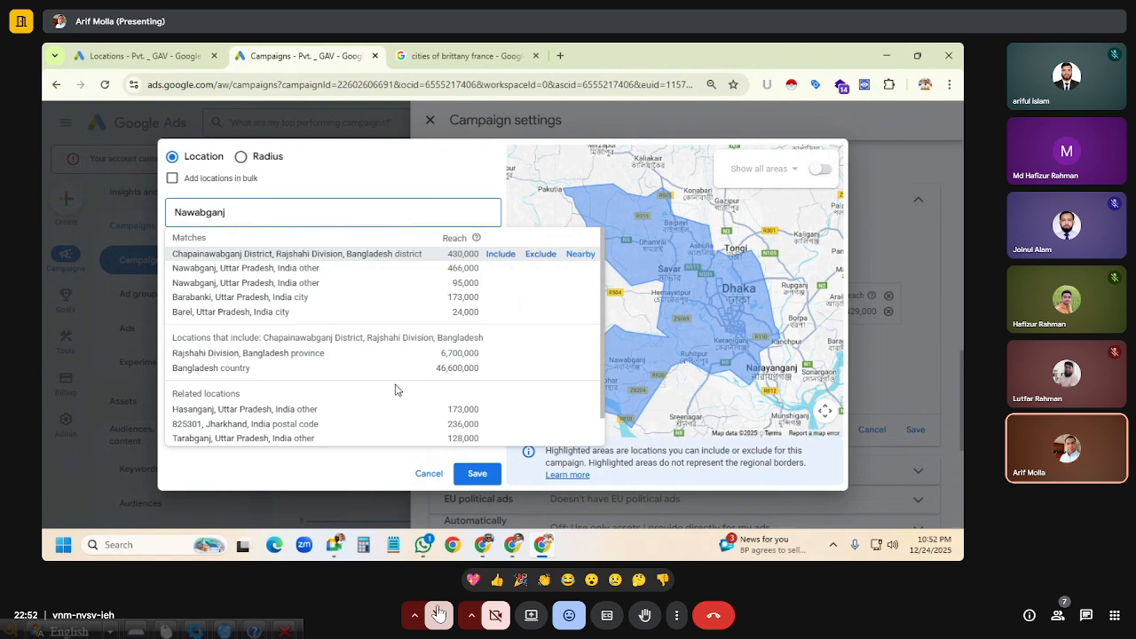
# Search the targetable locations for Dohar instead of Nawabganj and clear the search.
pyautogui.click(661, 391)
pyautogui.moveTo(233, 213); pyautogui.dragTo(130, 220)
pyautogui.write('D')
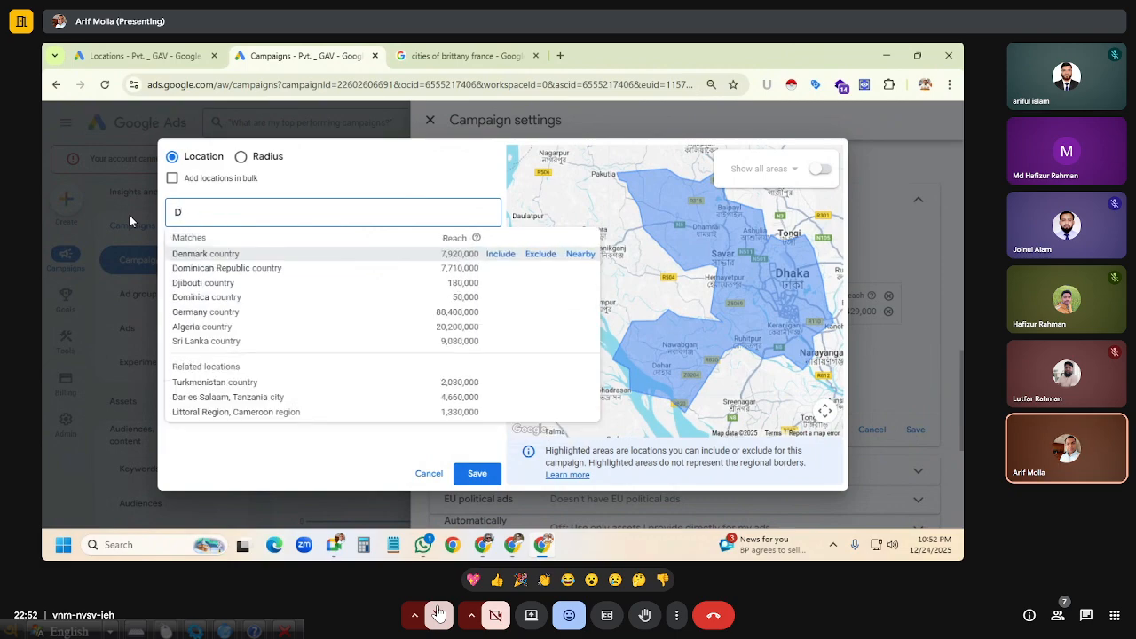
pyautogui.write('ohar')
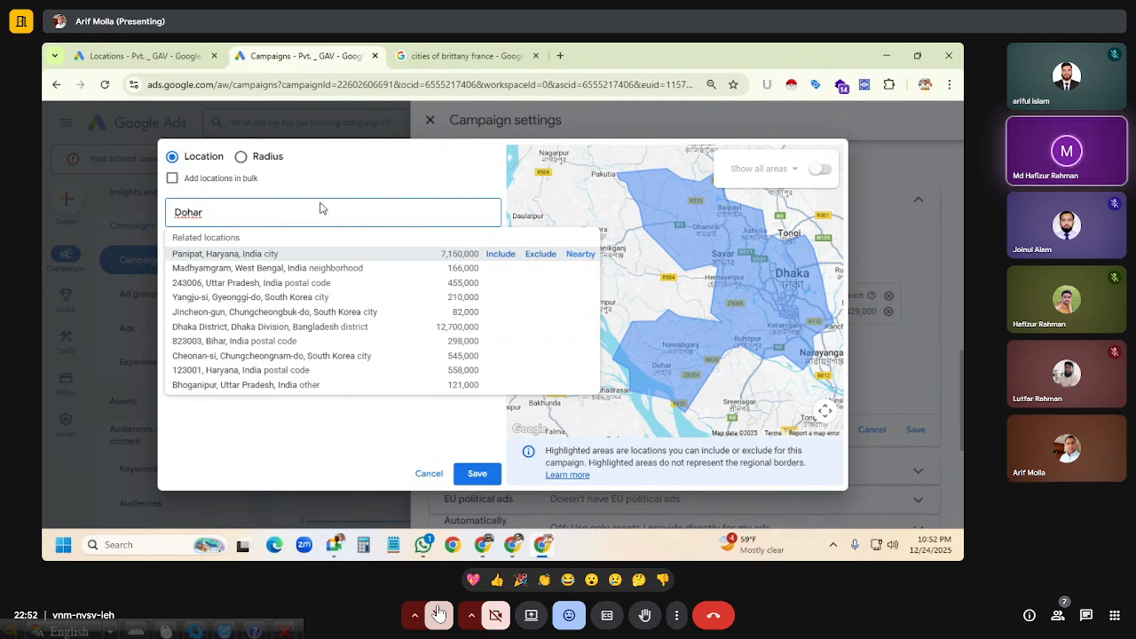
pyautogui.press('BackSpace')
pyautogui.press('BackSpace')
pyautogui.press('BackSpace')
pyautogui.press('BackSpace')
pyautogui.press('BackSpace')
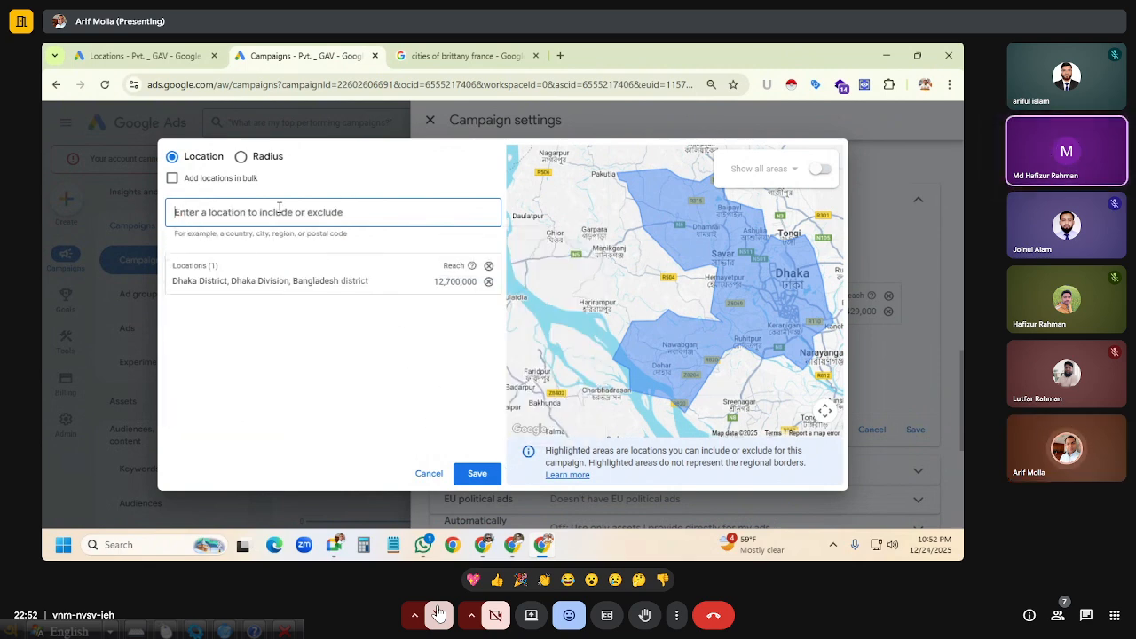
# Switch to the Google search page and look up "zip code of dhaka dohar".
pyautogui.click(497, 56)
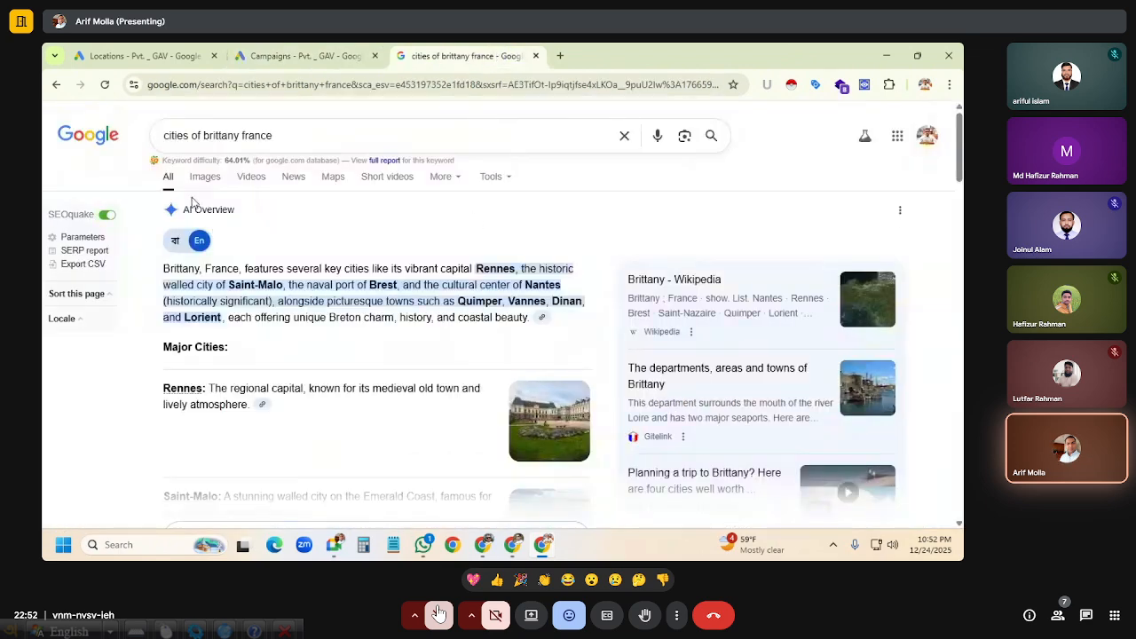
pyautogui.moveTo(293, 140); pyautogui.dragTo(164, 149)
pyautogui.write('zipp')
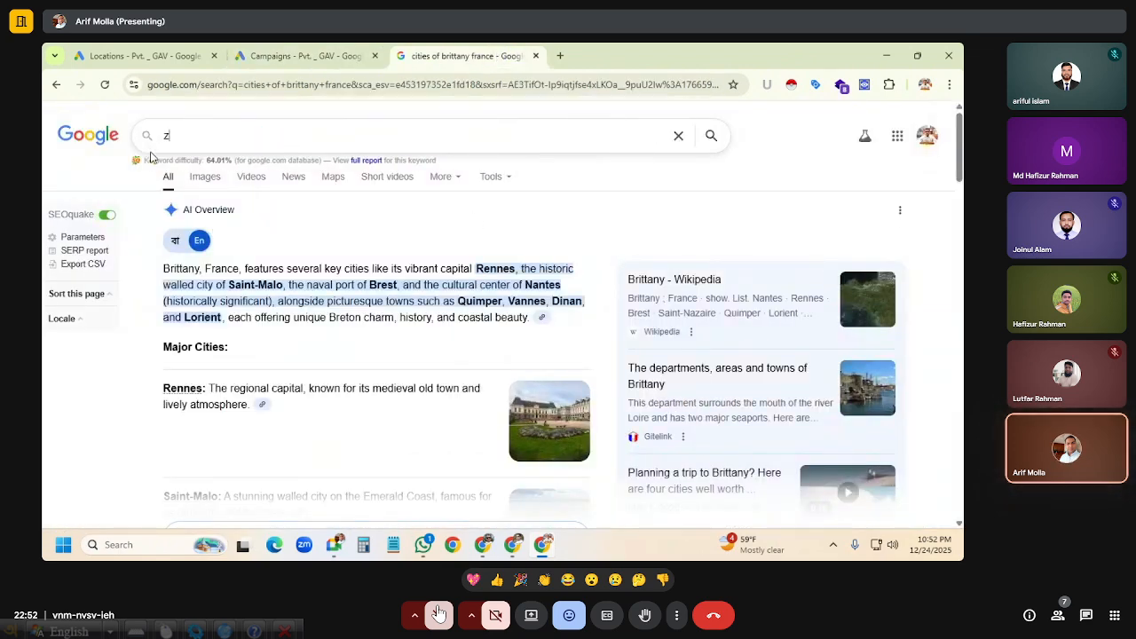
pyautogui.press('BackSpace')
pyautogui.press('BackSpace')
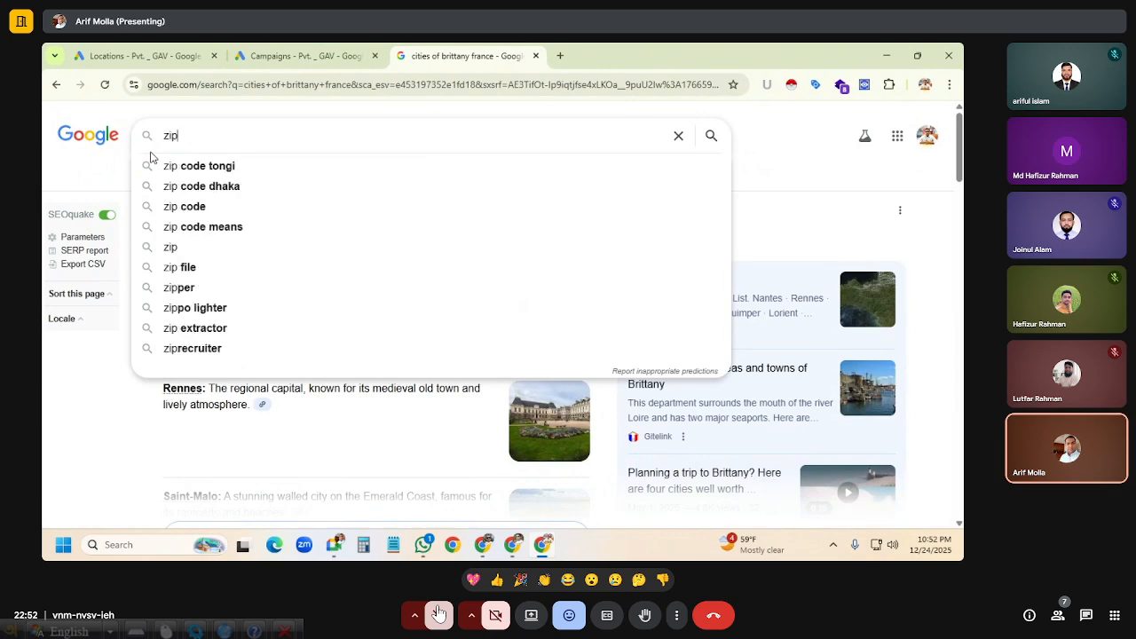
pyautogui.write('code ')
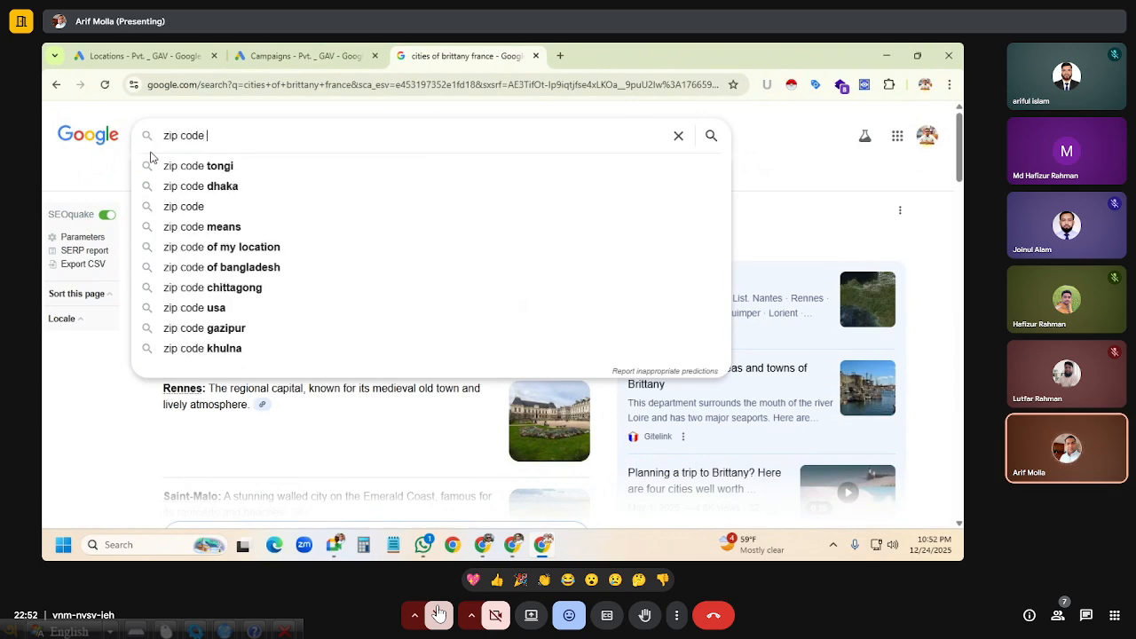
pyautogui.write('df ')
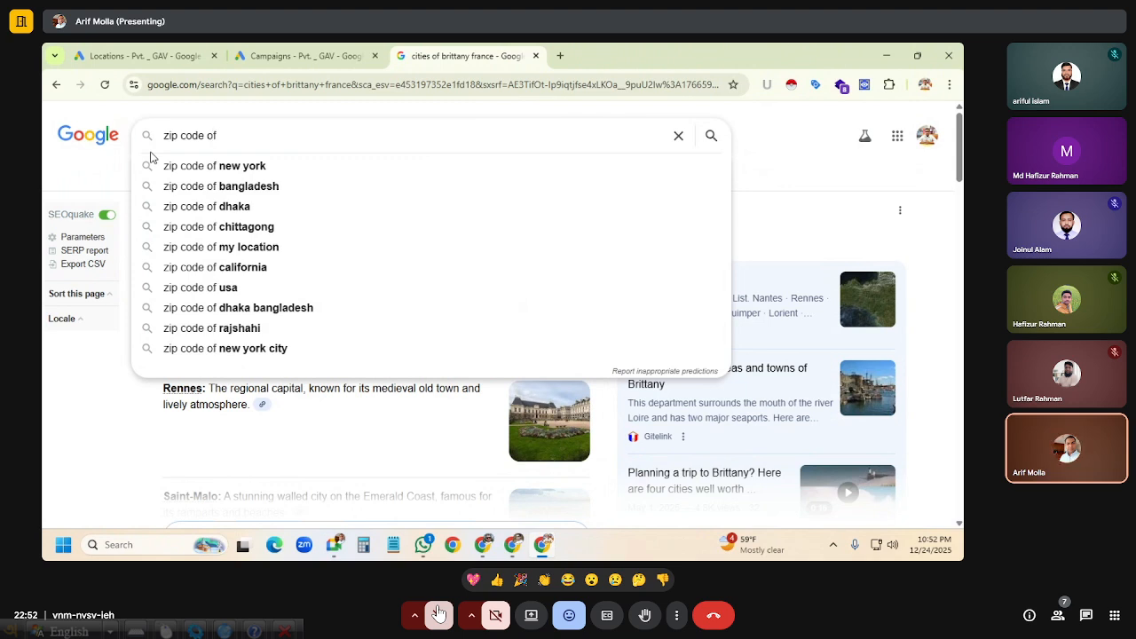
pyautogui.write('dh')
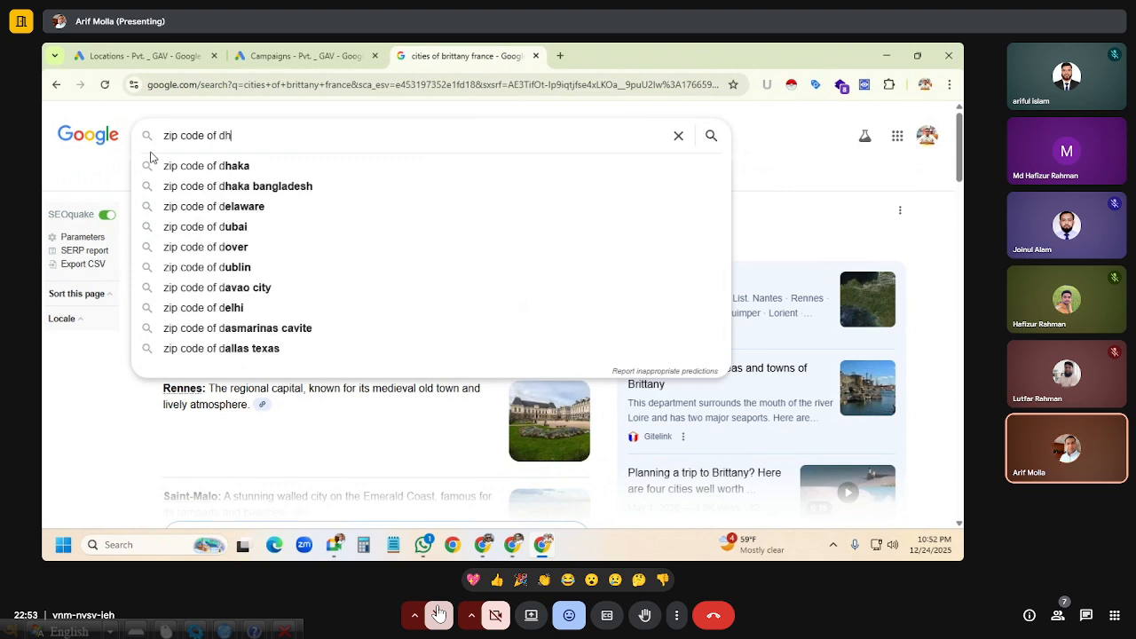
pyautogui.write('aka d')
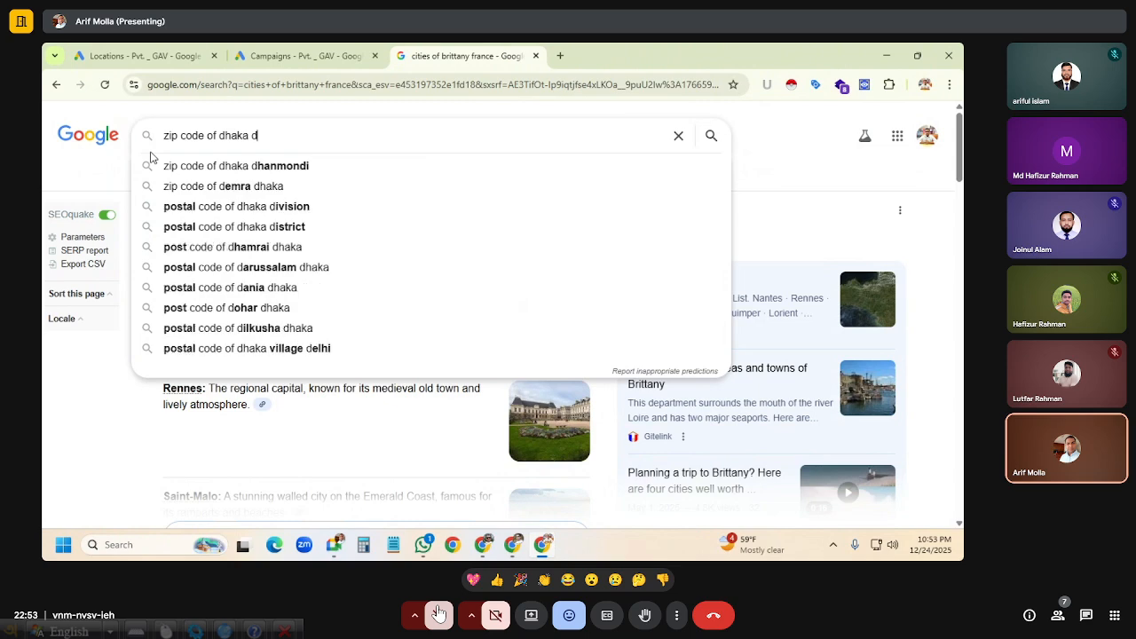
pyautogui.write('ihar')
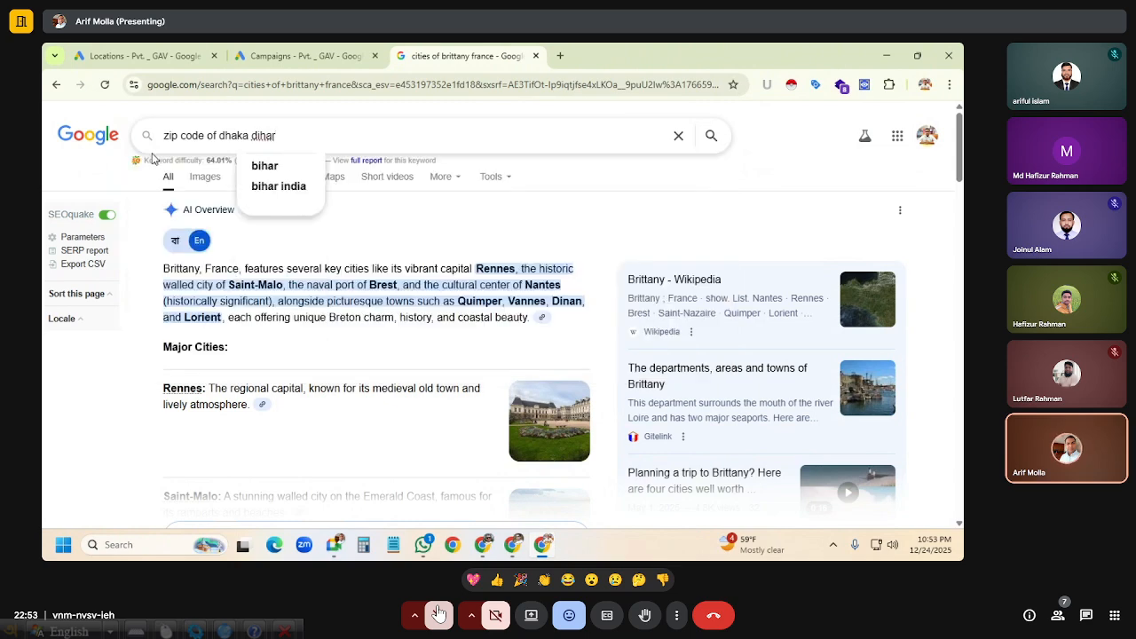
pyautogui.press('BackSpace')
pyautogui.press('BackSpace')
pyautogui.press('BackSpace')
pyautogui.press('BackSpace')
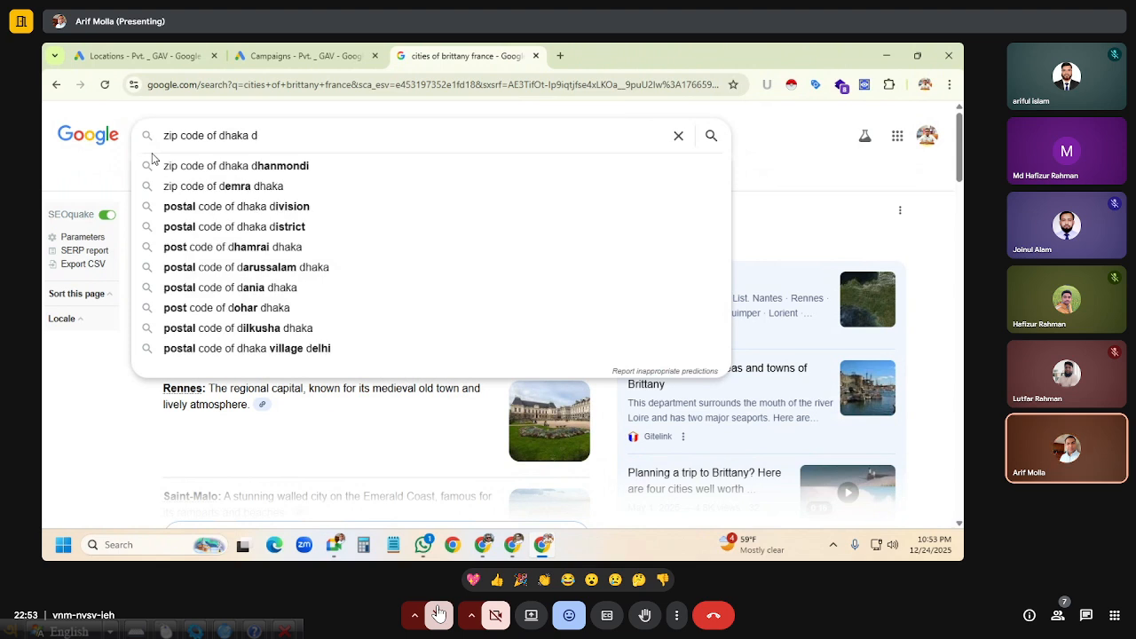
pyautogui.write('ohar')
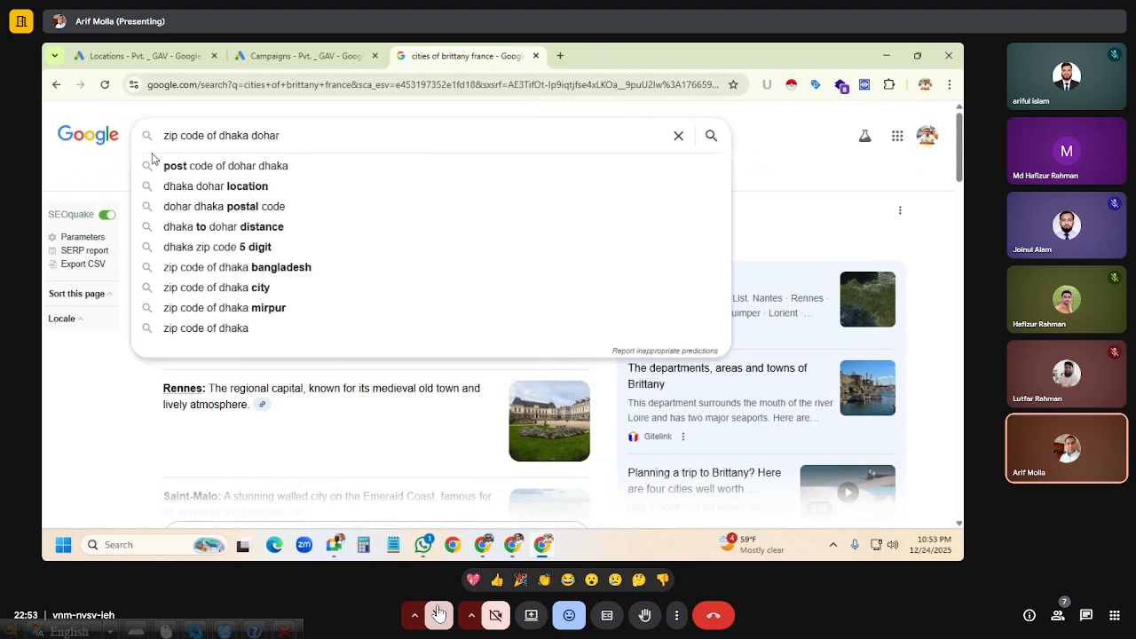
pyautogui.press('Return')
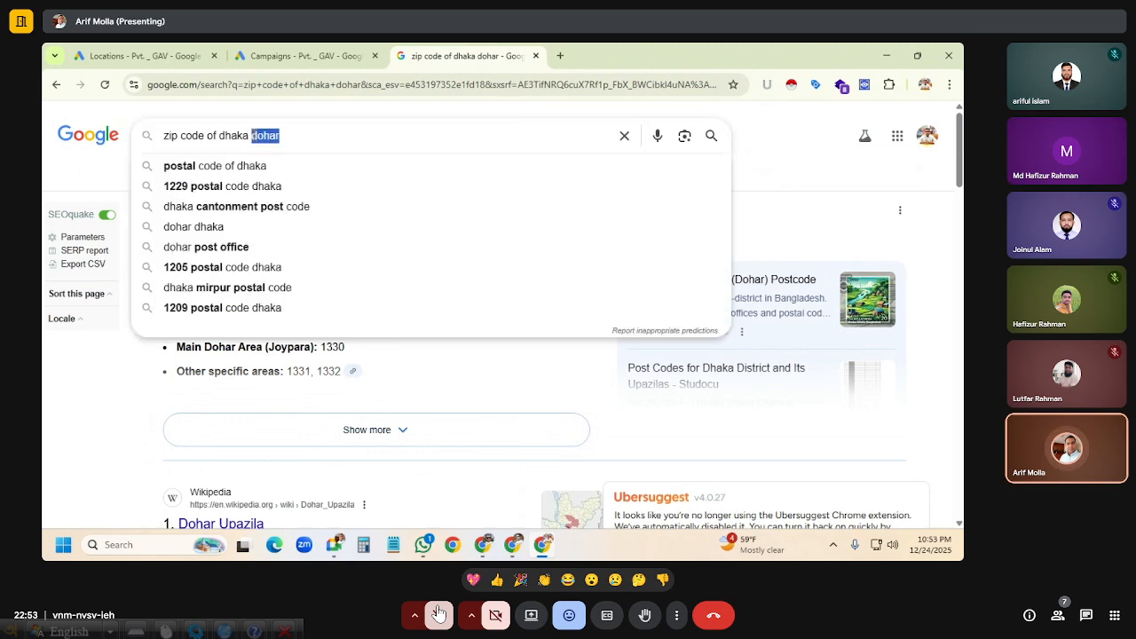
# Look up Nawabganj's post code with the suggested Google search "postal code of nawabganj dhaka".
pyautogui.write('nawabgan')
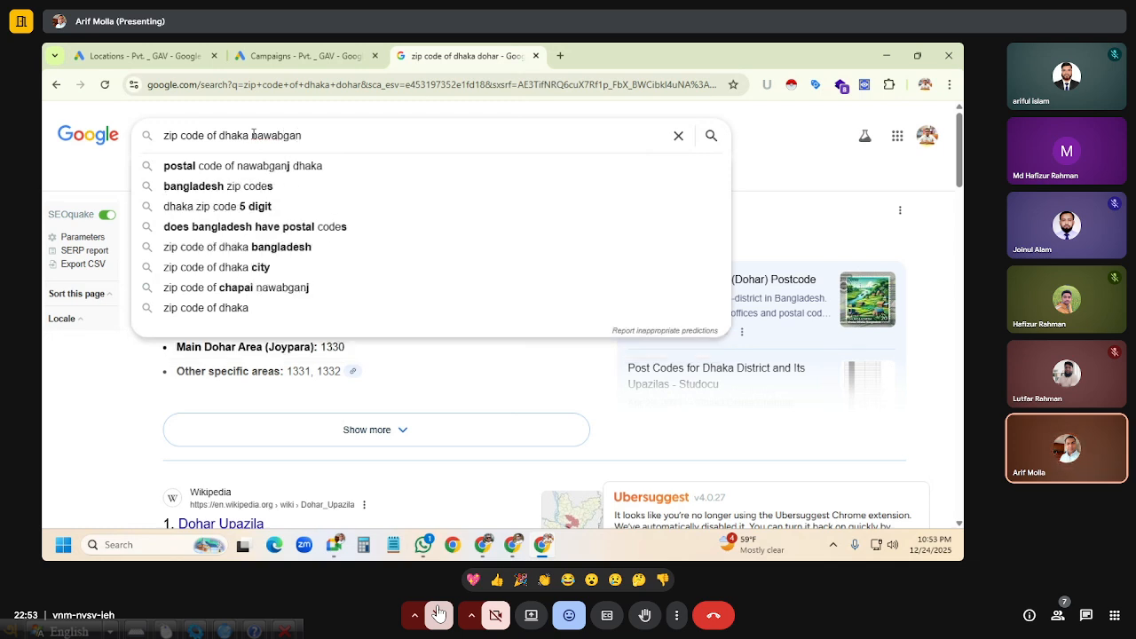
pyautogui.write('j')
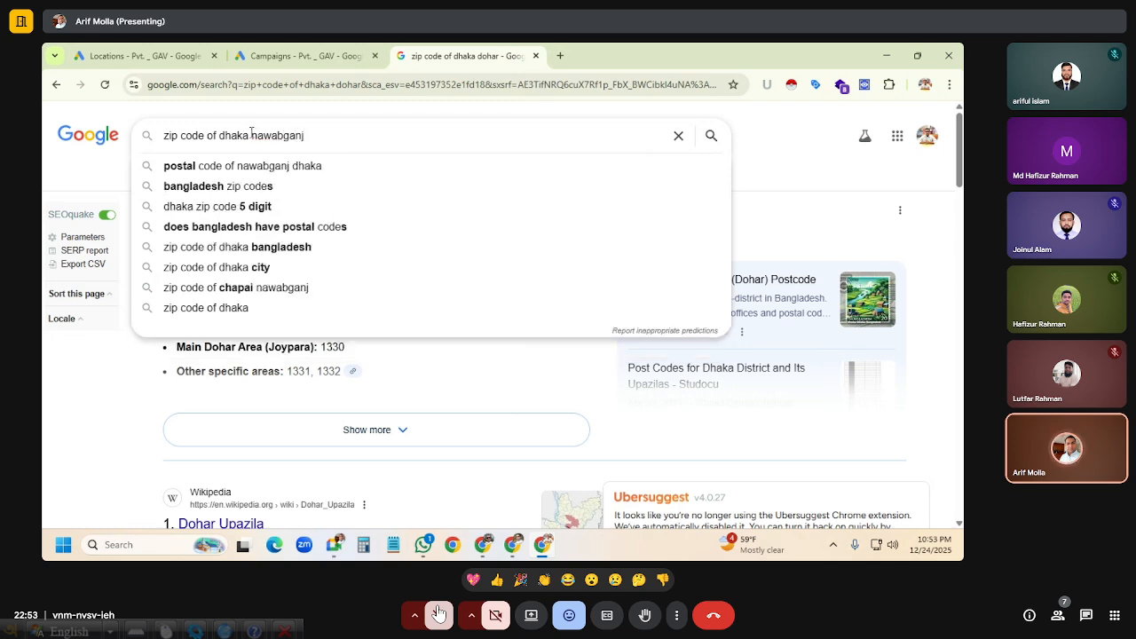
pyautogui.click(322, 167)
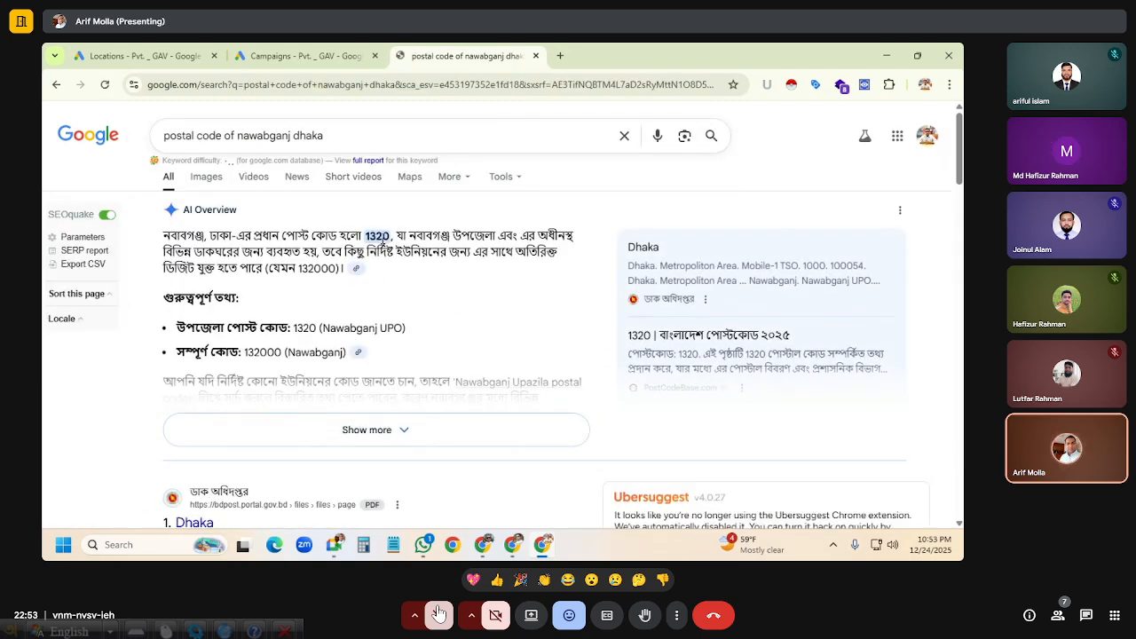
# Return to the Google Ads campaign settings and search for "1320 nawabganj" as a radius targeting place.
pyautogui.click(324, 56)
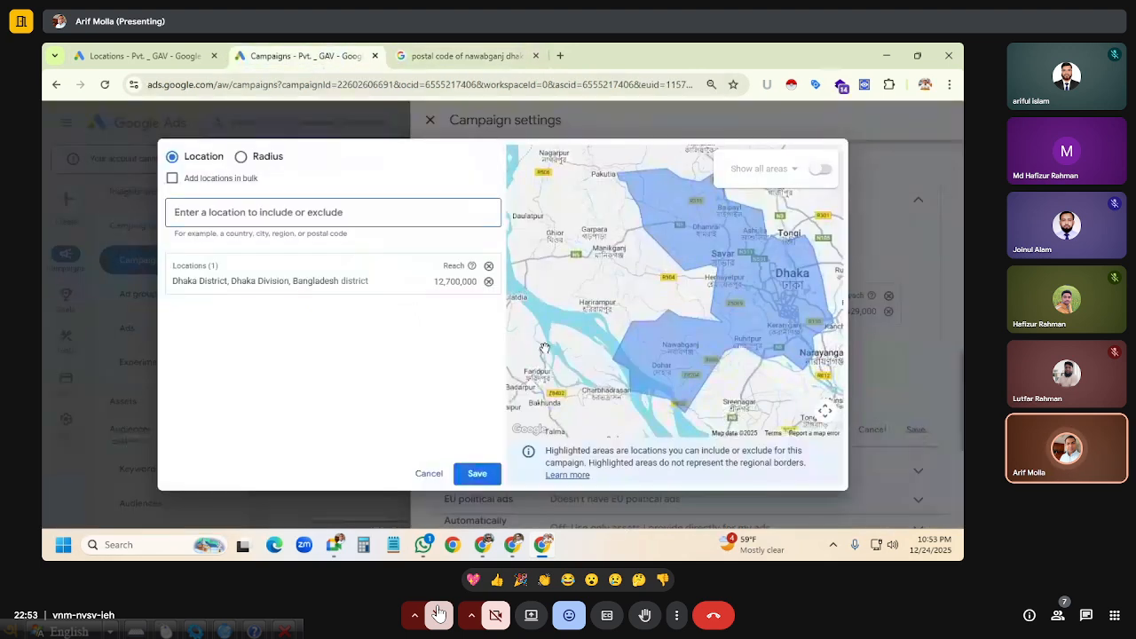
pyautogui.click(263, 156)
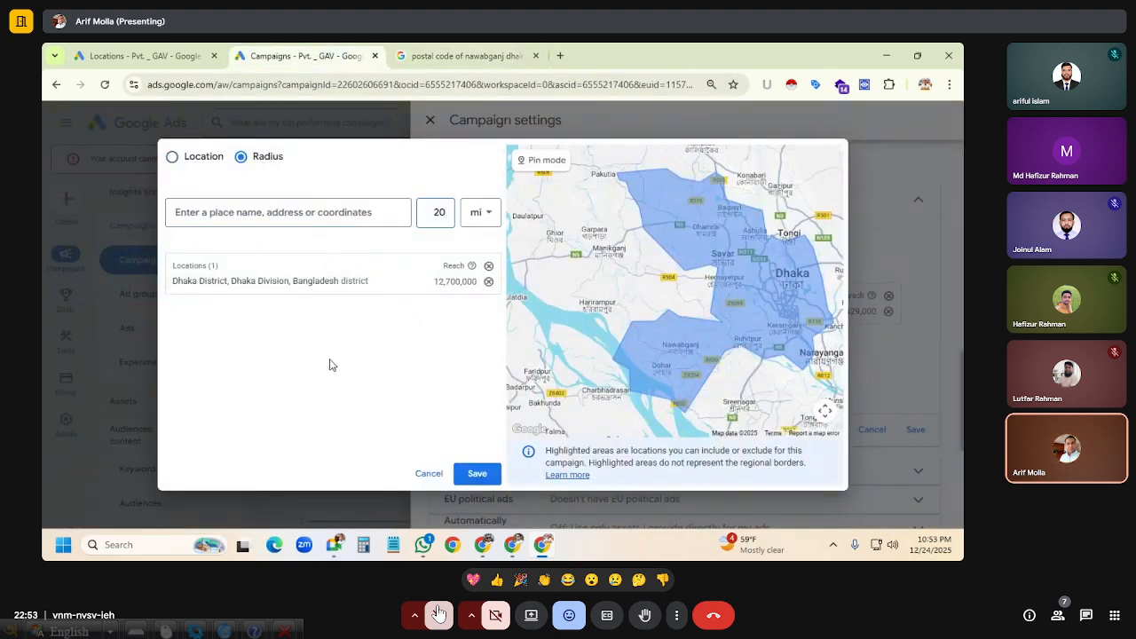
pyautogui.click(256, 211)
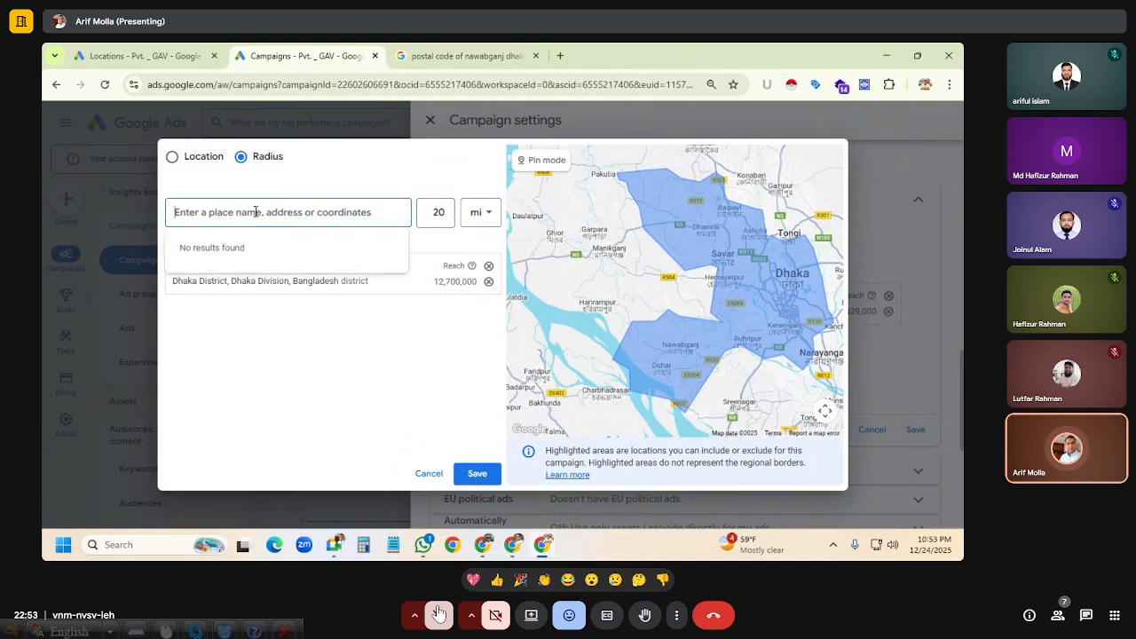
pyautogui.write('1320')
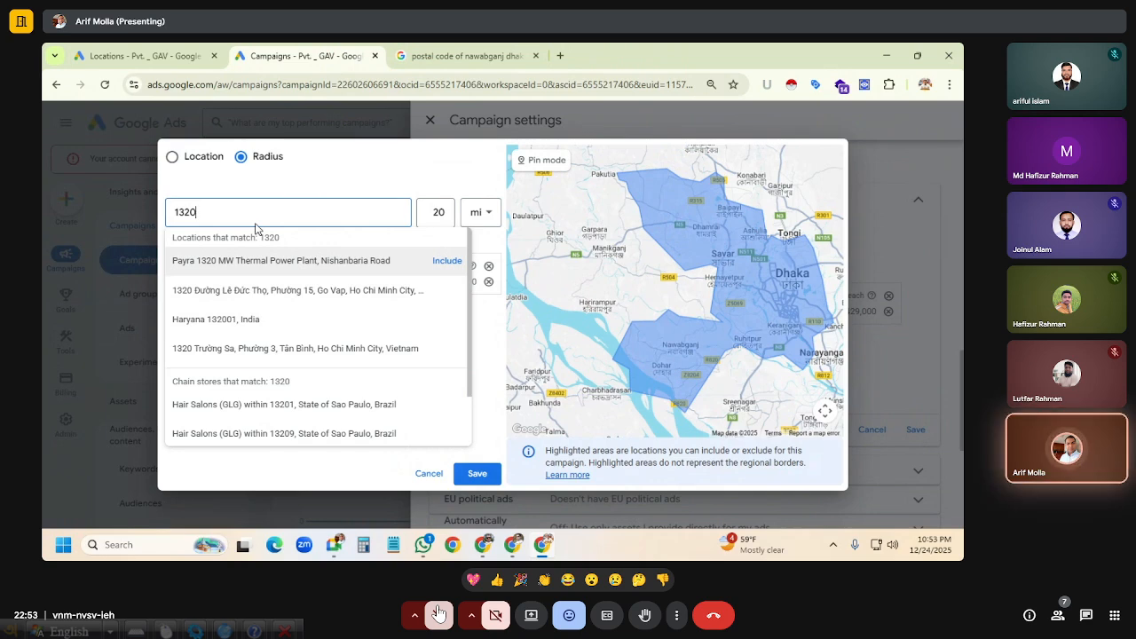
pyautogui.write('wabganj')
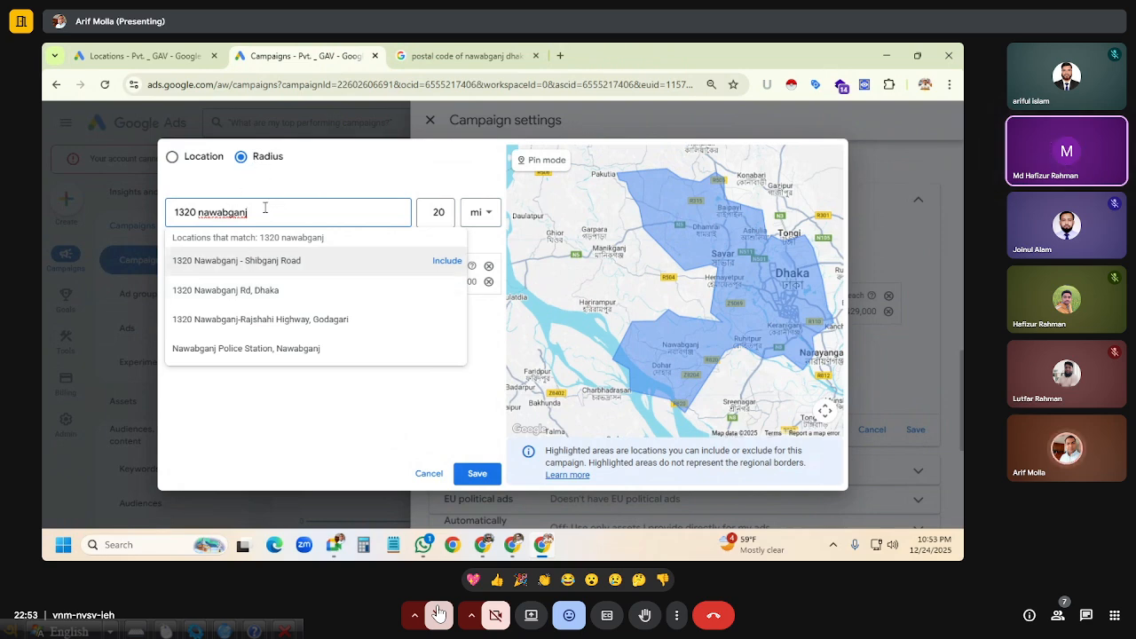
# Switch from radius to location targeting and search the targetable locations for "1320 nawabganj".
pyautogui.click(197, 160)
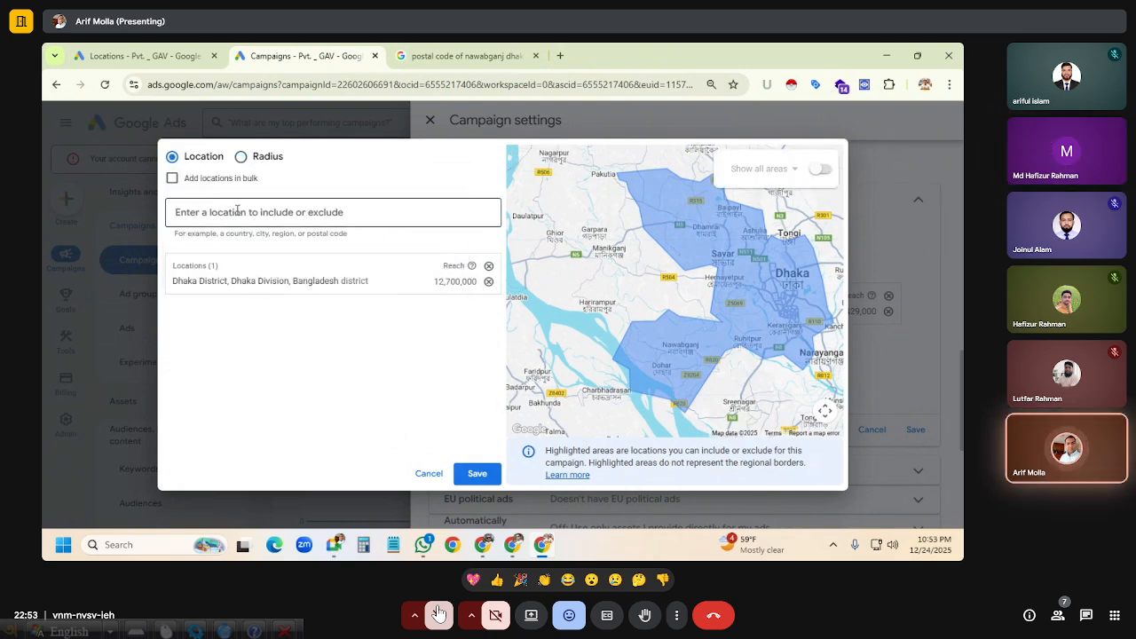
pyautogui.click(238, 210)
pyautogui.write('1320')
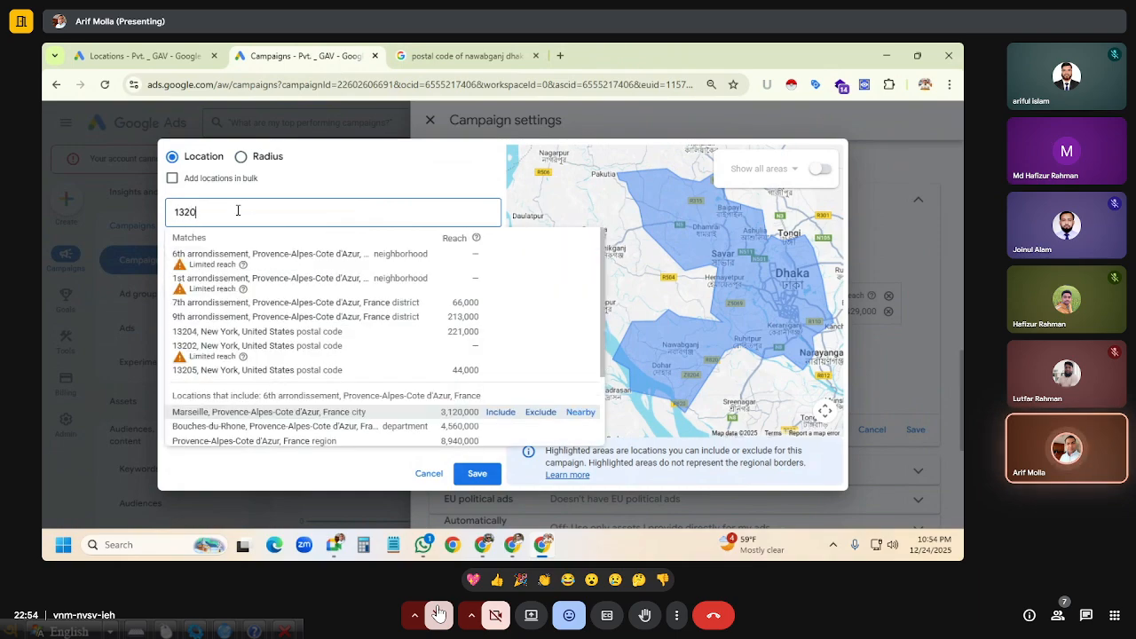
pyautogui.write(' nawa')
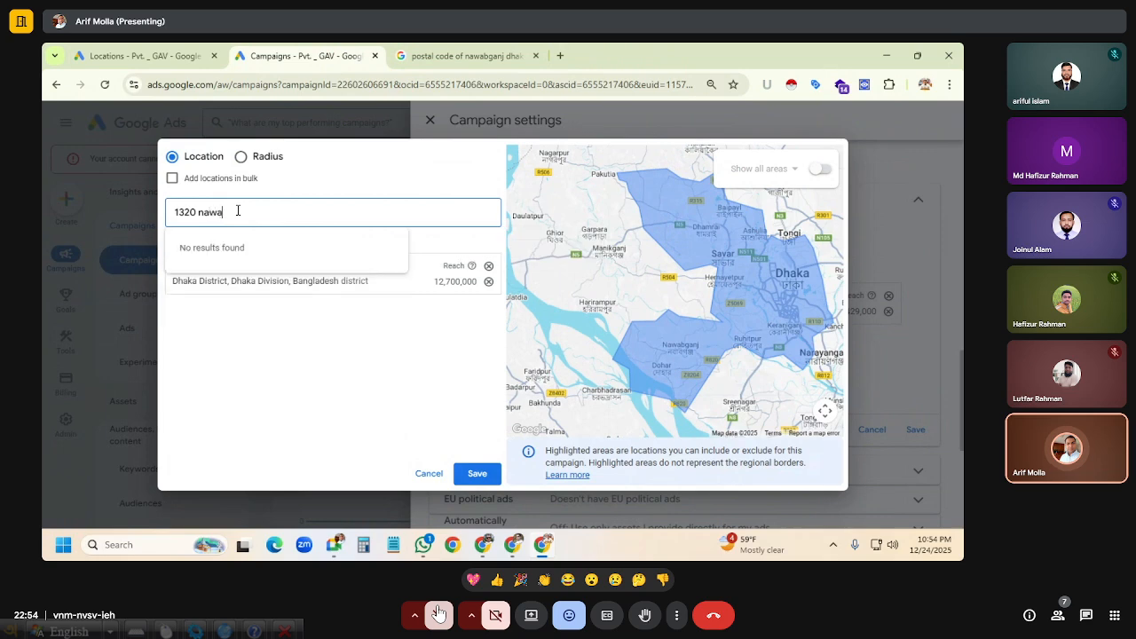
pyautogui.write('bganj')
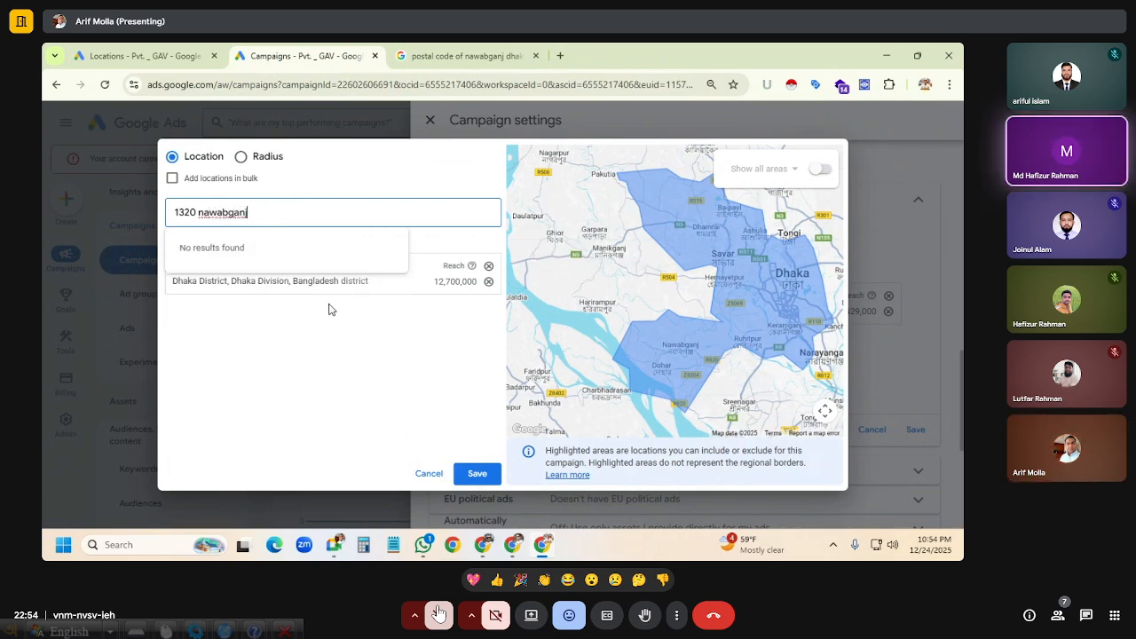
# Search the targetable locations for "1330 dohar" instead and clear the search.
pyautogui.moveTo(253, 212); pyautogui.dragTo(106, 229)
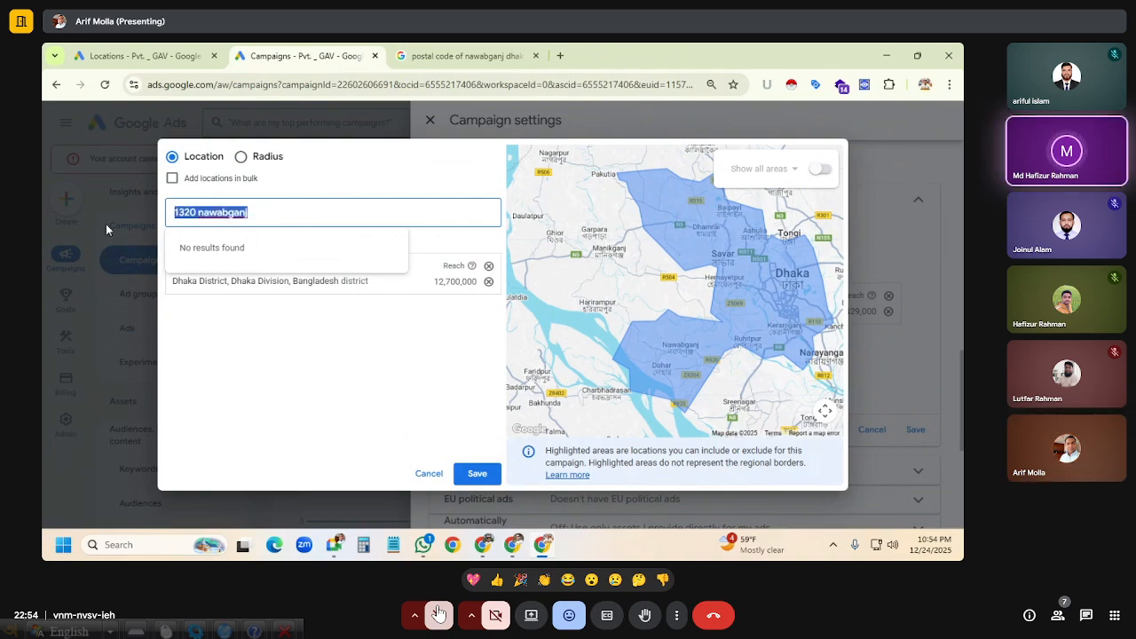
pyautogui.write('1330')
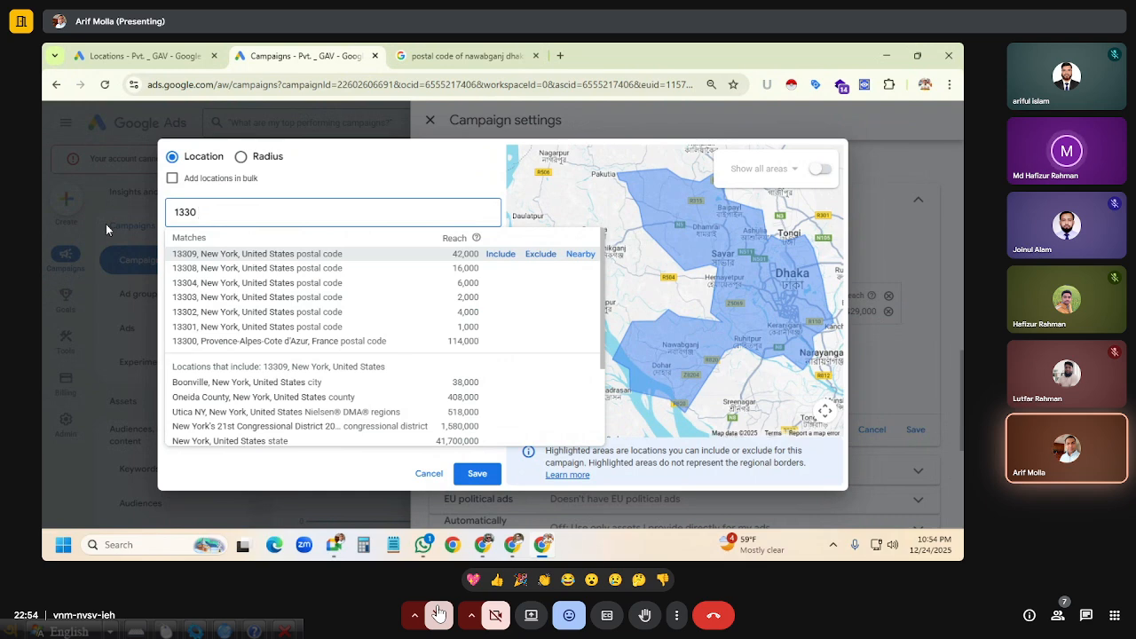
pyautogui.write(' dohar')
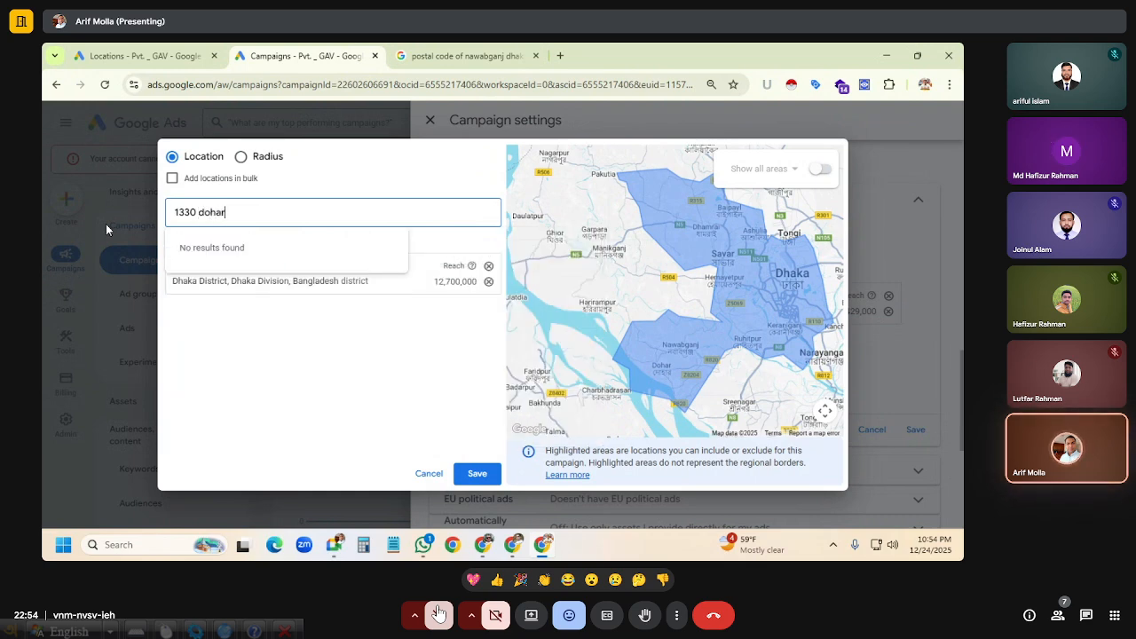
pyautogui.click(328, 373)
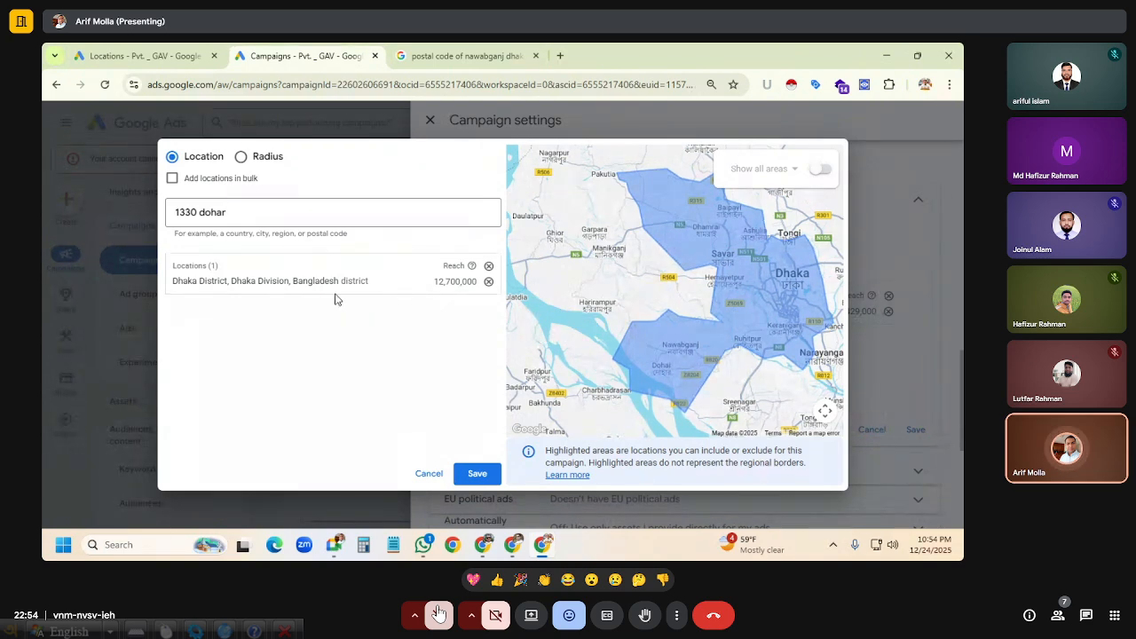
pyautogui.click(247, 212)
pyautogui.moveTo(251, 211); pyautogui.dragTo(171, 215)
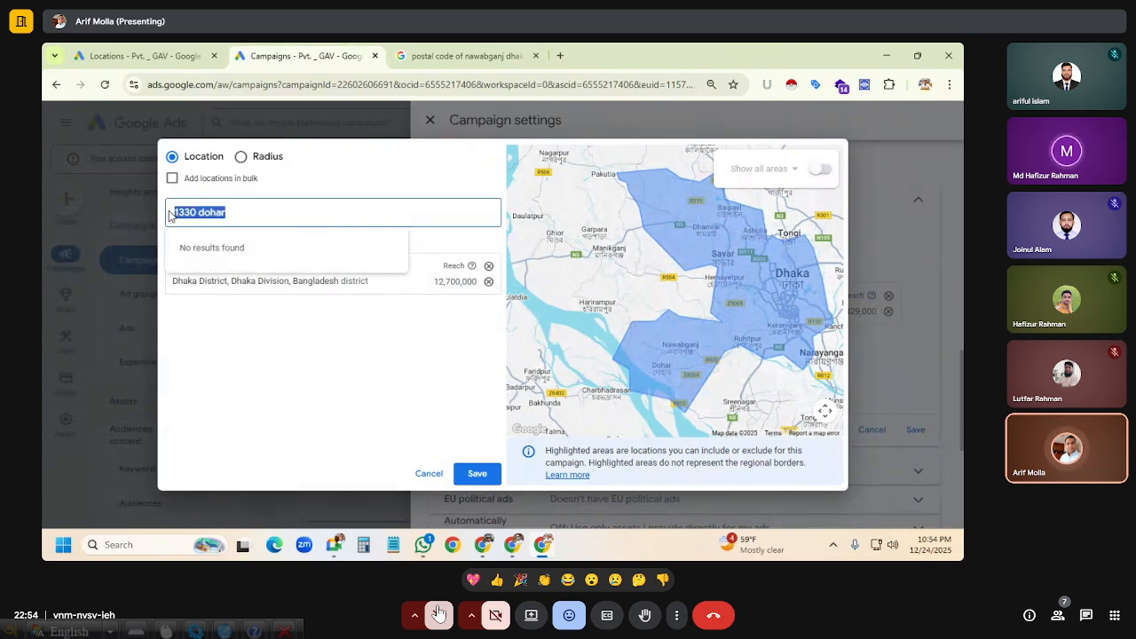
pyautogui.press('BackSpace')
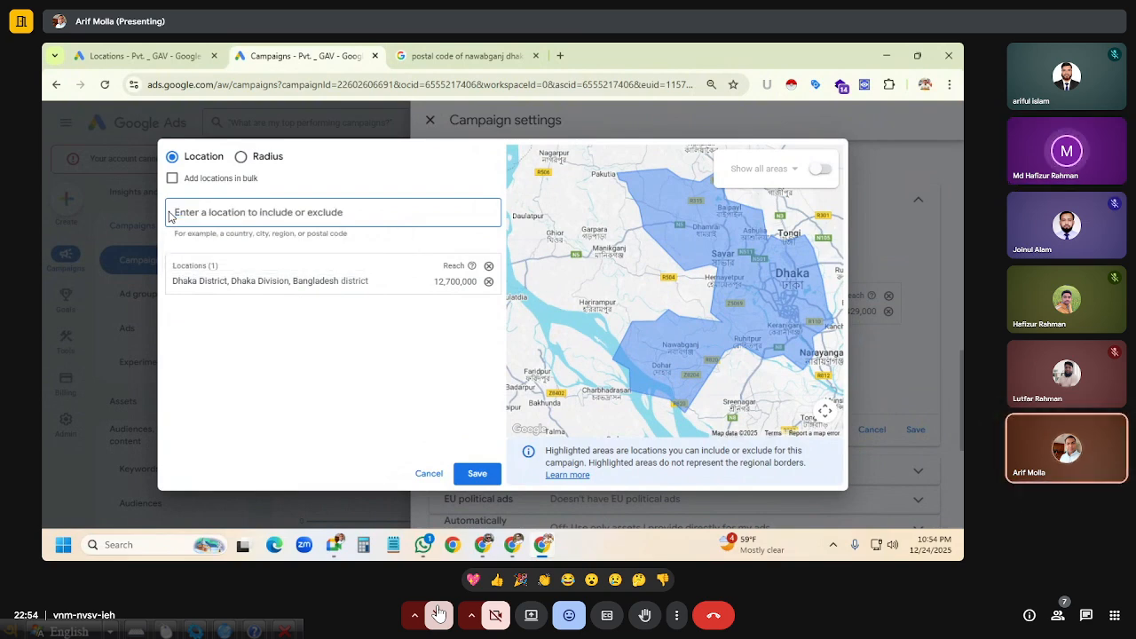
pyautogui.click(350, 377)
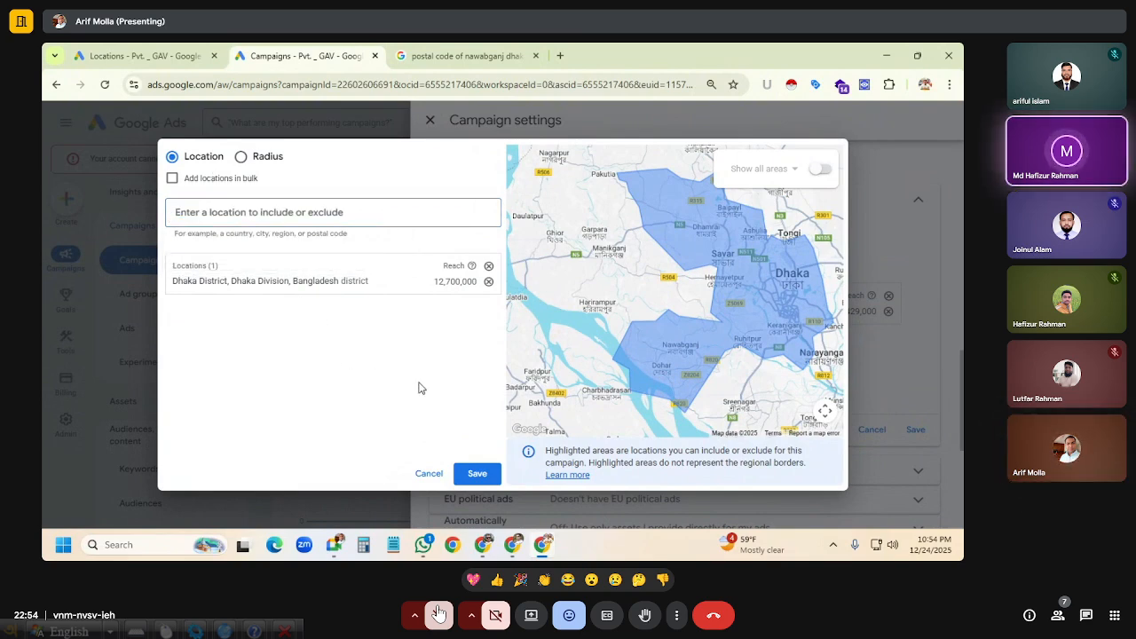
# Examine the highlighted Dhaka District area and its surroundings towards Narayanganj on the targeting map.
pyautogui.scroll(-2, 680, 300)
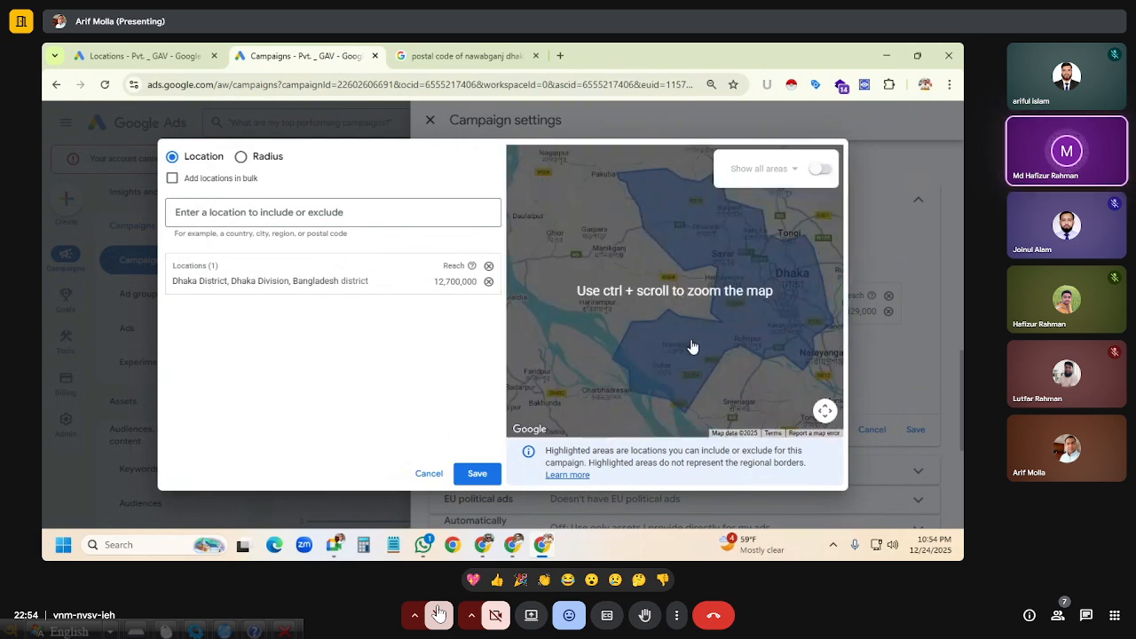
pyautogui.scroll(-1, 692, 349)
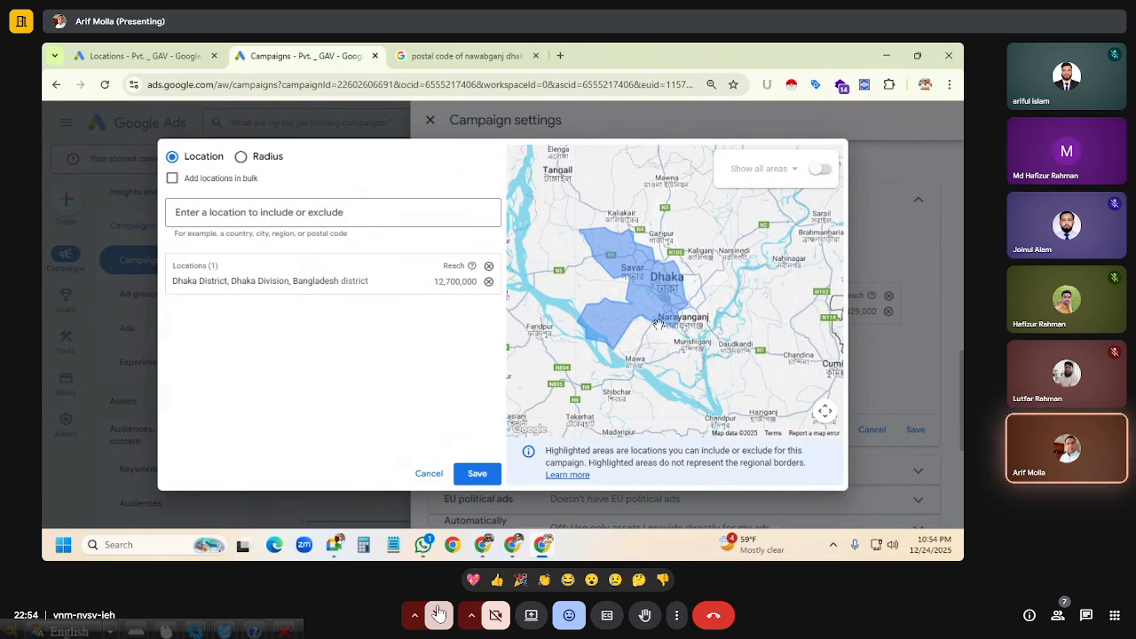
pyautogui.scroll(1, 656, 316)
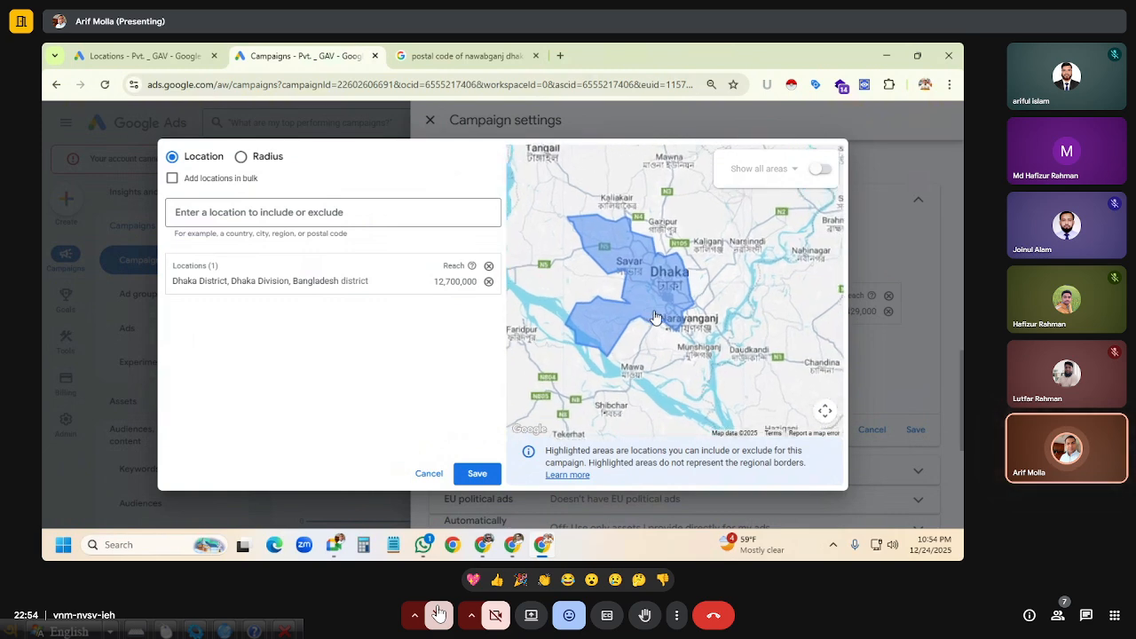
pyautogui.scroll(2, 655, 317)
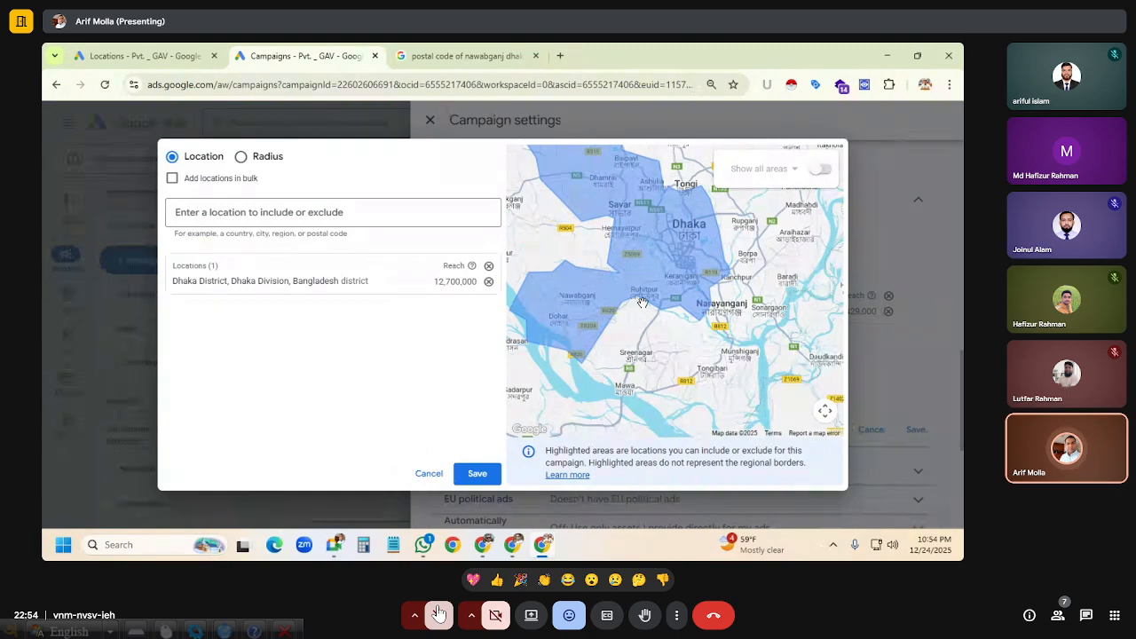
pyautogui.moveTo(663, 330); pyautogui.dragTo(579, 396)
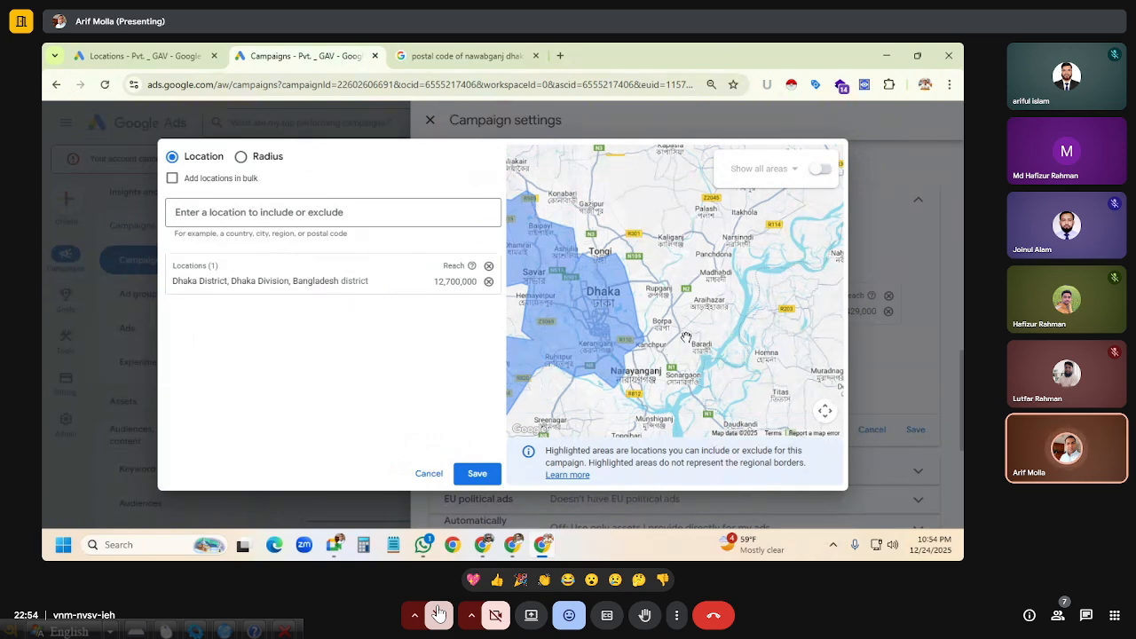
pyautogui.moveTo(686, 338); pyautogui.dragTo(708, 261)
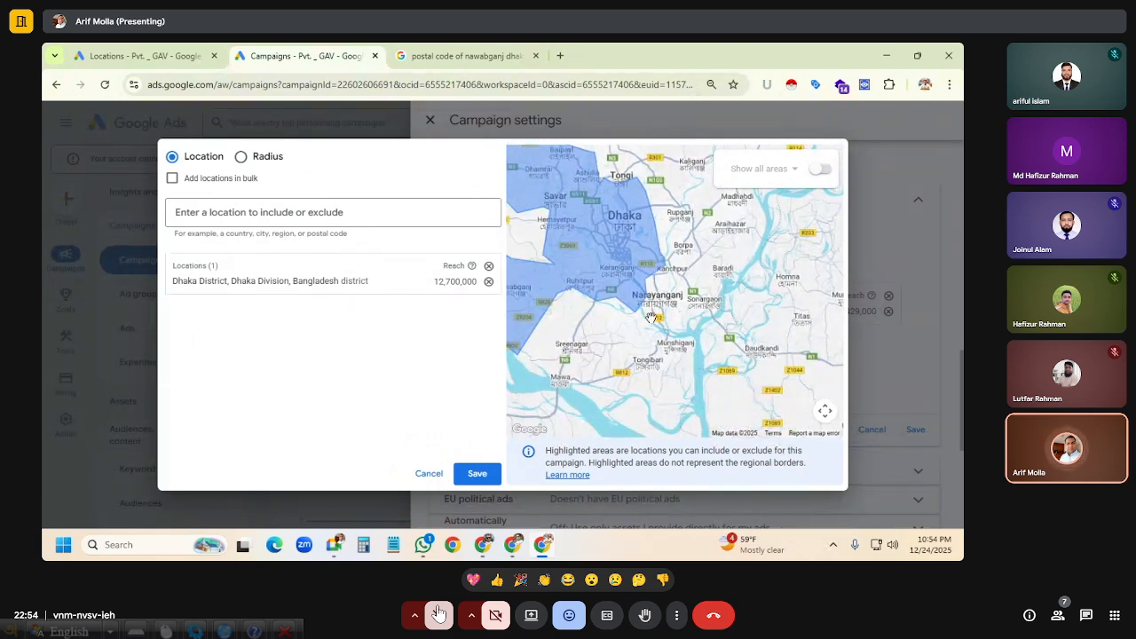
pyautogui.moveTo(619, 268); pyautogui.dragTo(642, 288)
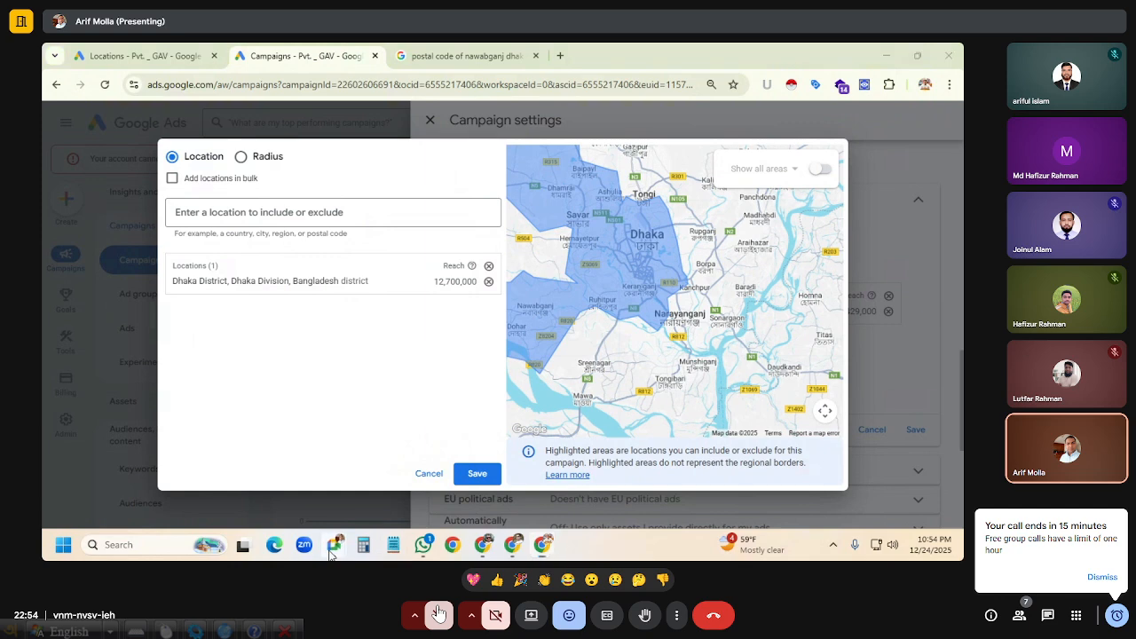
# Include Narayanganj District as a targeted location and remove both it and Dhaka District from the list.
pyautogui.moveTo(334, 545)
pyautogui.click(247, 479)
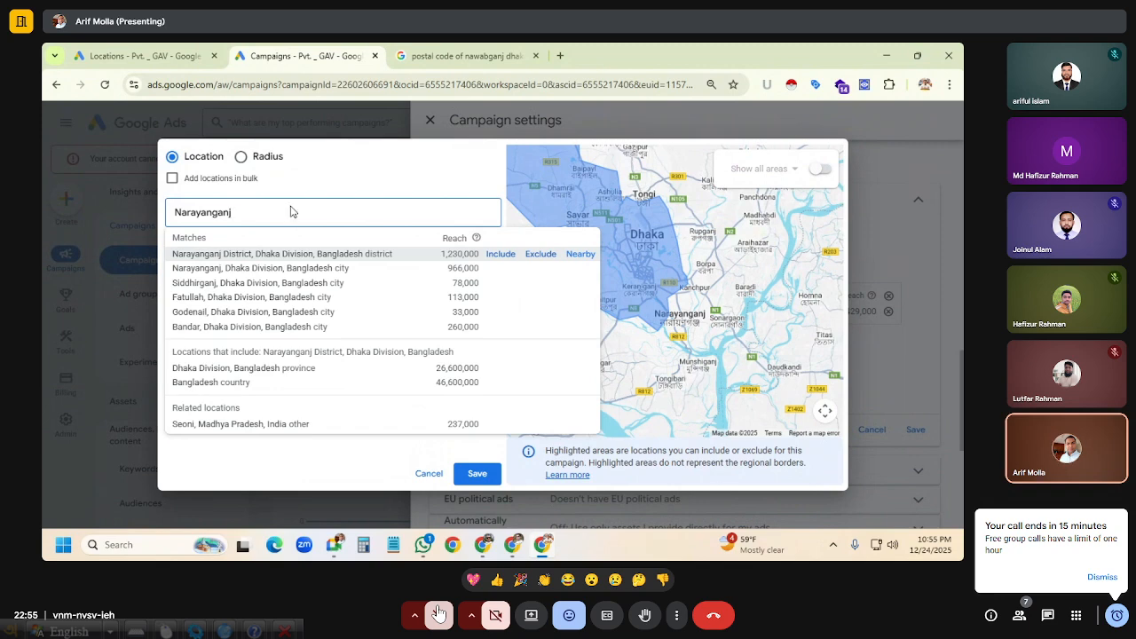
pyautogui.click(499, 254)
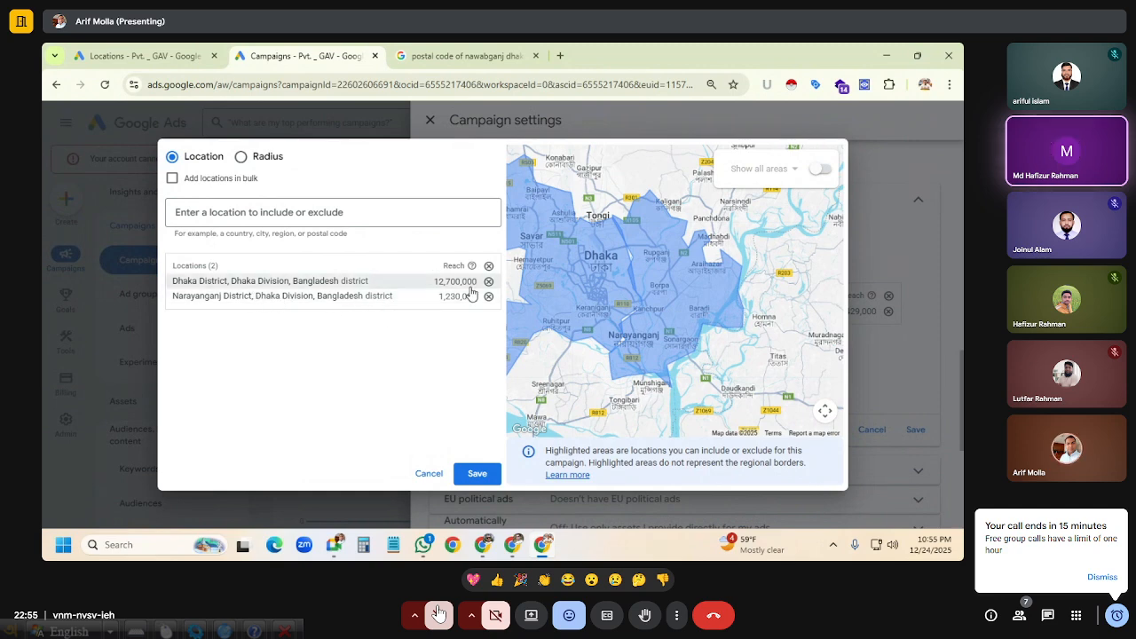
pyautogui.click(488, 297)
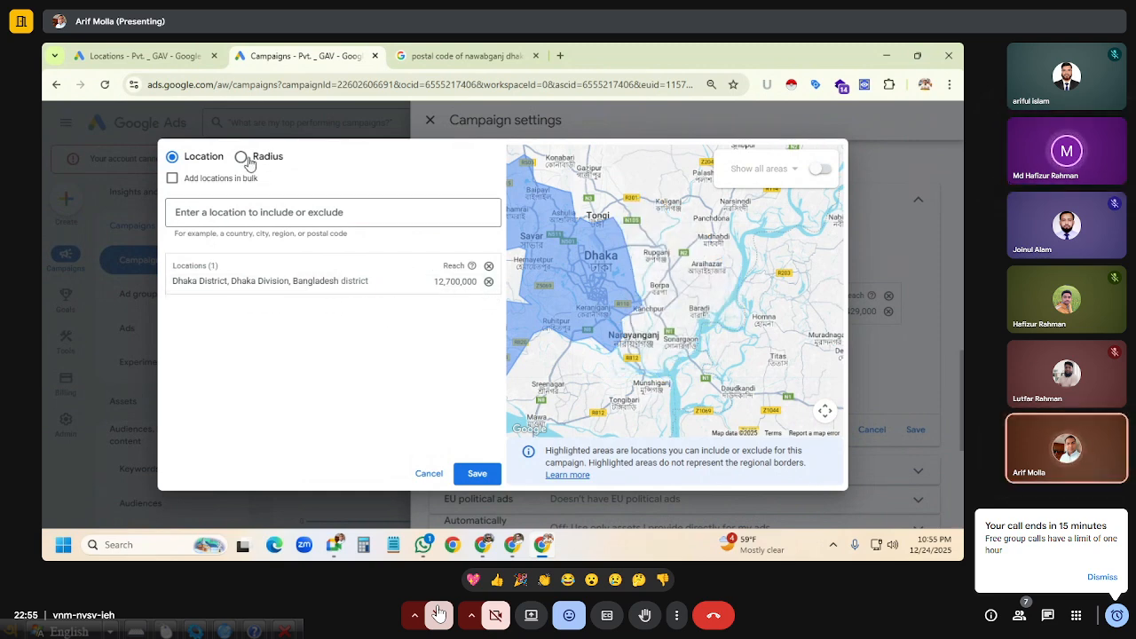
pyautogui.click(488, 282)
# Switch to radius targeting and include a 20 mi radius around Dhaka District.
pyautogui.click(267, 157)
pyautogui.click(271, 212)
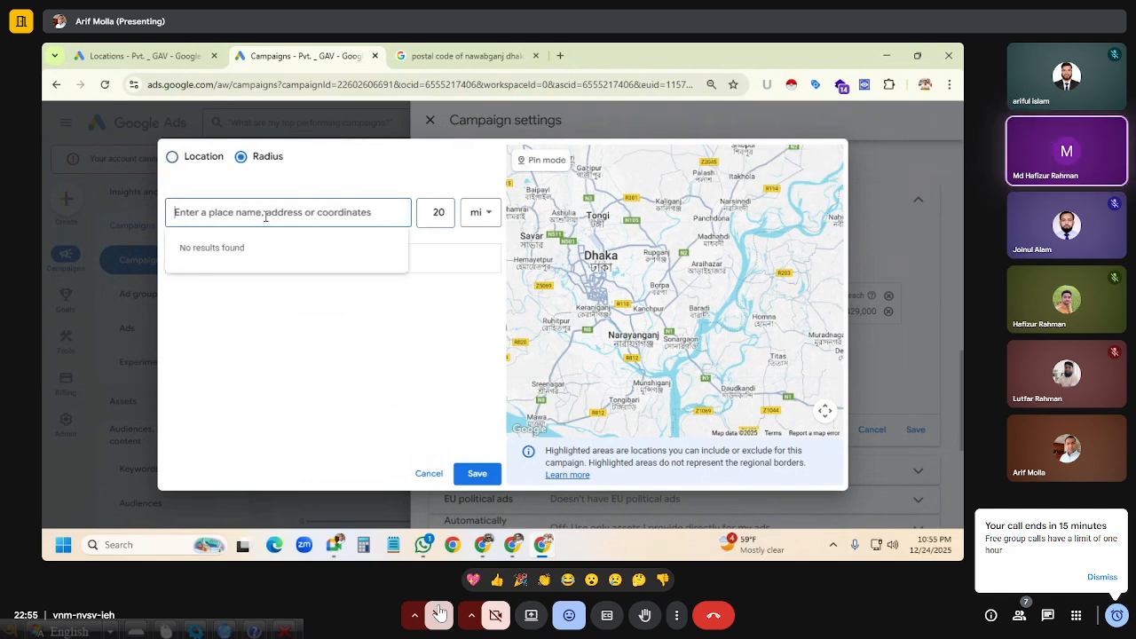
pyautogui.write('dha')
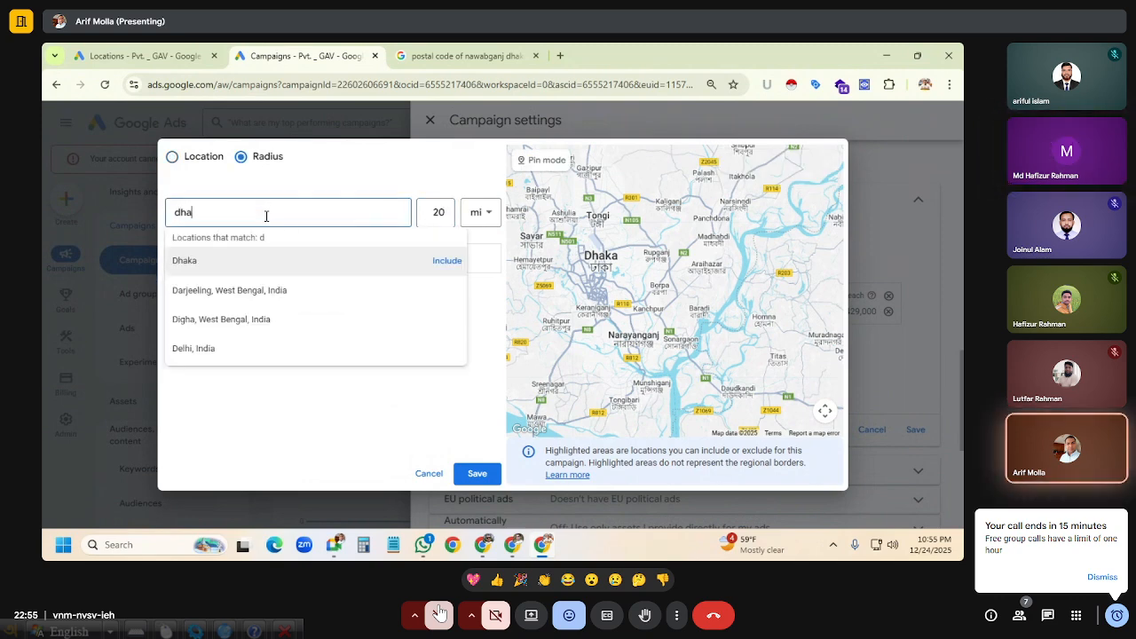
pyautogui.write('ka')
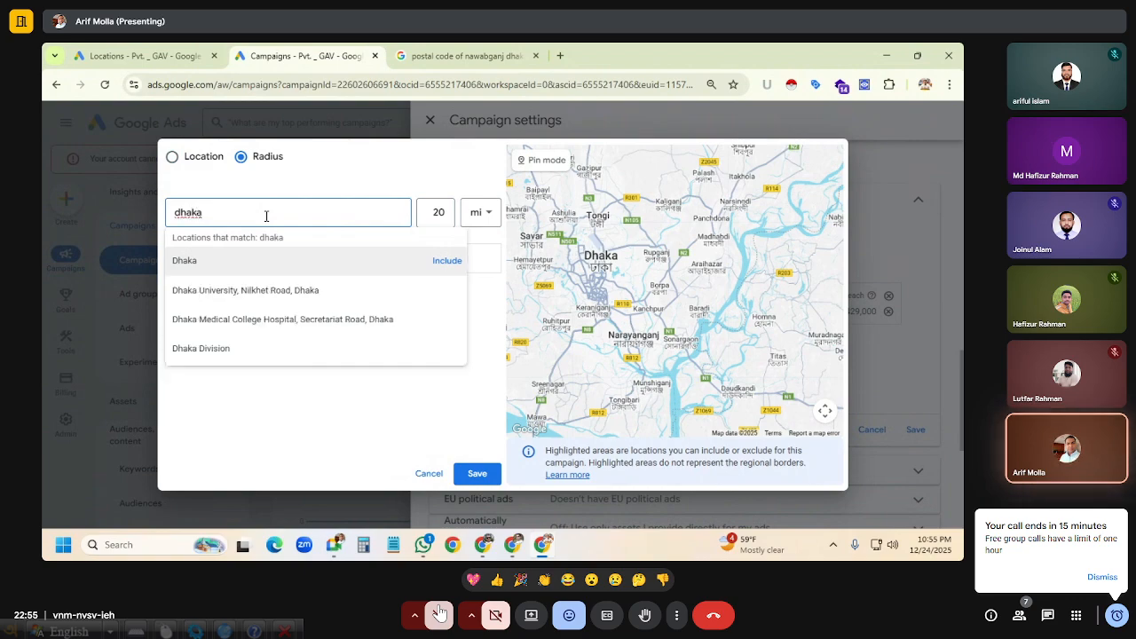
pyautogui.write(' distr')
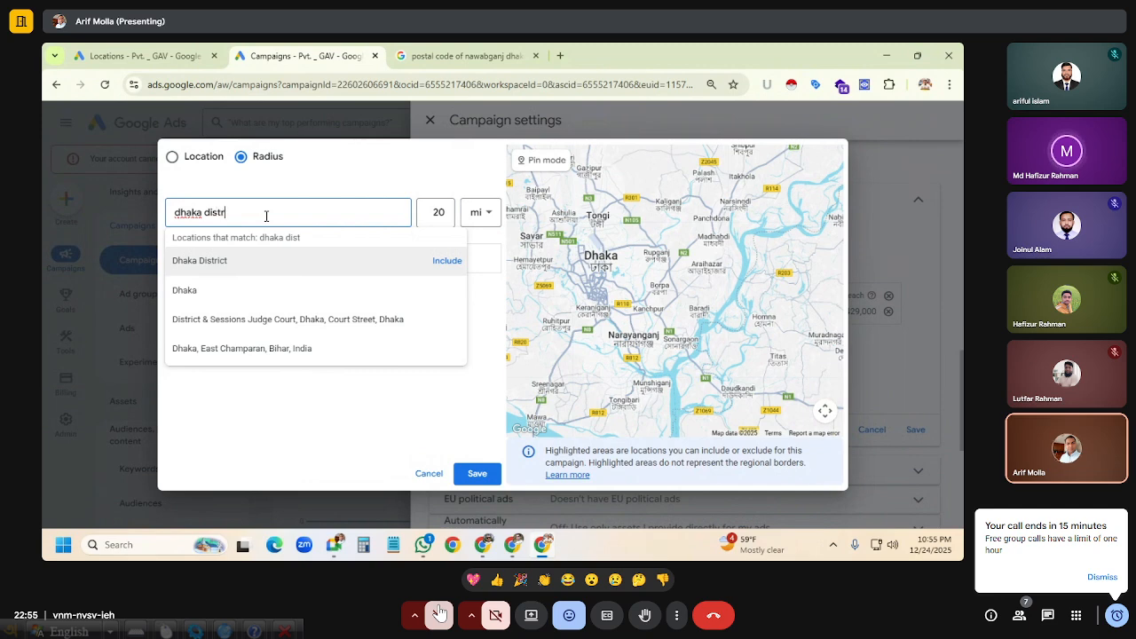
pyautogui.click(444, 263)
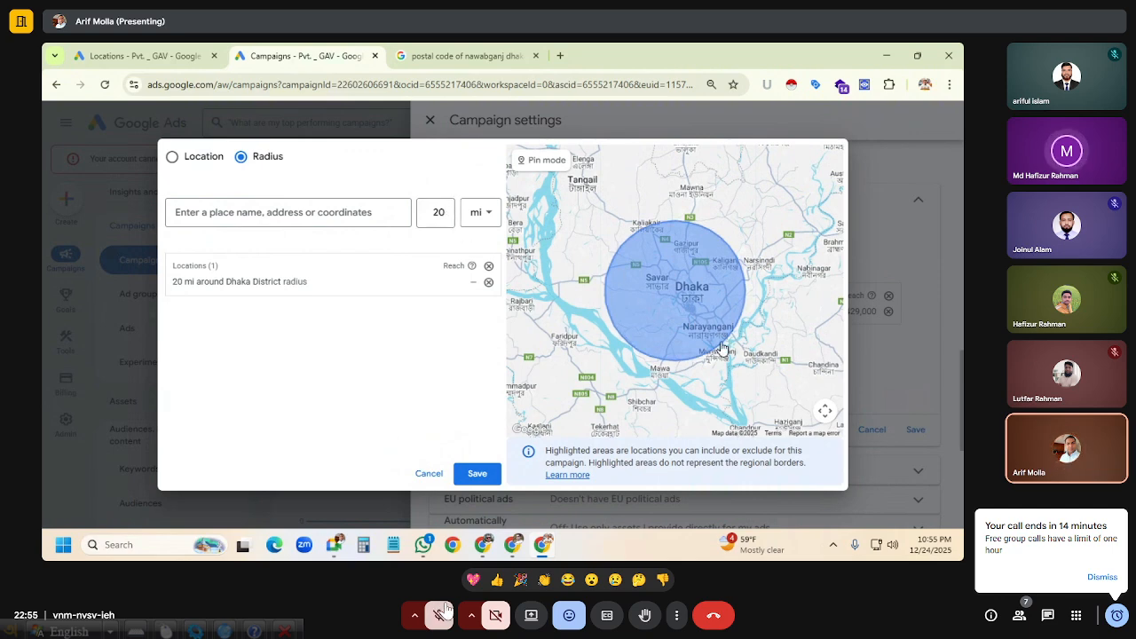
# Change the radius unit to km and include a 20 km radius around Dhaka District.
pyautogui.click(485, 218)
pyautogui.click(488, 269)
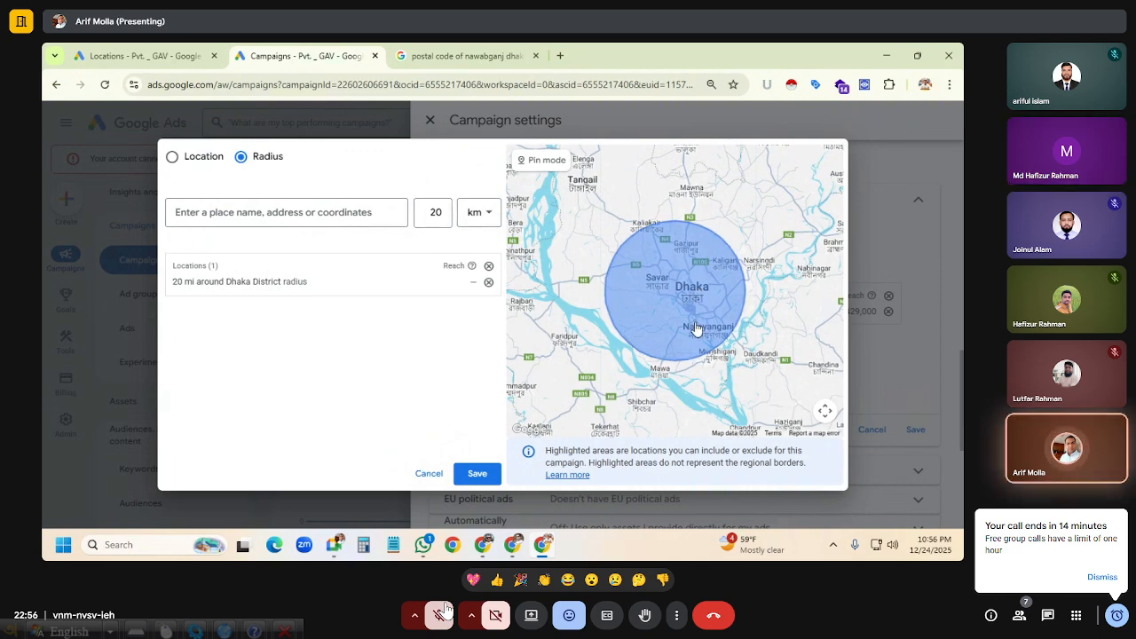
pyautogui.click(304, 212)
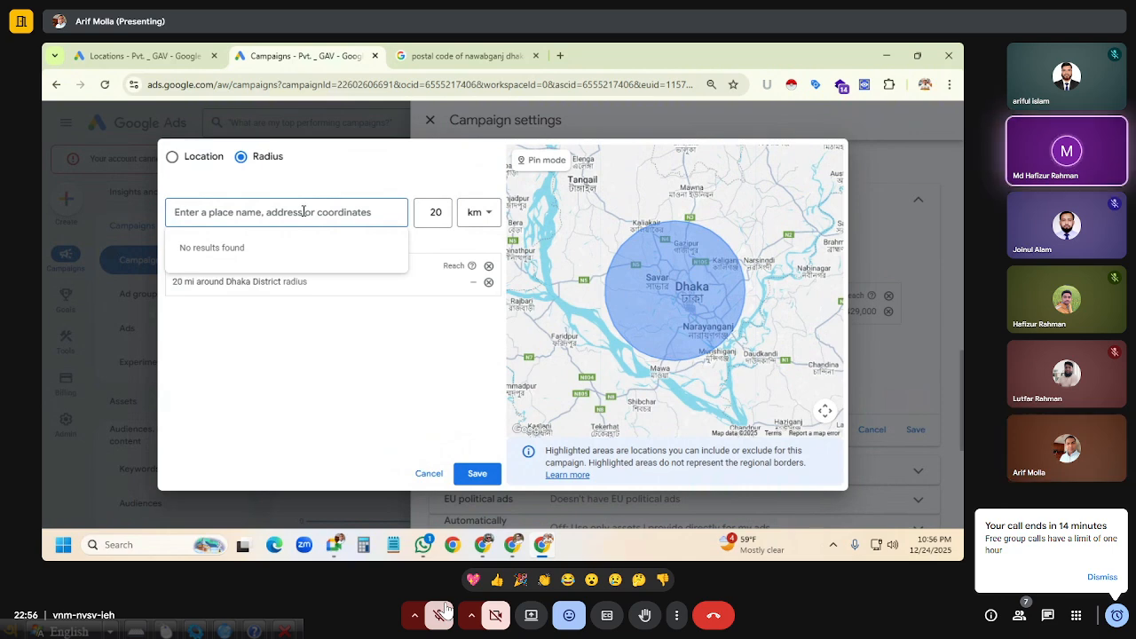
pyautogui.write('Dhaka')
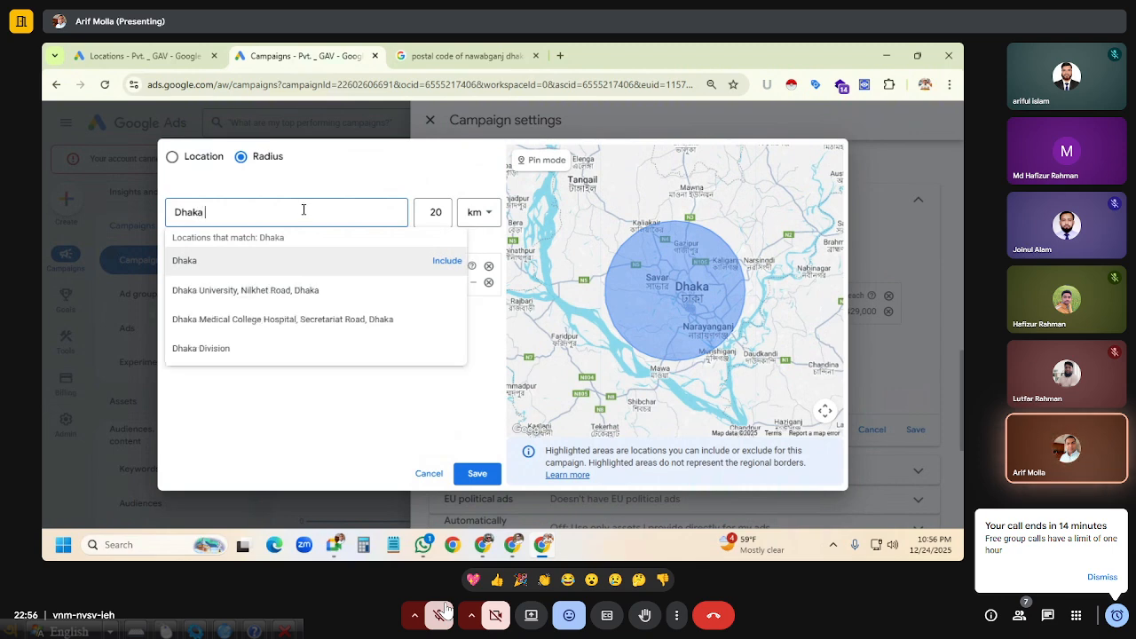
pyautogui.write(' dis')
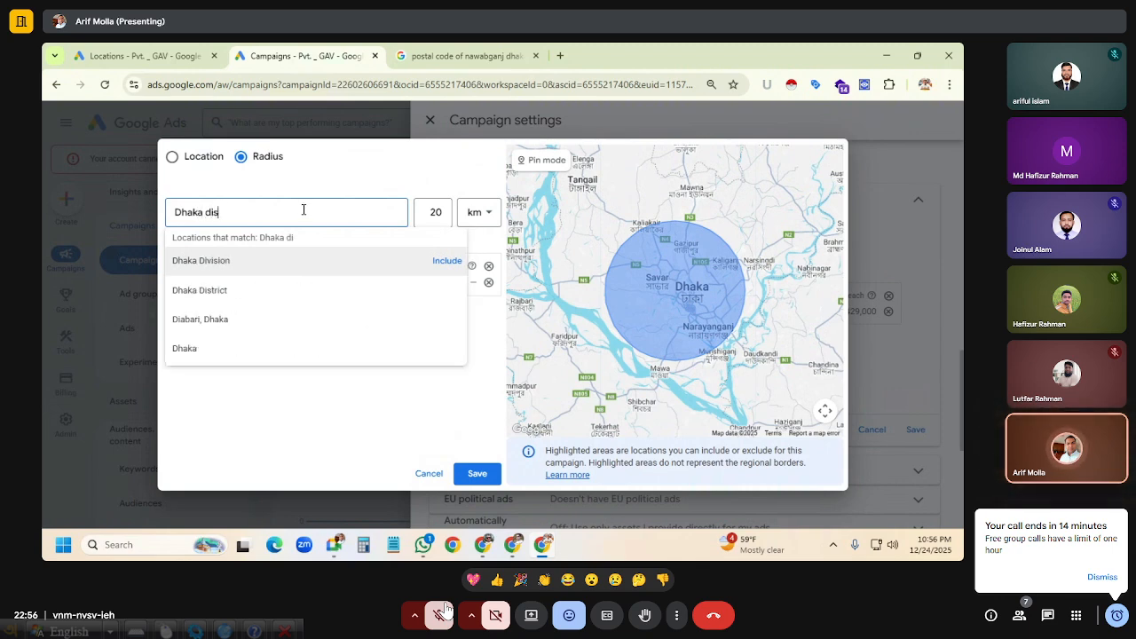
pyautogui.write('tr')
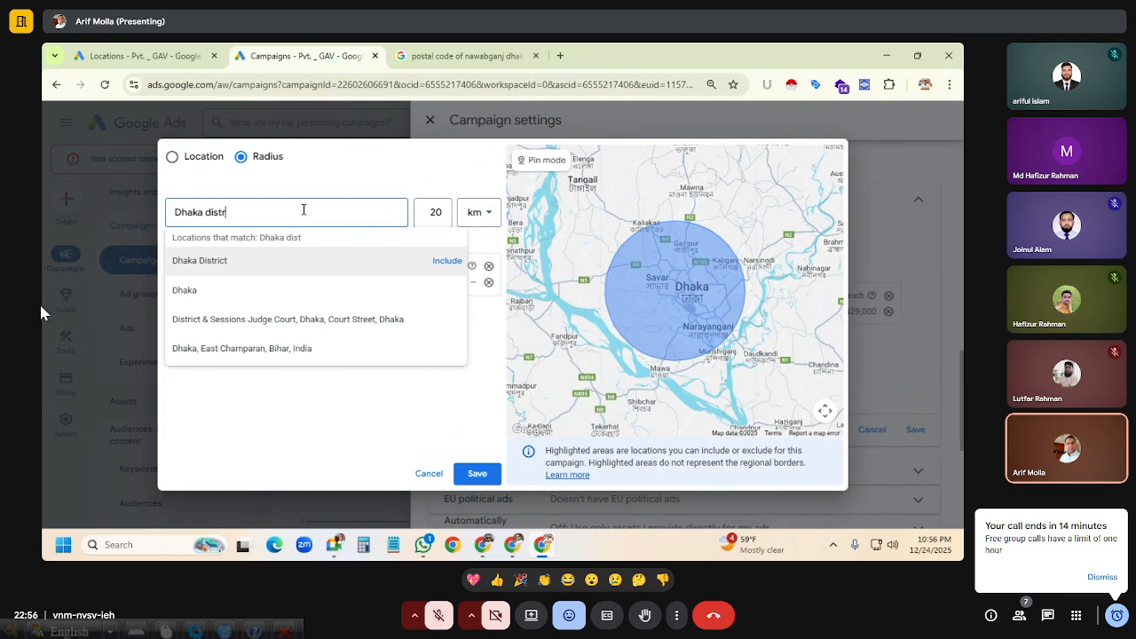
pyautogui.write('ict')
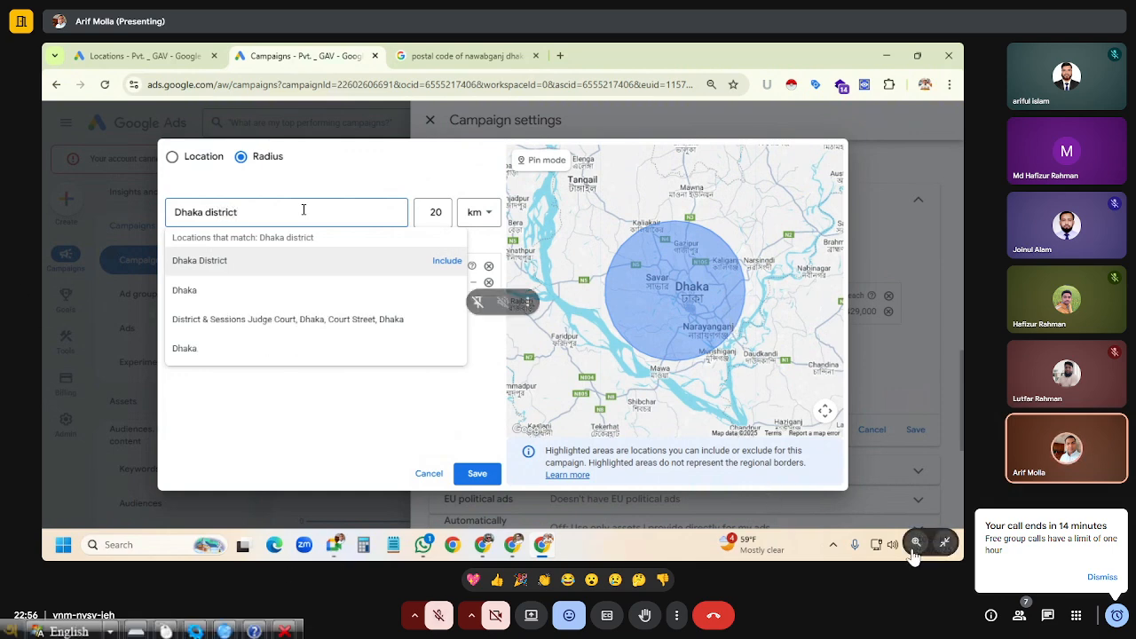
pyautogui.click(449, 263)
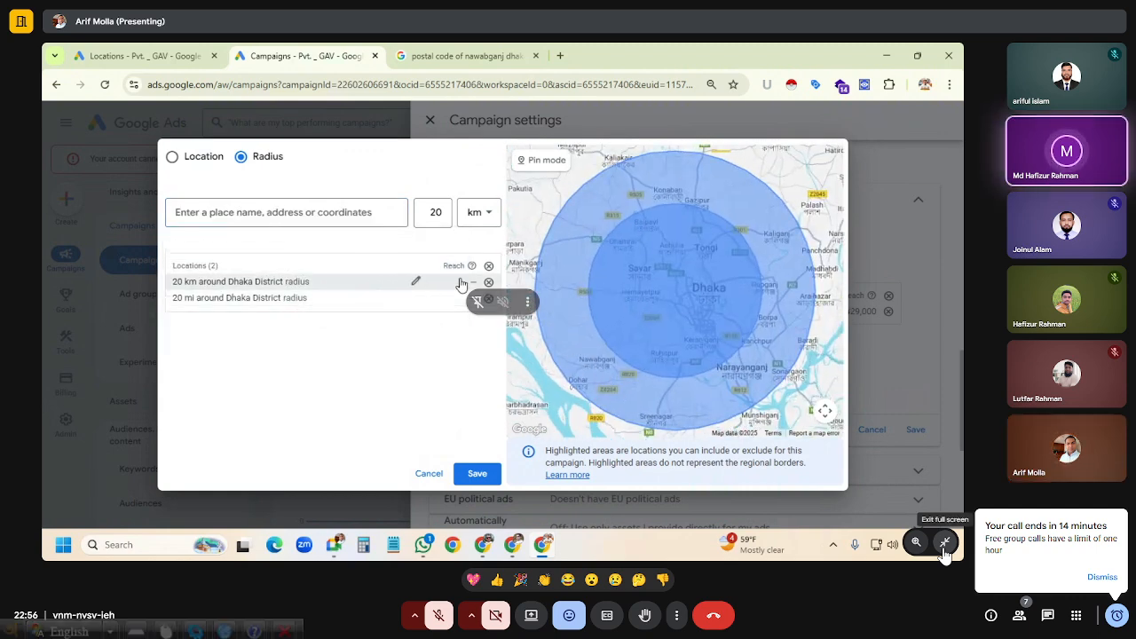
# Remove the 20 km and 20 mi radius targets around Dhaka District from the locations list.
pyautogui.click(489, 282)
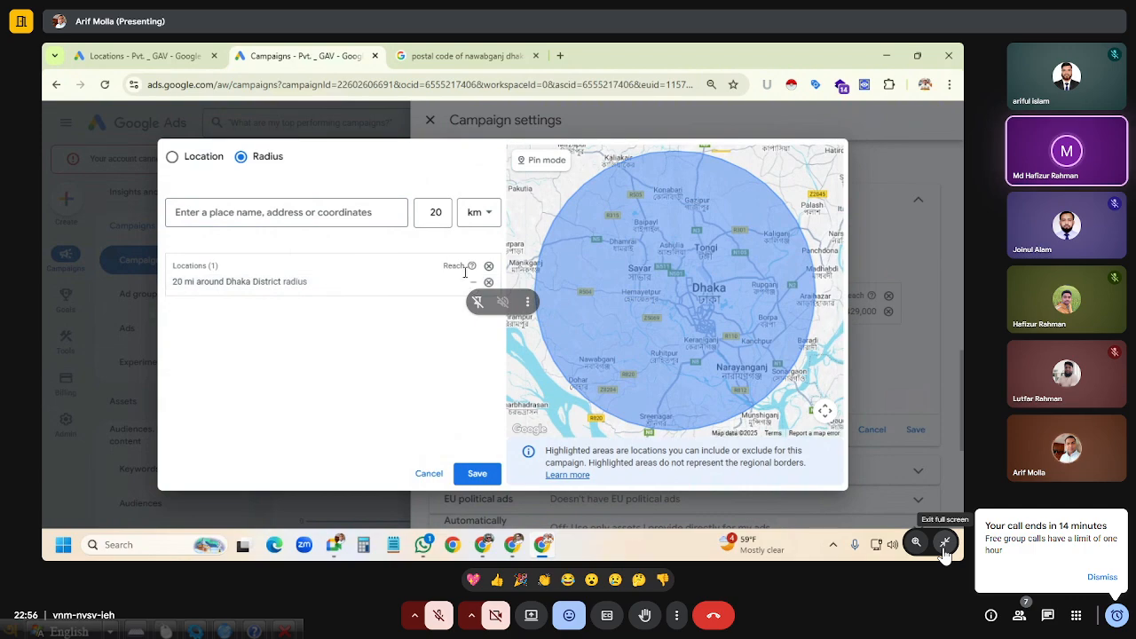
pyautogui.click(490, 281)
pyautogui.click(322, 213)
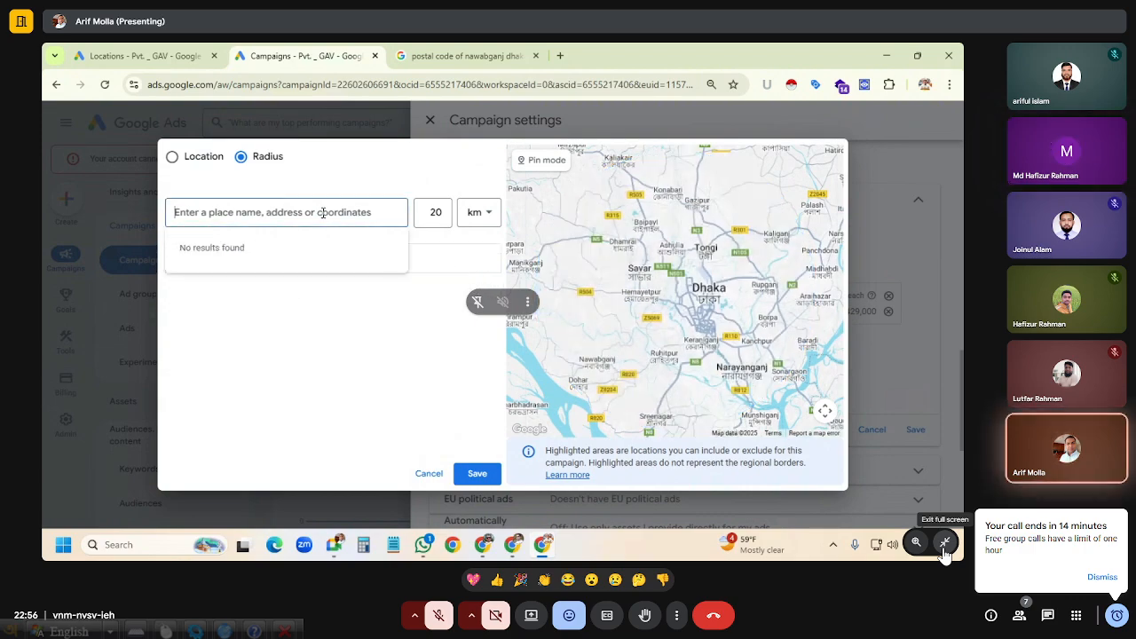
# Search for Dhaka District as the centre of a radius target.
pyautogui.write('dhaha')
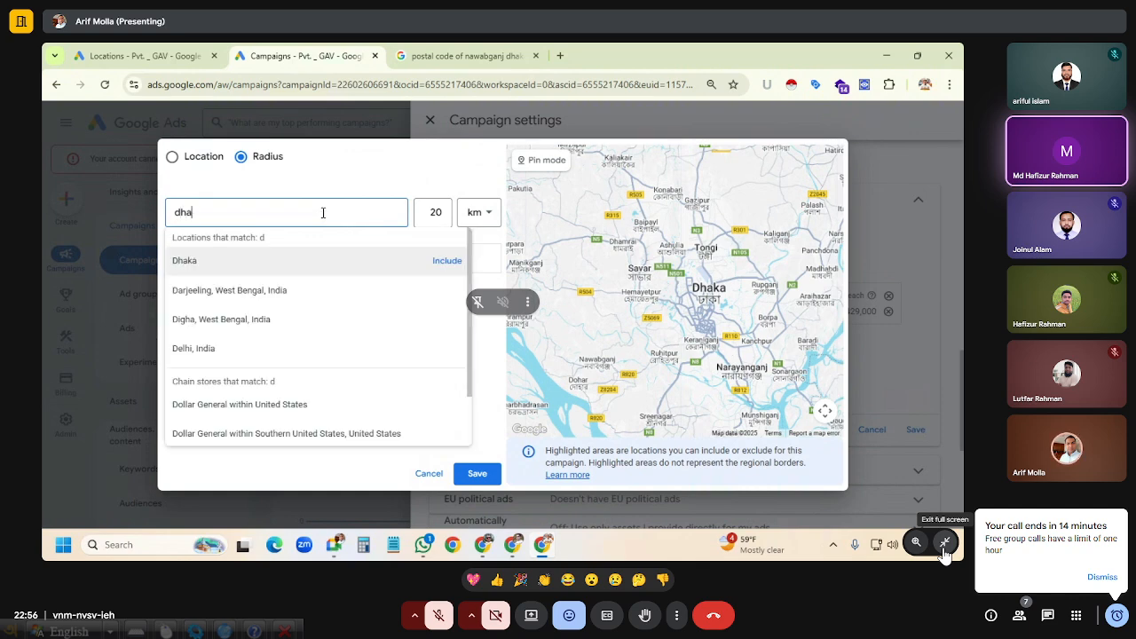
pyautogui.press('BackSpace')
pyautogui.press('BackSpace')
pyautogui.write('ka ')
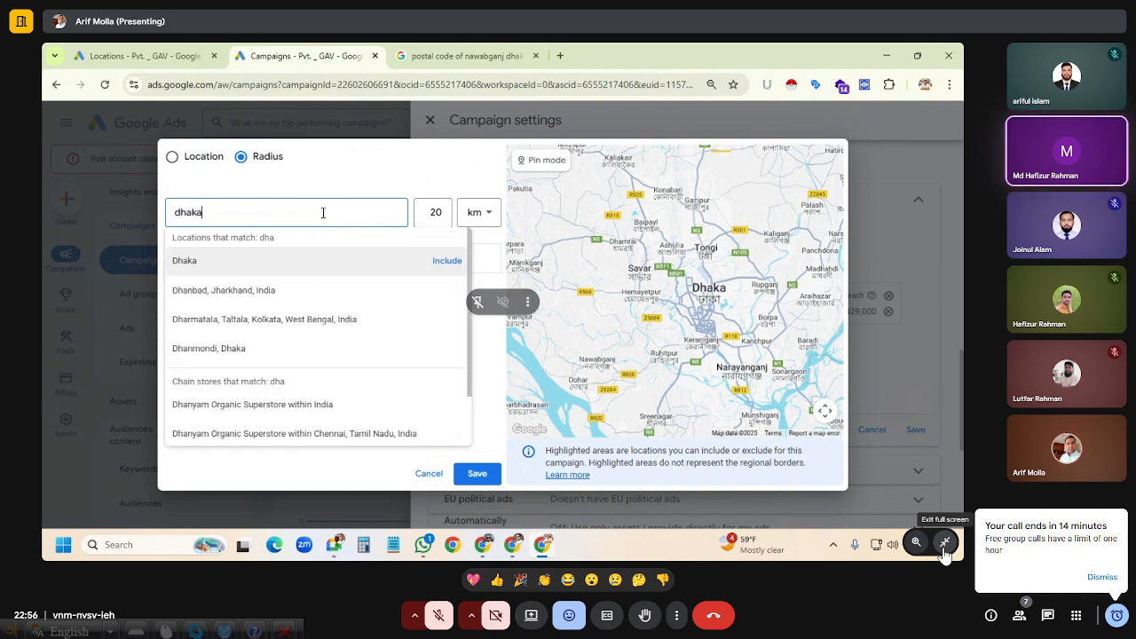
pyautogui.write('distr')
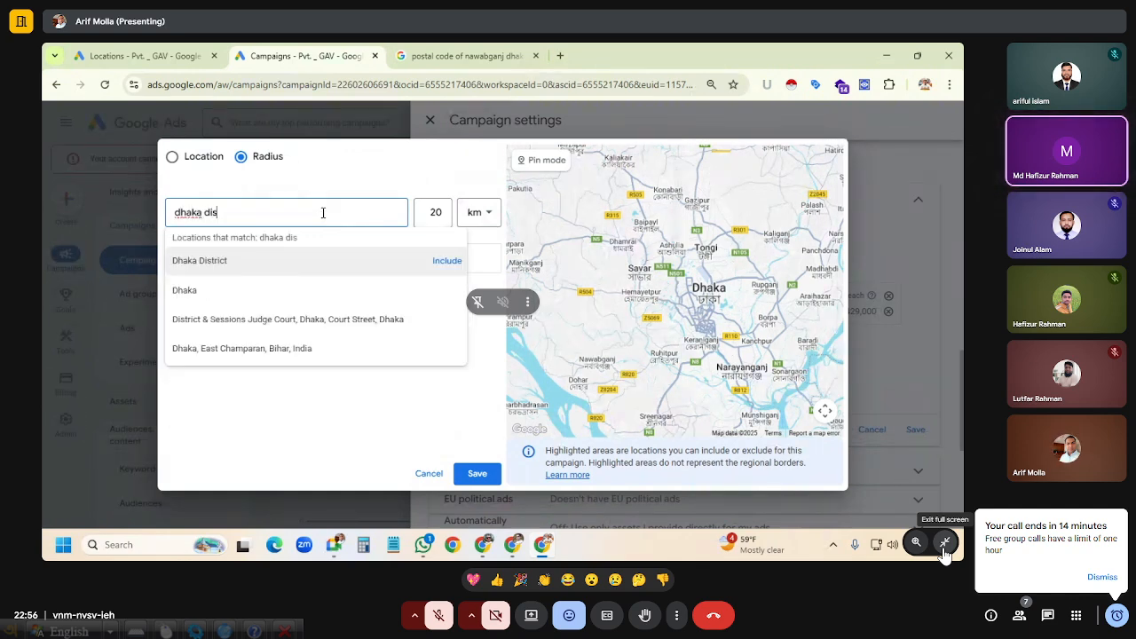
# Leave the full-screen meeting view for OBS Studio and postpone its available update with a later reminder.
pyautogui.click(945, 542)
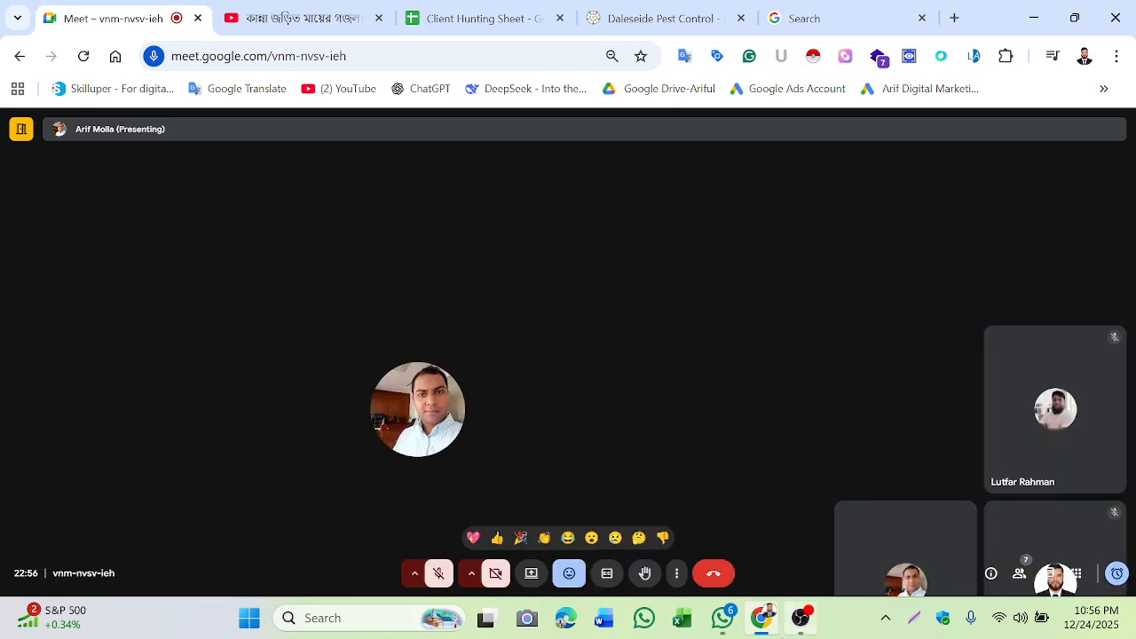
pyautogui.moveTo(801, 618)
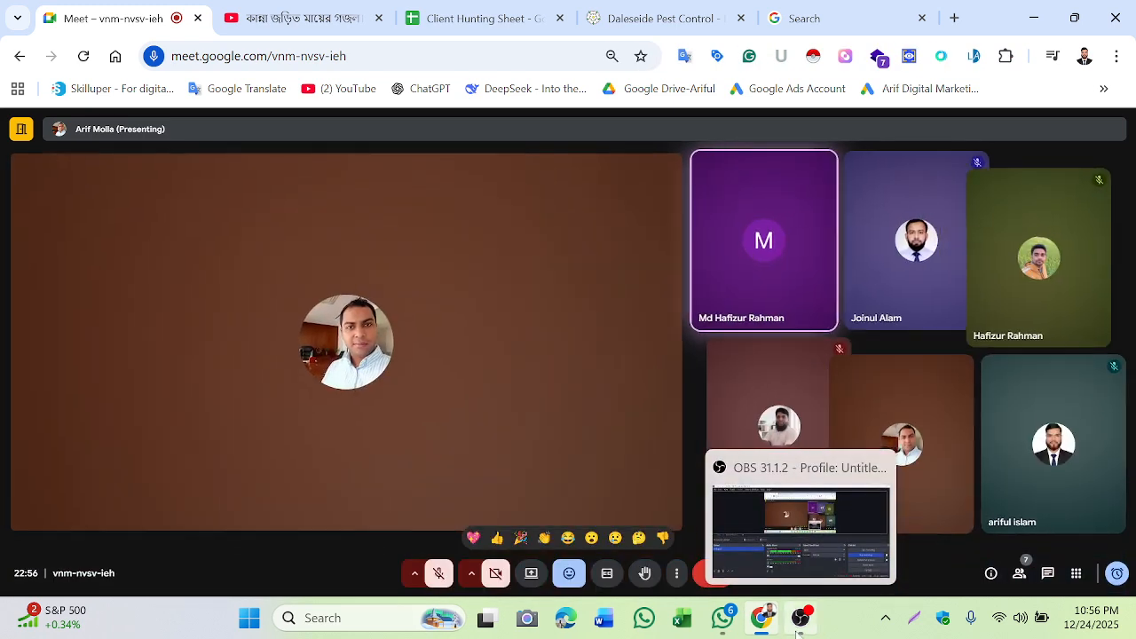
pyautogui.click(887, 486)
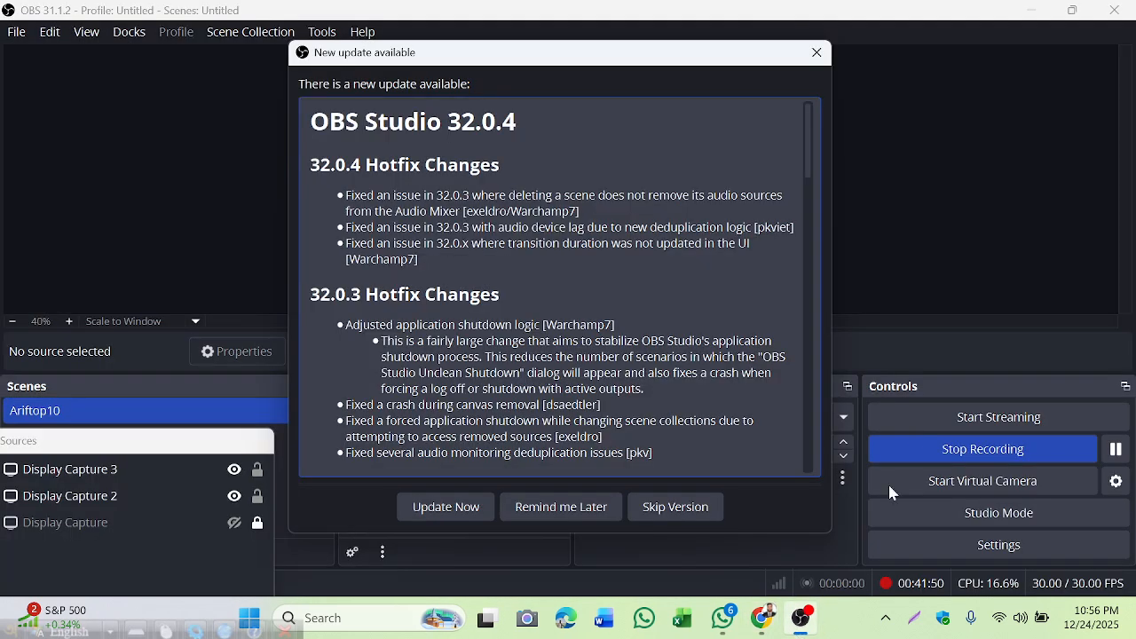
pyautogui.click(568, 508)
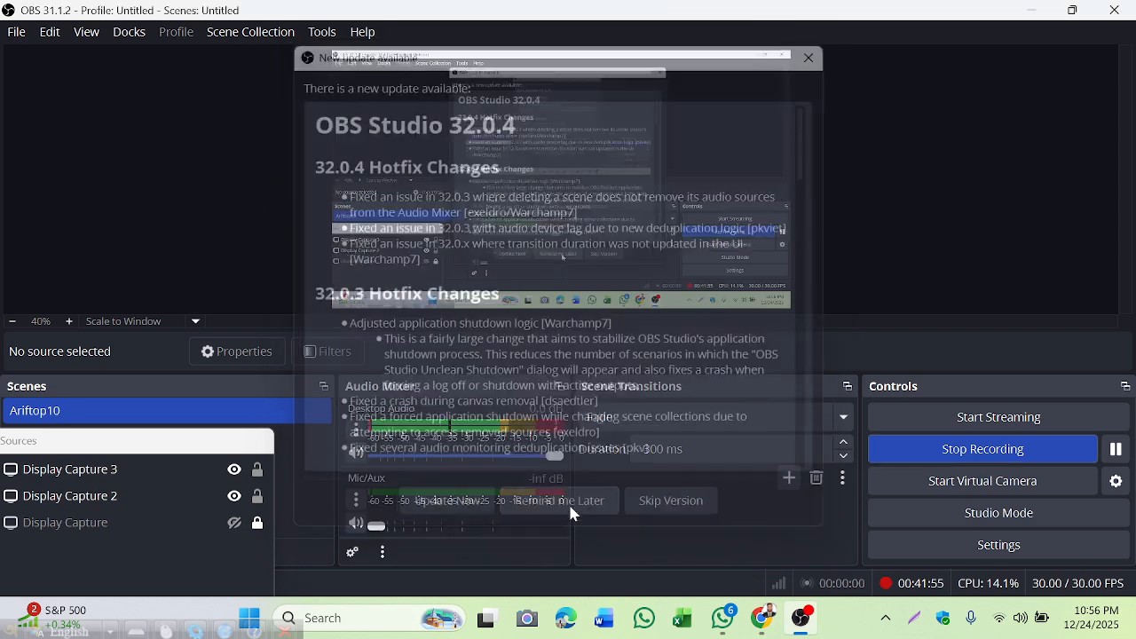